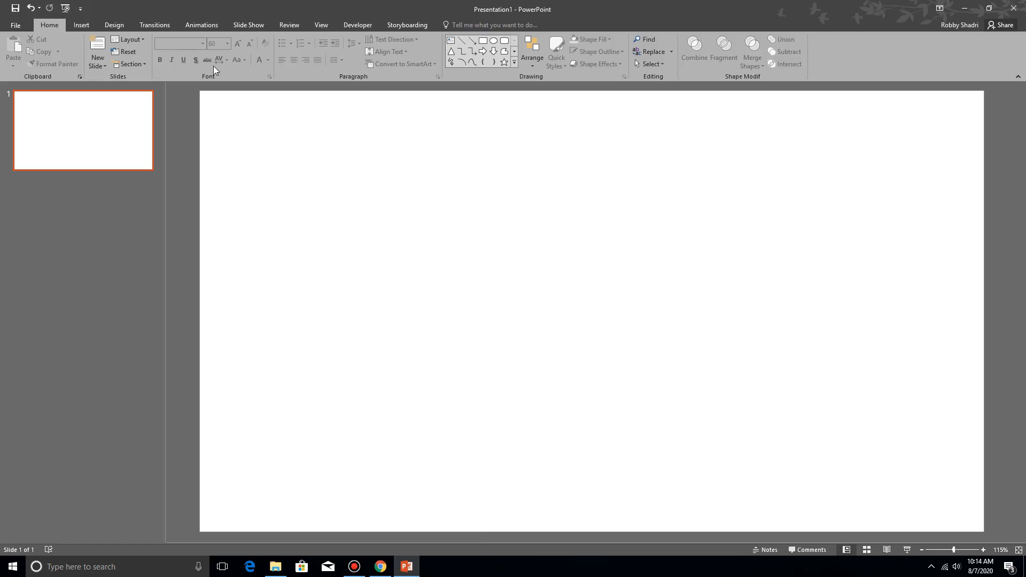
Insert the bearded businessman character design set picture from the Pictures folder into the blank slide.
click(83, 25)
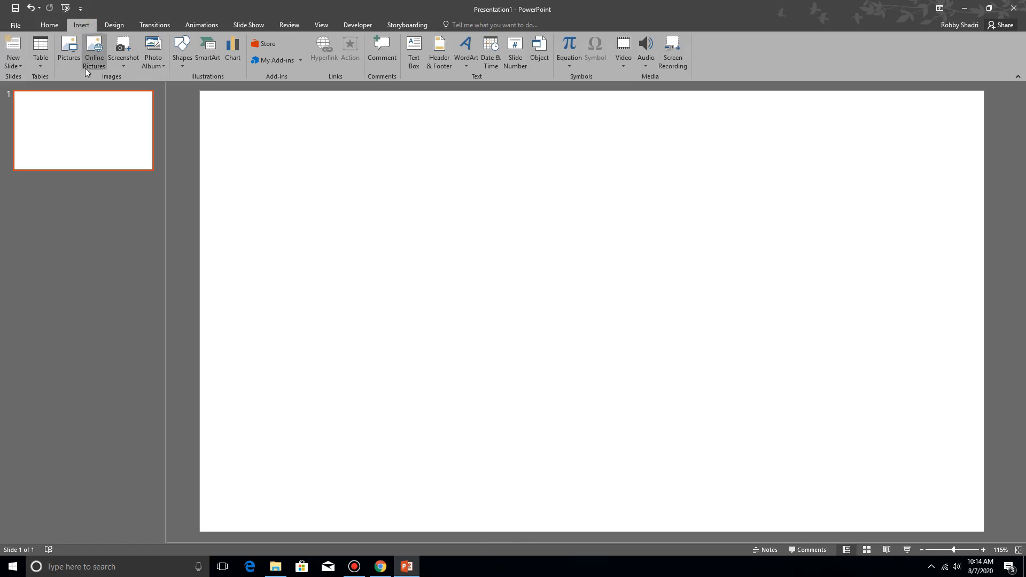
click(69, 59)
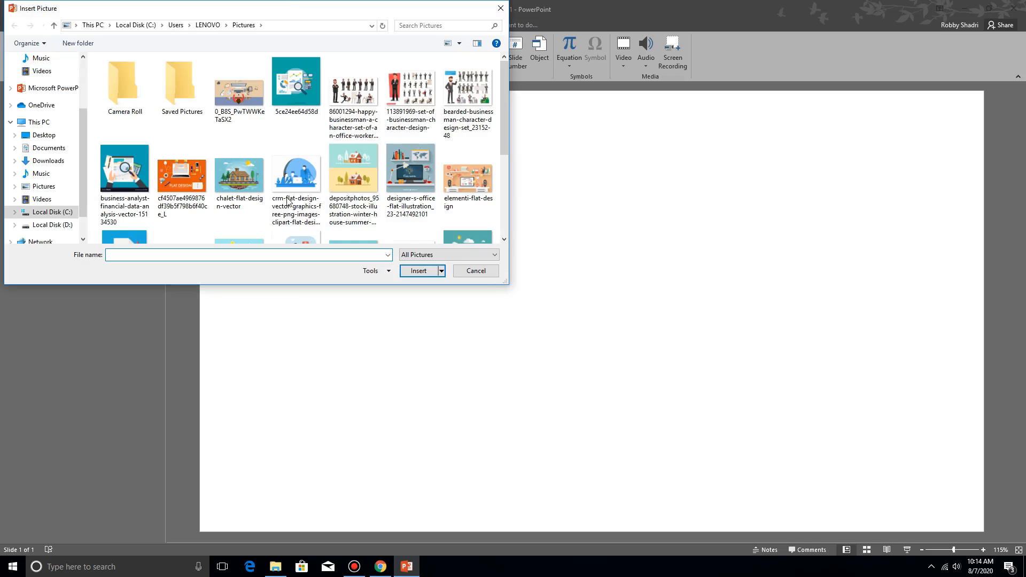
click(467, 90)
click(418, 271)
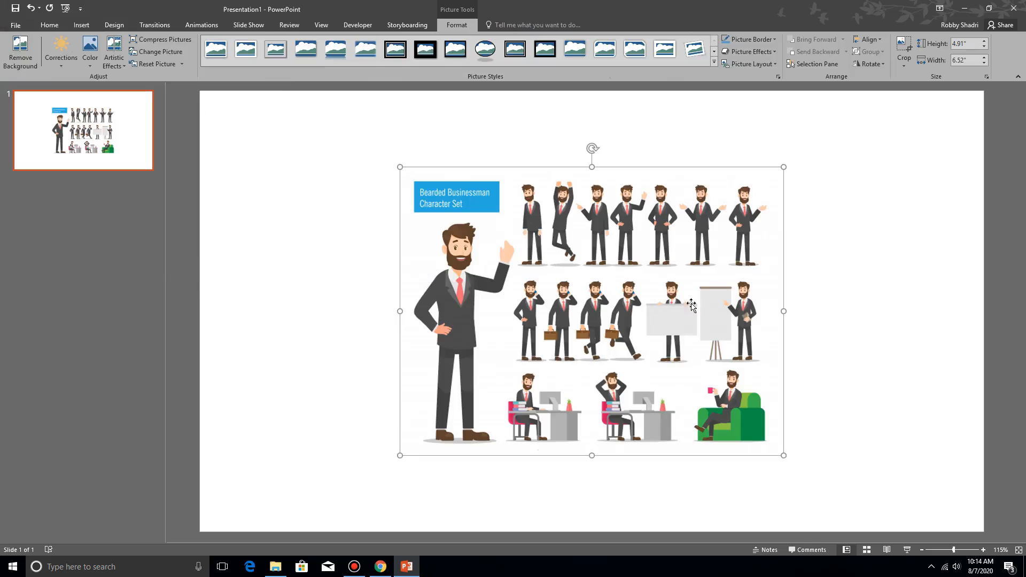
Enlarge the character set picture to about 7.49" high by 9.96" wide so it fills the slide's height.
drag(785, 168, 832, 87)
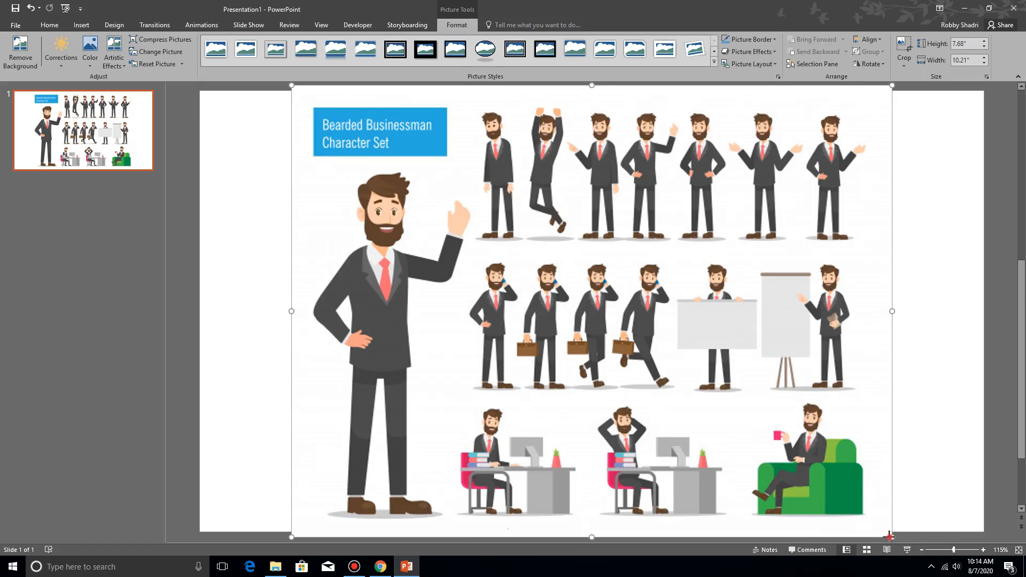
drag(889, 536, 885, 529)
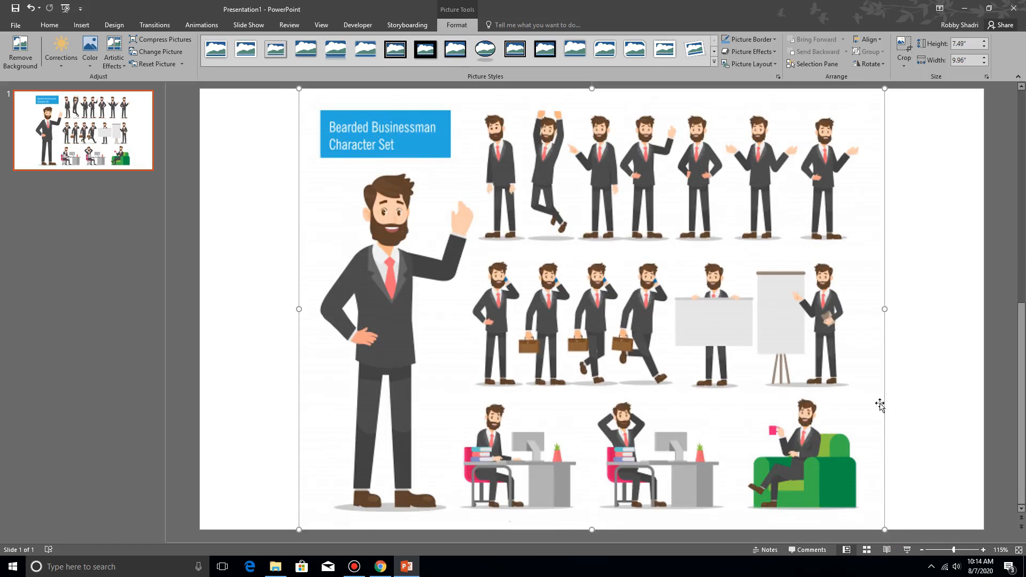
click(935, 409)
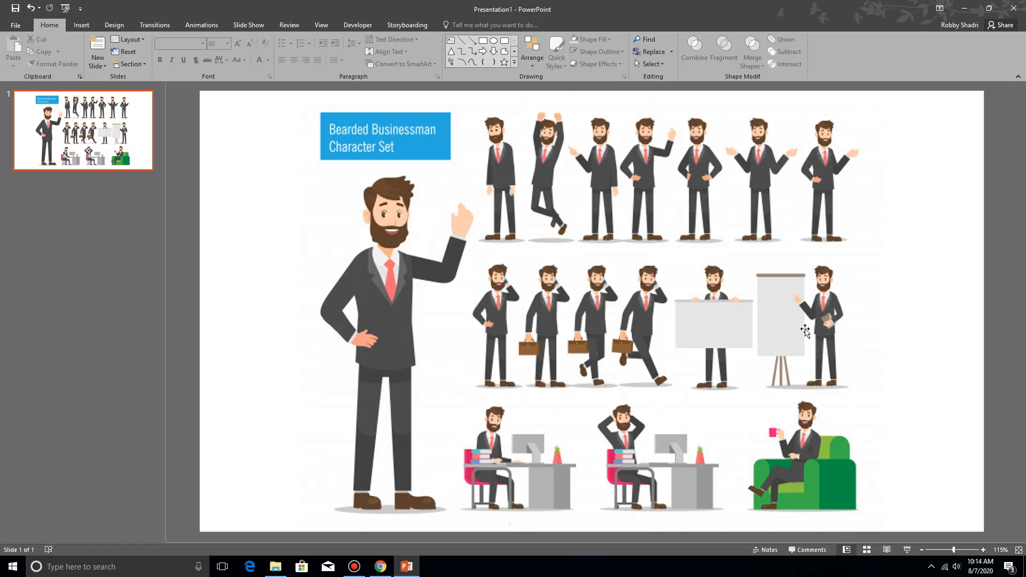
Shift the picture toward the slide's right edge and crop it to the large waving man, about 5.97" by 3.1".
double_click(523, 265)
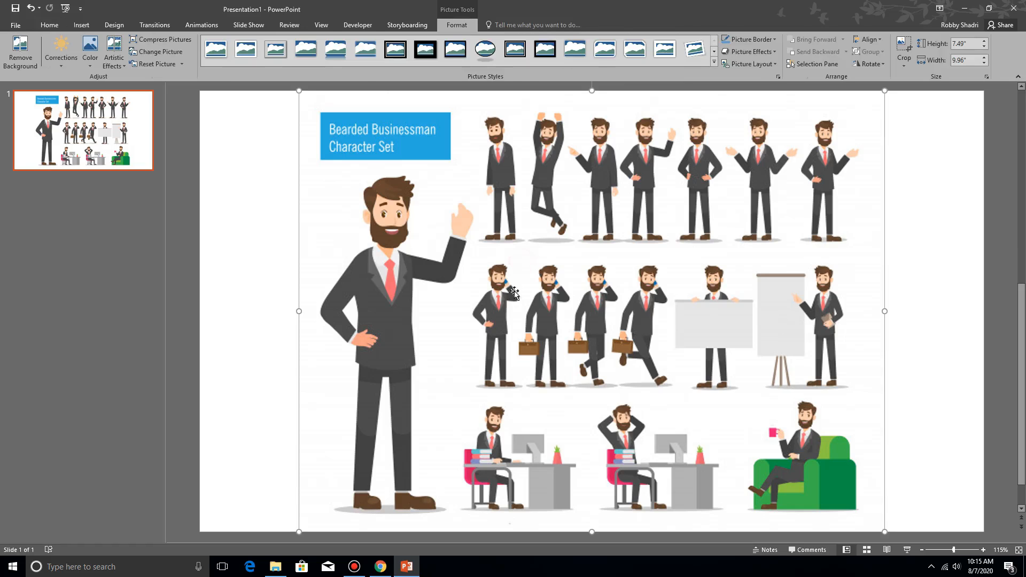
drag(572, 308, 716, 300)
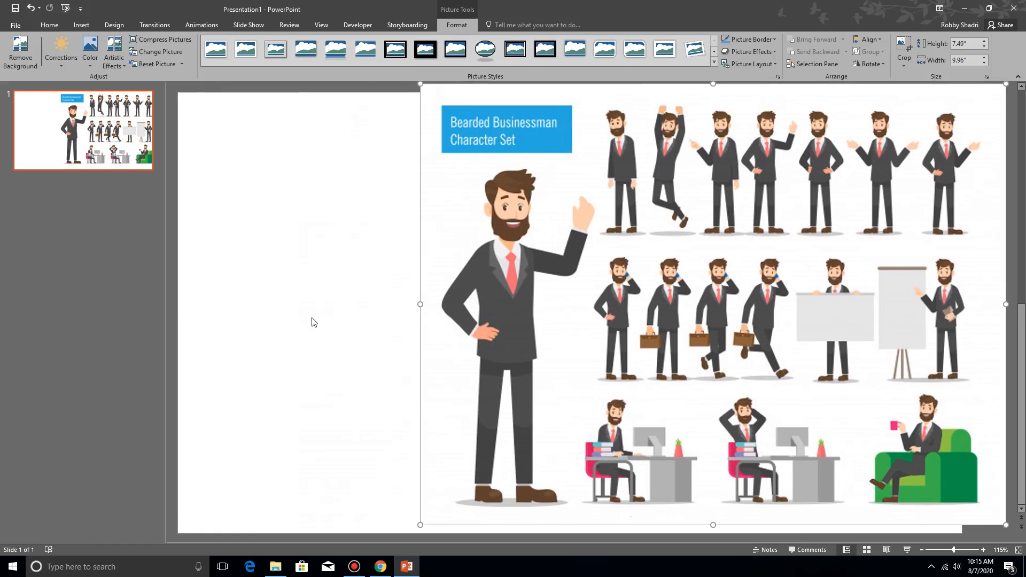
click(902, 54)
drag(1007, 306, 602, 318)
drag(510, 84, 506, 164)
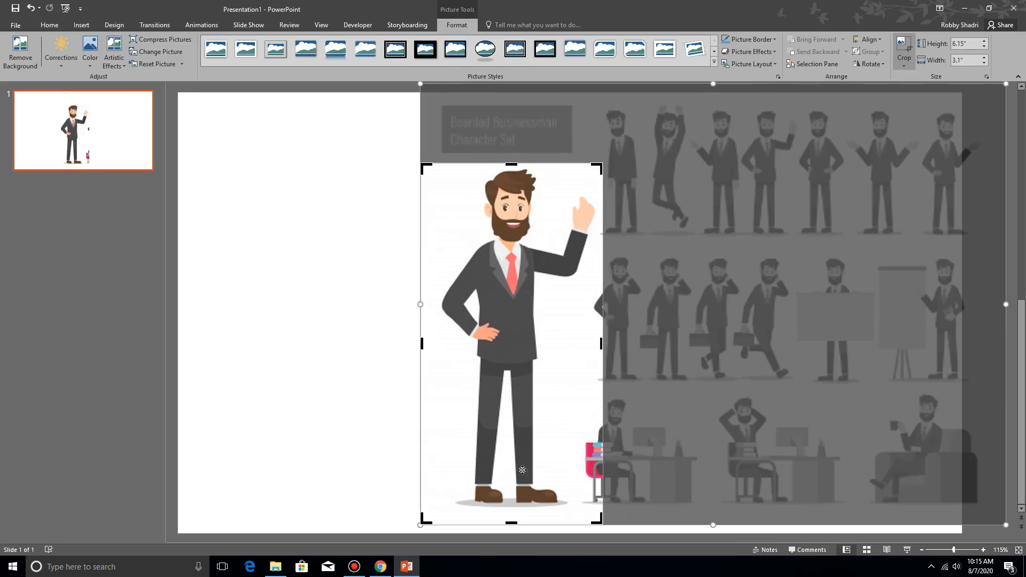
drag(512, 523, 512, 513)
click(386, 425)
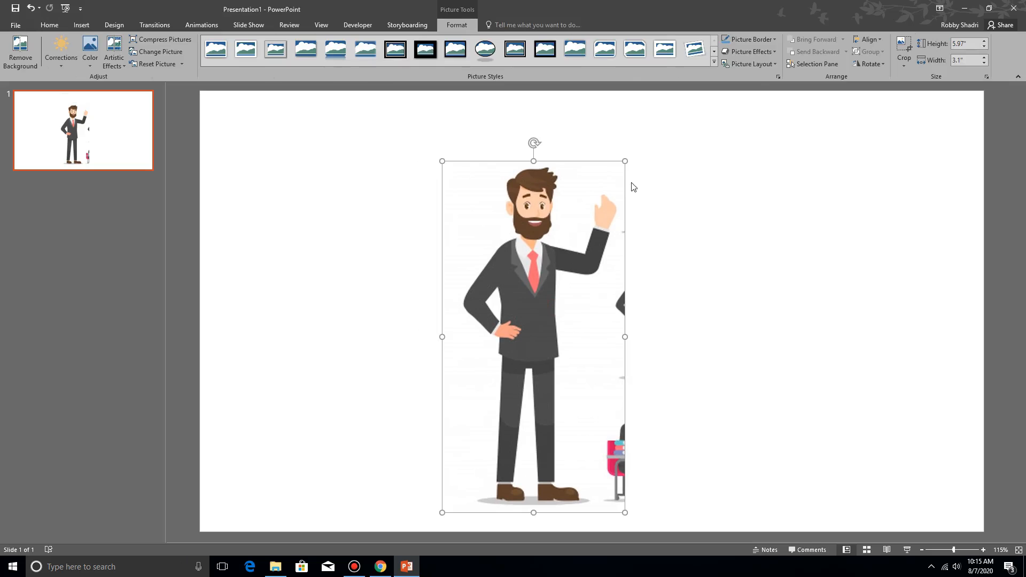
Enlarge the cropped man to about 7.3" high by 3.79" wide and flip him horizontally.
drag(625, 160, 658, 97)
drag(658, 515, 665, 527)
click(885, 65)
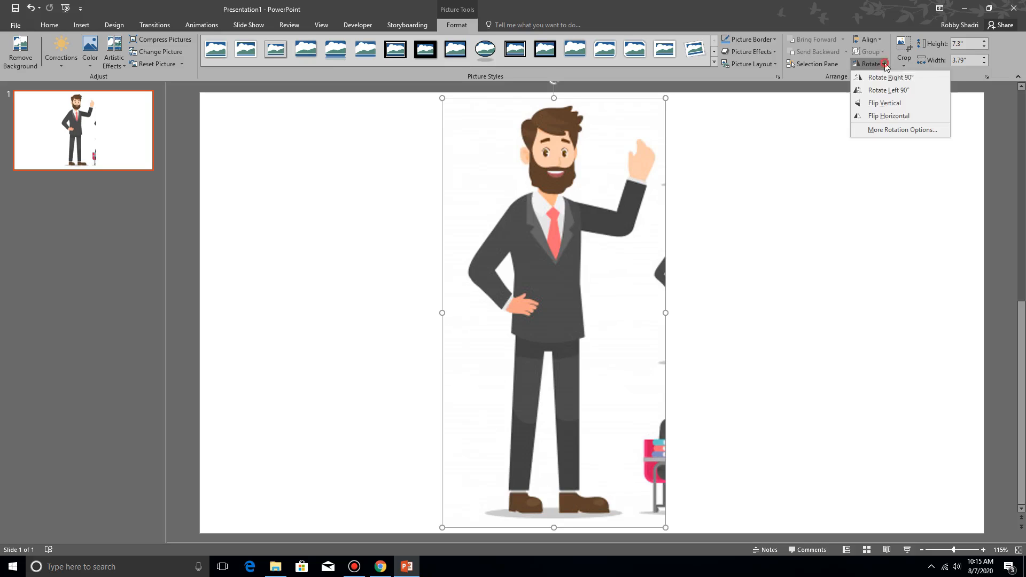
click(868, 118)
click(786, 265)
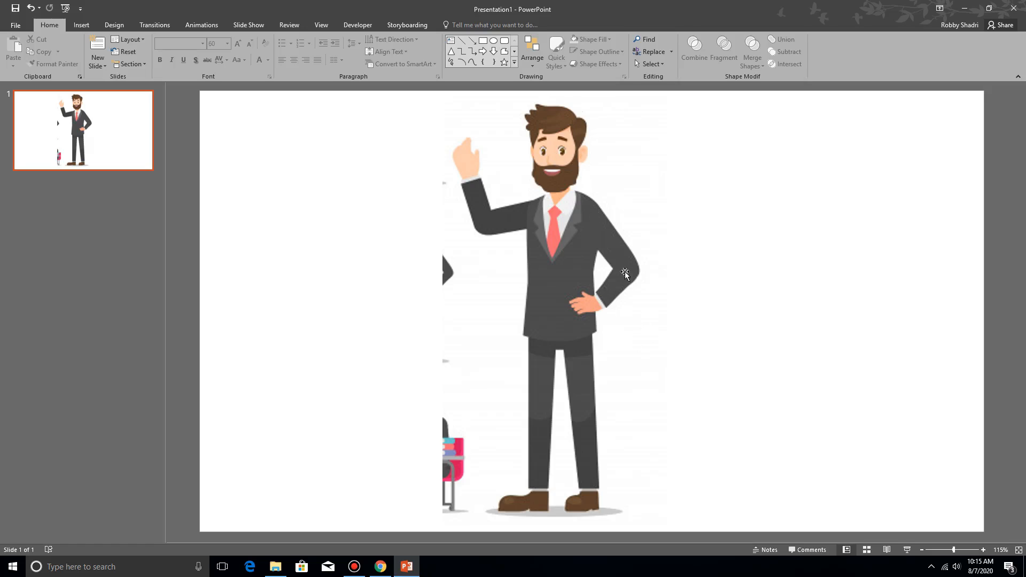
Draw an upright oval about 1.26" high by 0.81" wide beside the man's head as the face base.
click(493, 42)
mouse_move(590, 116)
mouse_down()
mouse_move(618, 176)
mouse_move(638, 190)
mouse_up()
scroll(685, 317, up, 10)
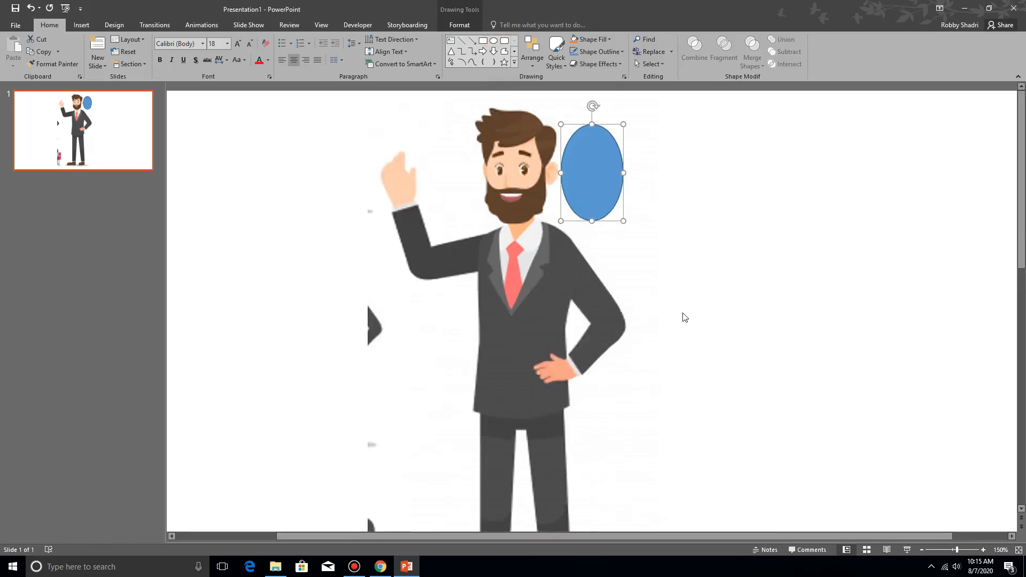
drag(587, 313, 612, 306)
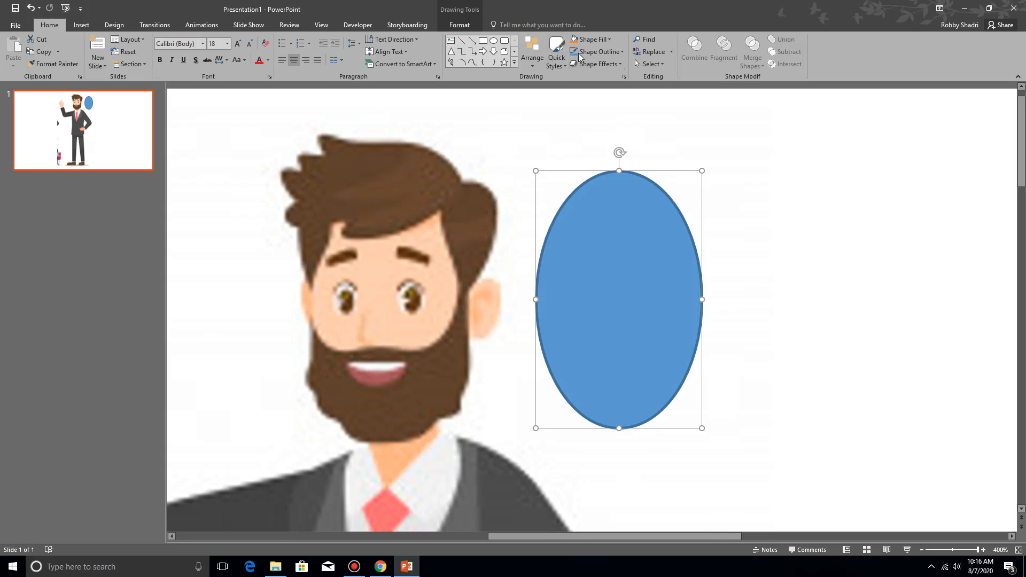
Fill the face oval with the skin colour sampled from the man's face and remove its outline.
click(608, 41)
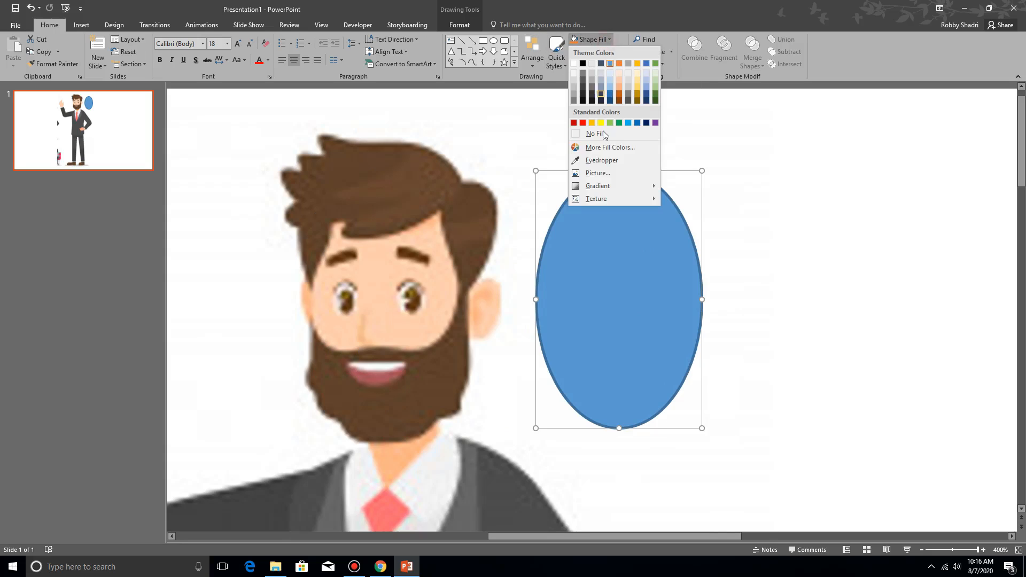
click(596, 161)
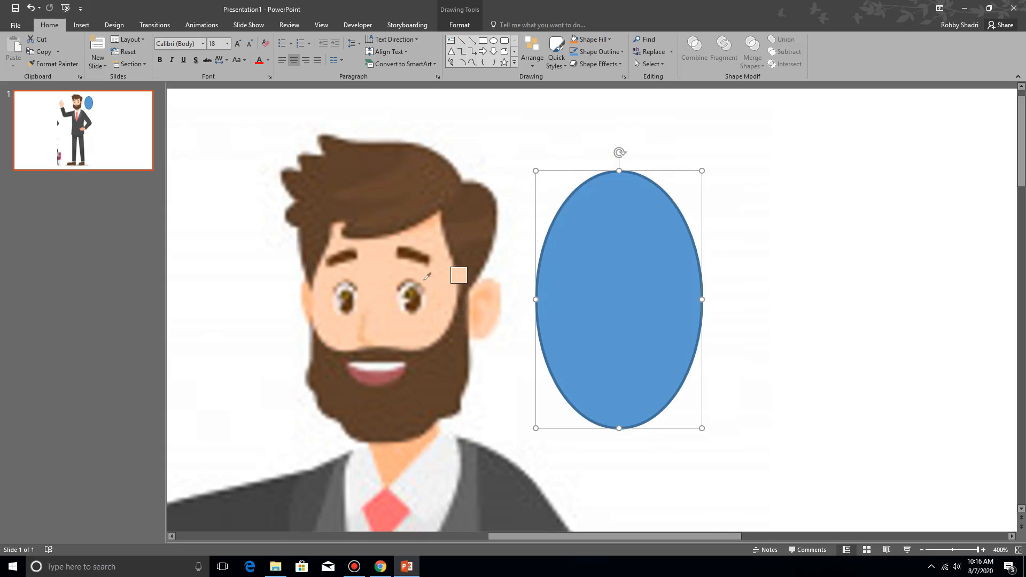
click(427, 276)
click(623, 52)
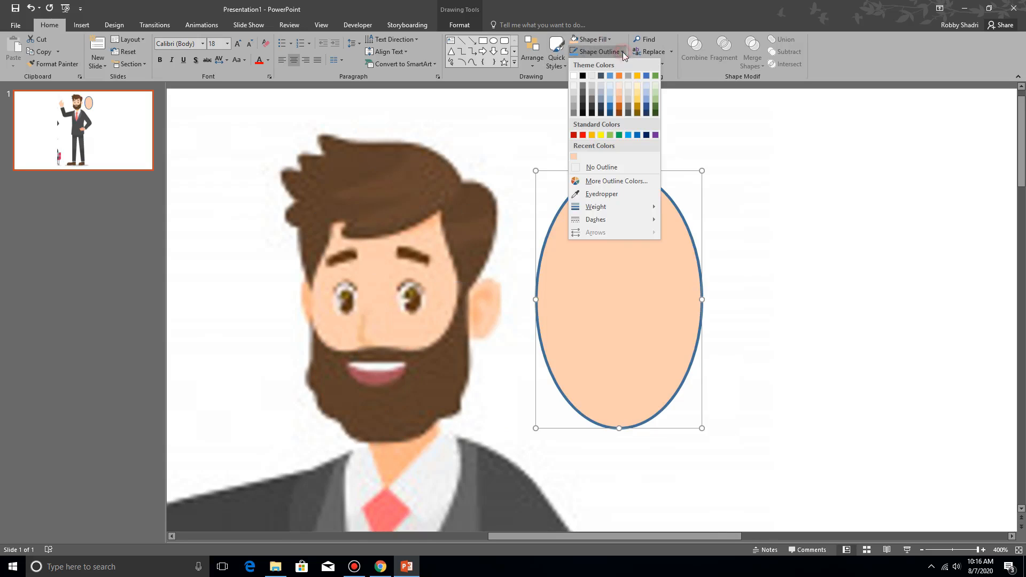
click(611, 167)
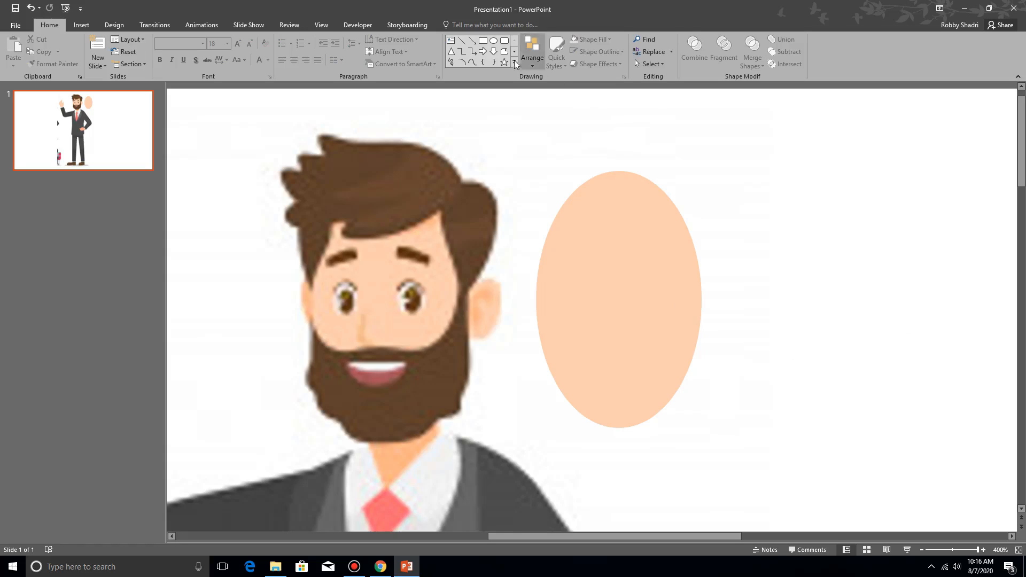
Draw ovals about 0.28" by 0.16" over both of the man's ears and move them onto the sides of the face oval.
click(493, 41)
mouse_move(466, 283)
mouse_down()
mouse_move(499, 337)
mouse_move(483, 320)
mouse_move(292, 320)
mouse_move(321, 315)
mouse_up()
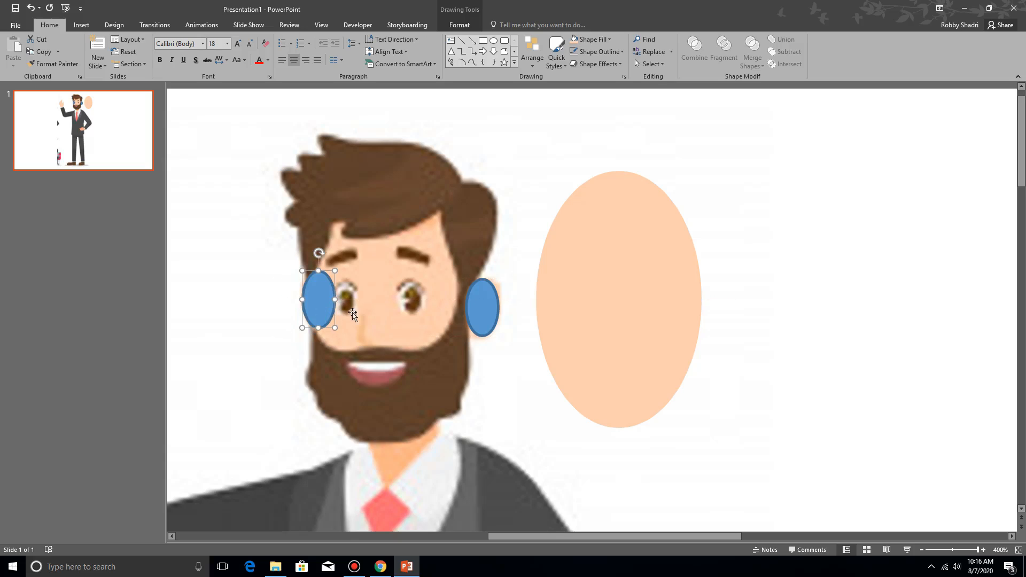
shift+click(489, 323)
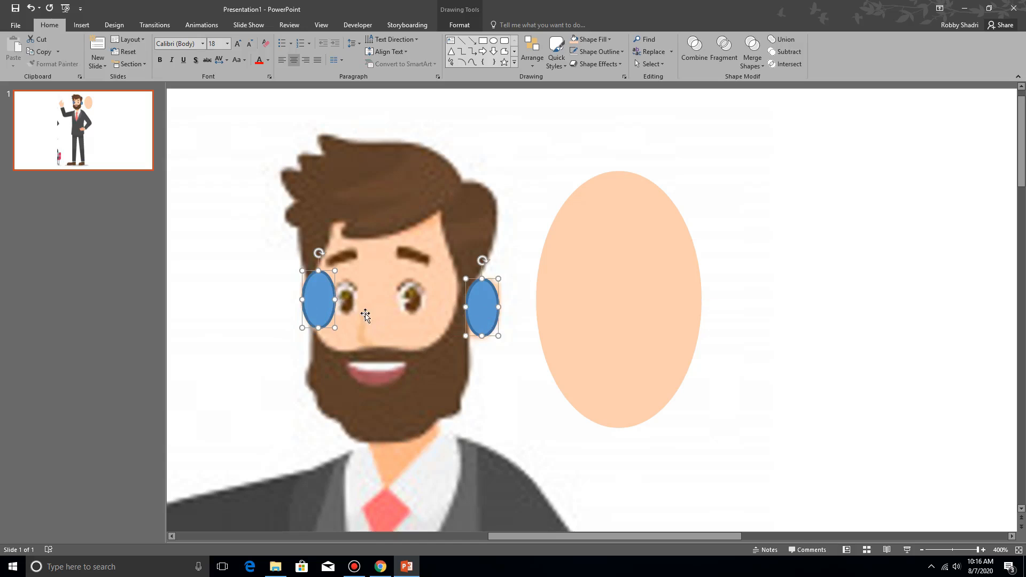
drag(316, 310, 600, 309)
Fill the right ear oval with the colour sampled from the man's ear and remove its outline.
click(700, 308)
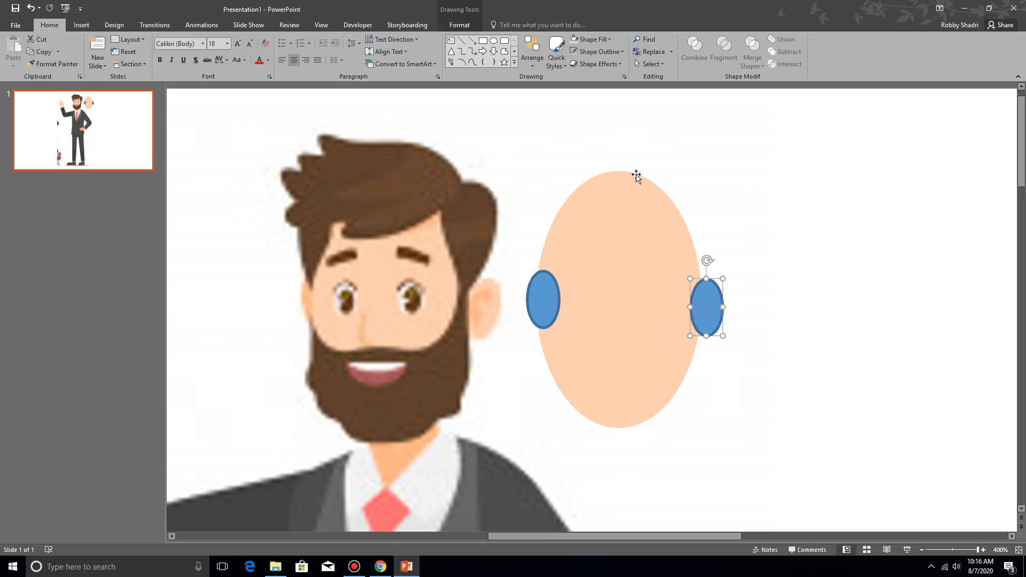
click(608, 41)
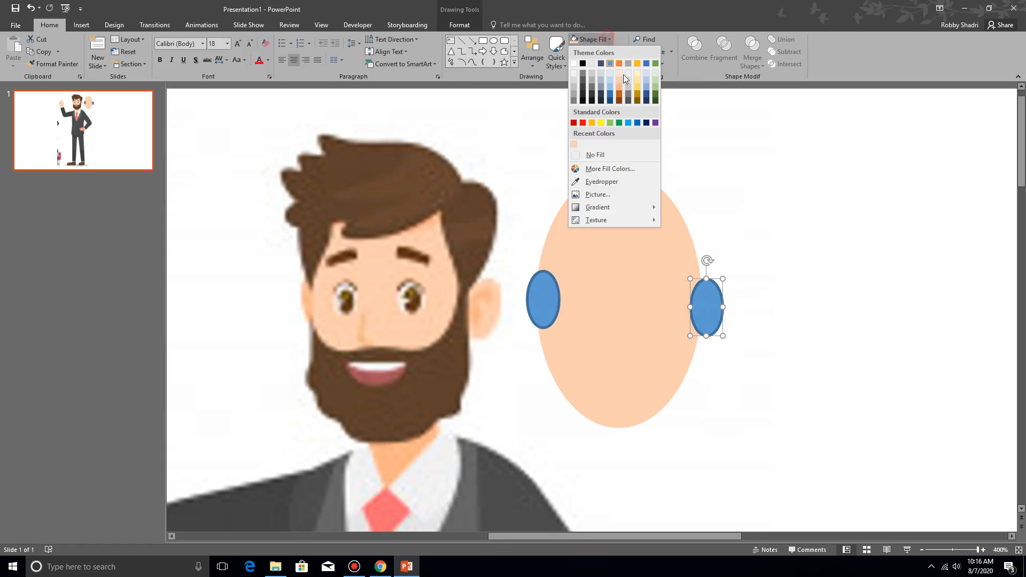
click(620, 179)
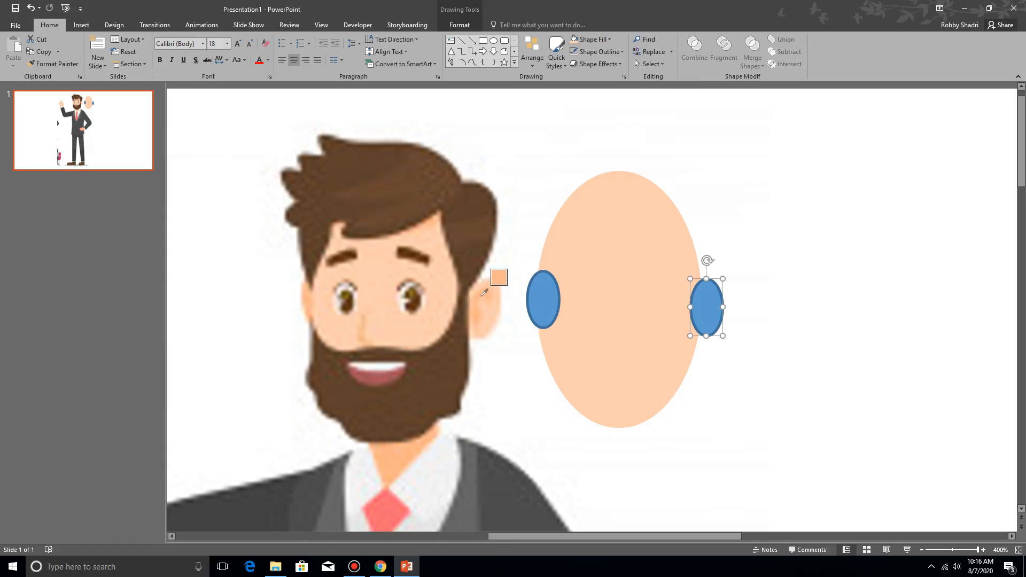
click(484, 292)
click(574, 52)
Fill the left ear oval with the colour sampled from the man's left-side ear and remove its outline.
click(537, 301)
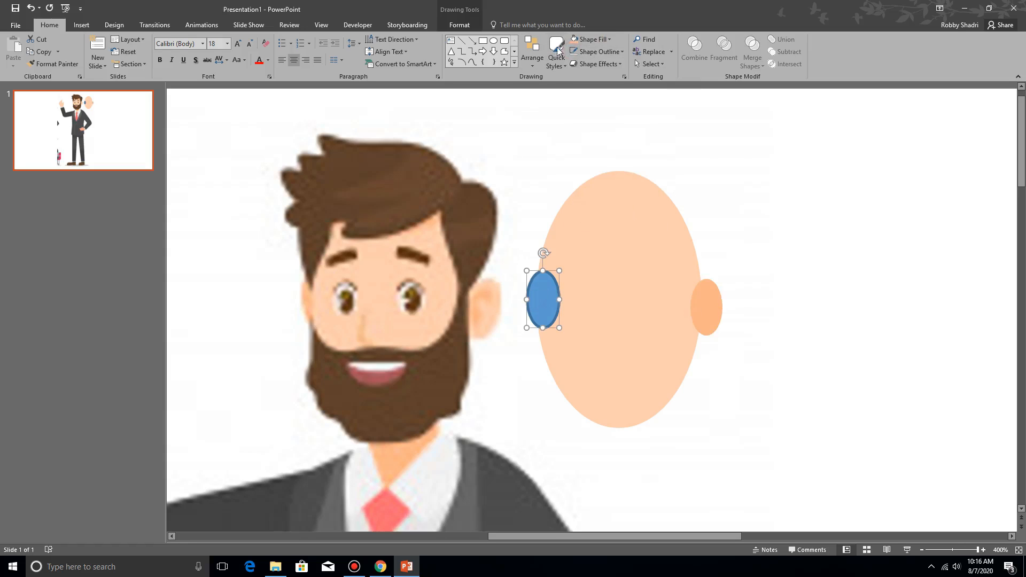
click(608, 40)
click(584, 181)
click(312, 297)
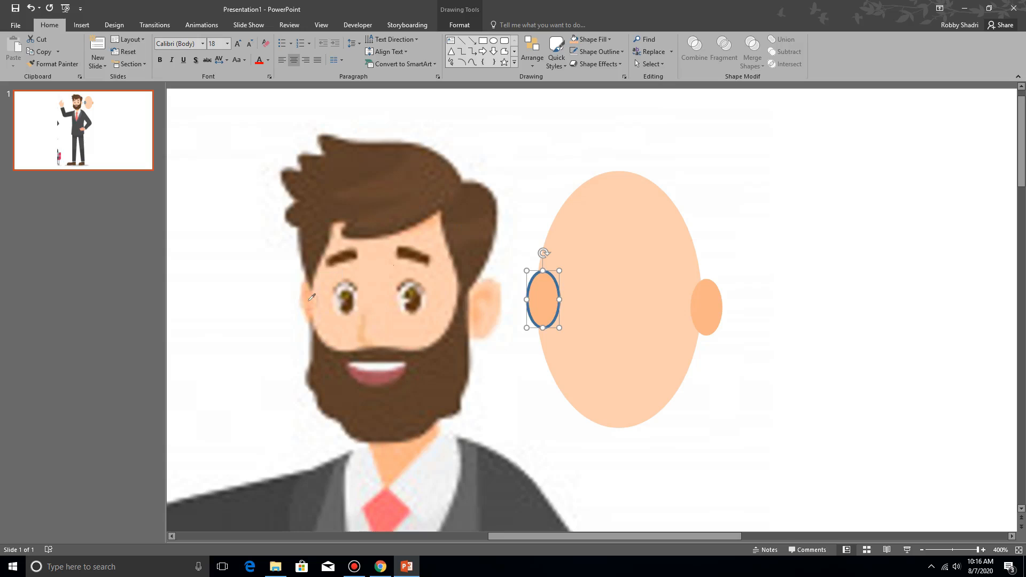
click(573, 53)
click(755, 229)
Place the face oval and both ear ovals over the matching parts of the reference man's head.
click(649, 333)
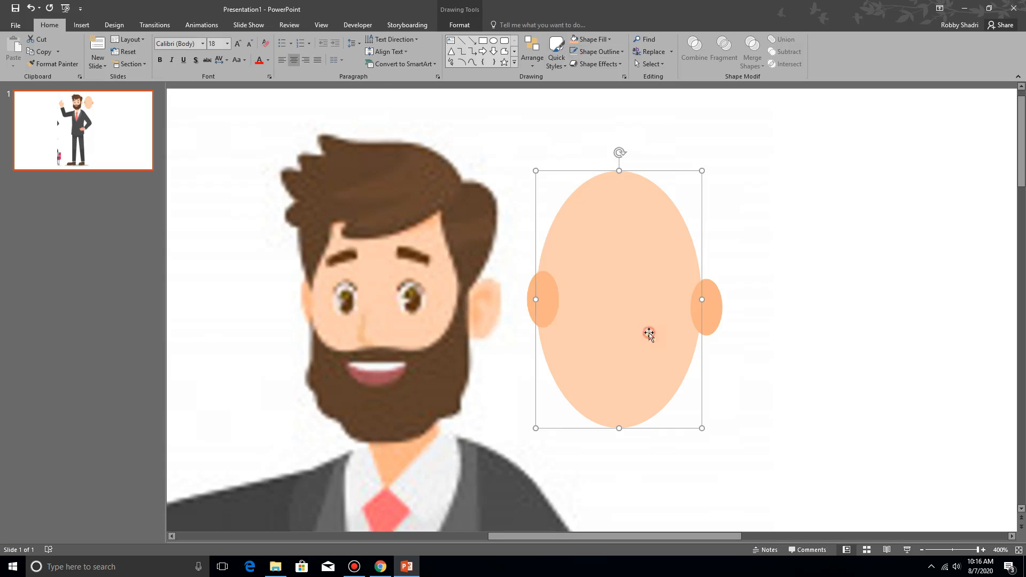
drag(644, 344, 413, 349)
click(550, 306)
drag(550, 306, 323, 289)
click(713, 315)
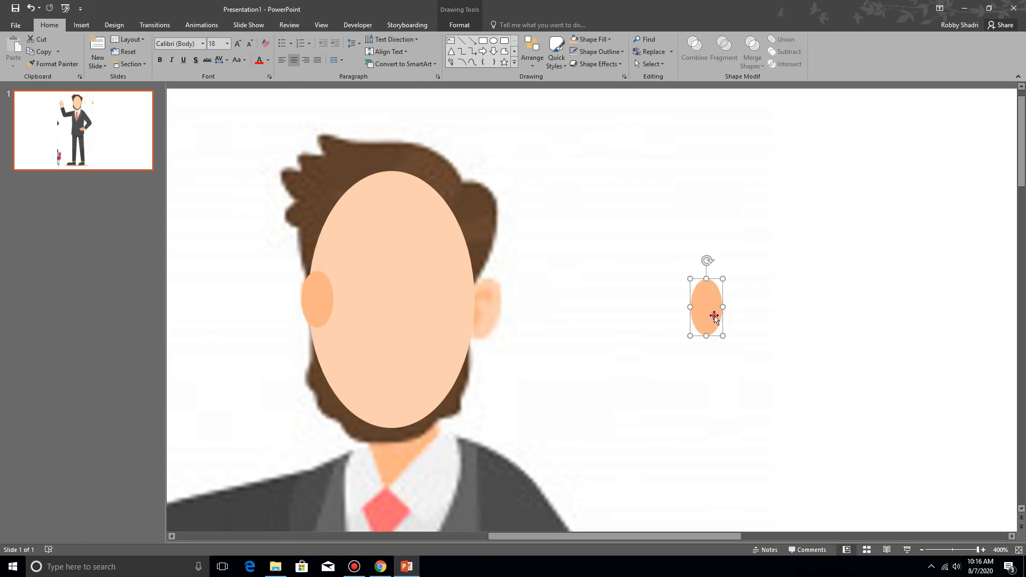
double_click(714, 315)
drag(697, 316, 483, 314)
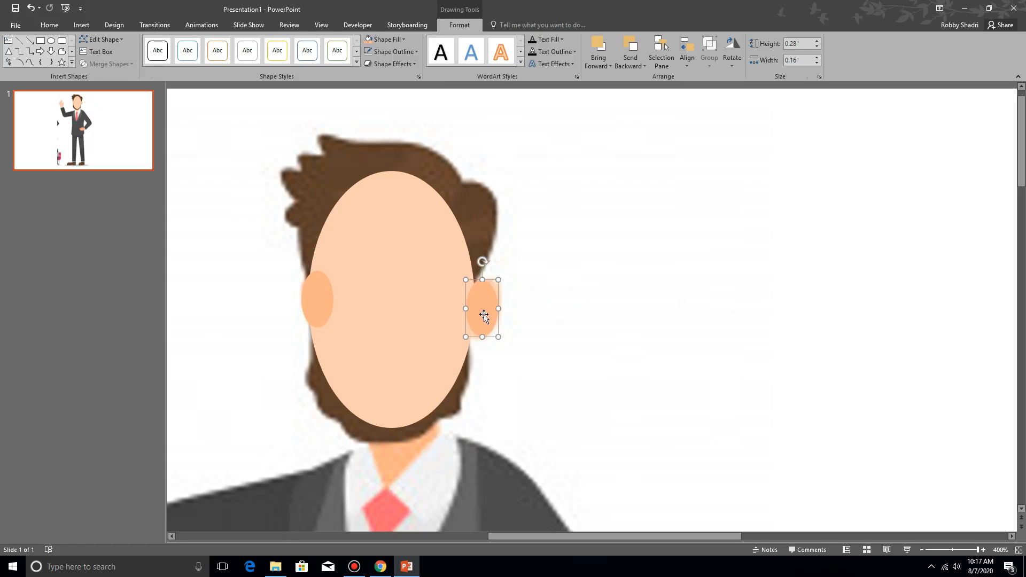
key(ctrl+Left)
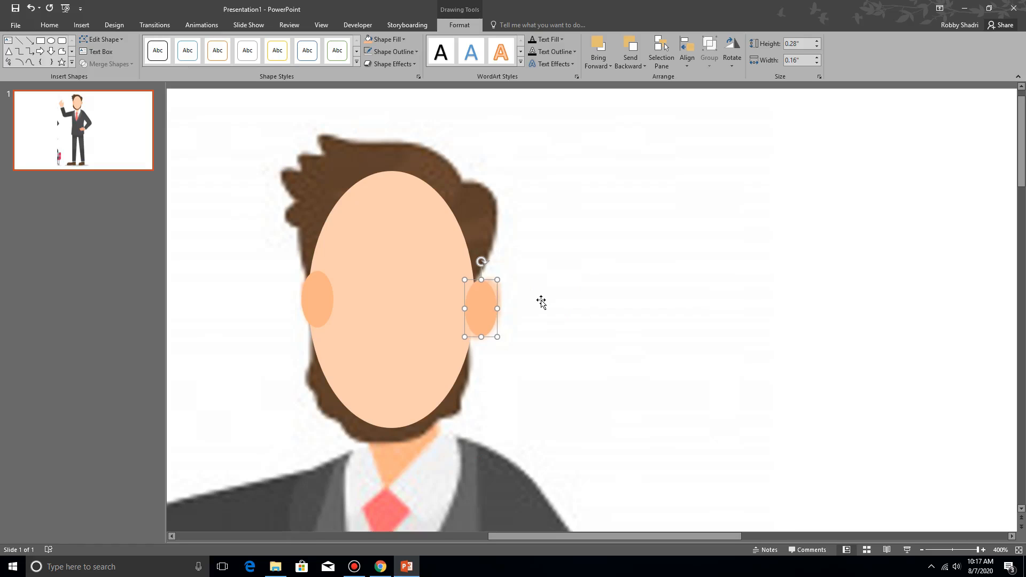
Bring the face oval forward in front of both ear ovals.
click(392, 282)
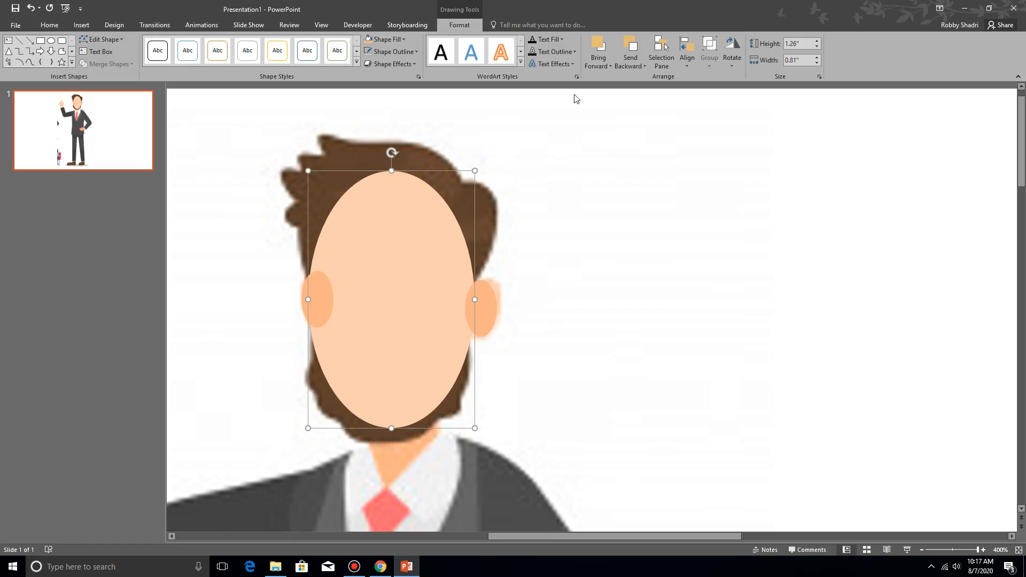
click(607, 66)
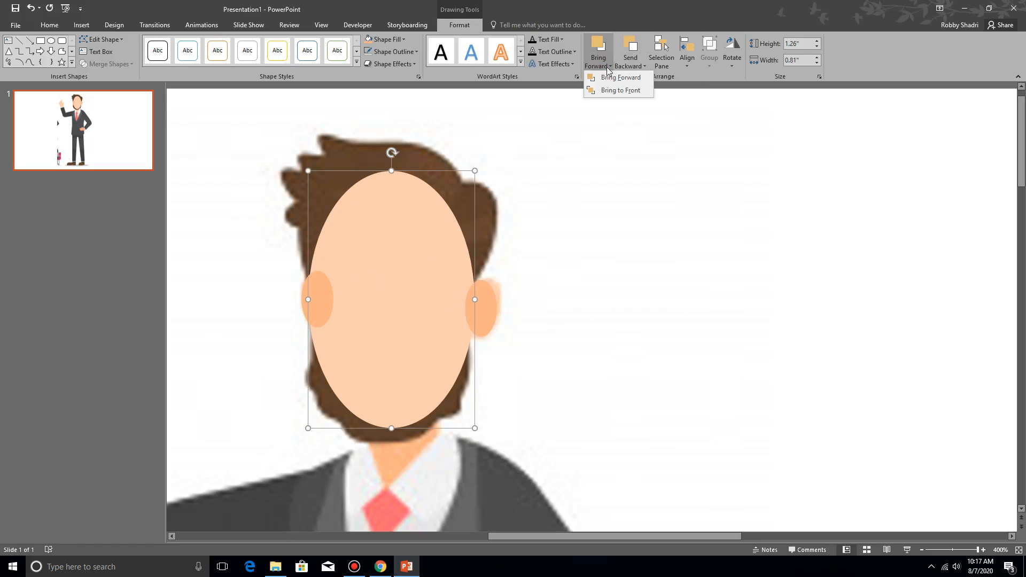
click(618, 76)
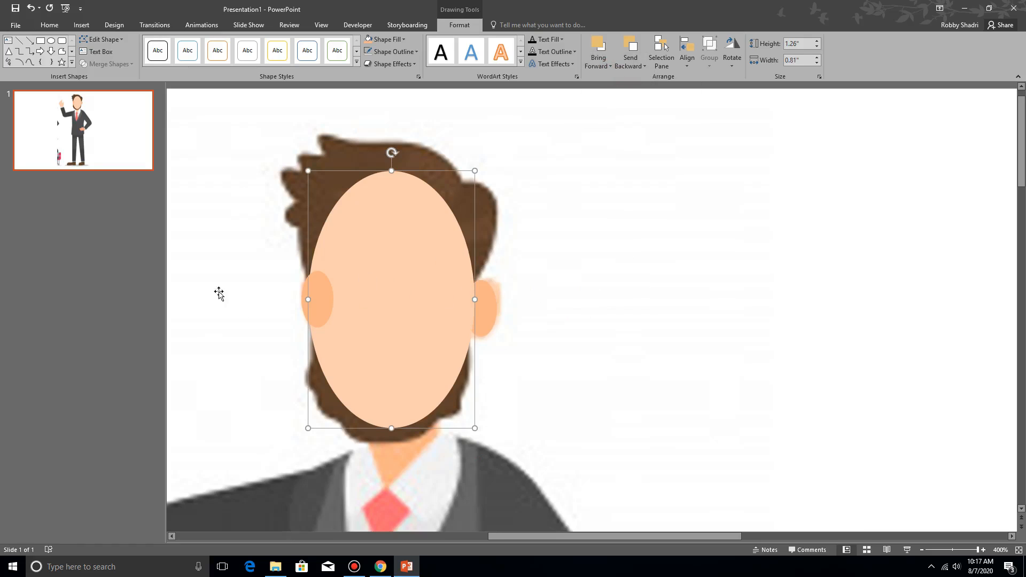
click(606, 48)
click(623, 280)
Group the face oval with both ears and move the group to the right of the reference man's head.
click(493, 315)
shift+click(403, 290)
shift+click(302, 295)
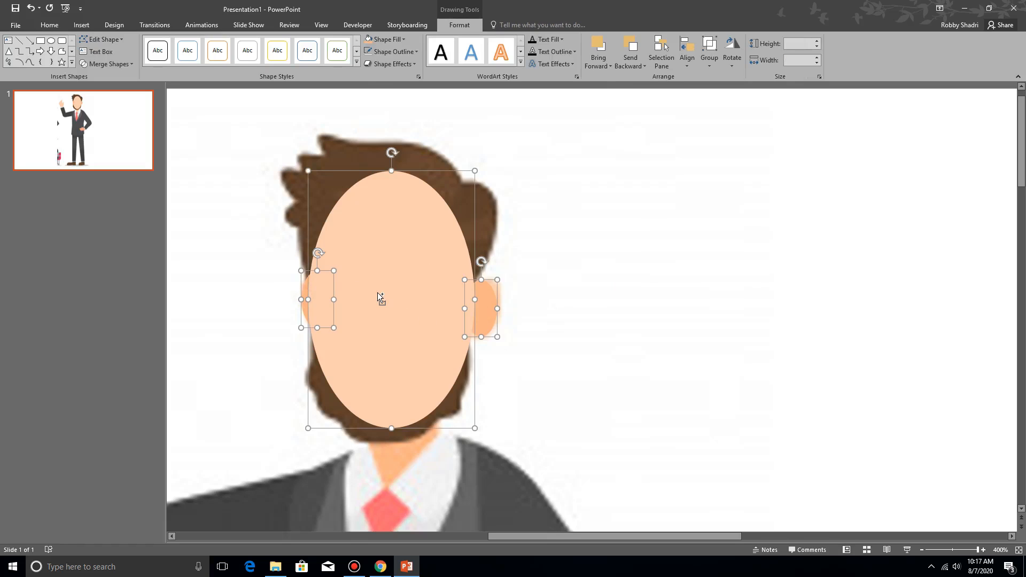
key(ctrl+g)
drag(386, 301, 686, 302)
click(886, 360)
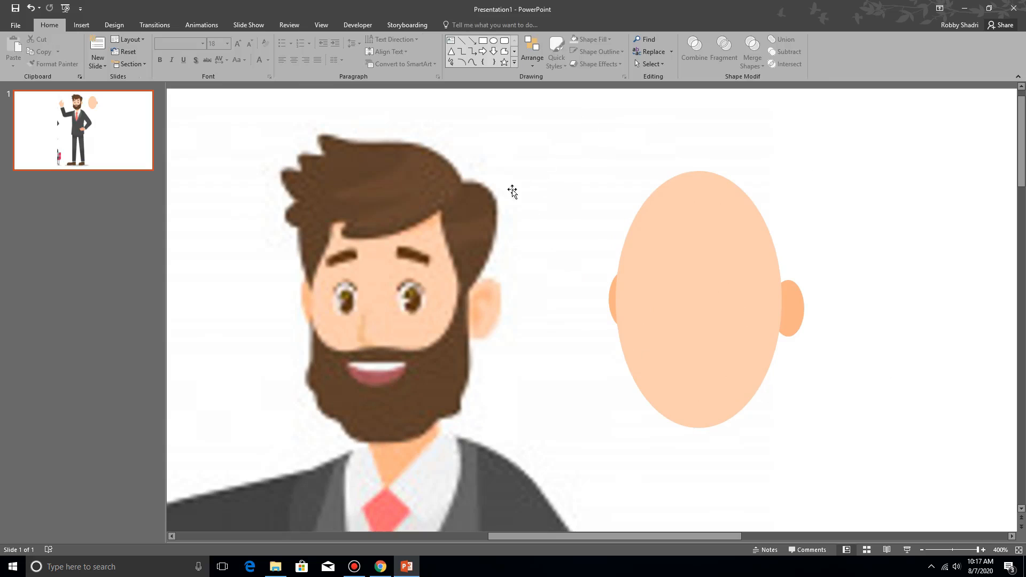
Start a freeform on the reference head and trace the face opening along the fringe, right temple, cheek and moustache edges.
click(503, 53)
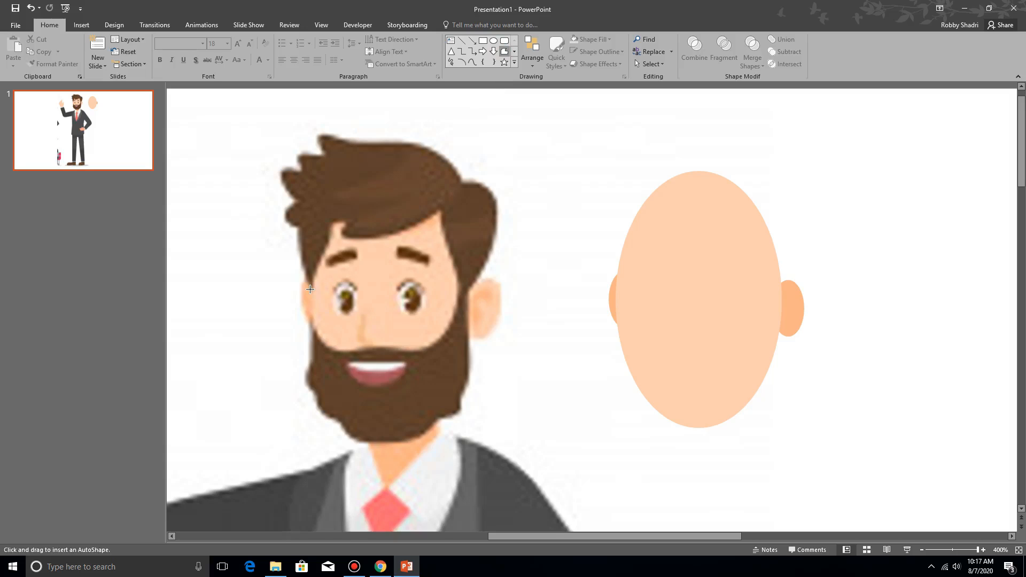
click(340, 233)
click(442, 208)
click(457, 292)
click(425, 350)
click(374, 345)
click(337, 351)
click(308, 319)
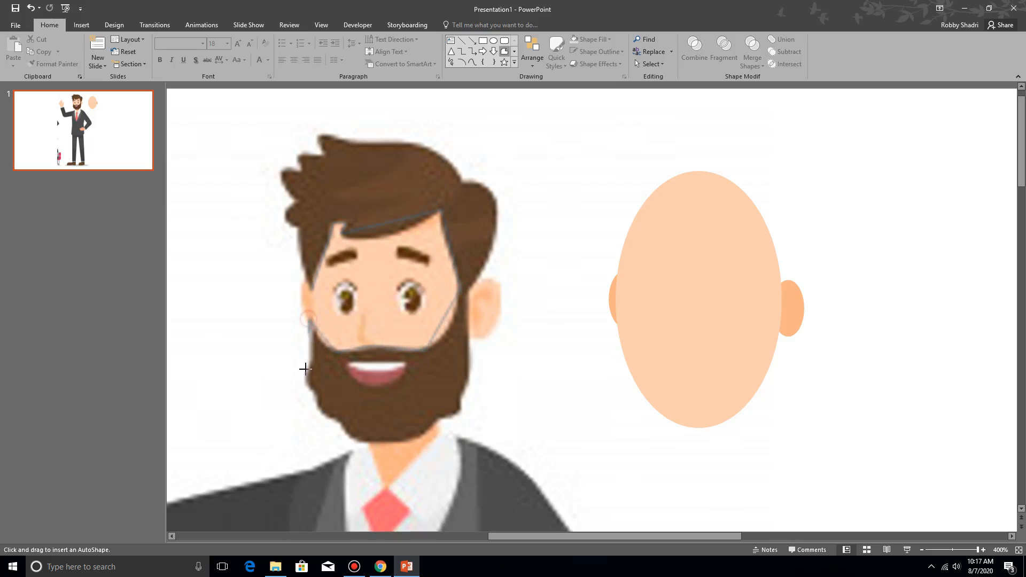
Continue the freeform around the outer edge of the beard, from the left cheek under the chin to the right jaw.
click(306, 377)
click(316, 407)
click(353, 441)
click(436, 418)
click(459, 410)
click(461, 398)
click(469, 380)
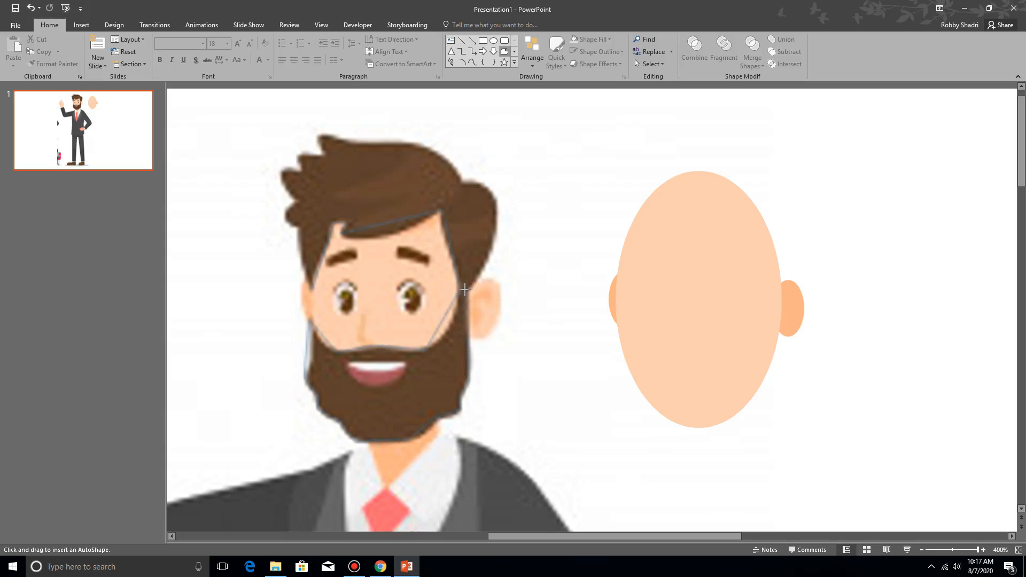
Trace the outer hair contour from the right side over the spiky left tufts and finish the freeform at the left sideburn.
click(493, 192)
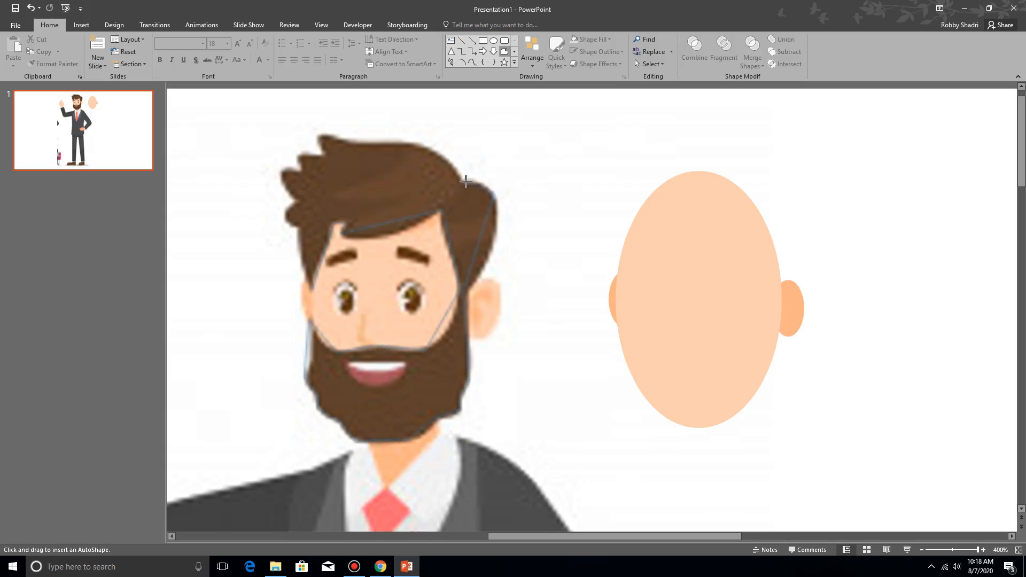
click(403, 143)
click(318, 133)
click(297, 155)
click(302, 172)
click(279, 172)
click(286, 218)
click(296, 226)
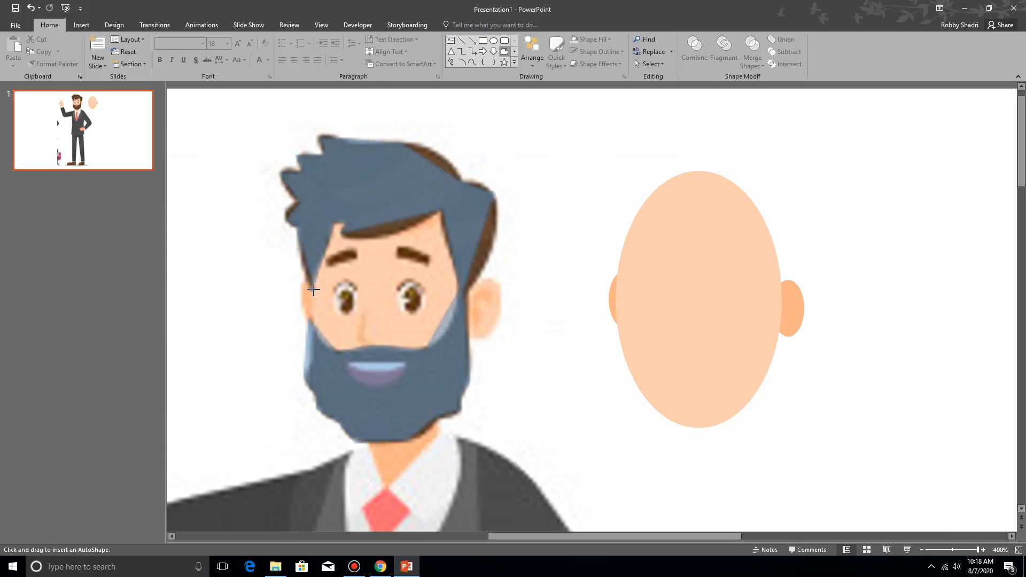
double_click(312, 292)
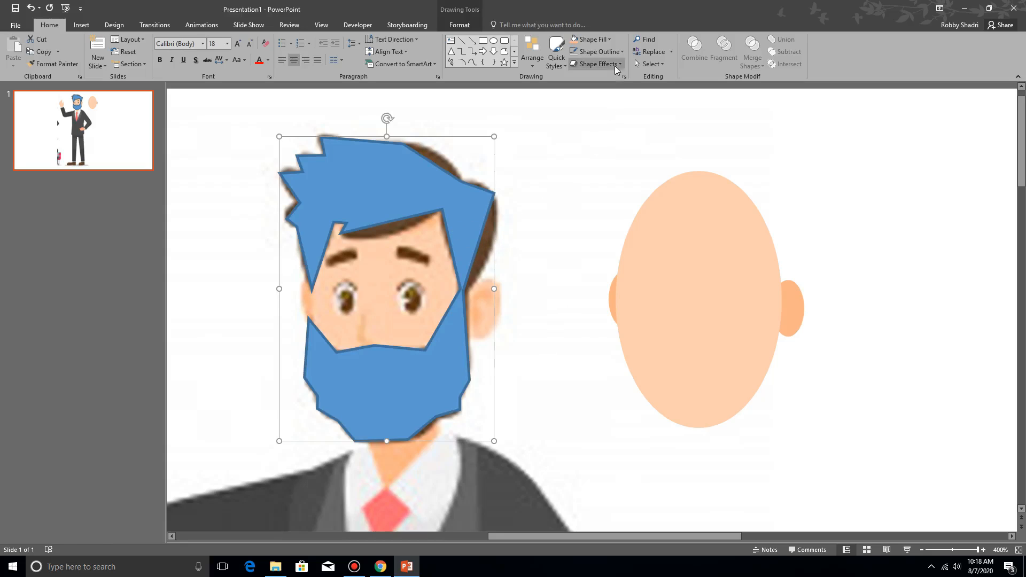
Remove the fill of the hair-and-beard freeform and show its edit points.
click(612, 40)
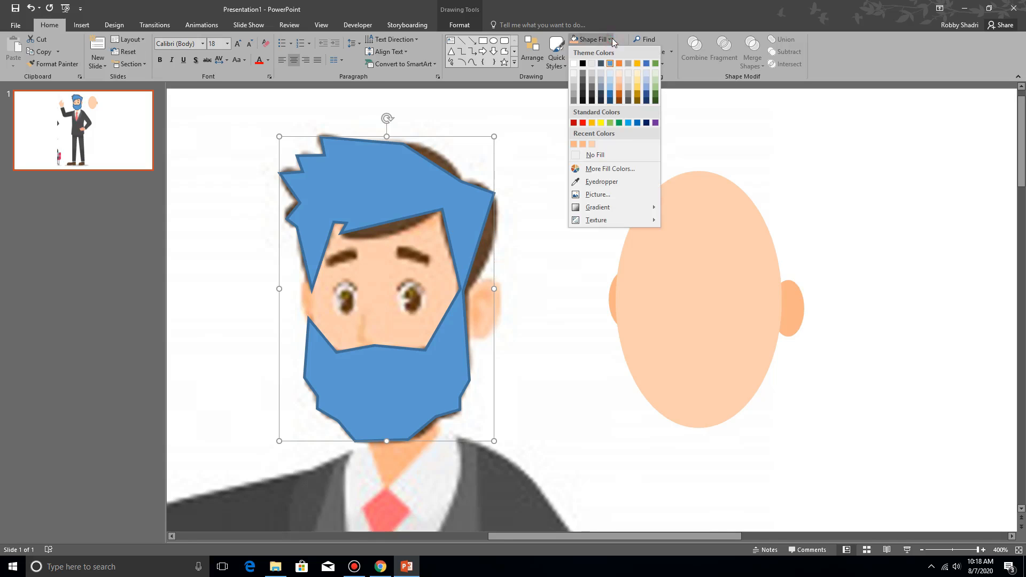
click(624, 154)
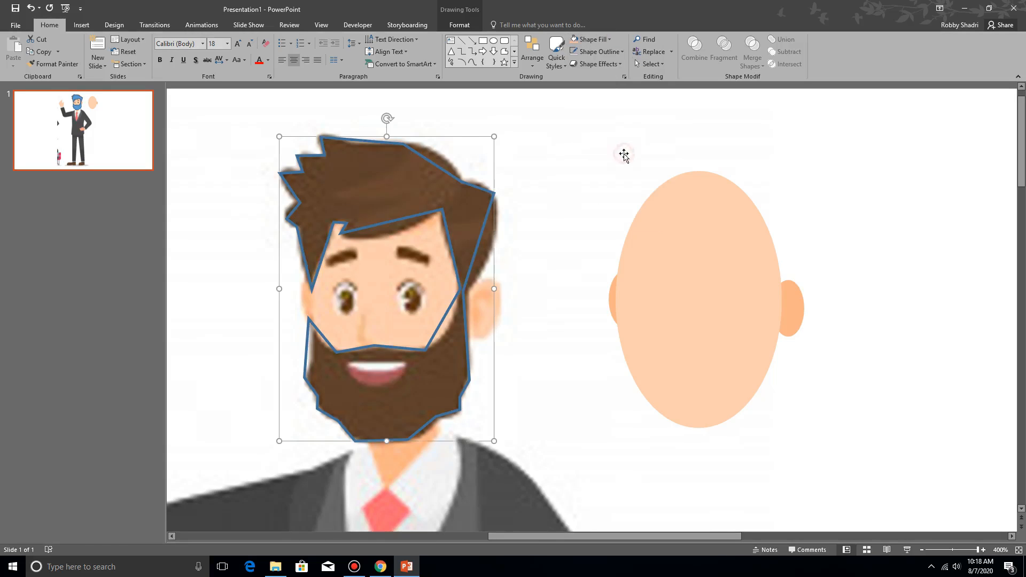
right_click(460, 183)
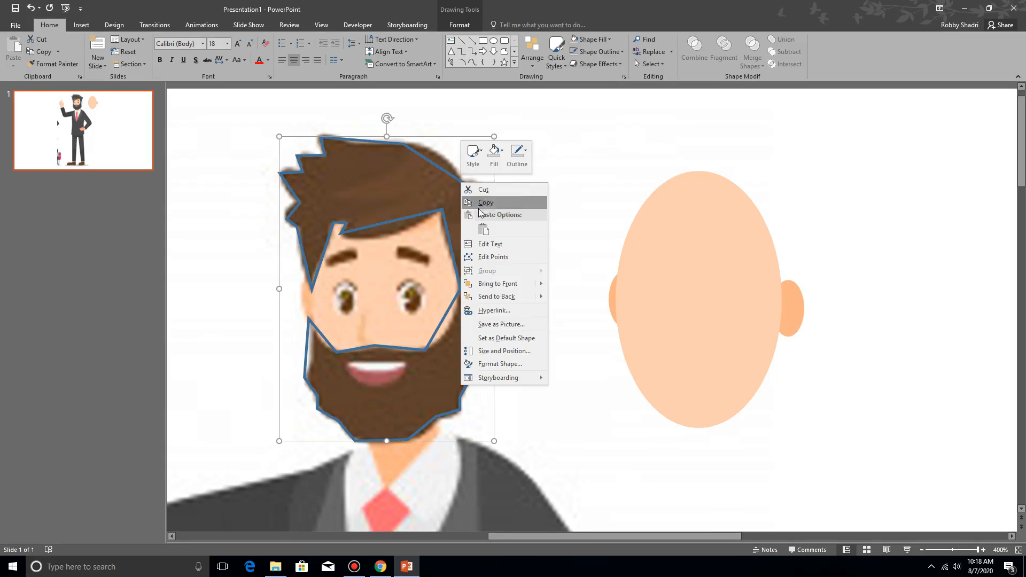
click(506, 255)
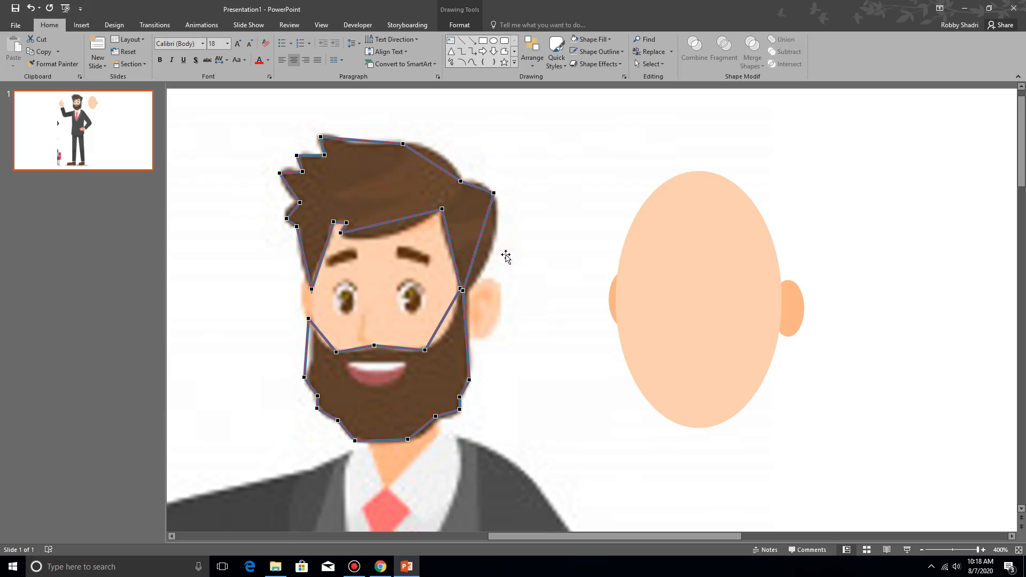
Curve the hair's upper-right and back edges to the reference and shift the point beside the right ear outward.
click(403, 143)
drag(423, 155, 479, 179)
click(461, 182)
click(494, 196)
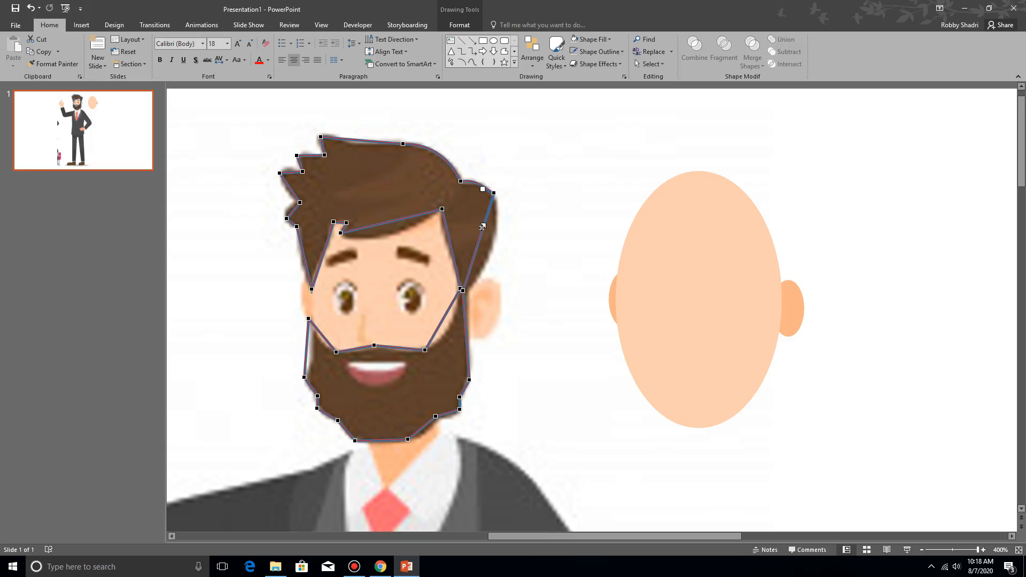
drag(484, 226, 501, 243)
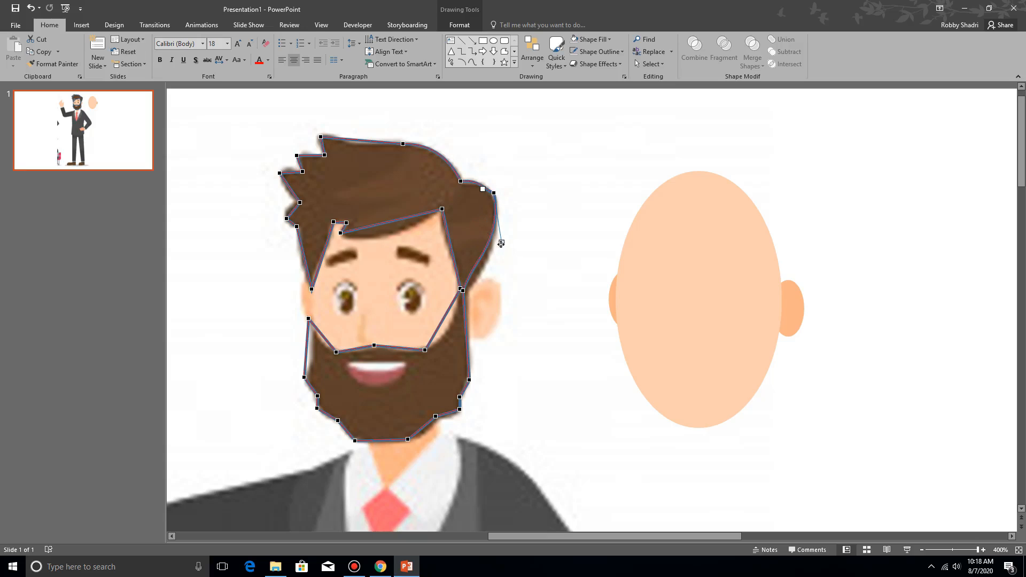
drag(463, 291, 483, 261)
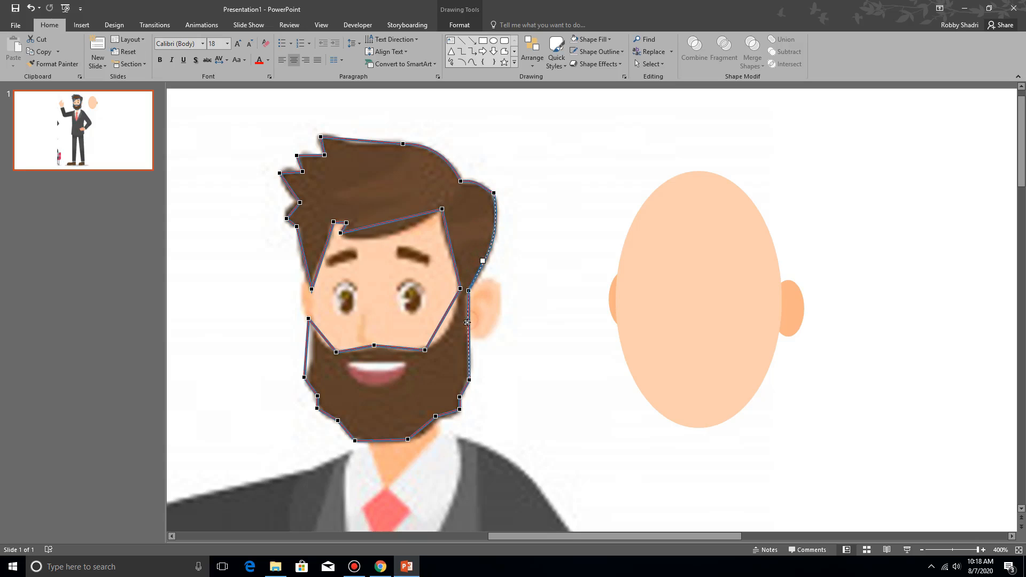
drag(466, 325, 465, 326)
Round the bottom of the beard and fit its left edge, moving the upper-left beard point onto the reference contour.
click(436, 416)
drag(427, 424, 429, 437)
click(408, 439)
drag(418, 436, 419, 436)
click(355, 440)
drag(373, 440, 373, 444)
click(335, 419)
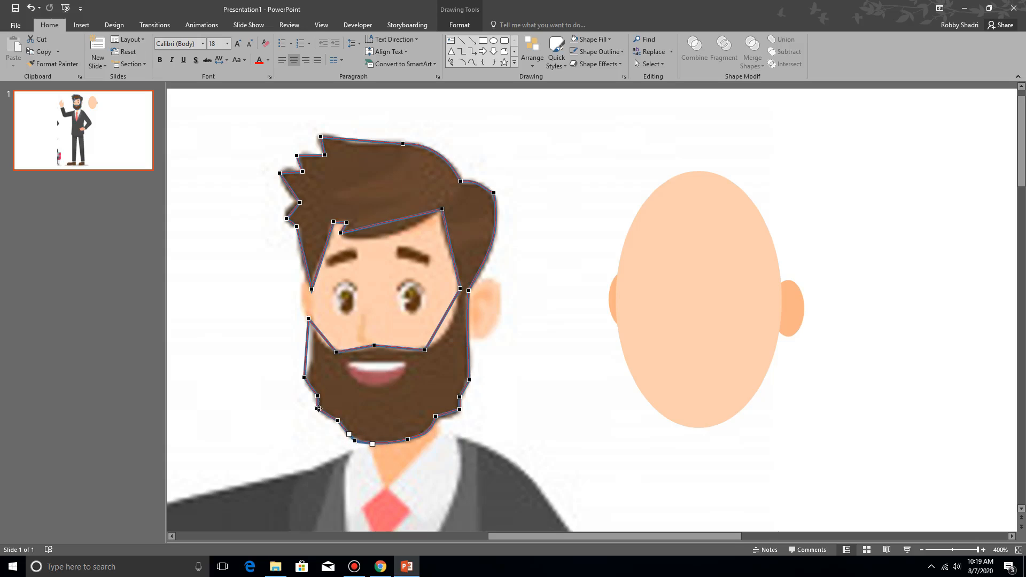
click(305, 378)
drag(305, 357, 313, 329)
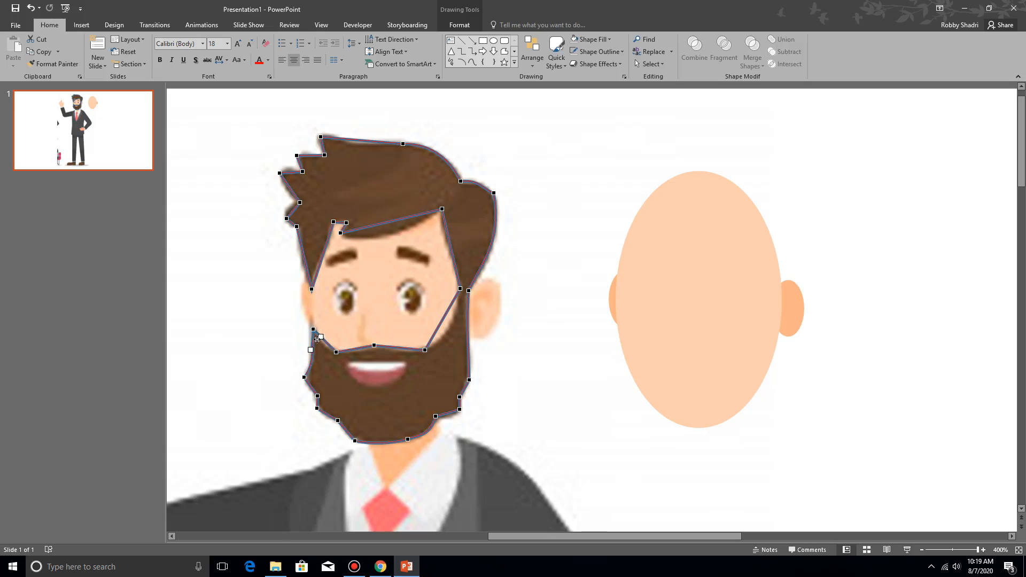
Curve the moustache line and both cheek edges of the face opening to follow the reference beard.
click(336, 352)
drag(330, 346, 454, 318)
click(373, 345)
click(427, 349)
click(459, 289)
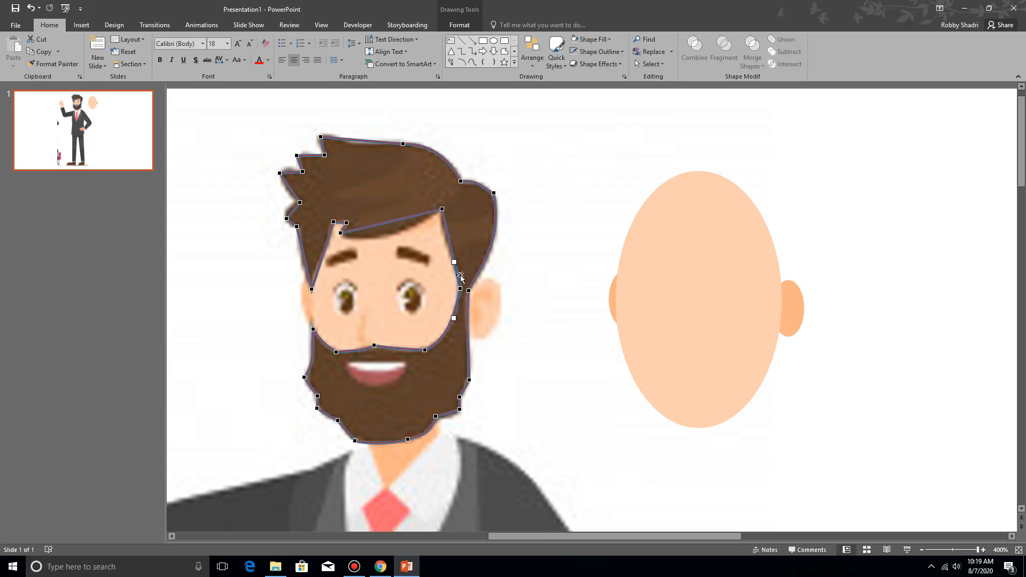
Curve the right temple edge and the underside of the fringe to match the reference hairline.
click(441, 210)
drag(447, 236, 370, 243)
click(344, 232)
click(333, 222)
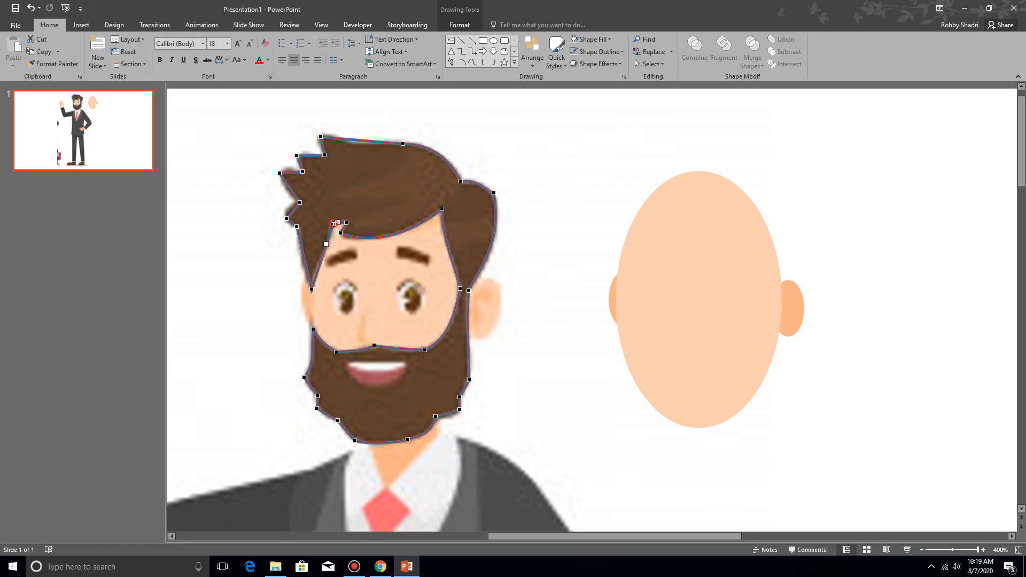
Curve the left sideburn, the spiky left tufts and the top edge of the hair to match the reference.
click(313, 289)
drag(319, 267, 305, 274)
click(286, 216)
drag(290, 215, 283, 209)
click(278, 171)
drag(286, 183, 306, 151)
click(297, 154)
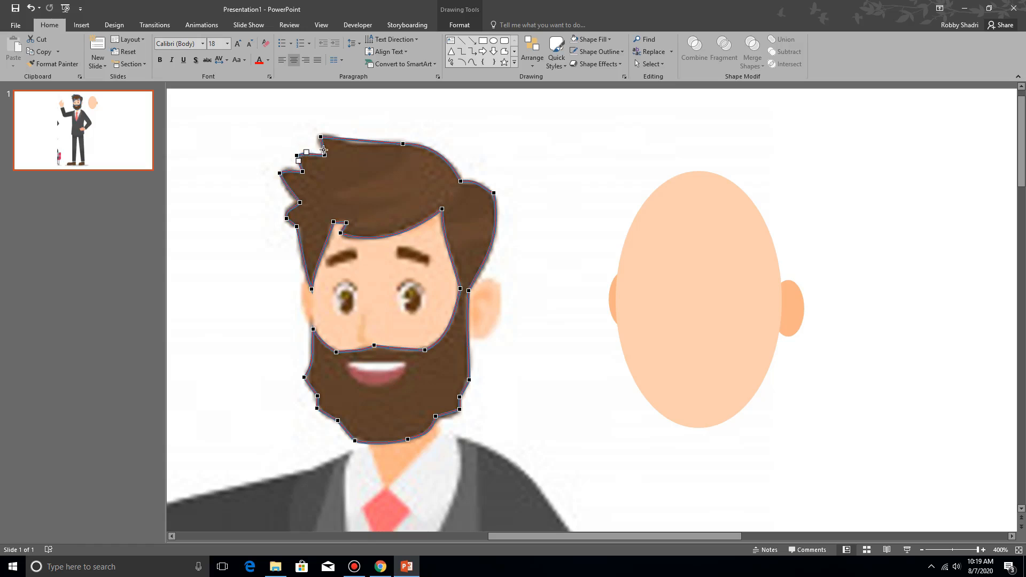
click(318, 138)
drag(350, 139, 359, 148)
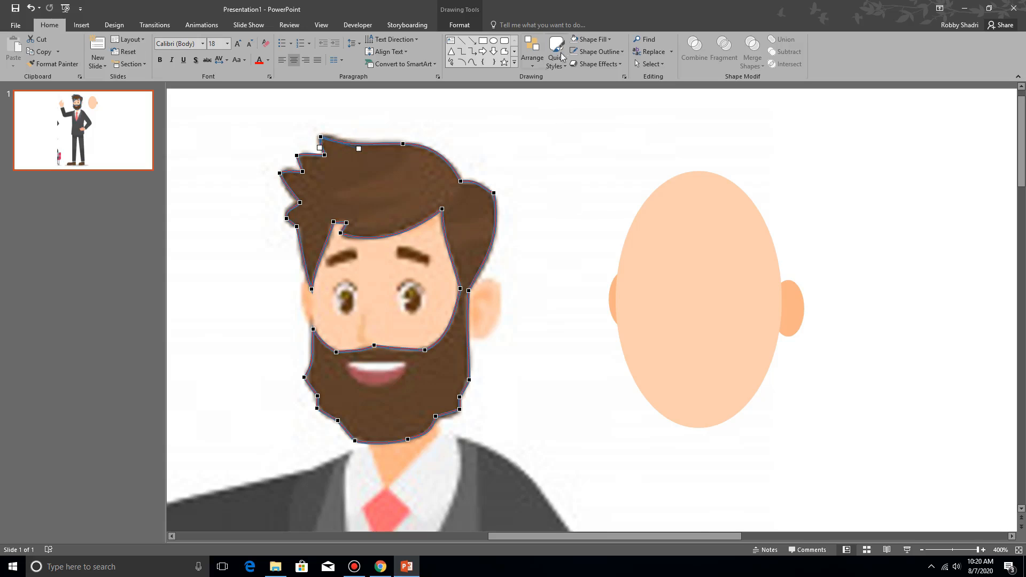
Fill the hair-and-beard shape with the brown sampled from the reference hair and remove its outline.
click(613, 42)
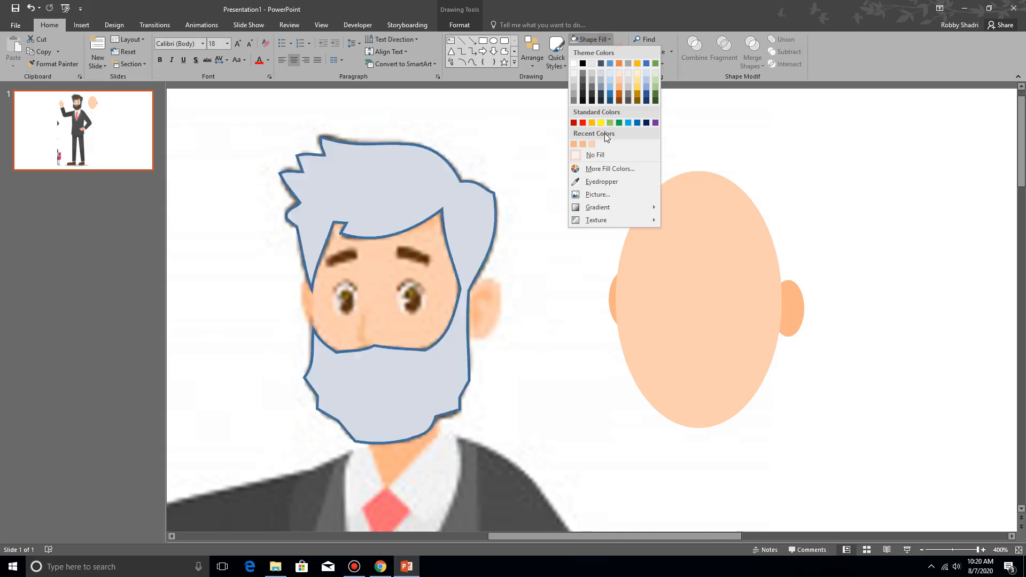
click(594, 183)
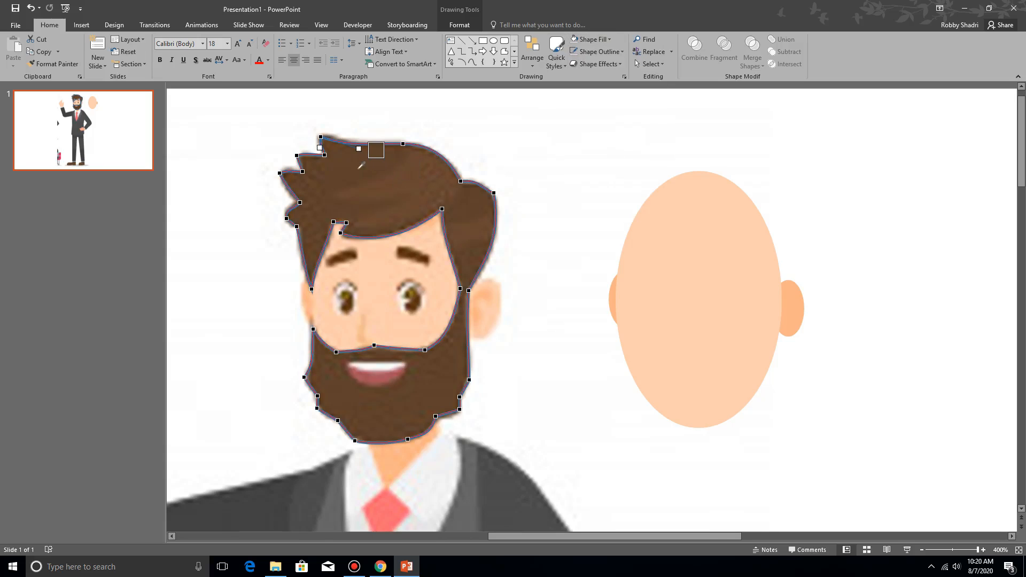
click(400, 211)
click(574, 51)
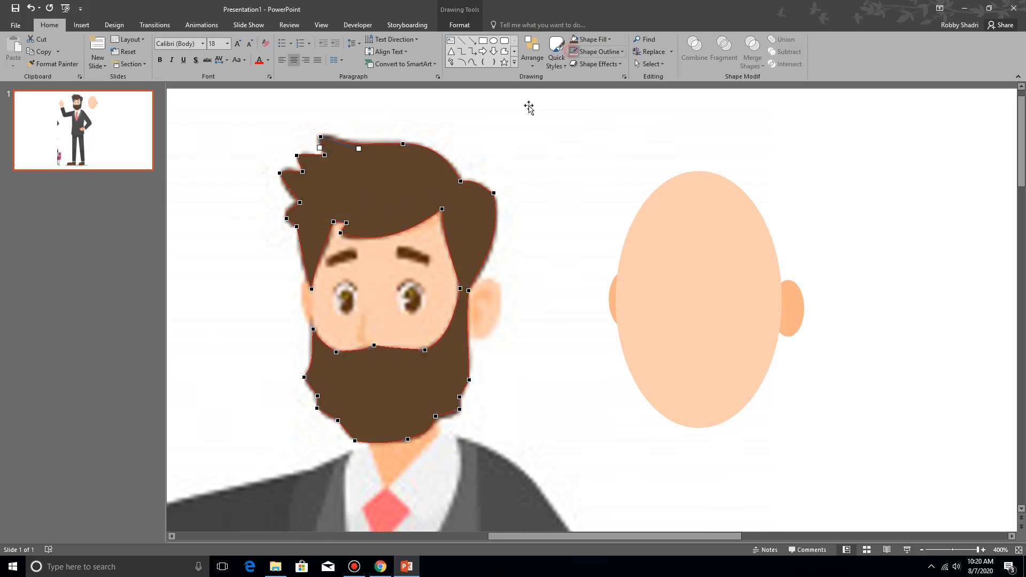
Move the hair-and-beard shape onto the separate face and nudge it left into alignment.
click(566, 172)
click(357, 207)
drag(357, 207, 667, 254)
key(Left)
key(Left)
key(Left)
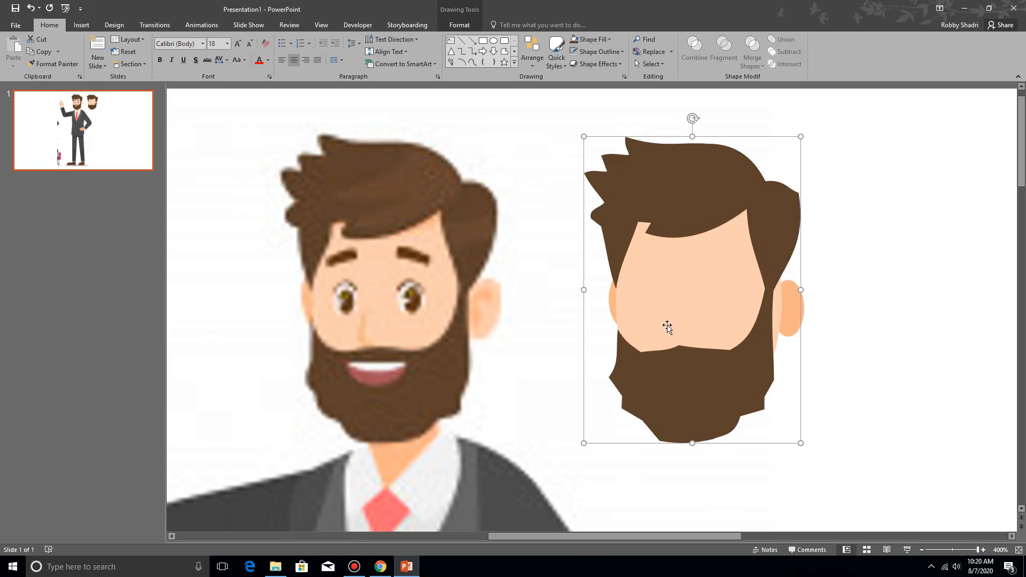
Reshape the right sideburn by moving its edit points outward to cover the strip of face beside the right ear.
right_click(771, 260)
click(815, 331)
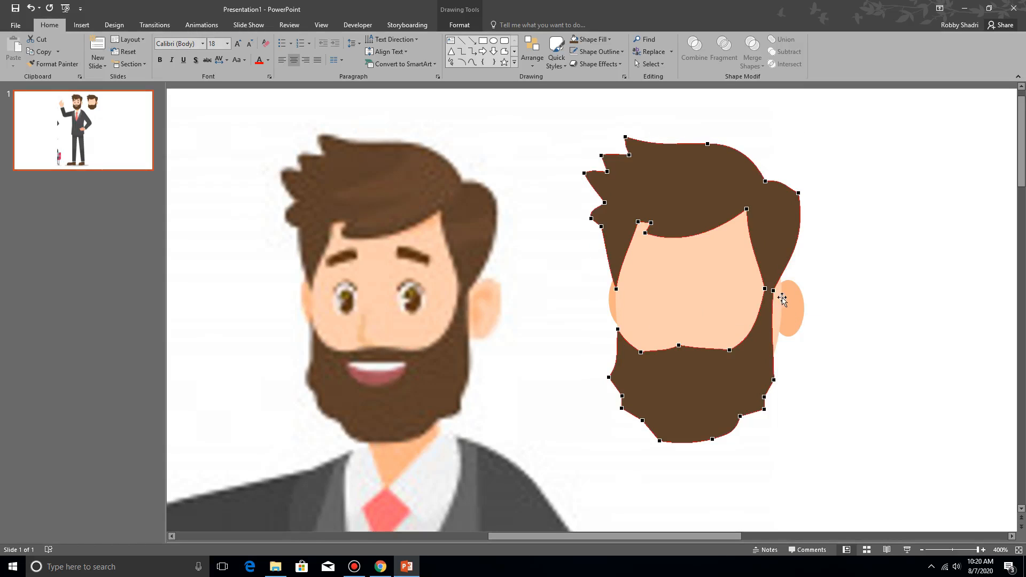
drag(775, 297, 780, 284)
drag(777, 320, 784, 330)
mouse_move(788, 332)
mouse_down()
mouse_move(783, 318)
mouse_move(779, 326)
mouse_up()
click(858, 350)
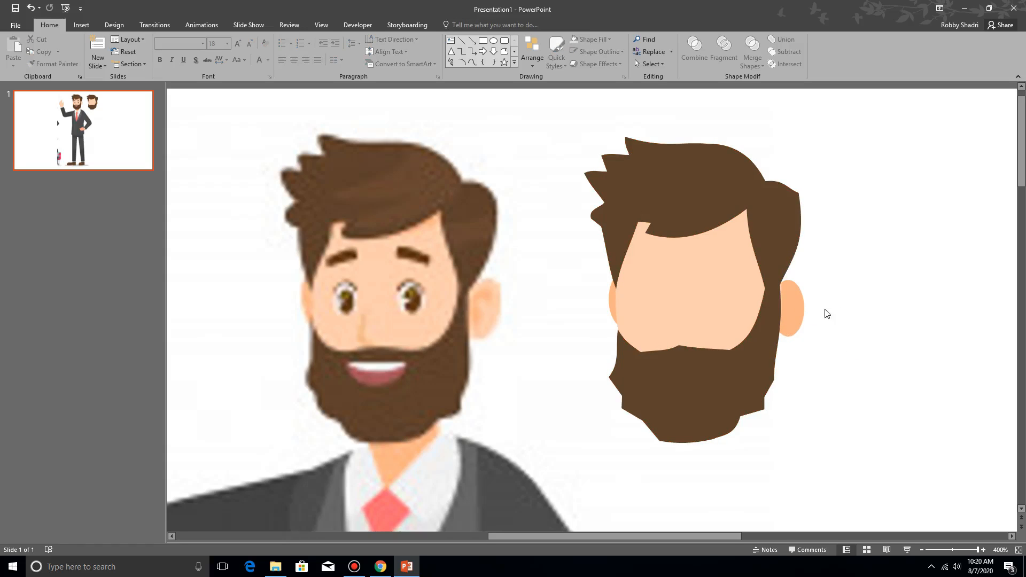
Narrow the face-and-ears group slightly from its right side so the right ear sits closer to the hair.
click(742, 307)
drag(811, 300, 801, 300)
click(838, 316)
mouse_move(904, 130)
mouse_down()
mouse_move(646, 489)
mouse_move(555, 510)
mouse_up()
click(910, 370)
mouse_move(941, 103)
mouse_down()
mouse_move(678, 424)
mouse_move(504, 536)
mouse_move(572, 460)
mouse_up()
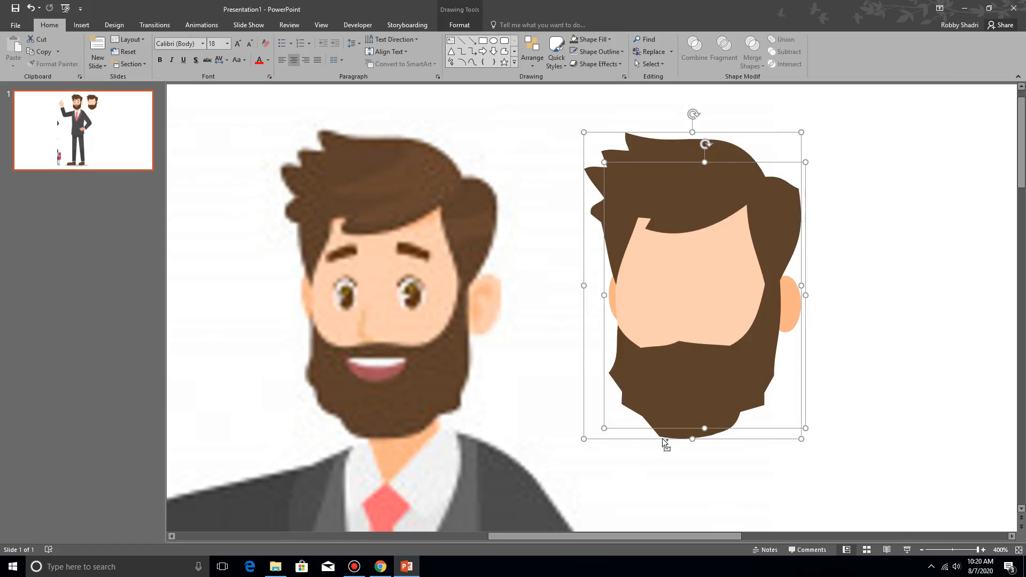
click(864, 388)
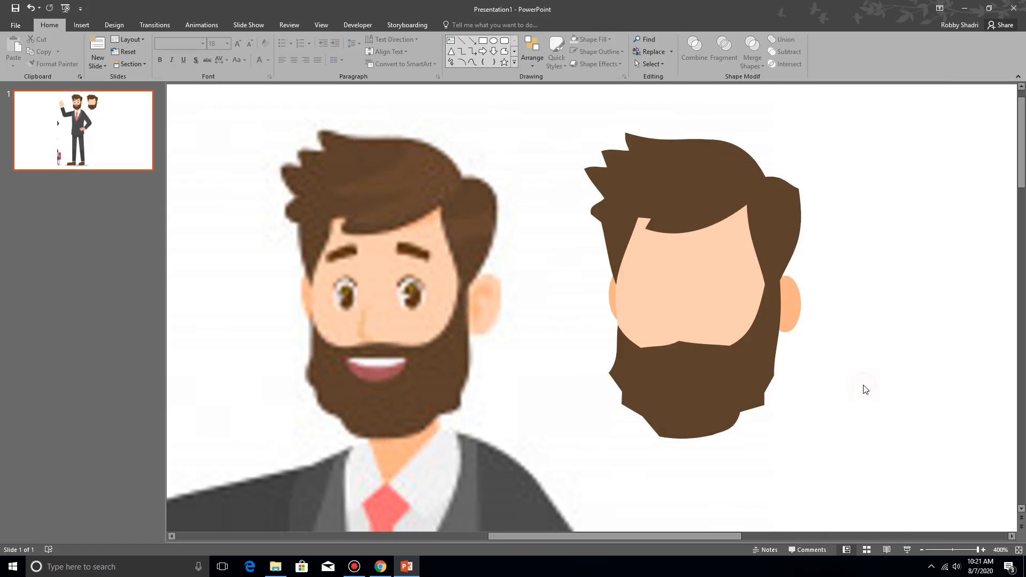
Trace the reference man's neck with a closed four-sided freeform and move it below the new head, overlapping the beard.
scroll(855, 337, down, 3)
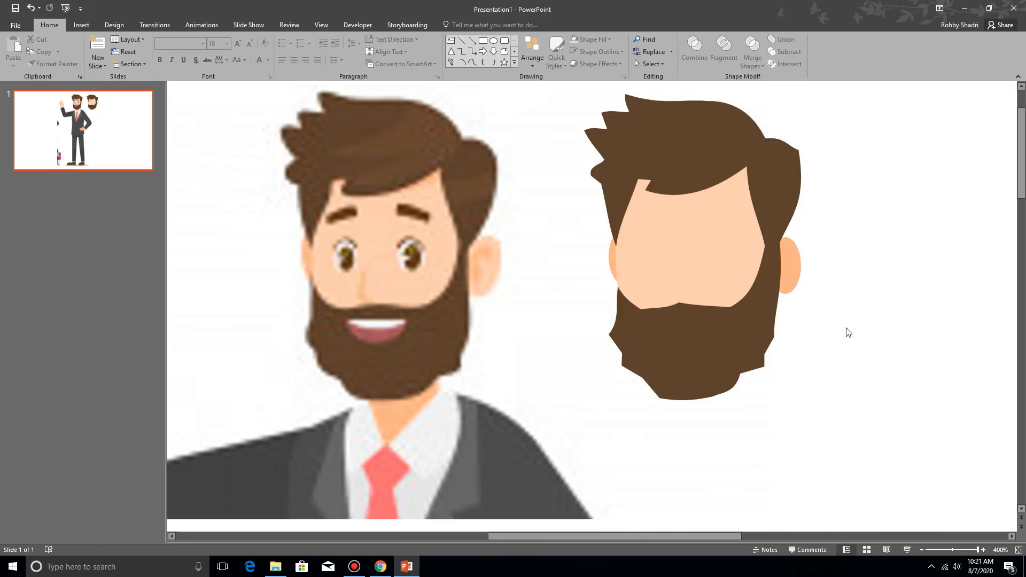
scroll(849, 332, up, 1)
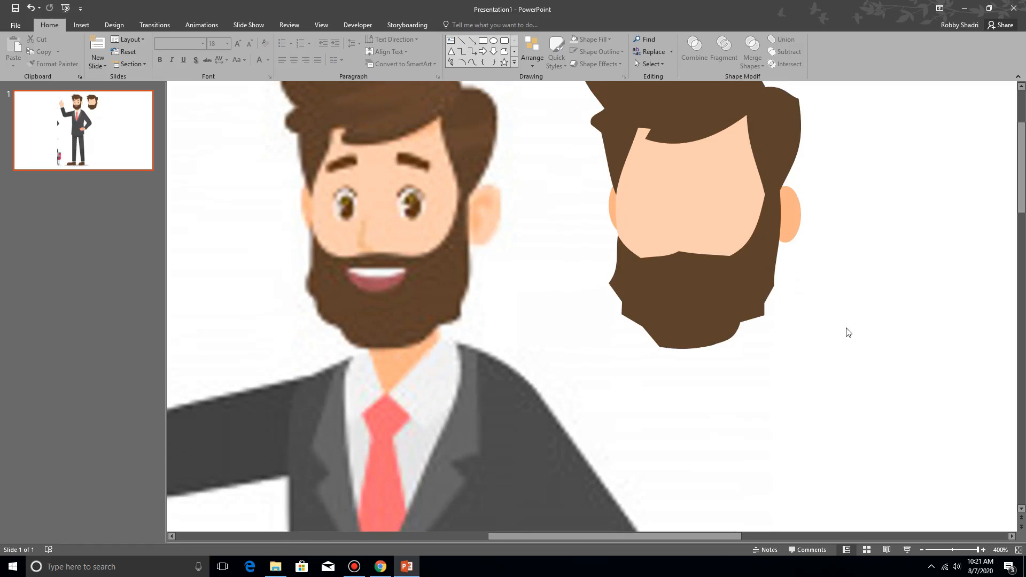
click(504, 51)
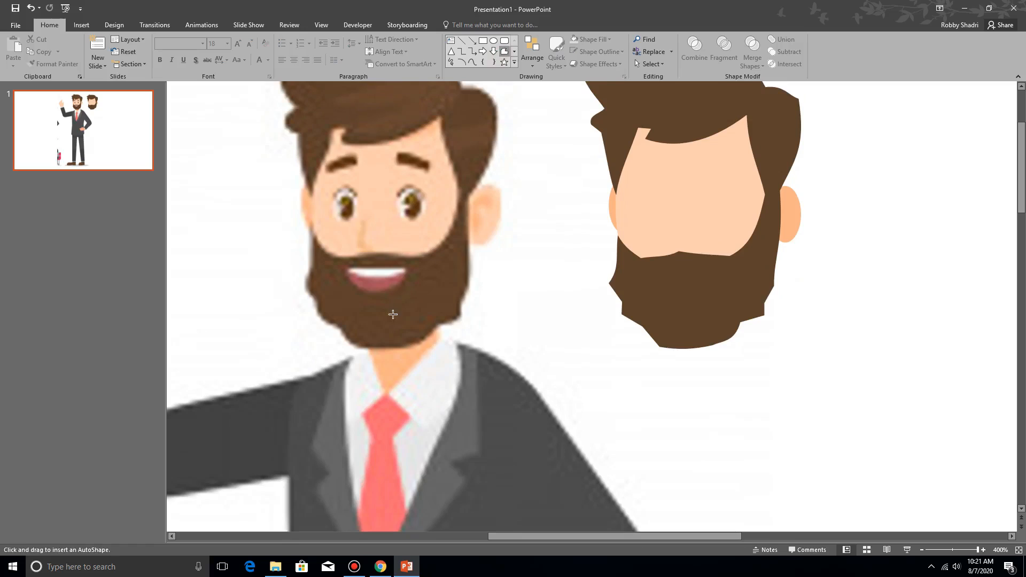
click(367, 335)
click(366, 402)
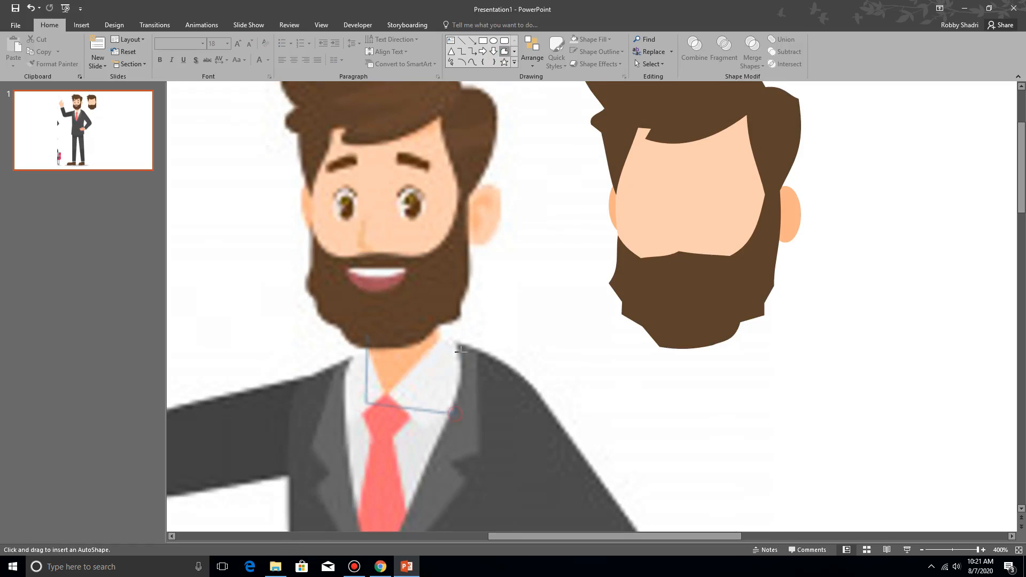
click(437, 314)
click(368, 335)
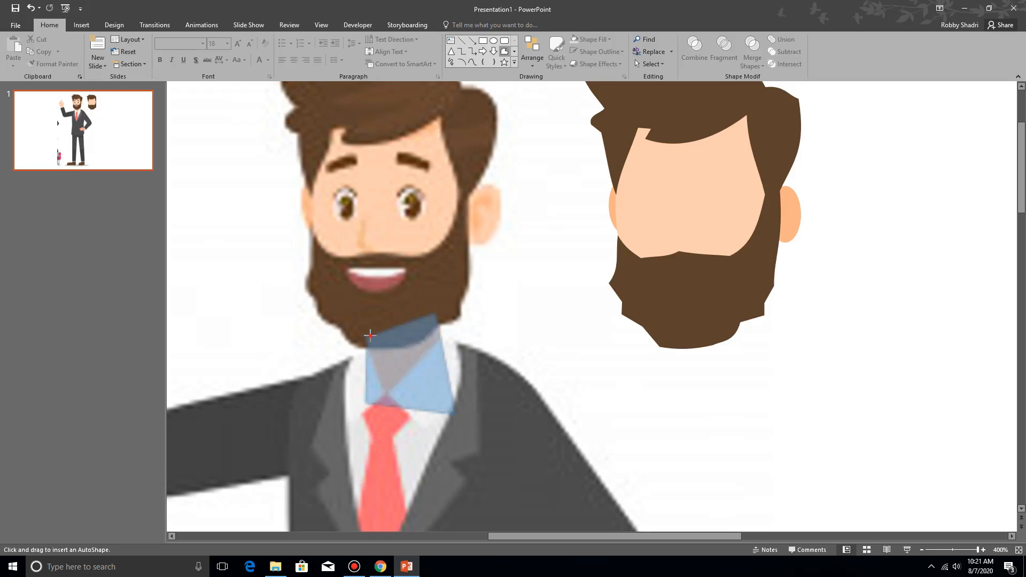
drag(369, 396, 626, 397)
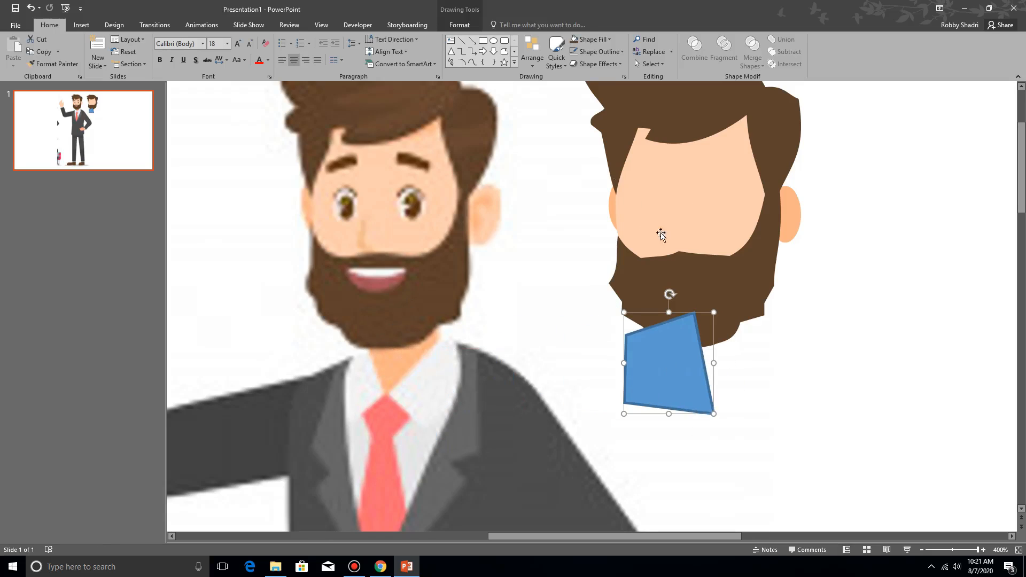
Remove the neck shape's outline and fill it with the skin colour sampled from the reference neck.
click(593, 51)
click(610, 40)
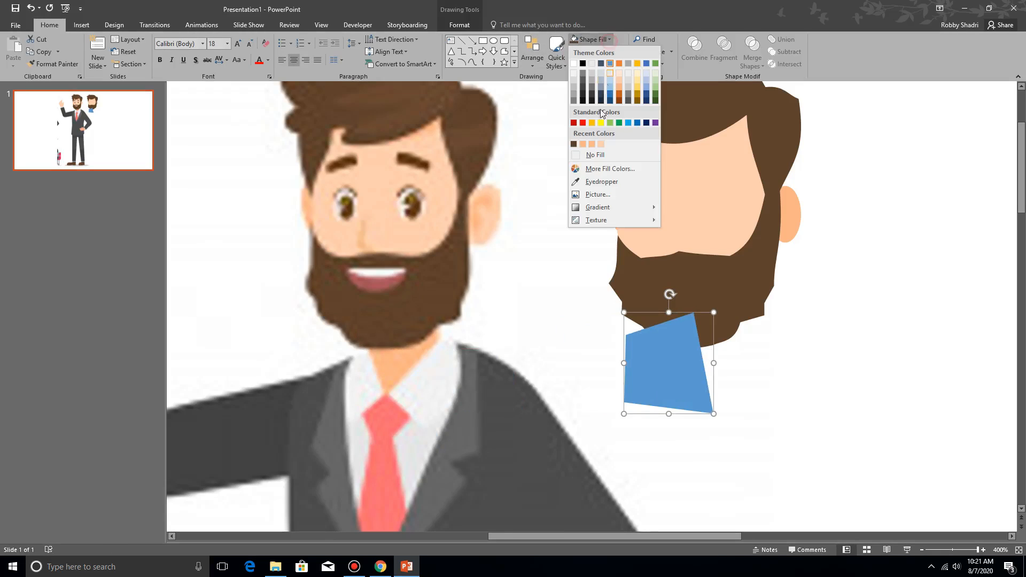
click(601, 181)
click(389, 359)
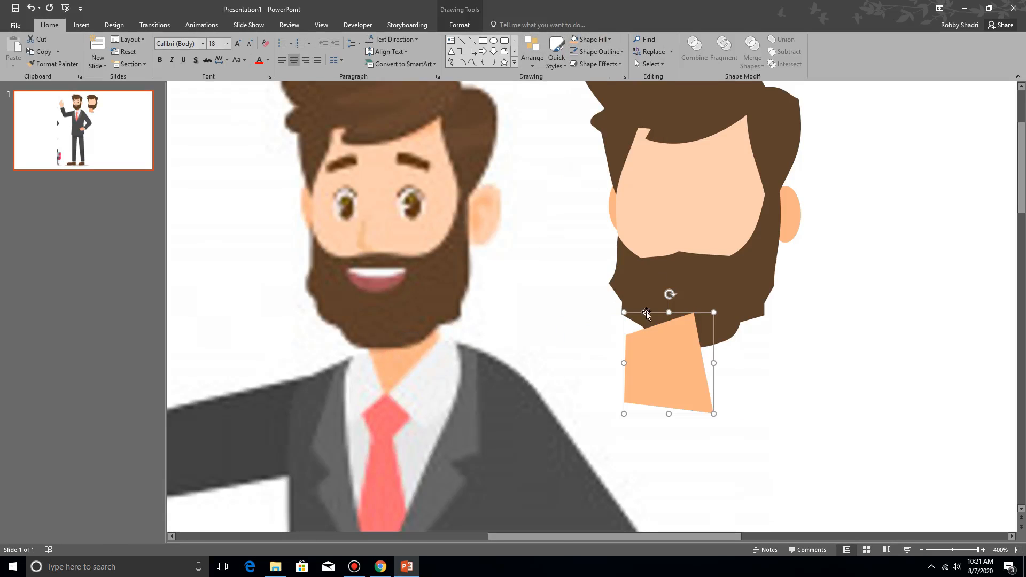
Position the head group and neck shape over the reference man and bring the head in front of the neck.
drag(723, 255, 430, 268)
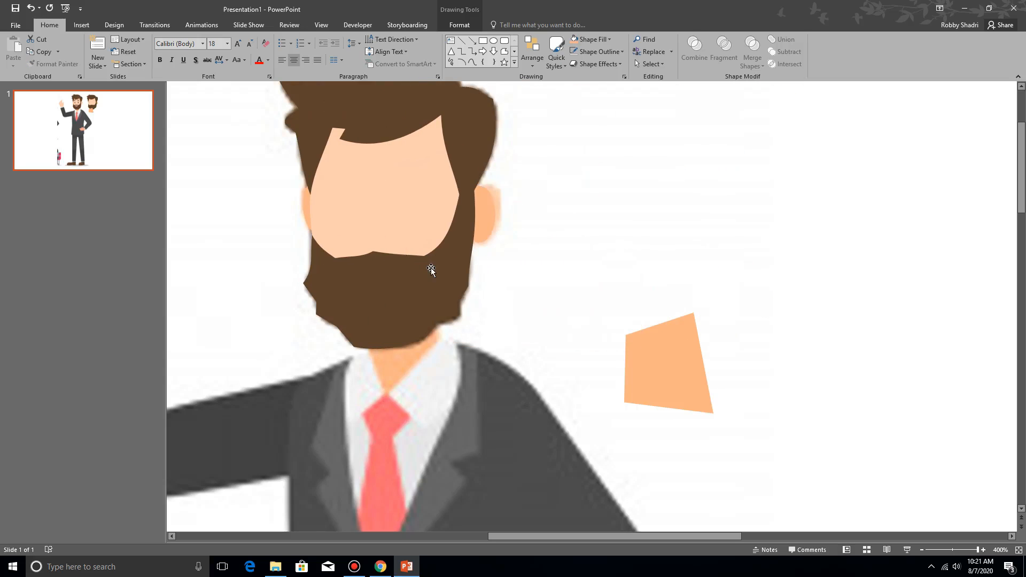
click(663, 365)
drag(682, 372, 424, 372)
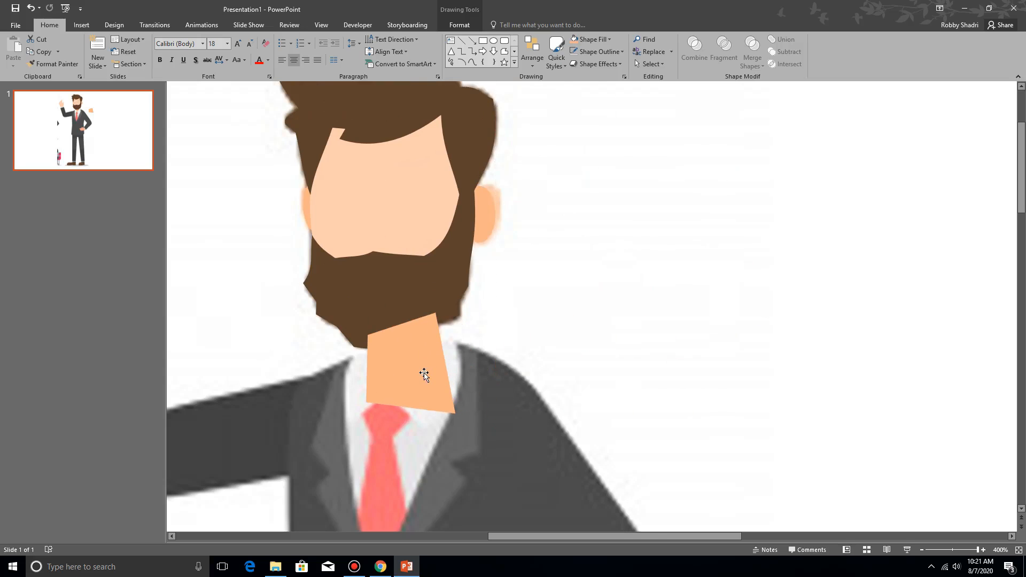
click(448, 270)
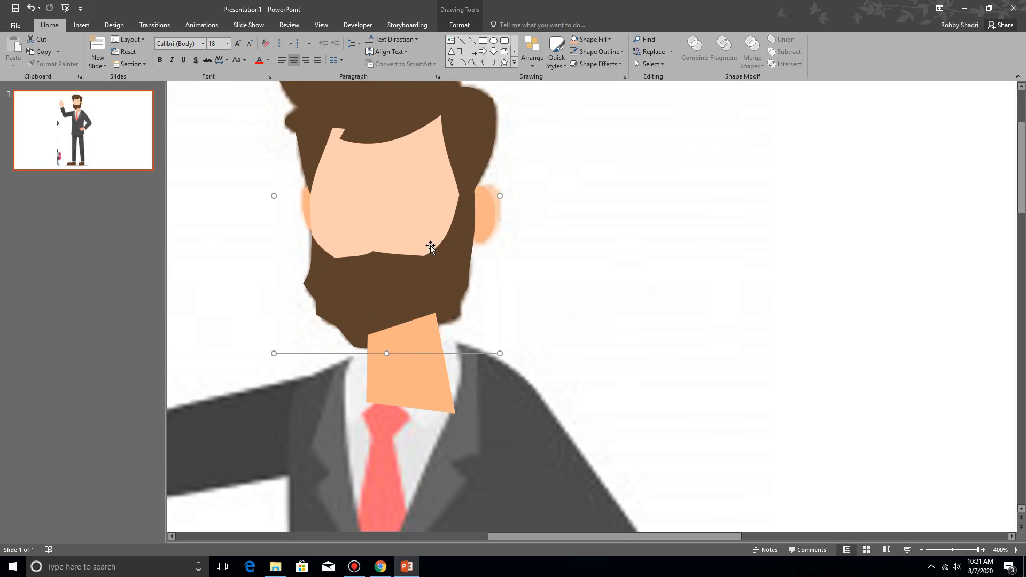
right_click(428, 276)
mouse_move(502, 355)
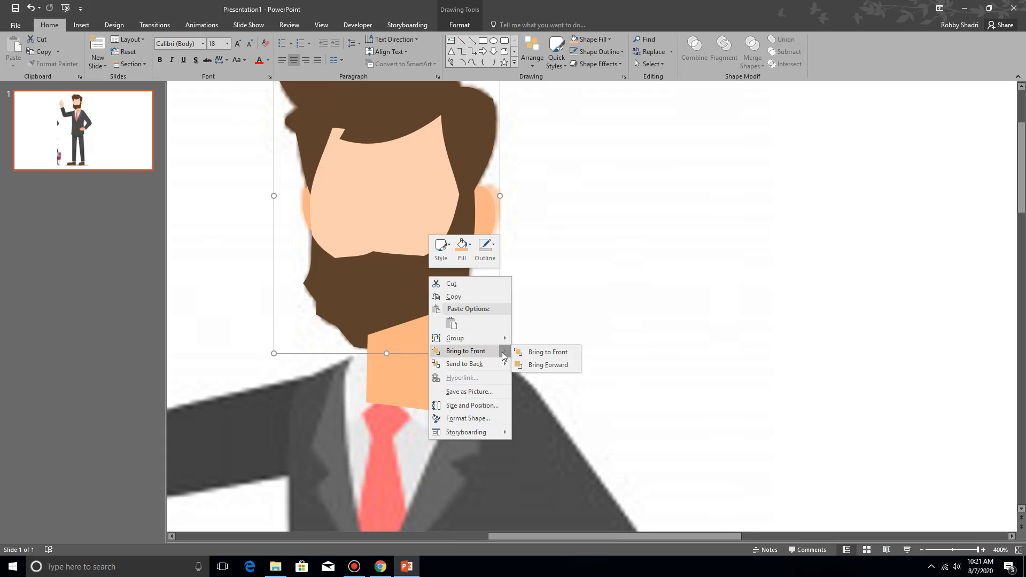
click(560, 355)
Move the head and neck together to the blank area beside the reference man and group them.
click(430, 374)
shift+click(377, 283)
drag(377, 281, 697, 304)
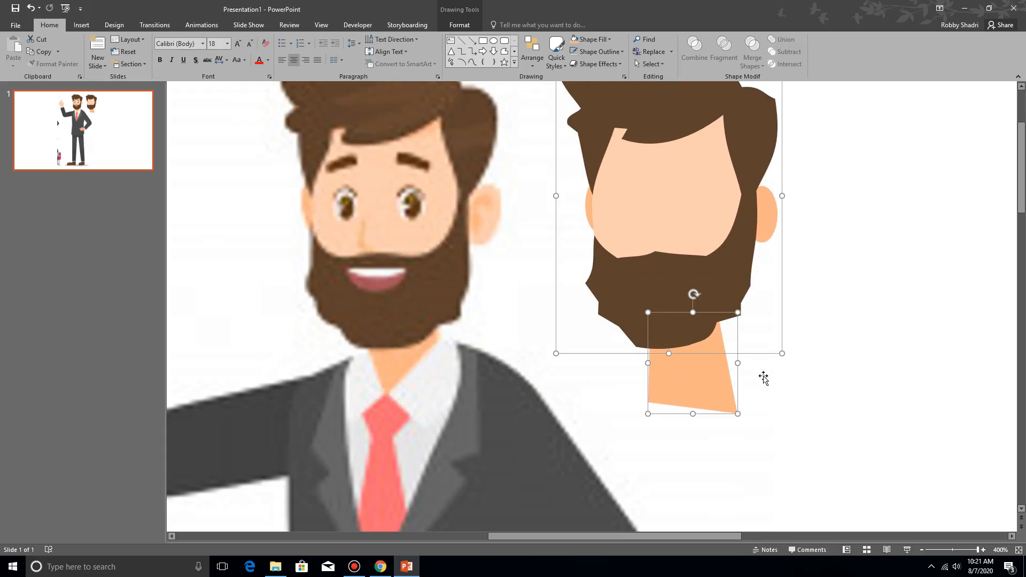
key(ctrl+g)
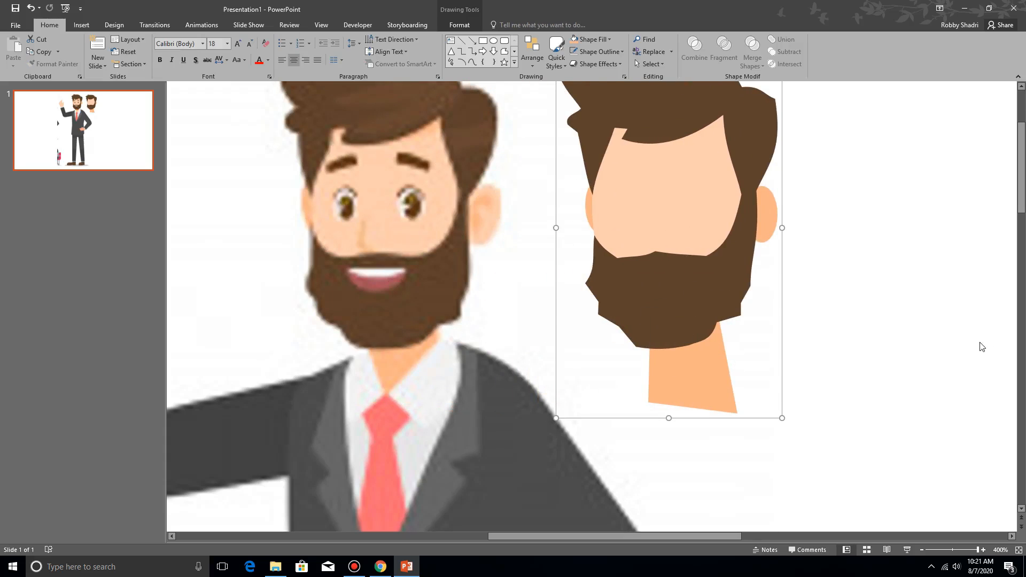
scroll(801, 338, down, 1)
scroll(801, 337, down, 1)
click(900, 321)
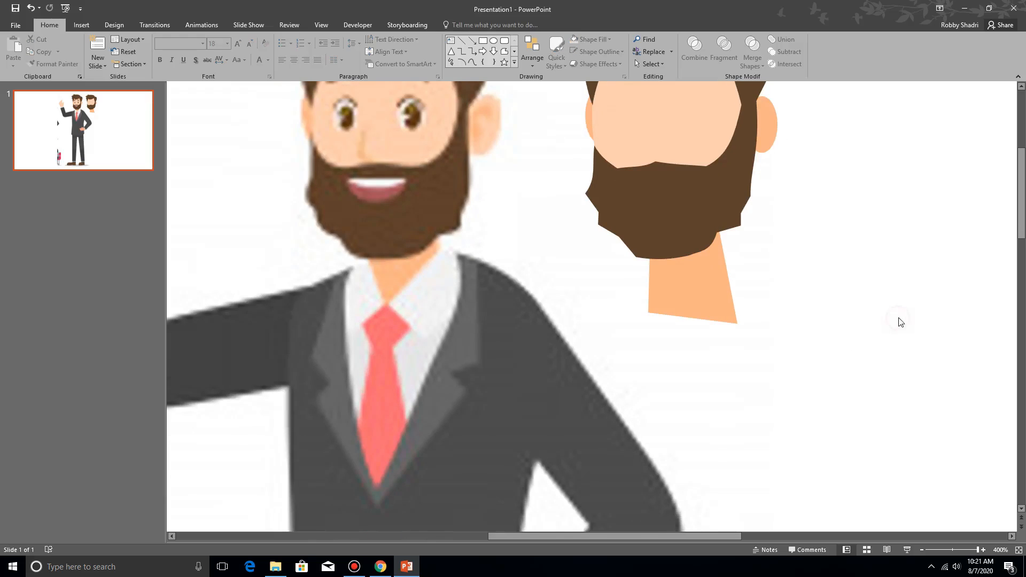
Trace the reference man's tie with a closed freeform, extending its tip below the lapels, and move it under the new neck.
scroll(775, 334, down, 1)
ctrl+scroll(727, 356, down, 2)
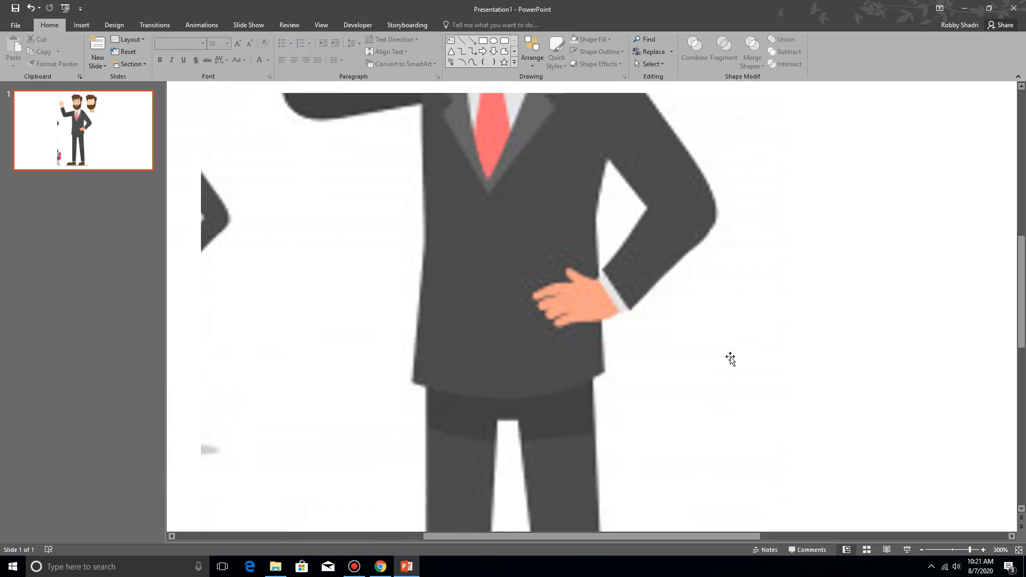
scroll(729, 356, up, 3)
scroll(730, 359, down, 3)
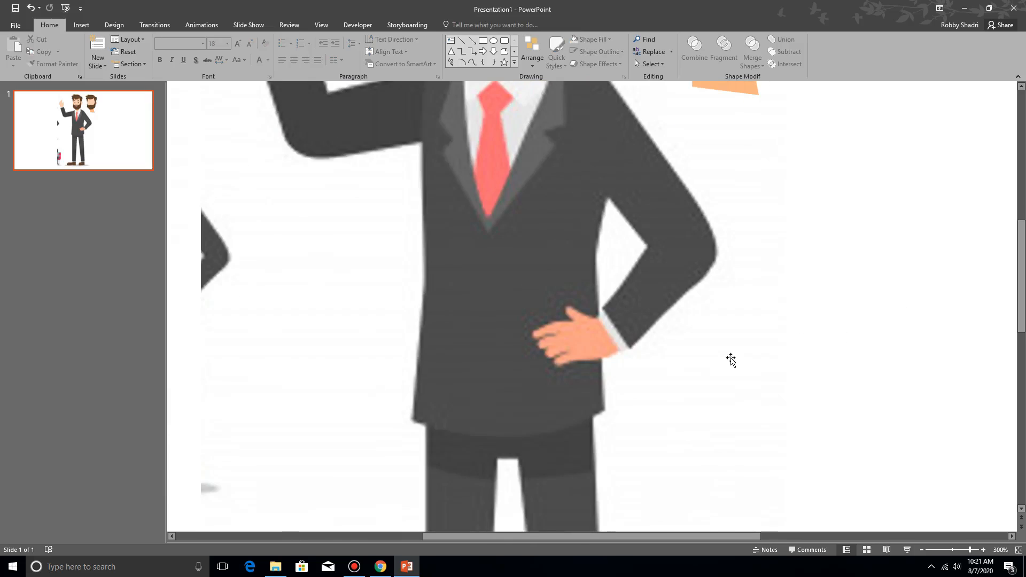
scroll(730, 360, up, 4)
scroll(727, 358, up, 1)
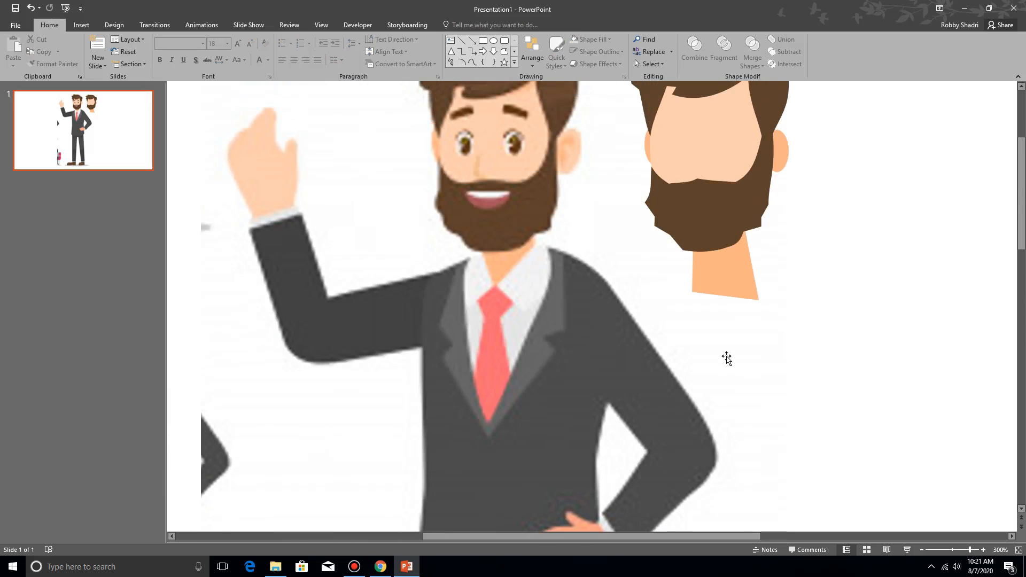
scroll(727, 358, up, 1)
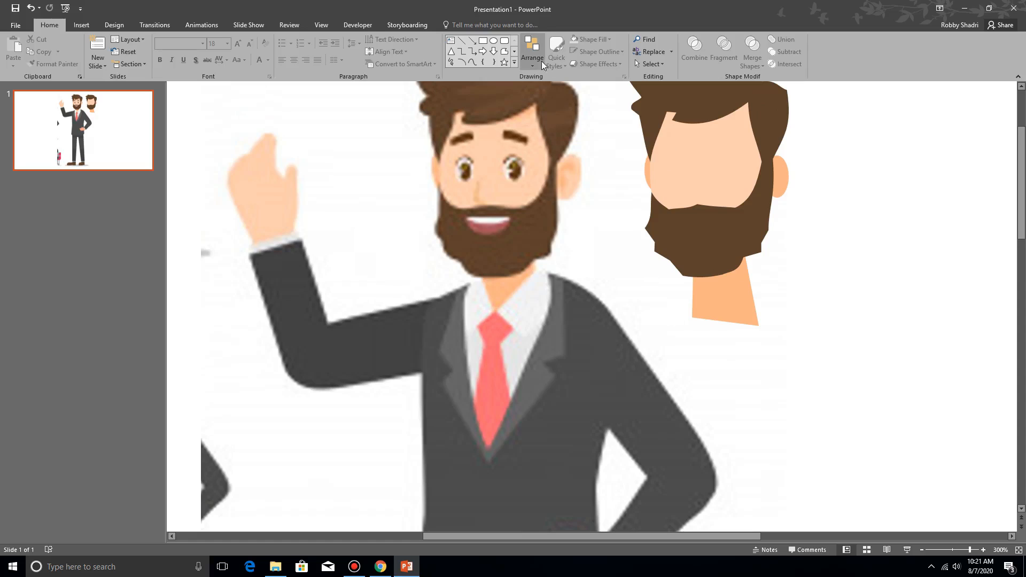
click(503, 54)
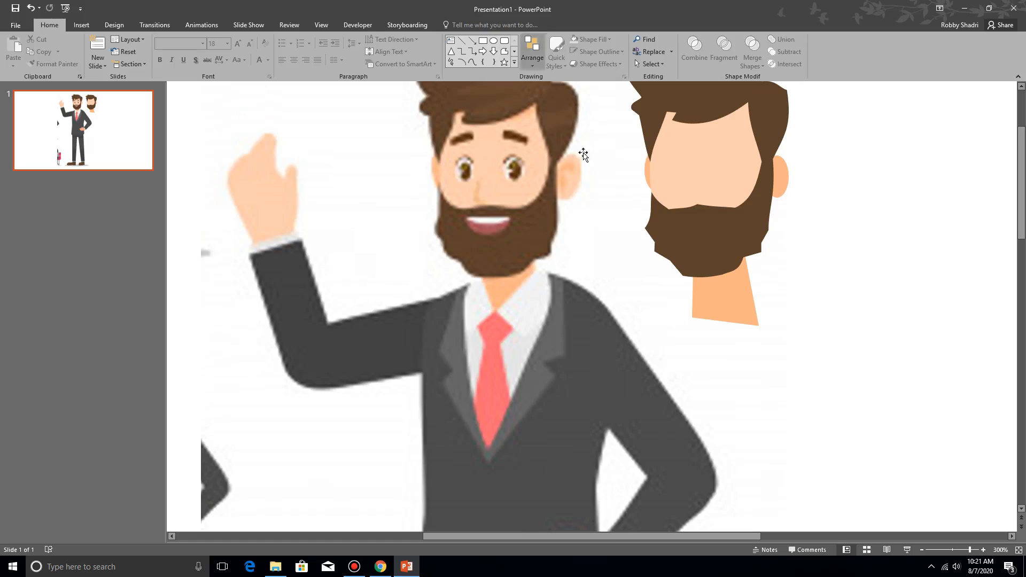
click(503, 52)
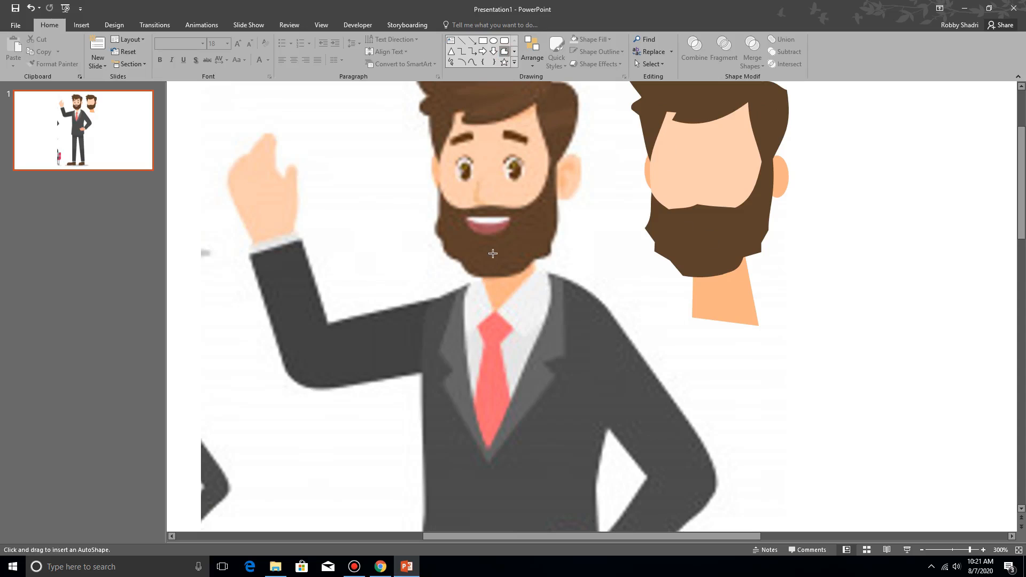
click(494, 310)
click(517, 331)
click(502, 346)
click(490, 492)
click(475, 320)
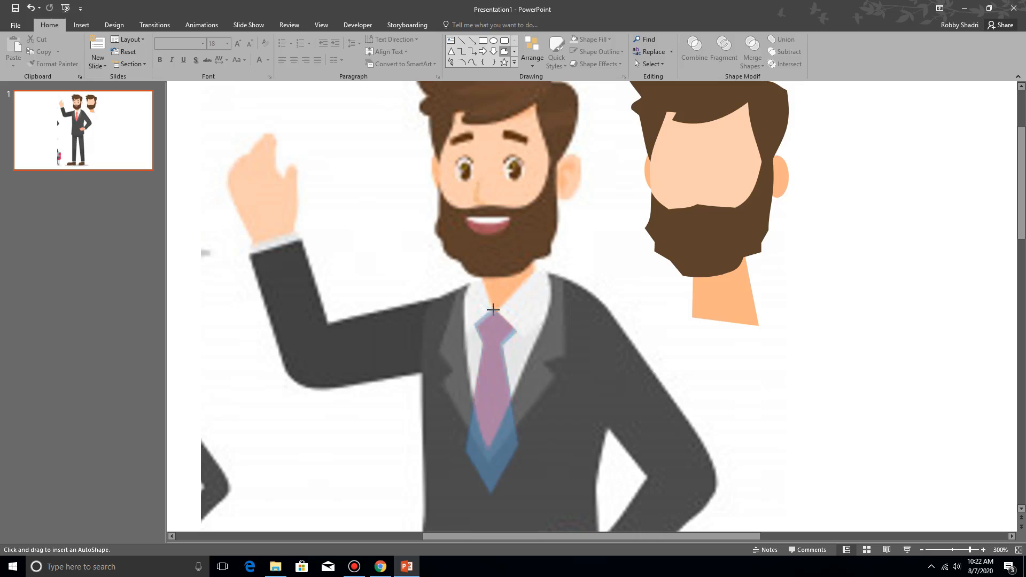
click(493, 312)
drag(496, 351, 730, 351)
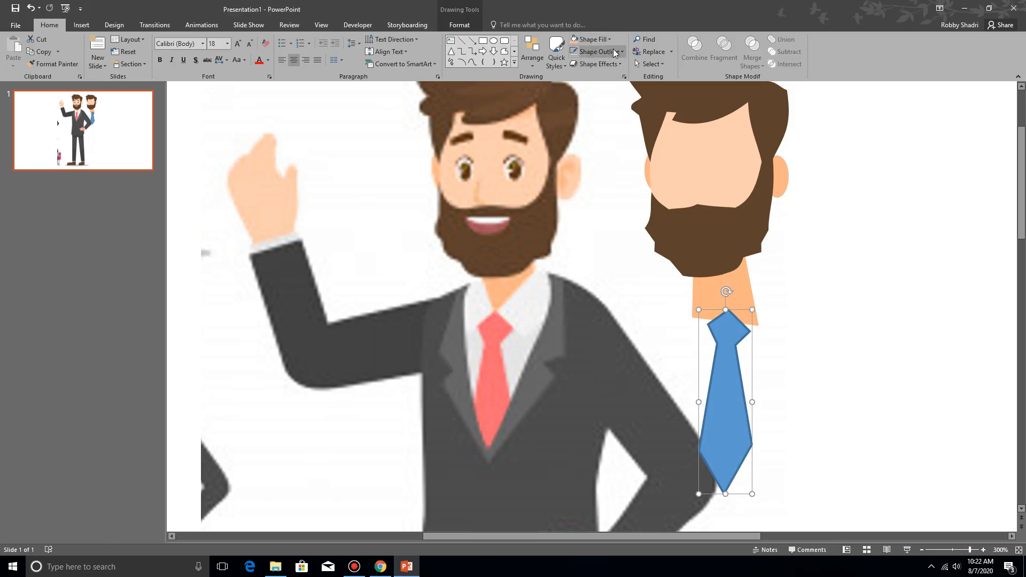
Fill the new tie with the coral red sampled from the reference tie and remove its outline.
click(609, 52)
click(603, 176)
click(484, 387)
click(574, 55)
click(943, 382)
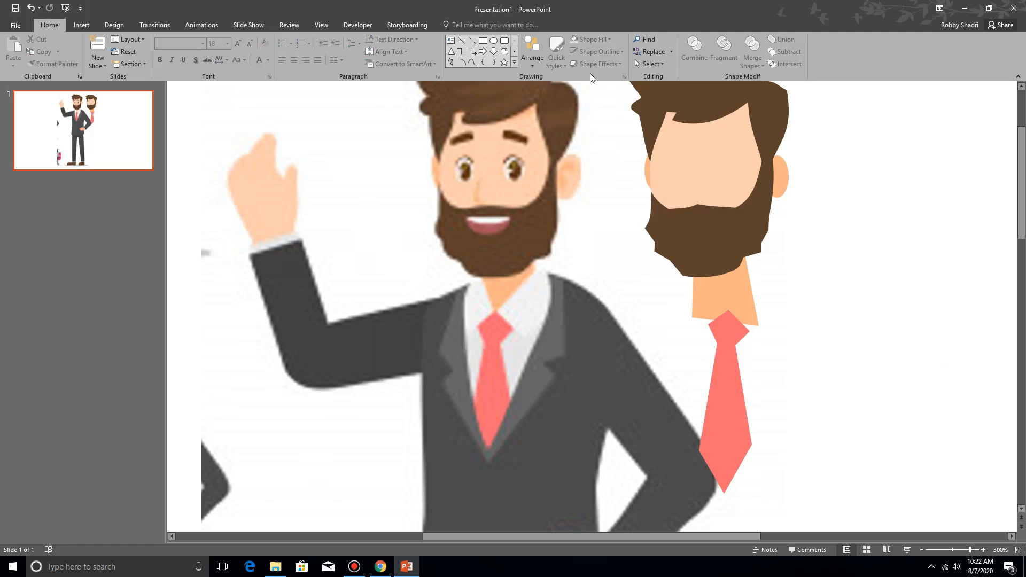
Trace the reference man's shirt front and collar with a closed V-shaped freeform and move it off the reference suit's lapels.
click(504, 51)
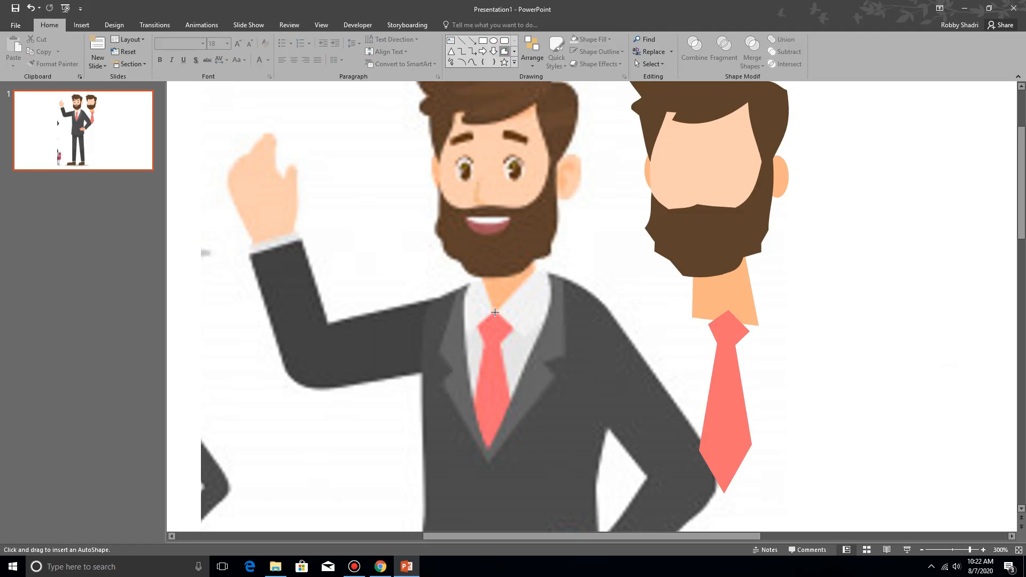
click(535, 266)
click(549, 273)
click(480, 276)
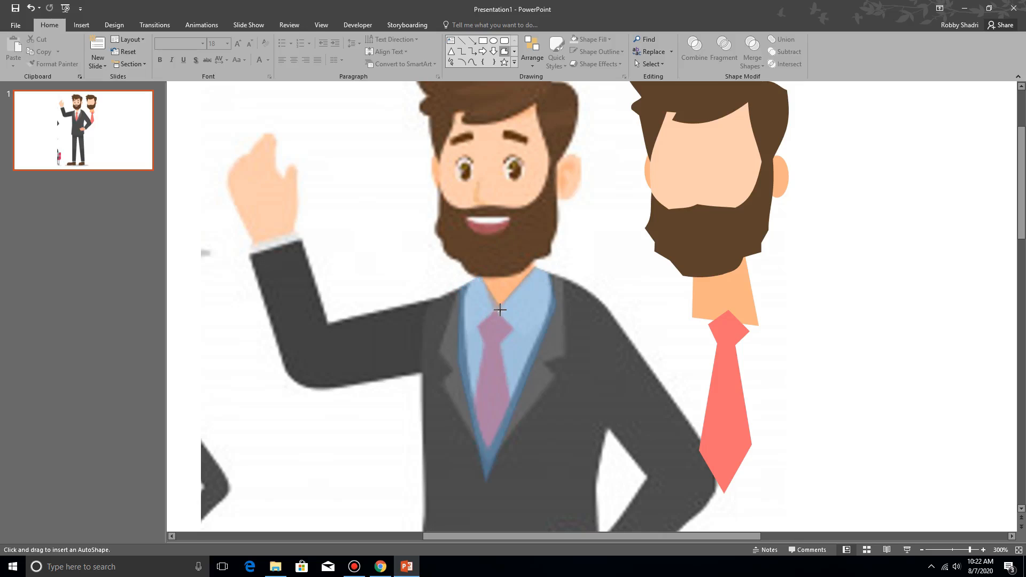
click(493, 310)
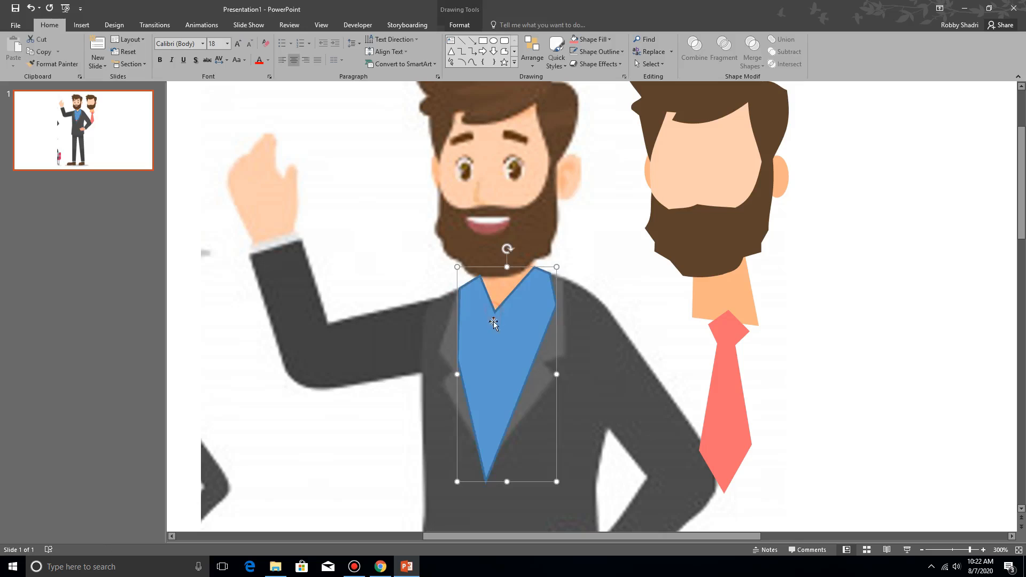
drag(489, 358, 642, 366)
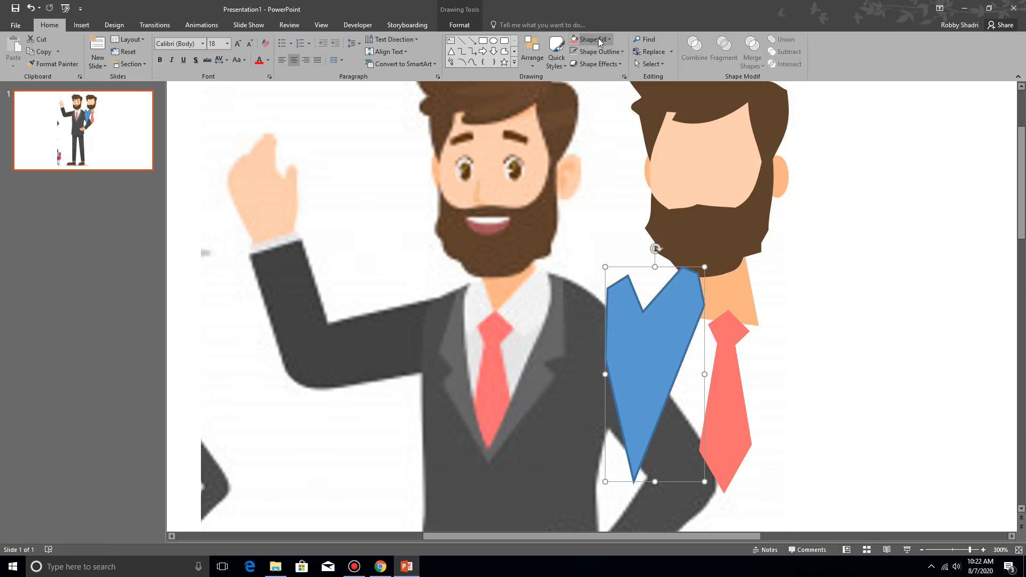
Fill the shirt shape with the light grey sampled from the reference shirt and remove its outline.
click(609, 41)
click(609, 188)
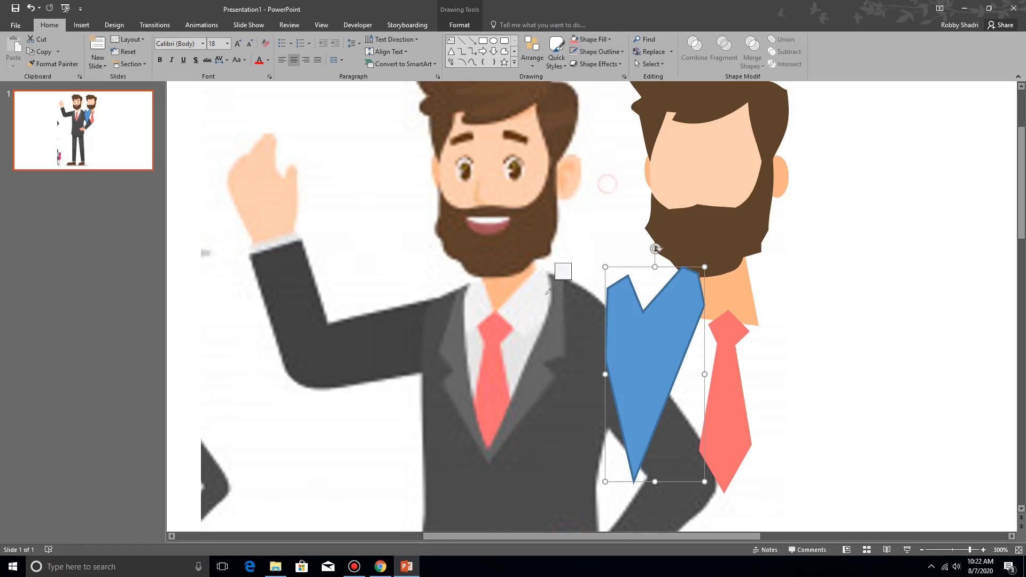
click(532, 307)
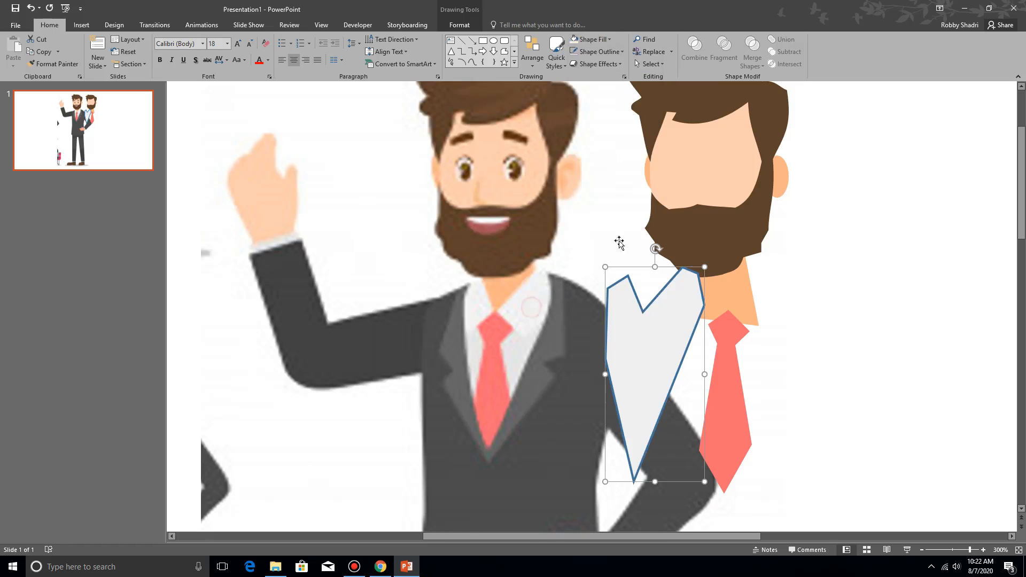
click(573, 54)
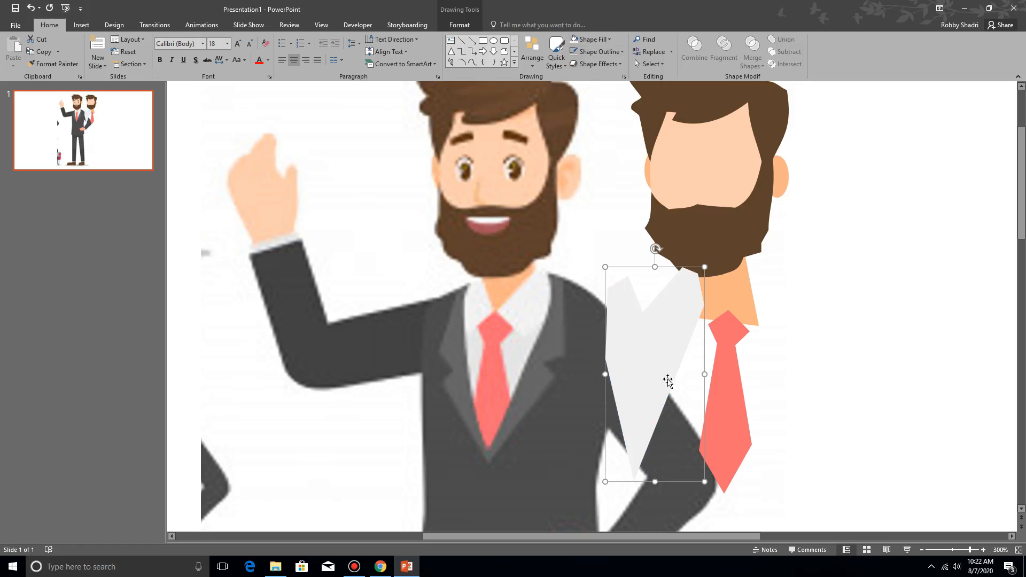
Align the shirt and tie over the reference man's chest and bring the tie to the front of the shirt.
drag(649, 370, 498, 367)
click(728, 395)
drag(728, 394, 545, 369)
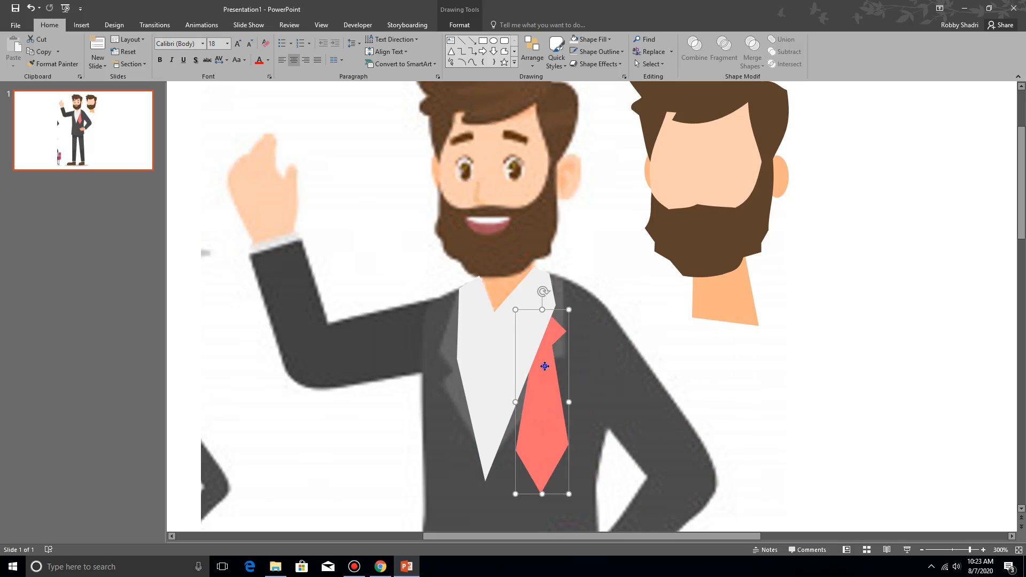
right_click(545, 366)
mouse_move(624, 265)
click(658, 265)
drag(537, 393, 496, 384)
key(ctrl+z)
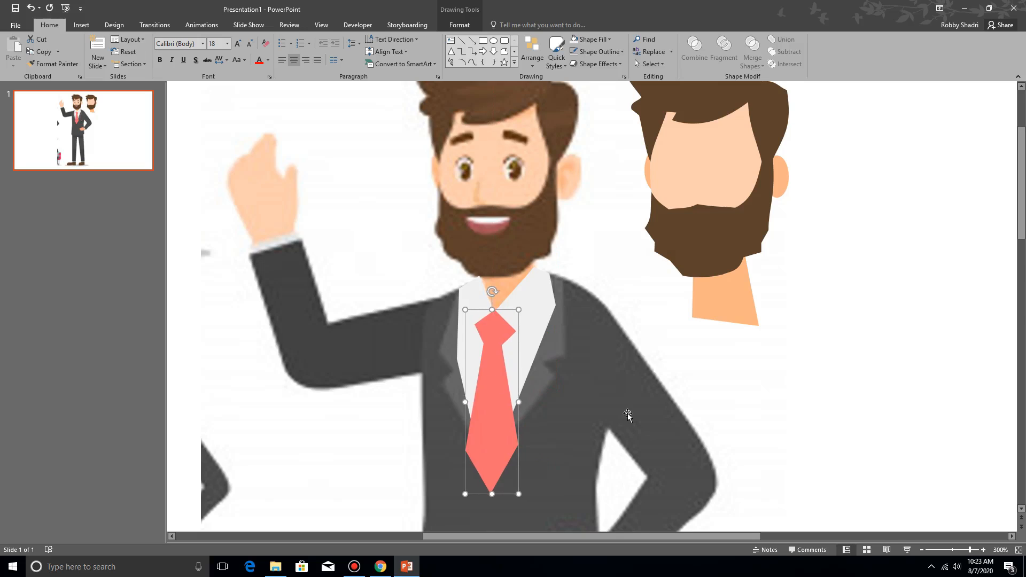
Move the shirt and tie together onto the new figure's neck and nudge them slightly left.
shift+click(540, 303)
drag(532, 299, 751, 324)
key(ctrl+Left)
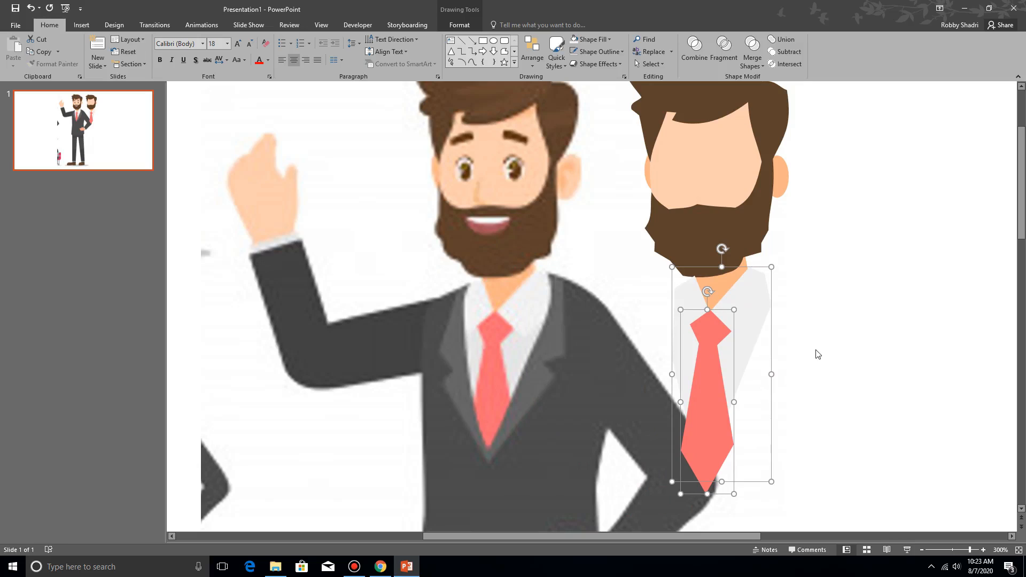
click(889, 347)
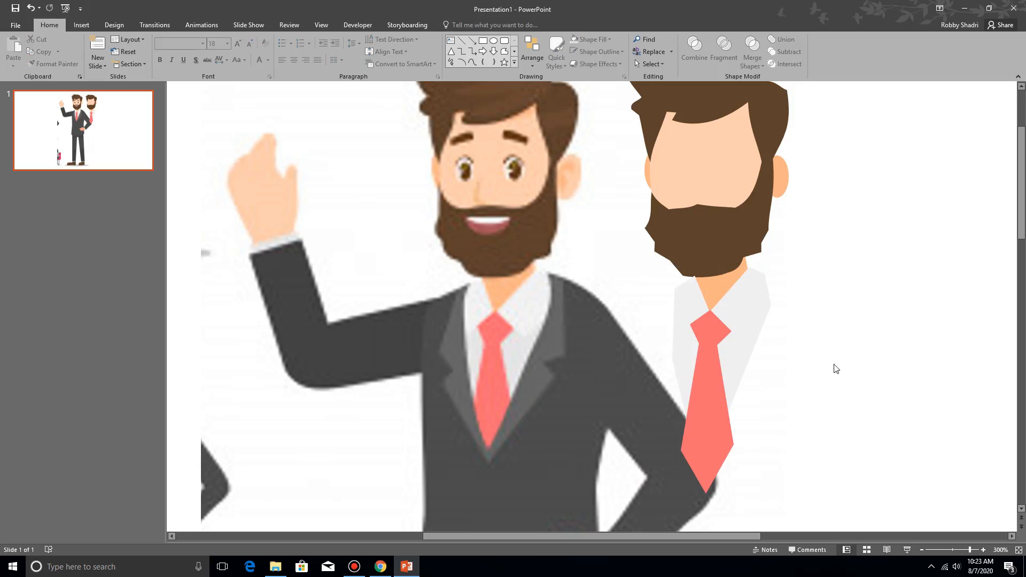
click(719, 348)
click(961, 296)
Trace the reference man's whole suit jacket, including the raised arm and the hand-on-hip arm, with one closed freeform.
scroll(603, 358, down, 3)
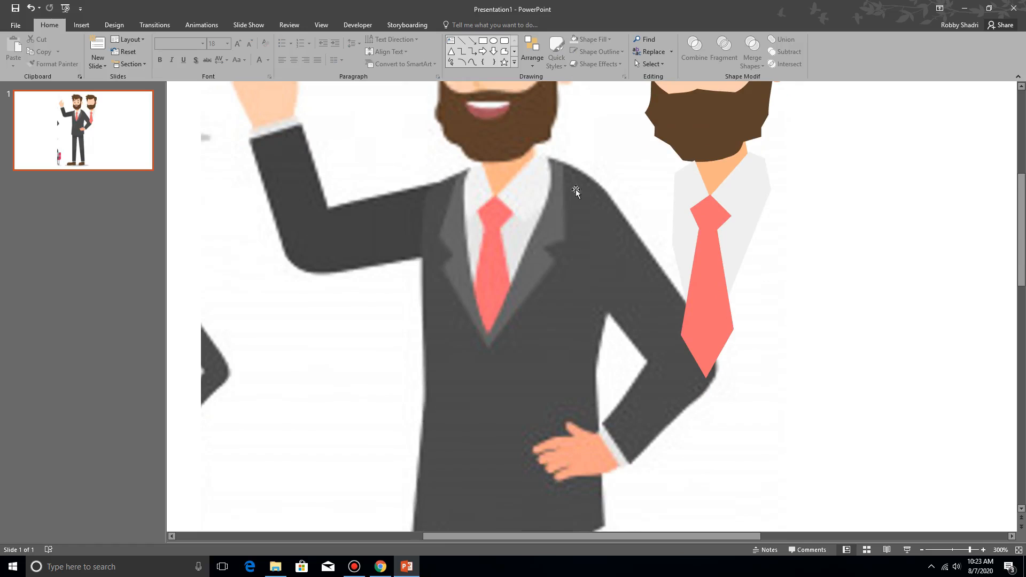
scroll(569, 268, down, 1)
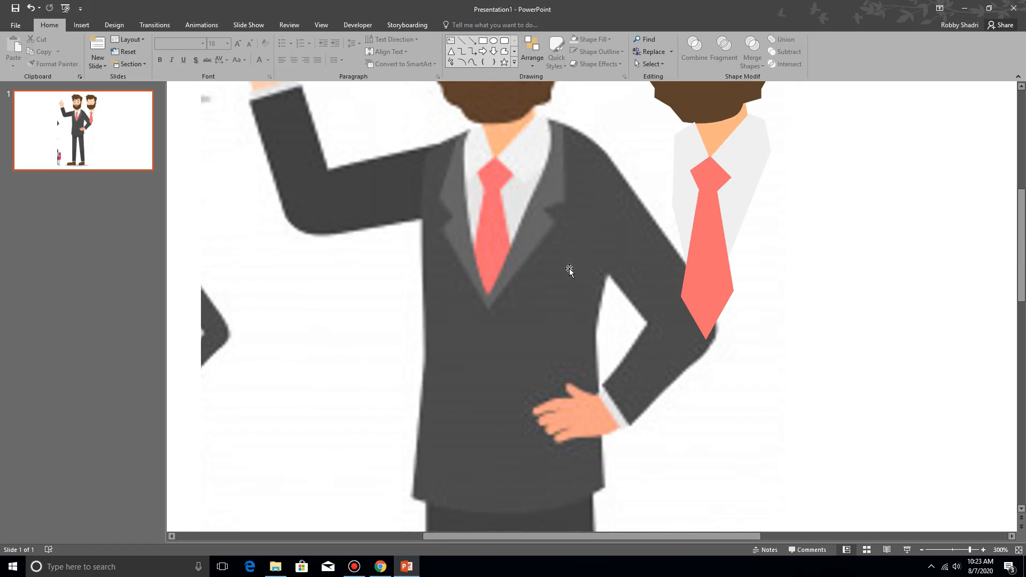
click(503, 52)
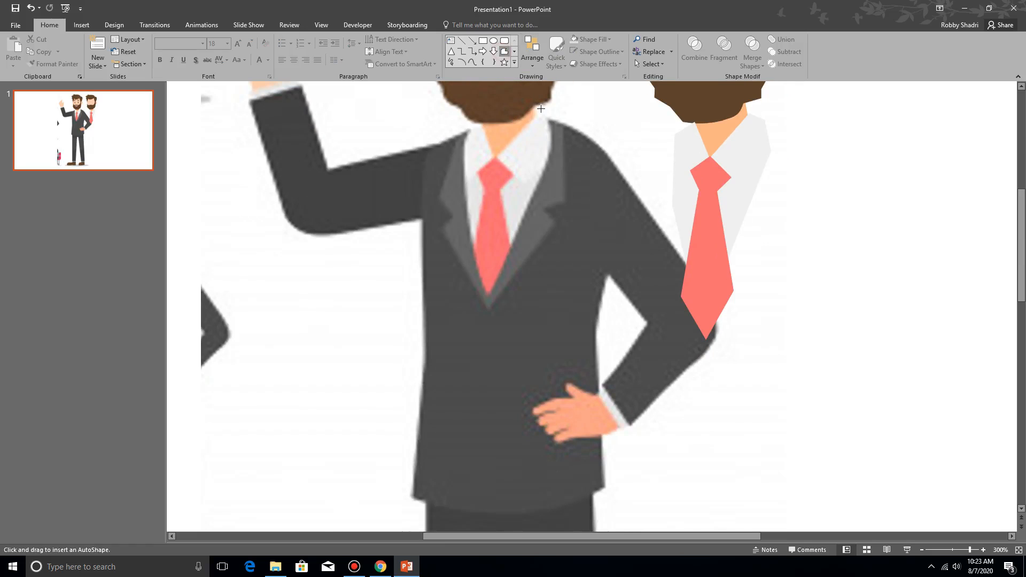
click(468, 131)
click(551, 117)
click(716, 332)
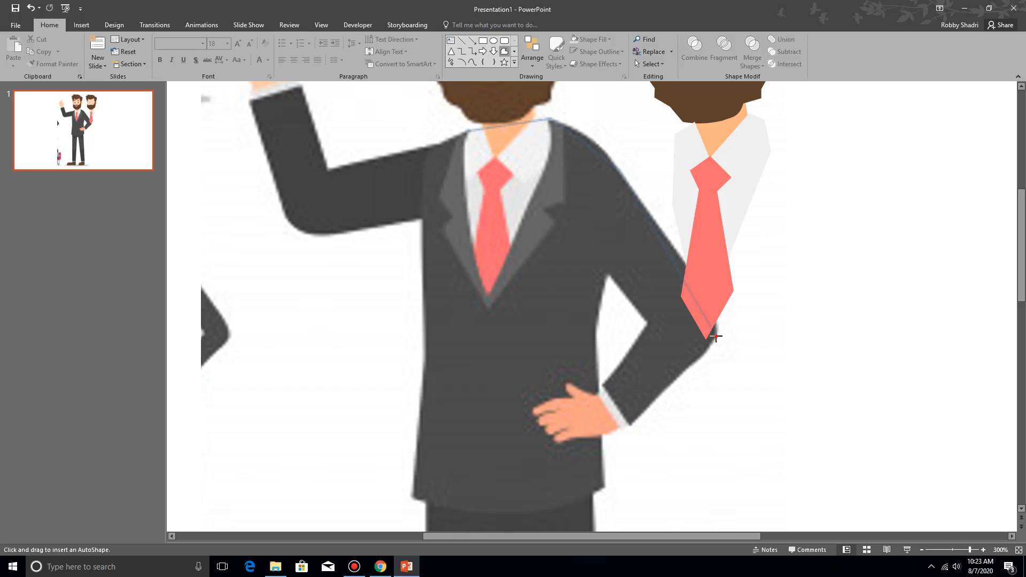
click(629, 425)
click(648, 325)
click(609, 276)
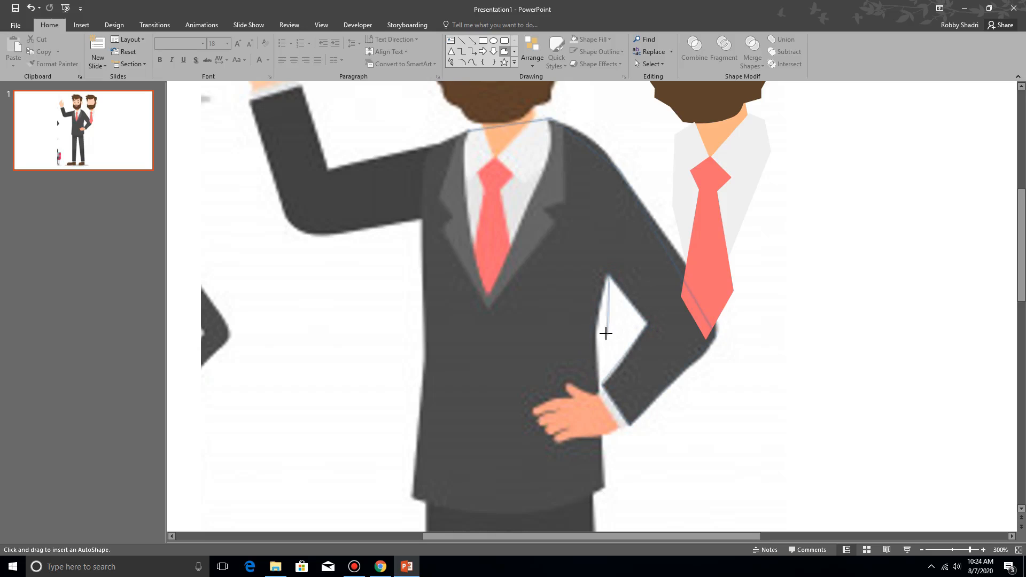
click(606, 490)
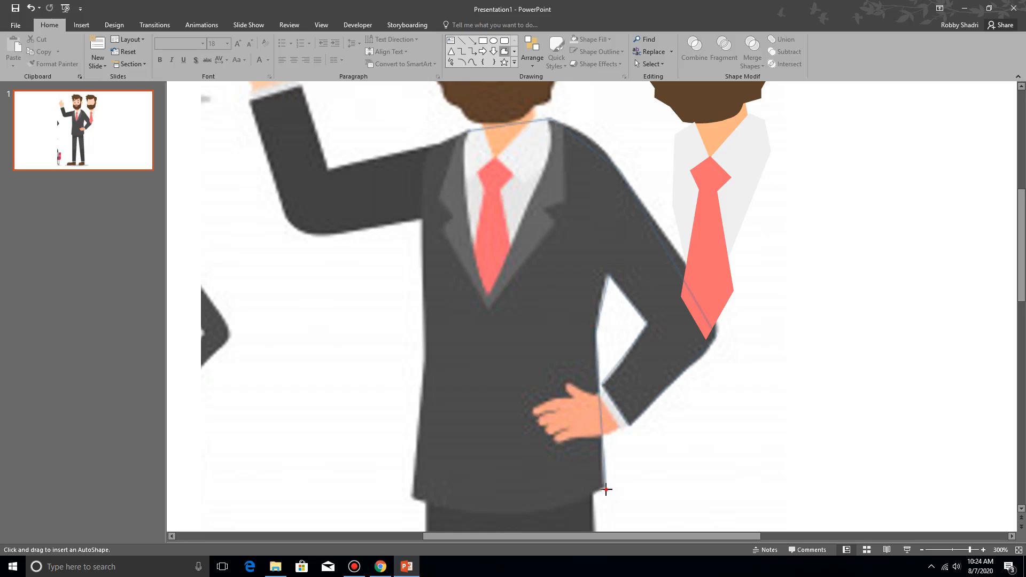
click(411, 499)
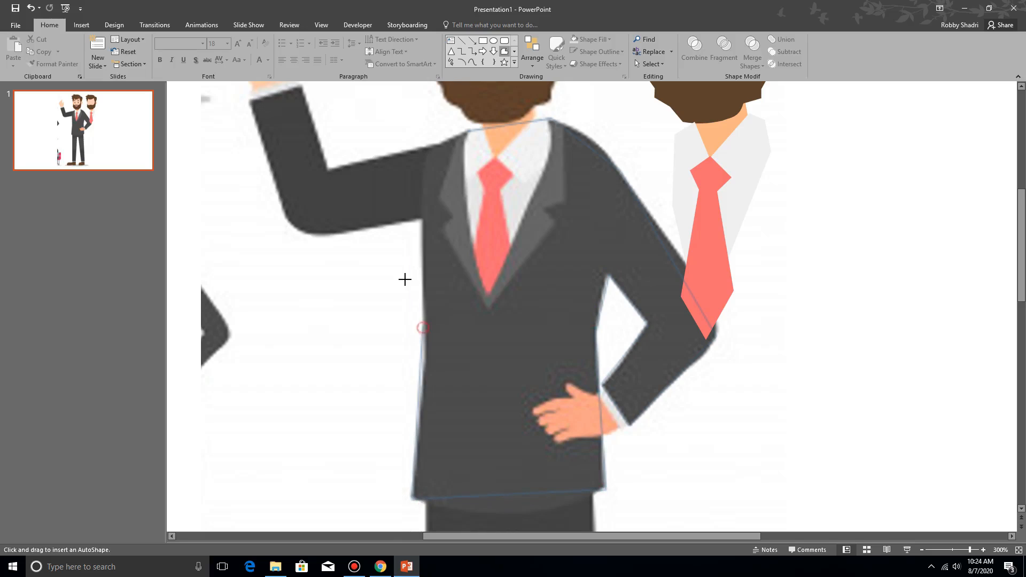
click(305, 234)
click(248, 100)
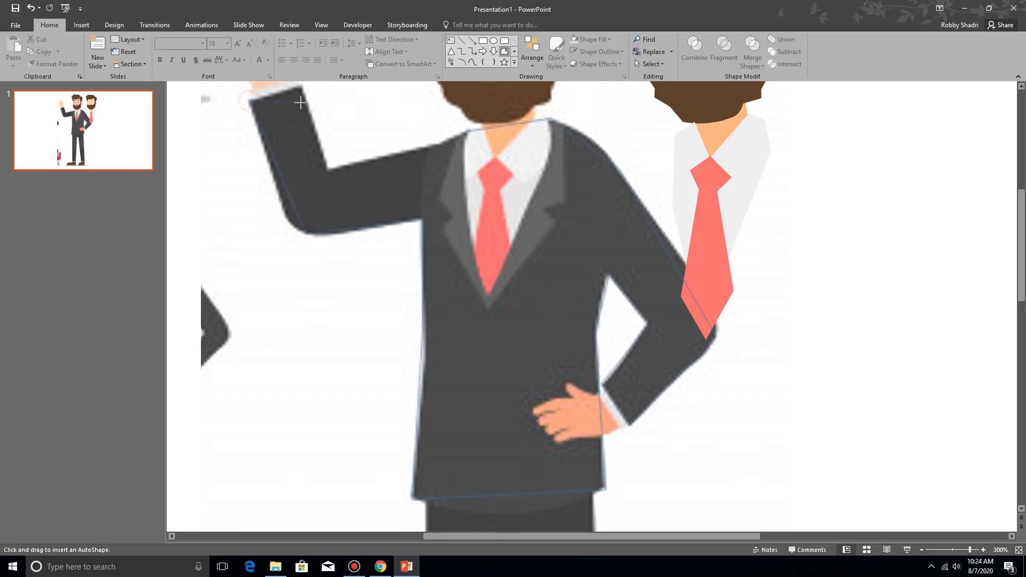
click(324, 167)
click(467, 130)
click(462, 131)
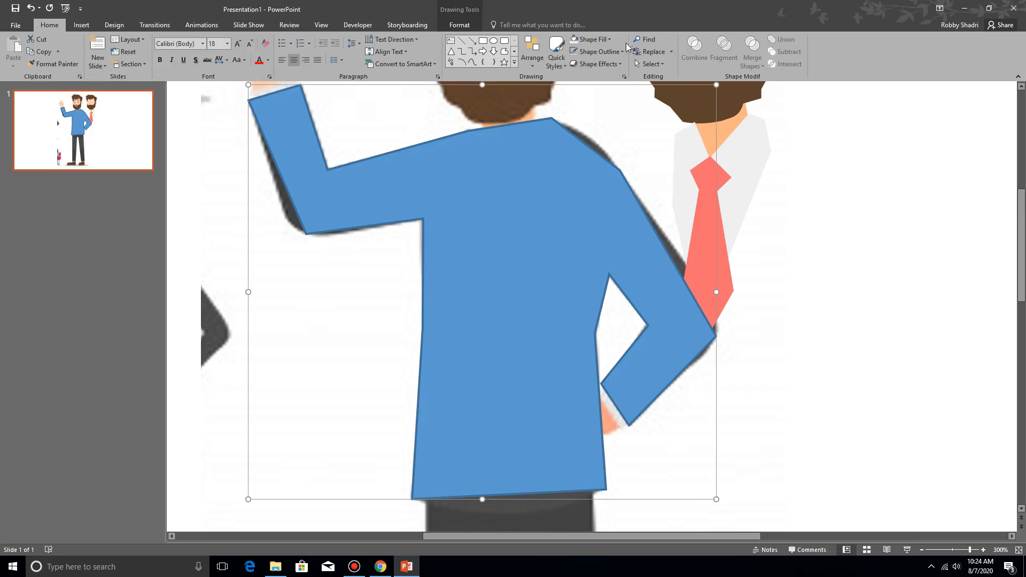
Remove the jacket shape's fill and edit its points so the shoulder above the hand-on-hip arm curves along the reference.
click(608, 39)
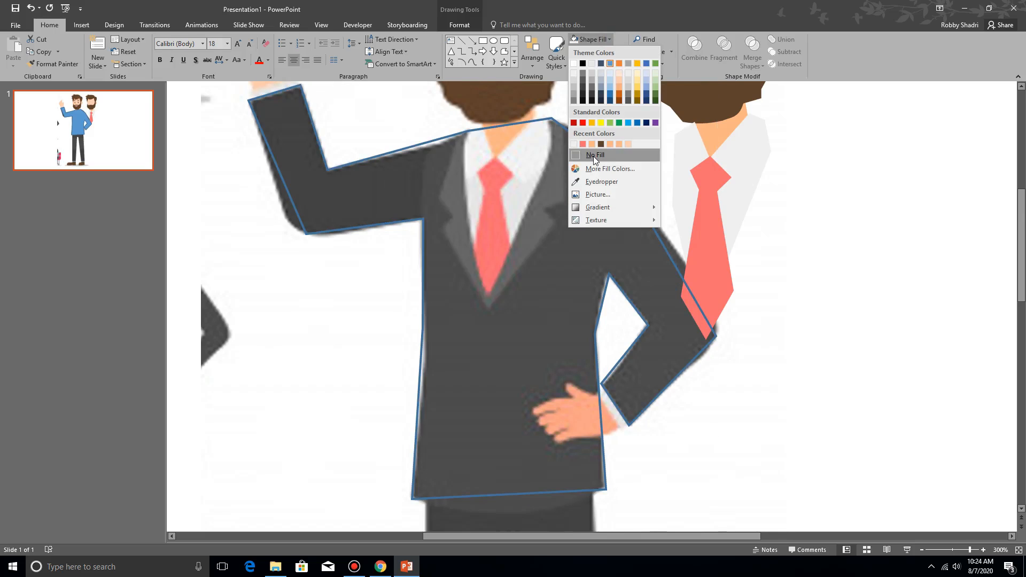
click(594, 155)
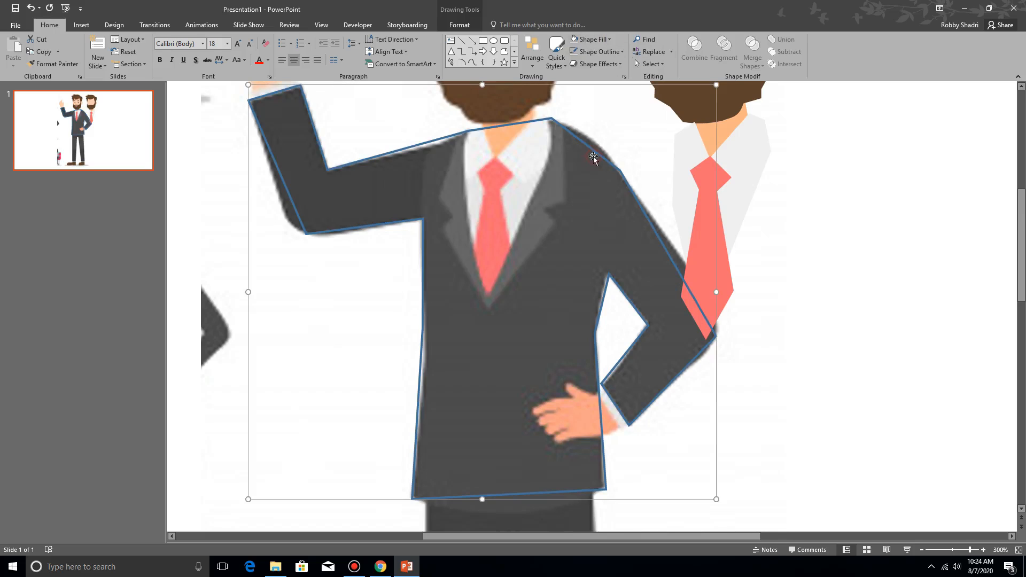
right_click(638, 206)
click(668, 277)
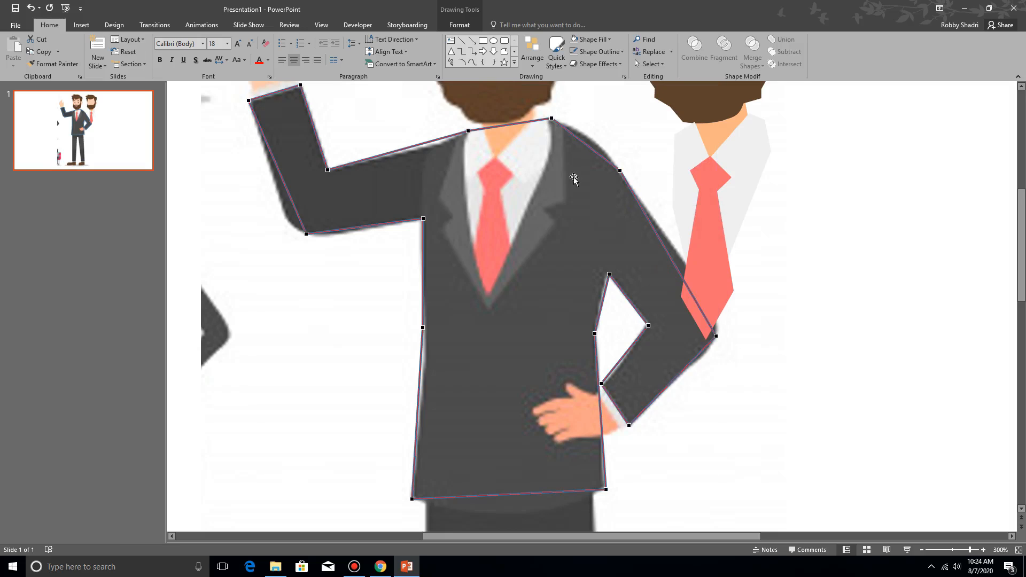
click(551, 120)
drag(574, 138, 602, 148)
click(619, 171)
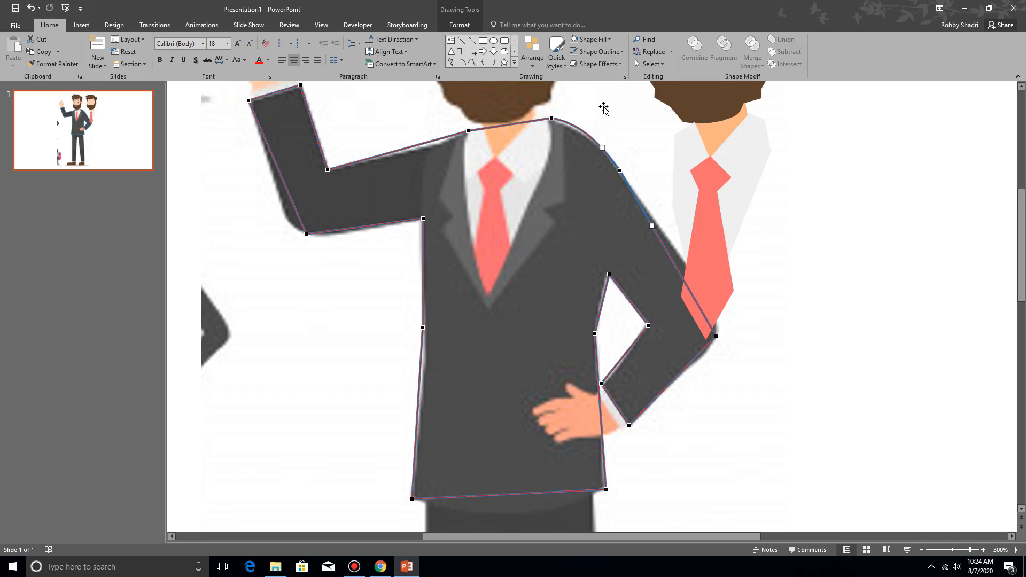
drag(553, 119, 548, 119)
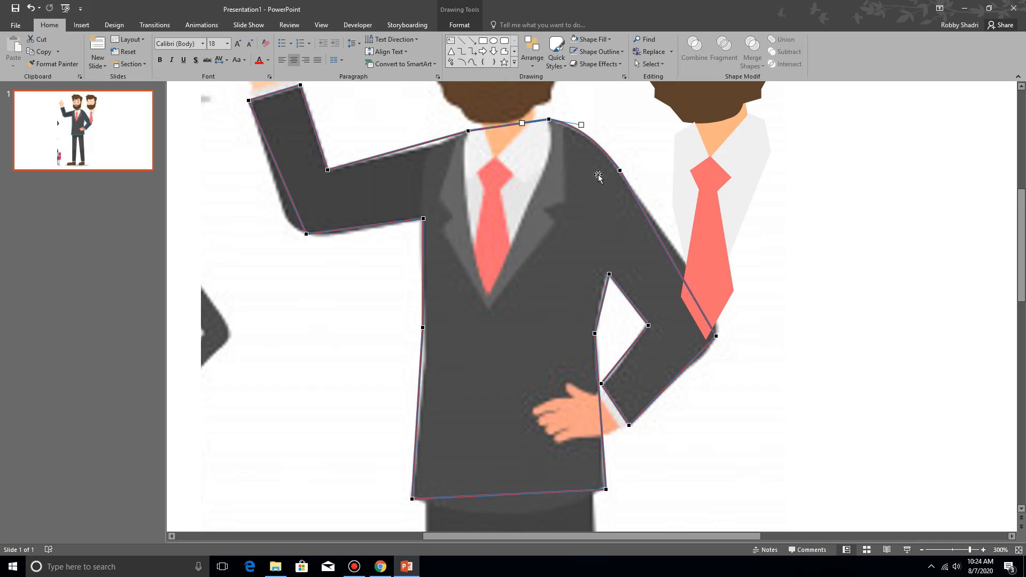
Curve the outer sleeve and elbow of the hand-on-hip arm to match the reference jacket.
click(715, 335)
drag(685, 280, 714, 286)
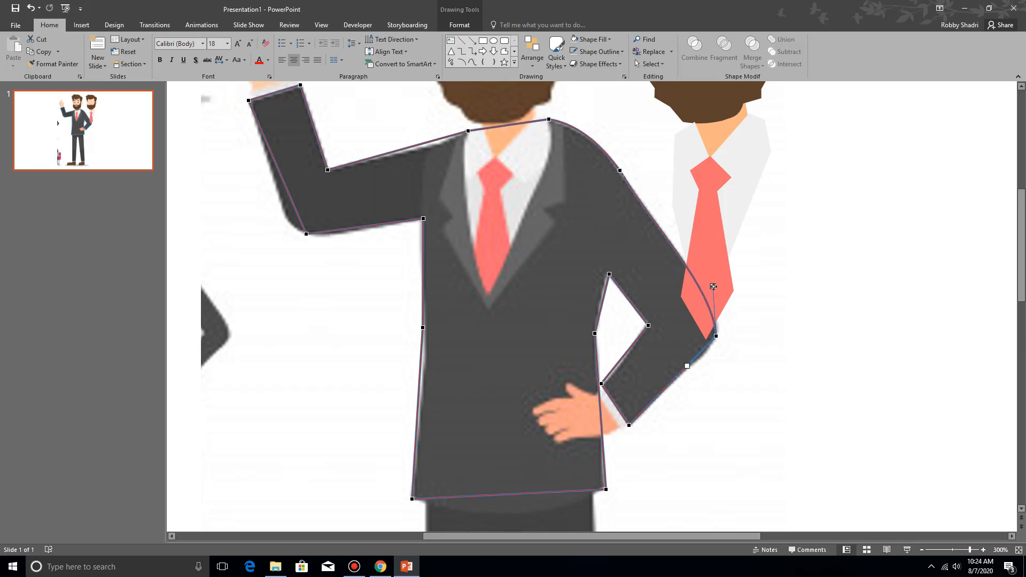
click(629, 425)
click(715, 337)
drag(687, 367, 691, 367)
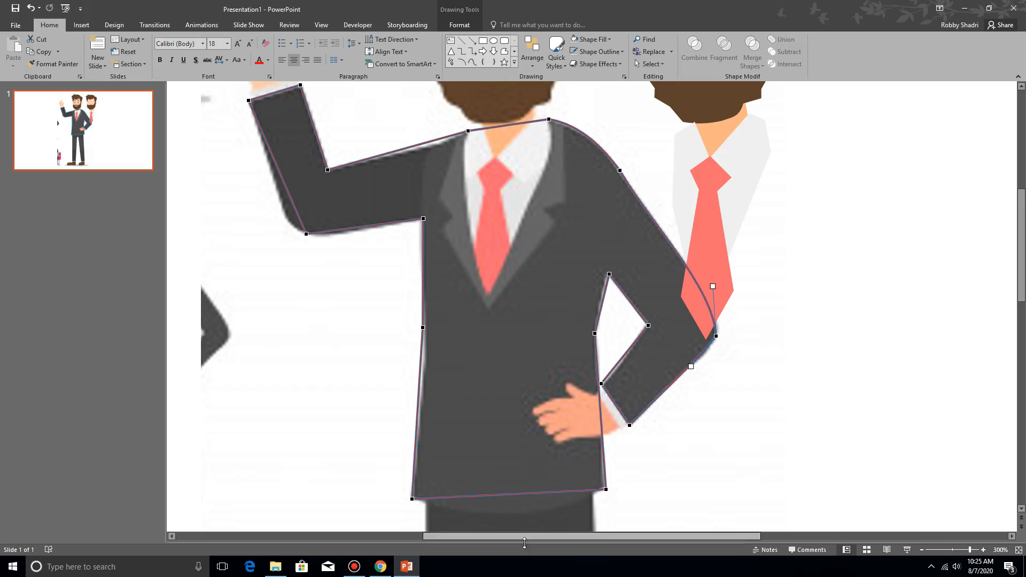
Bow the jacket's bottom hem downward and slightly curve its side edge at the waist below the raised arm.
click(412, 499)
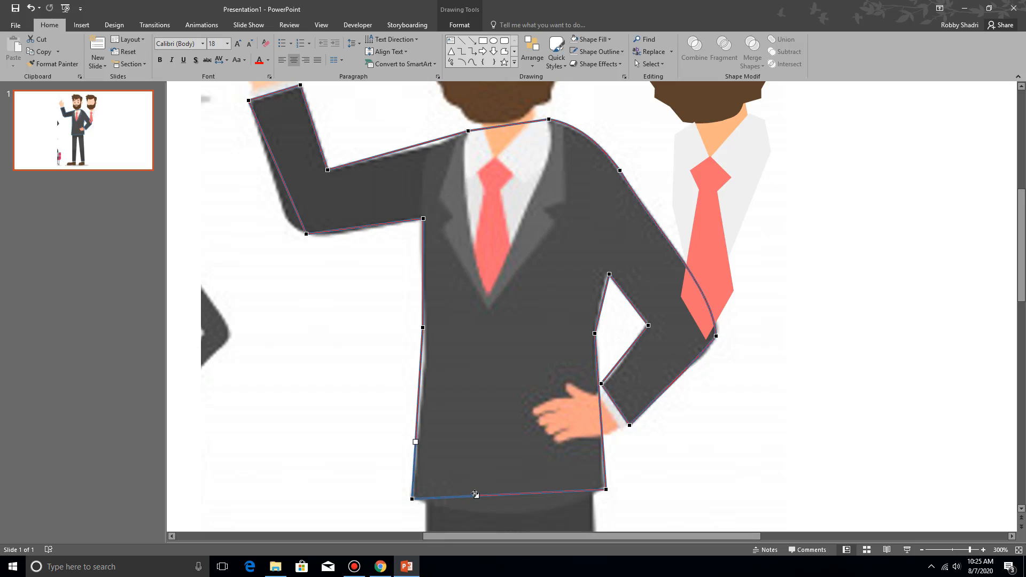
drag(479, 514, 480, 516)
click(606, 490)
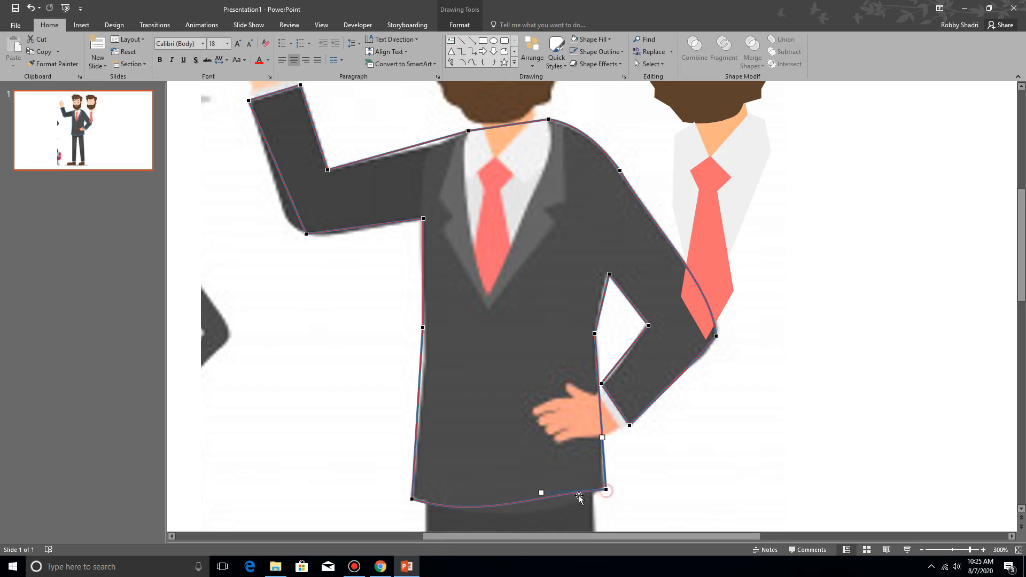
drag(541, 492, 540, 519)
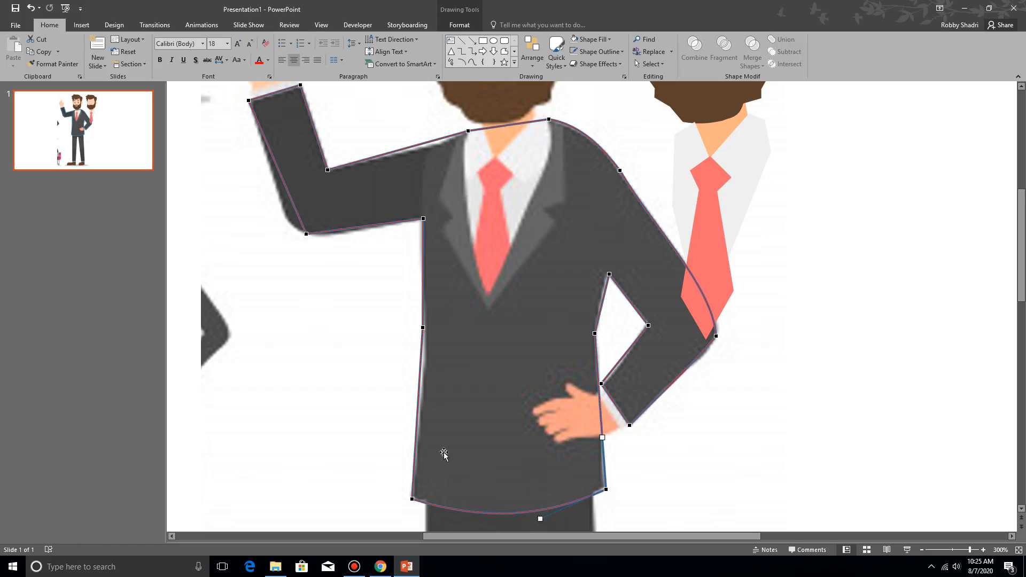
click(422, 325)
drag(422, 383, 423, 388)
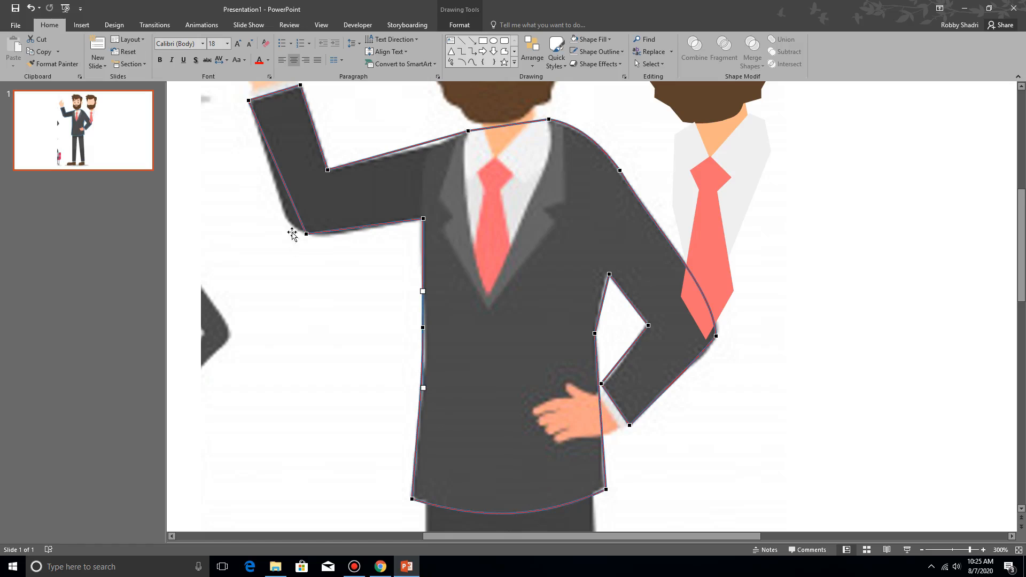
Round the elbow of the raised arm, curve its upper edge into the shoulder, and finish editing the jacket's points.
click(309, 233)
drag(281, 206, 274, 228)
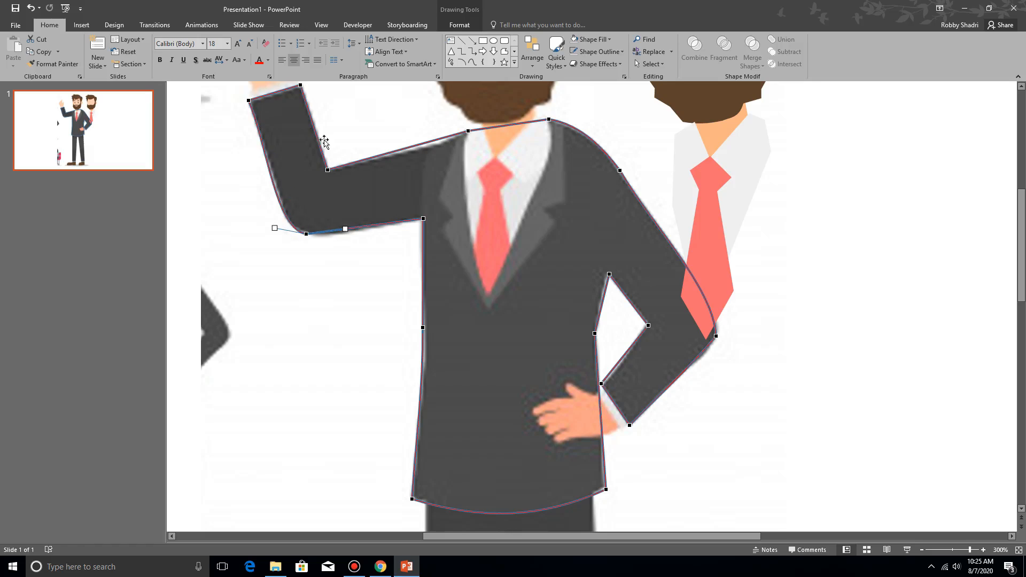
click(468, 130)
drag(420, 144, 426, 152)
click(305, 233)
drag(345, 229, 346, 232)
click(896, 323)
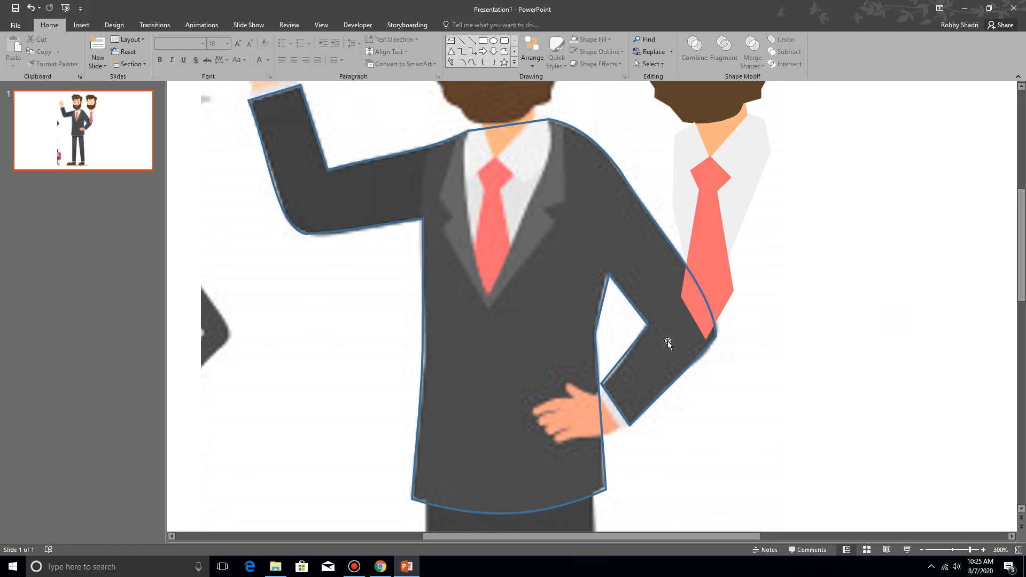
Fill the jacket shape with the dark grey sampled from the reference suit and remove its outline.
click(625, 295)
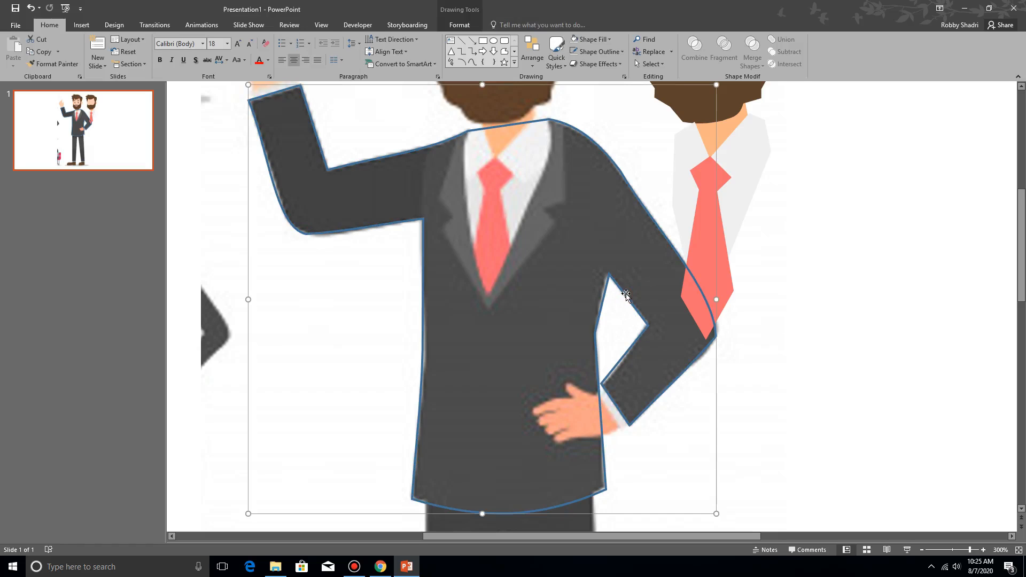
click(607, 42)
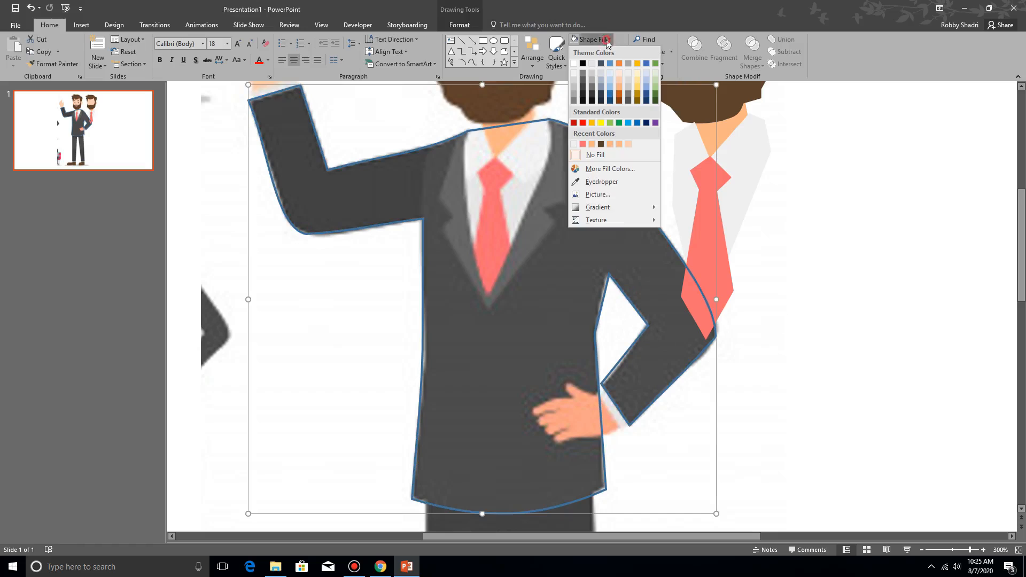
click(602, 182)
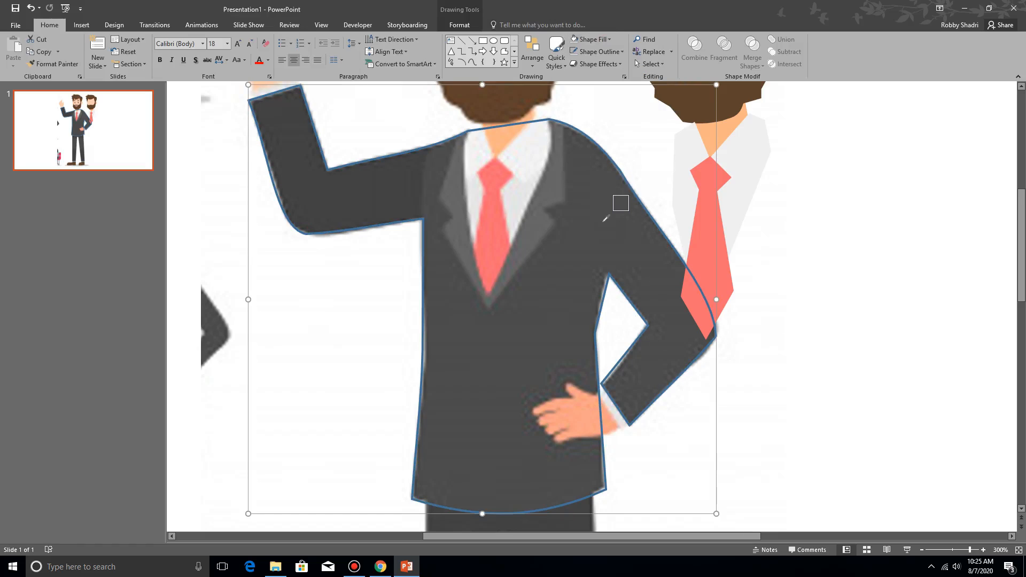
click(605, 219)
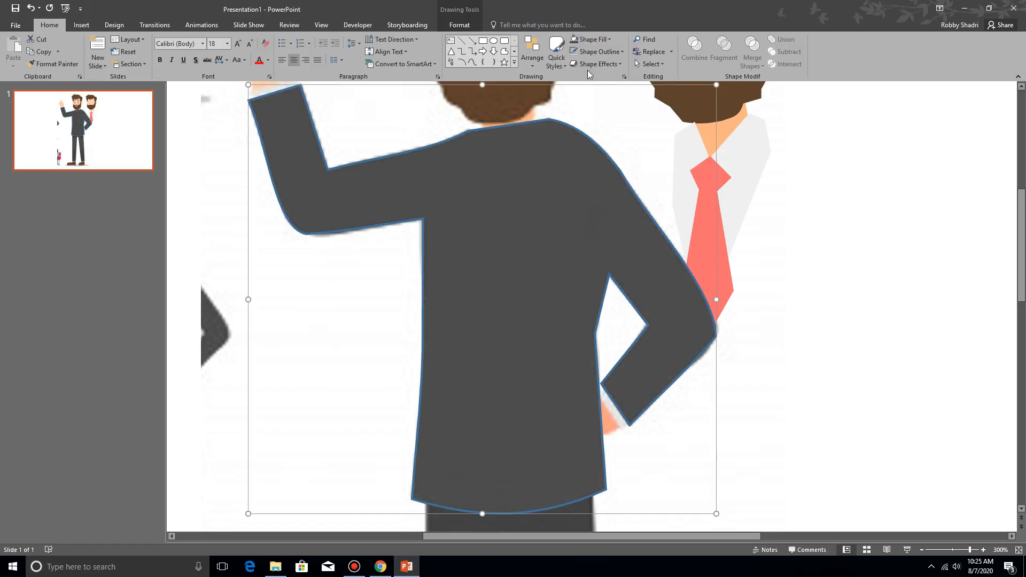
click(575, 55)
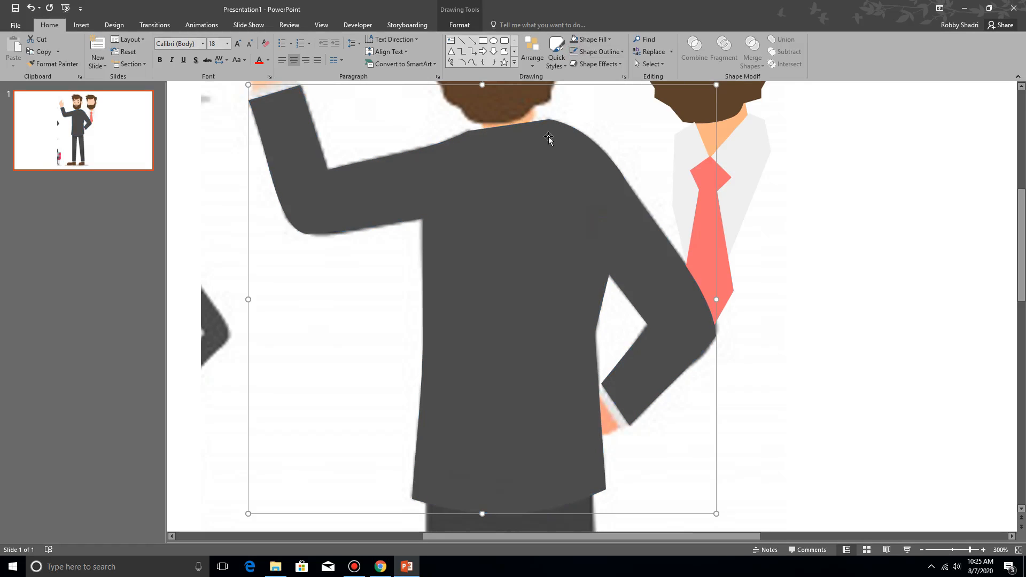
Move the jacket onto the new figure under its head and send it to the back.
drag(503, 190, 719, 213)
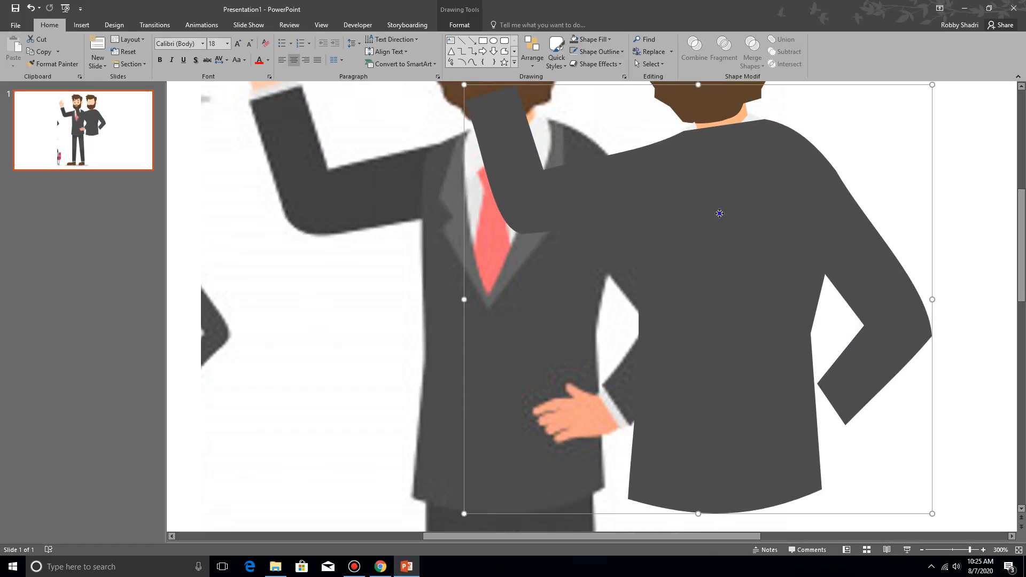
right_click(719, 213)
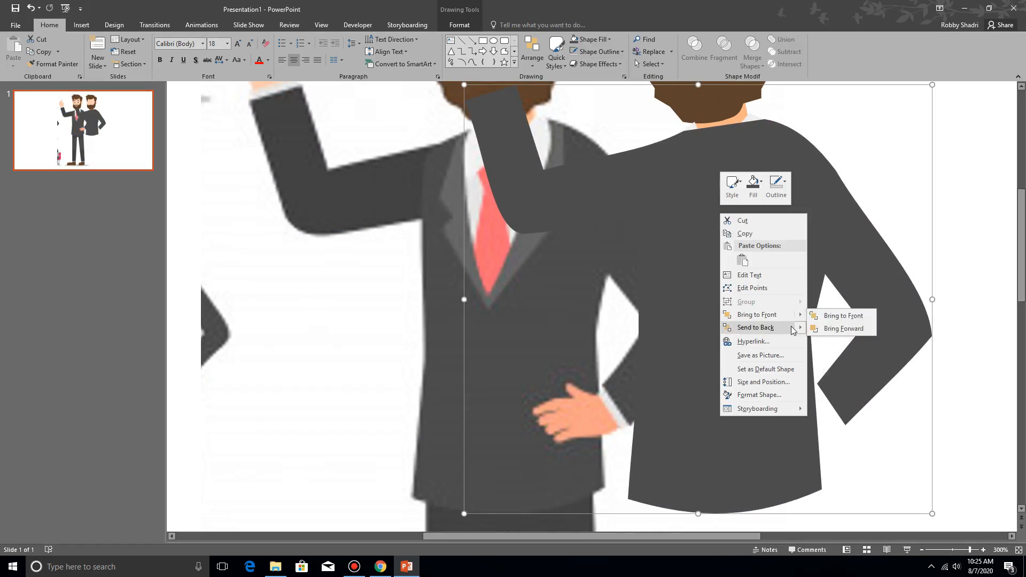
mouse_move(793, 328)
click(829, 328)
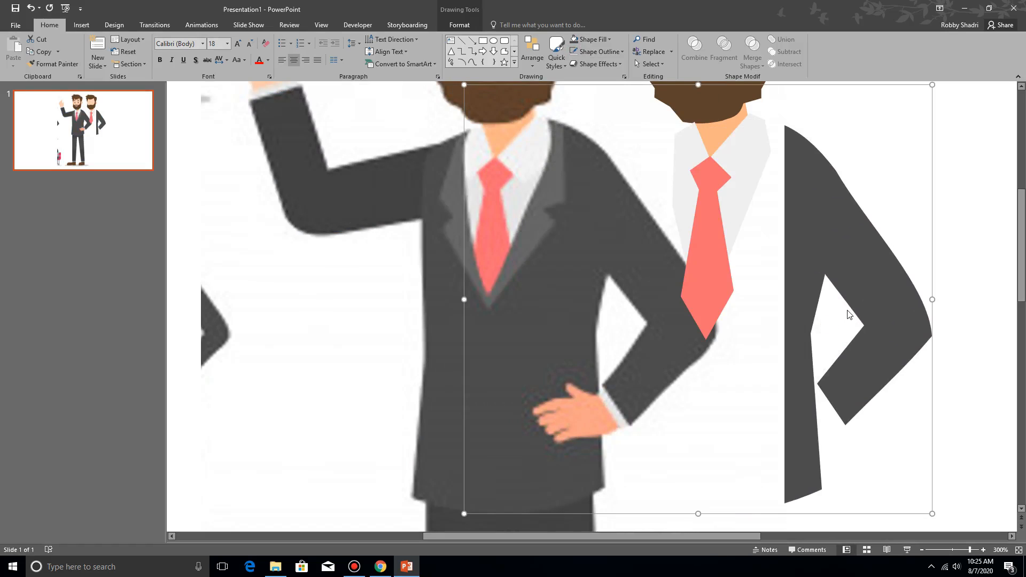
click(1003, 192)
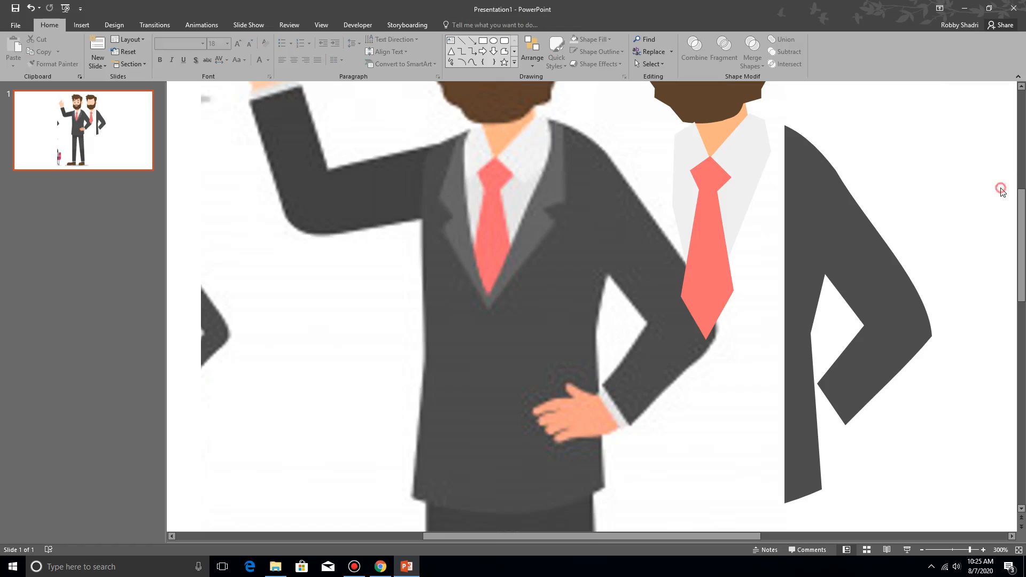
Select the jacket, head, shirt and tie together and move the new figure further right, away from the reference man.
scroll(963, 183, up, 3)
scroll(964, 183, up, 2)
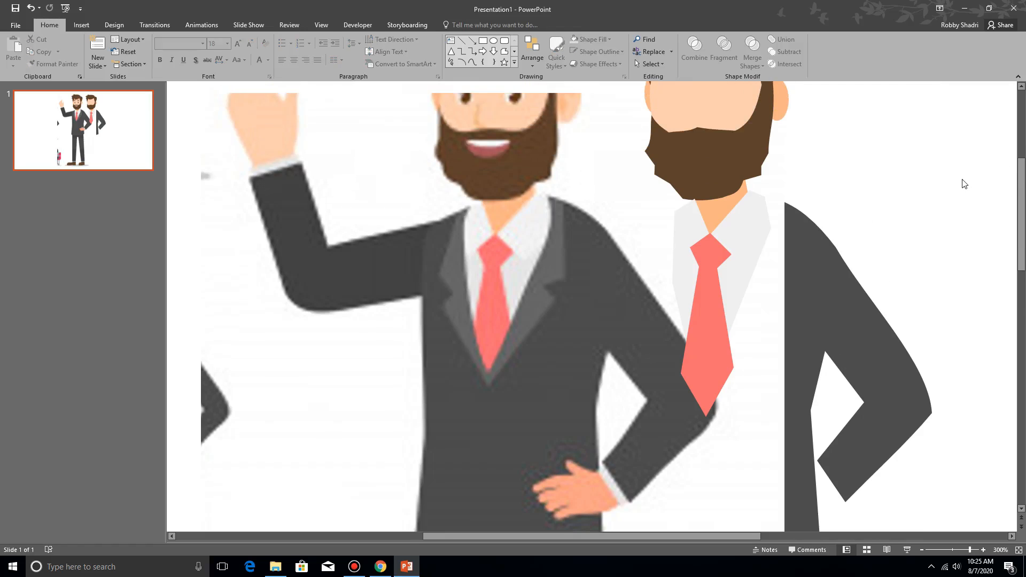
click(823, 287)
shift+click(745, 163)
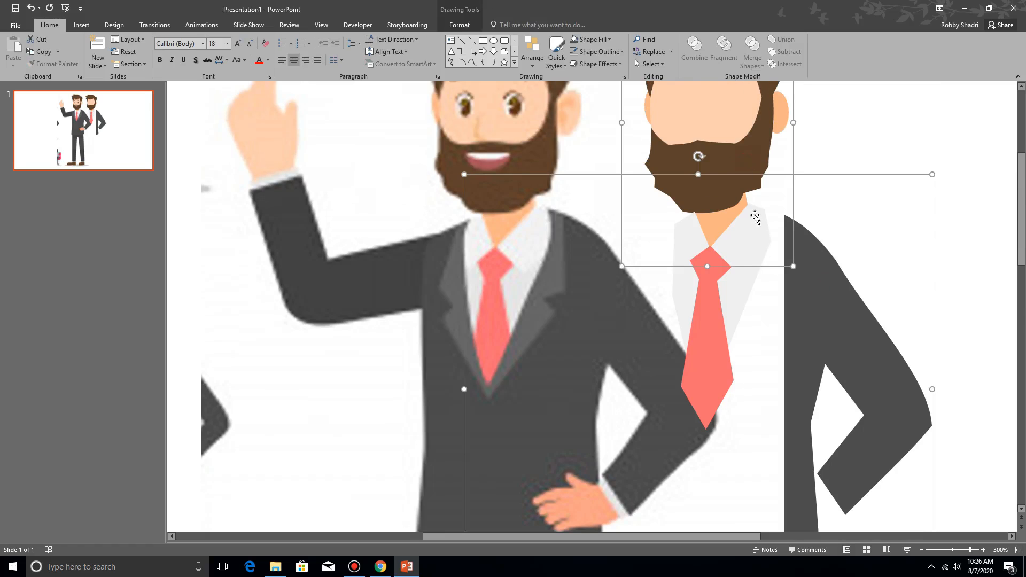
drag(743, 291, 866, 322)
scroll(806, 312, down, 1)
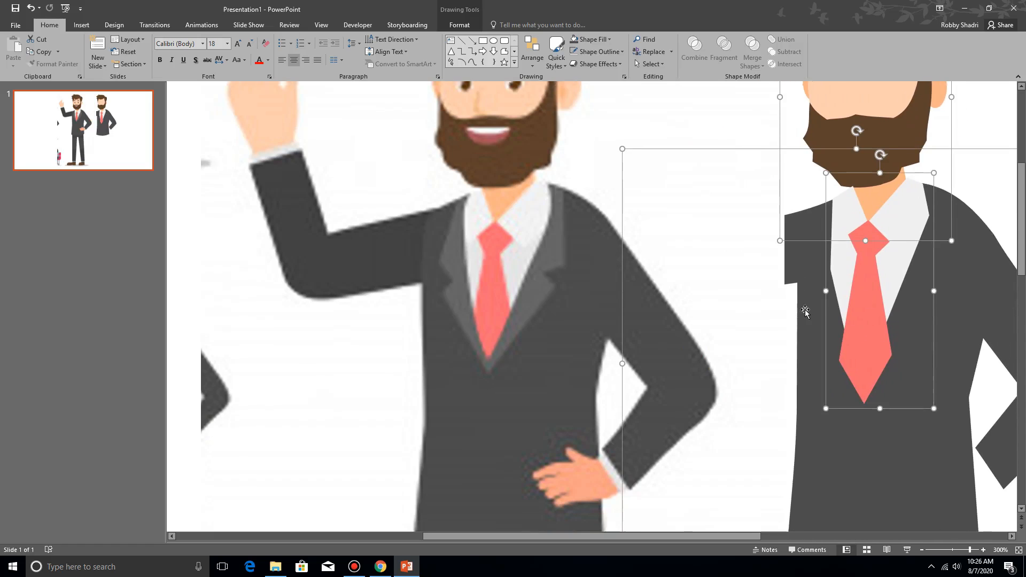
scroll(805, 312, down, 2)
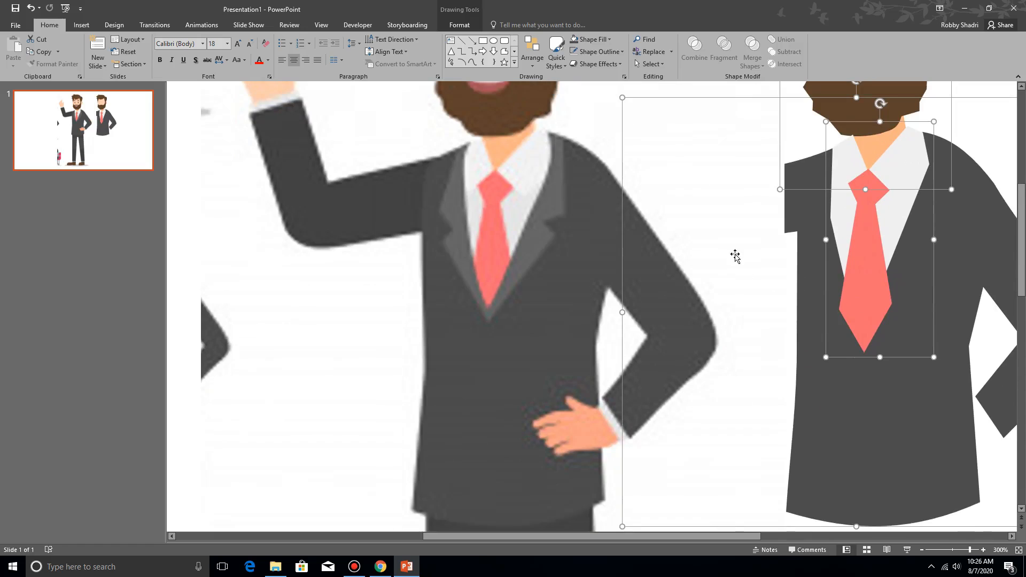
Trace both lapels of the reference jacket as one closed freeform shape meeting in a V below the tie.
scroll(805, 227, up, 3)
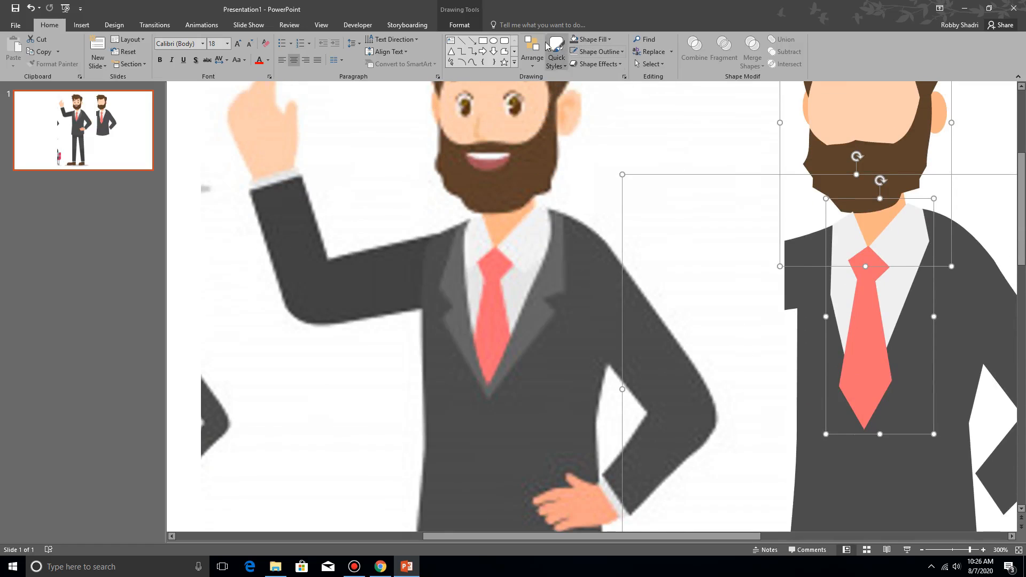
click(504, 52)
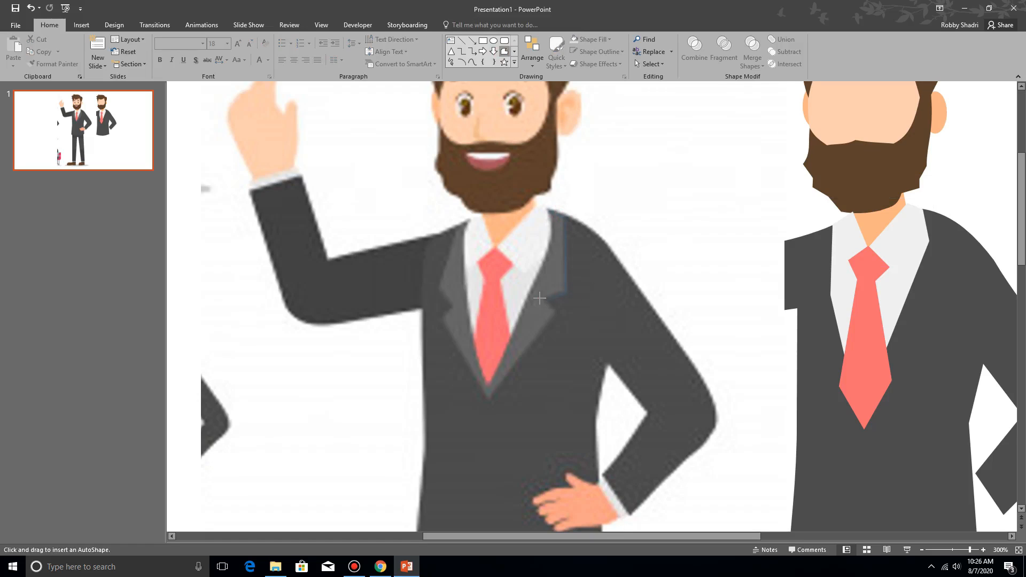
click(553, 316)
click(459, 225)
click(470, 219)
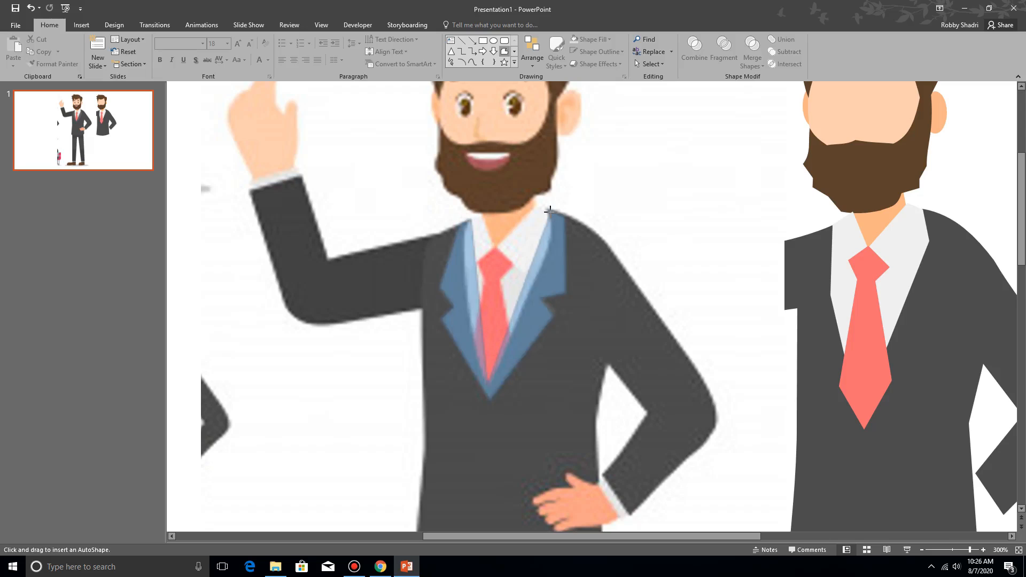
click(552, 244)
click(545, 210)
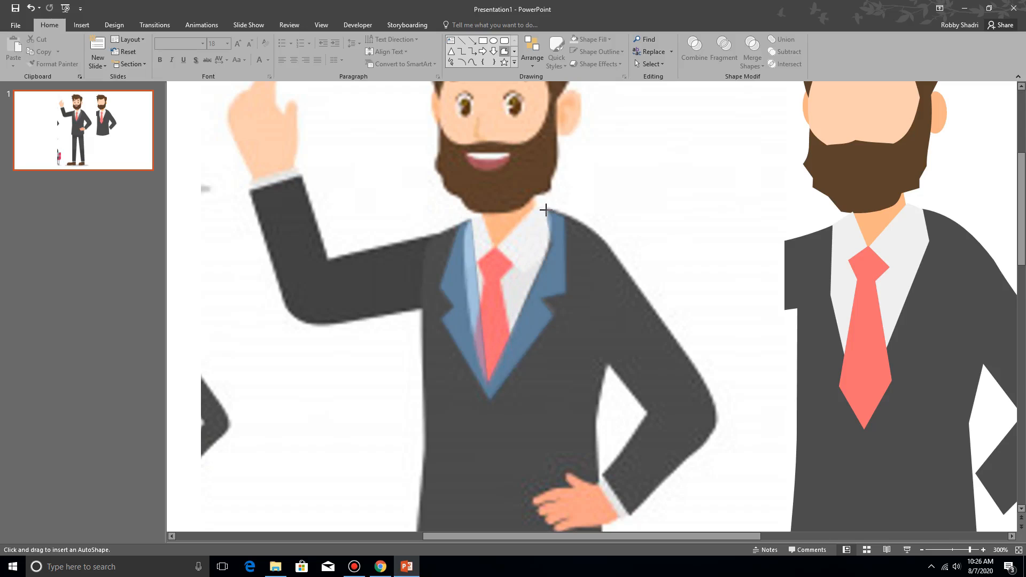
click(546, 209)
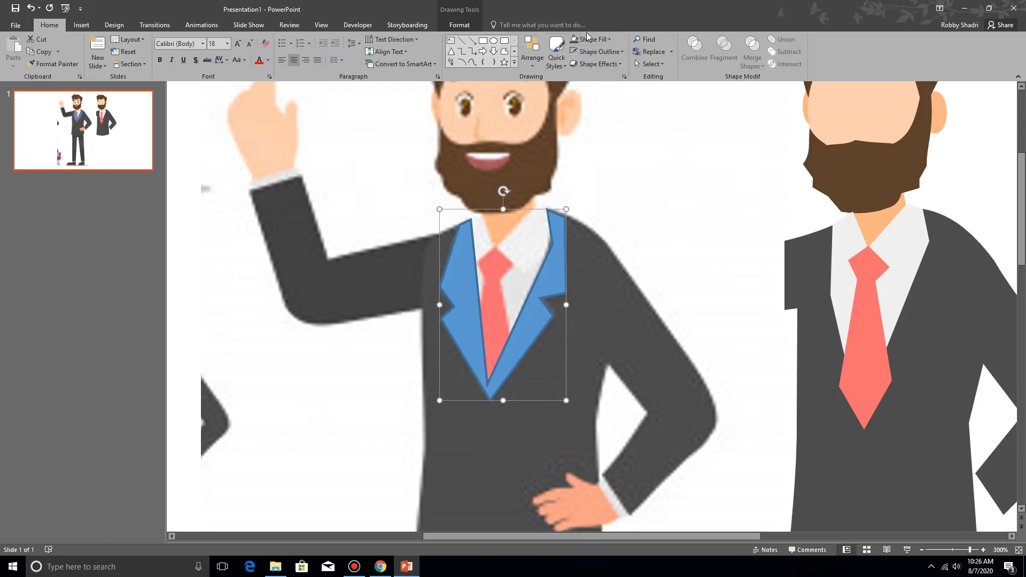
Remove the lapel shape's fill and edit its points so the inner edge beside the shirt curves like the reference.
click(608, 40)
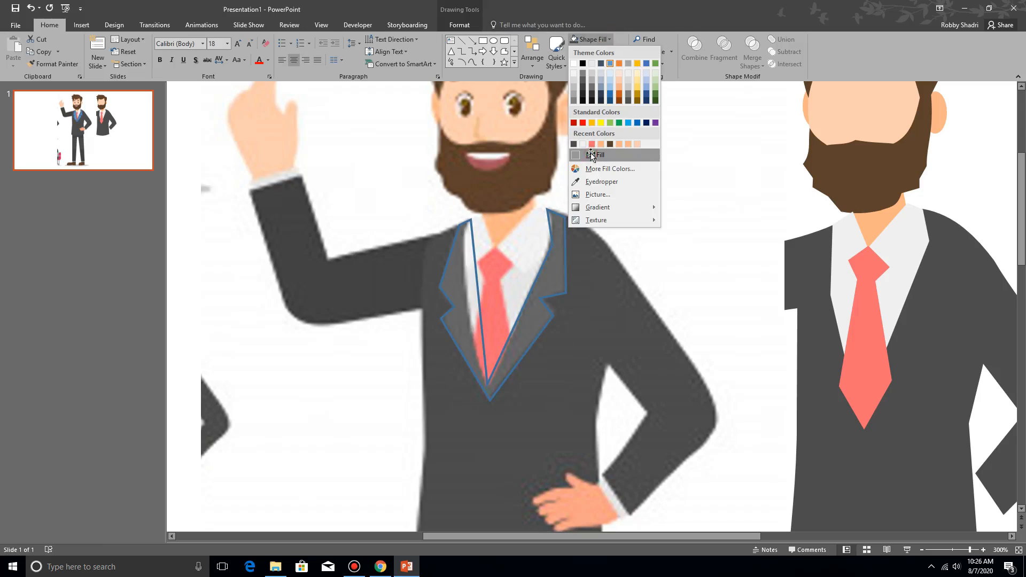
click(592, 156)
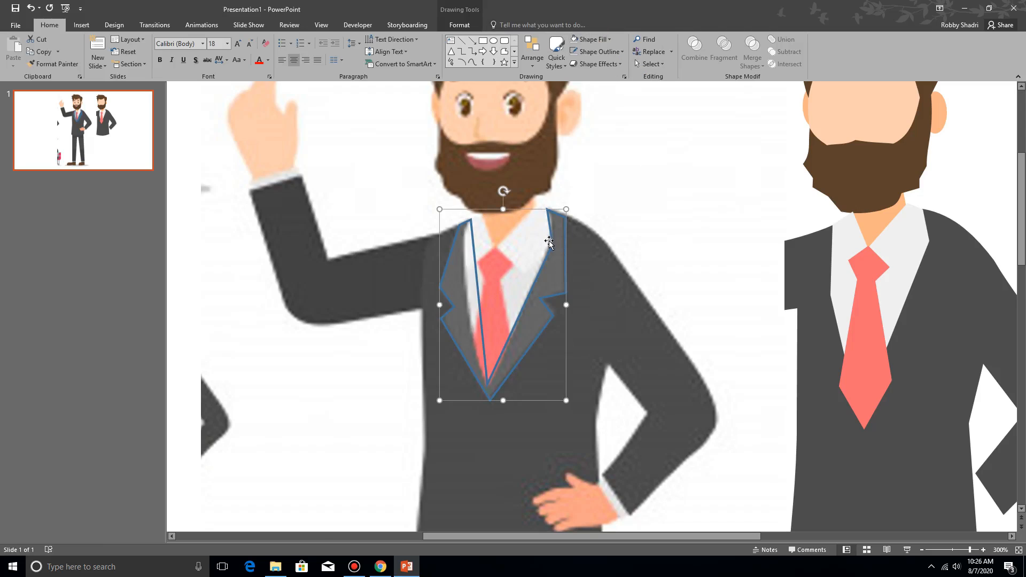
right_click(551, 242)
click(593, 318)
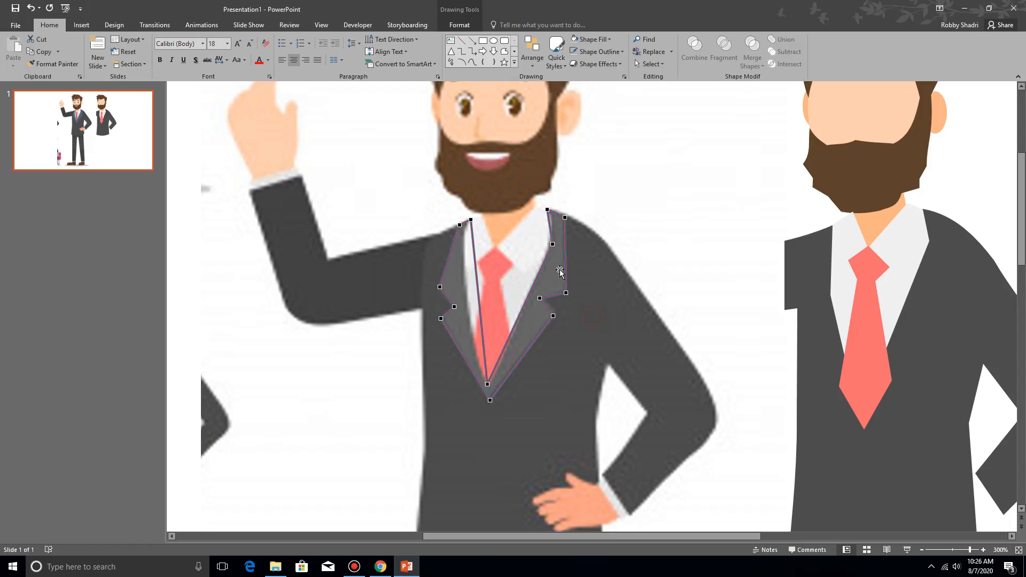
click(548, 209)
click(470, 220)
drag(475, 275, 451, 235)
click(489, 384)
drag(484, 329, 473, 350)
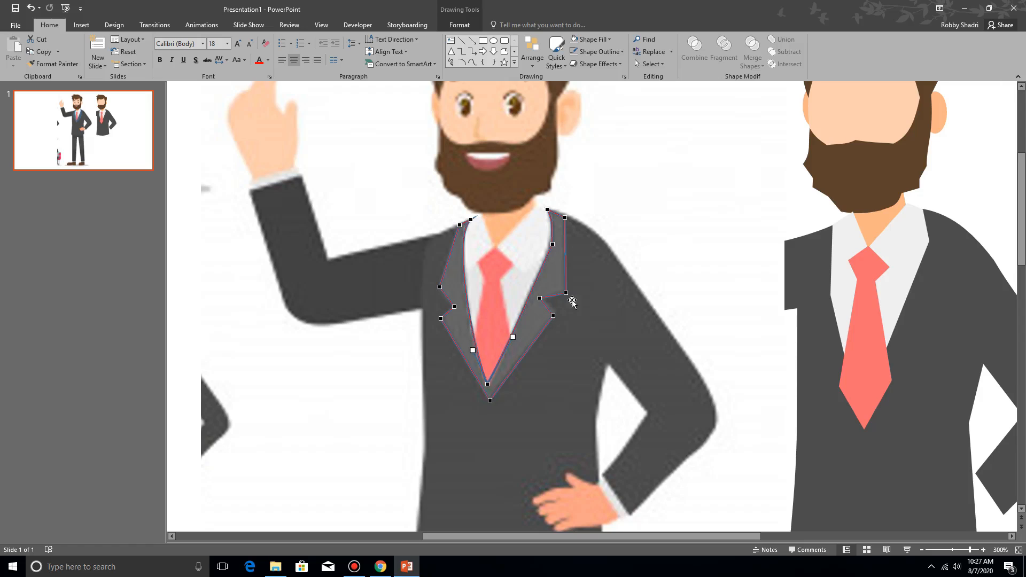
click(673, 201)
Move the lapel shape off the reference man, fill it with the grey sampled from the reference lapel and remove its outline.
click(566, 279)
drag(566, 279, 756, 279)
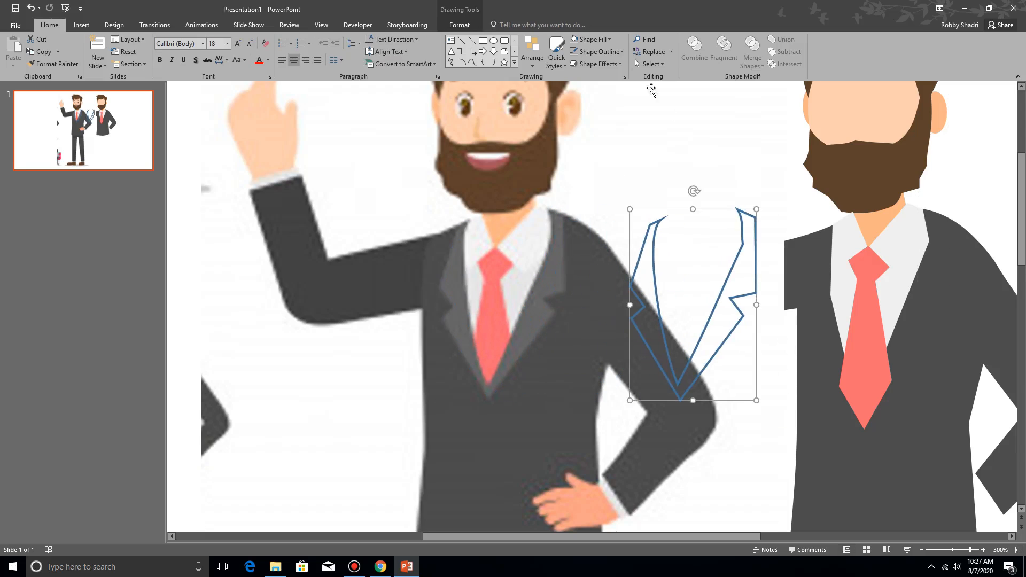
click(608, 39)
click(612, 180)
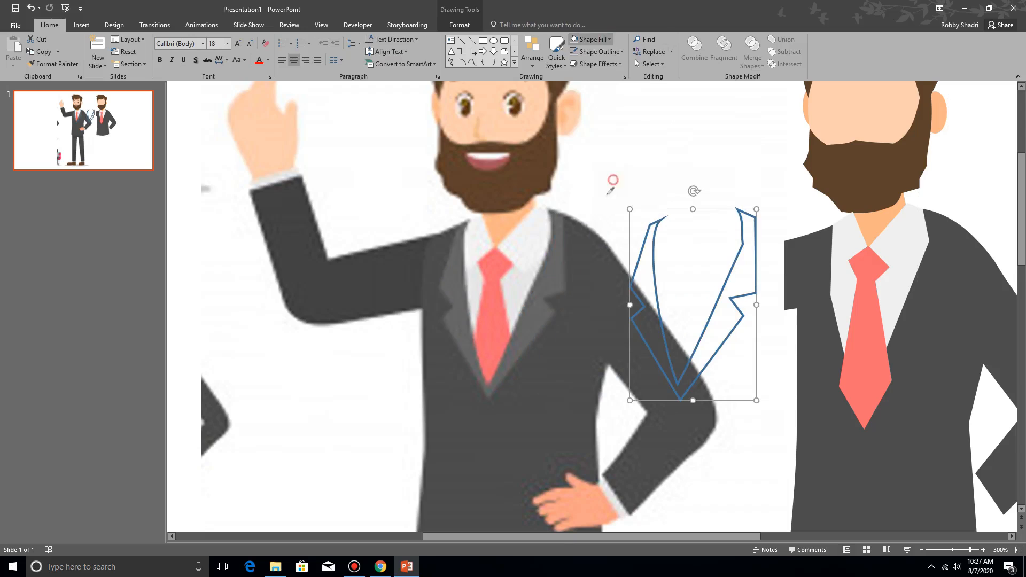
click(567, 259)
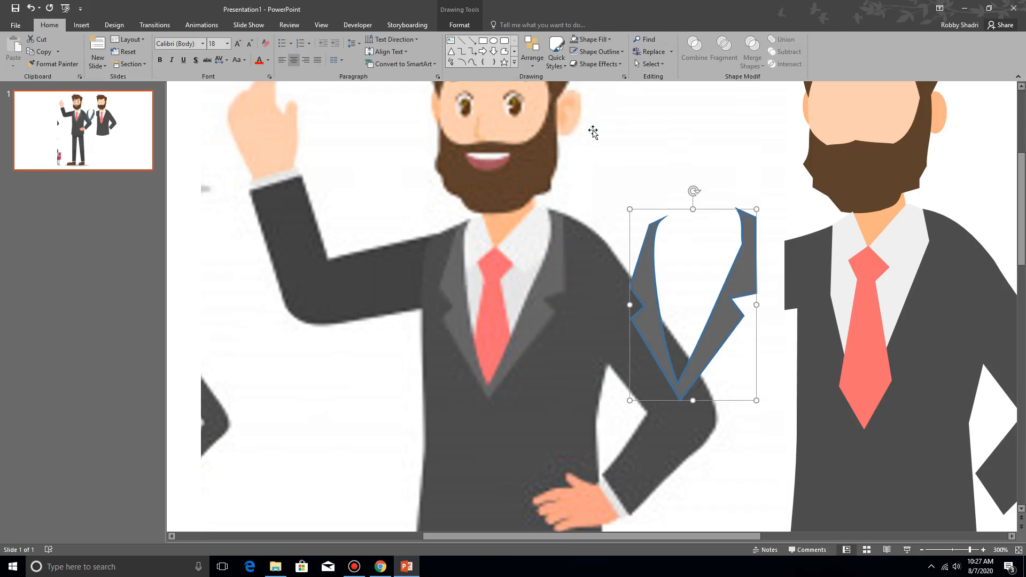
click(574, 51)
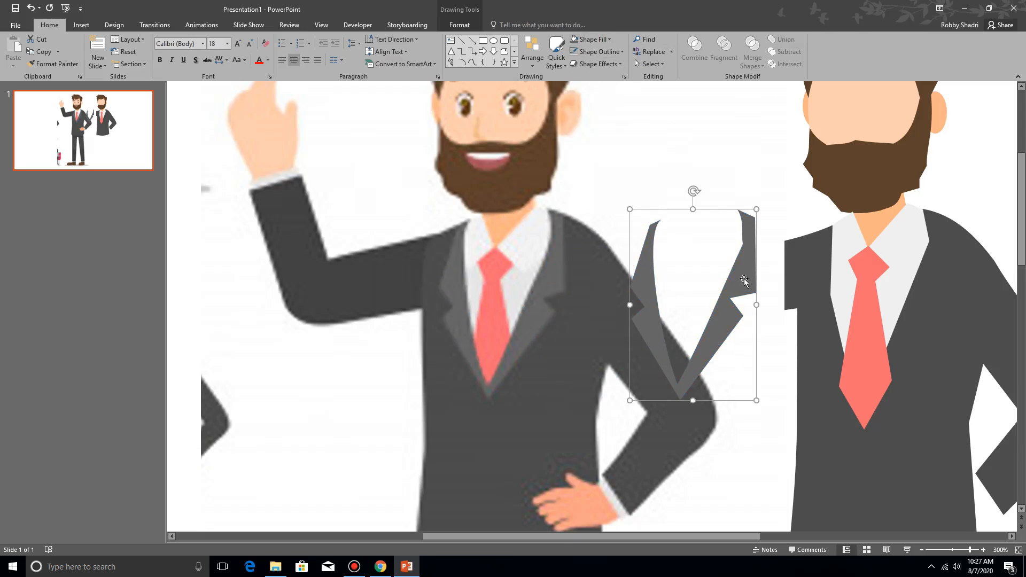
Place the lapels over the new figure's jacket and shirt, and fine-tune their position slightly up and to the right.
drag(743, 278, 925, 307)
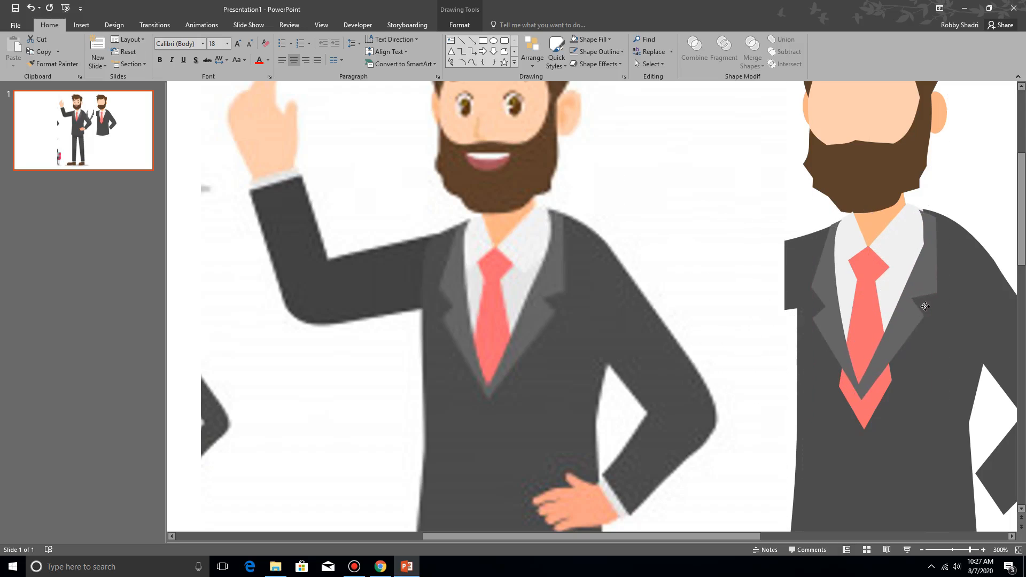
click(925, 306)
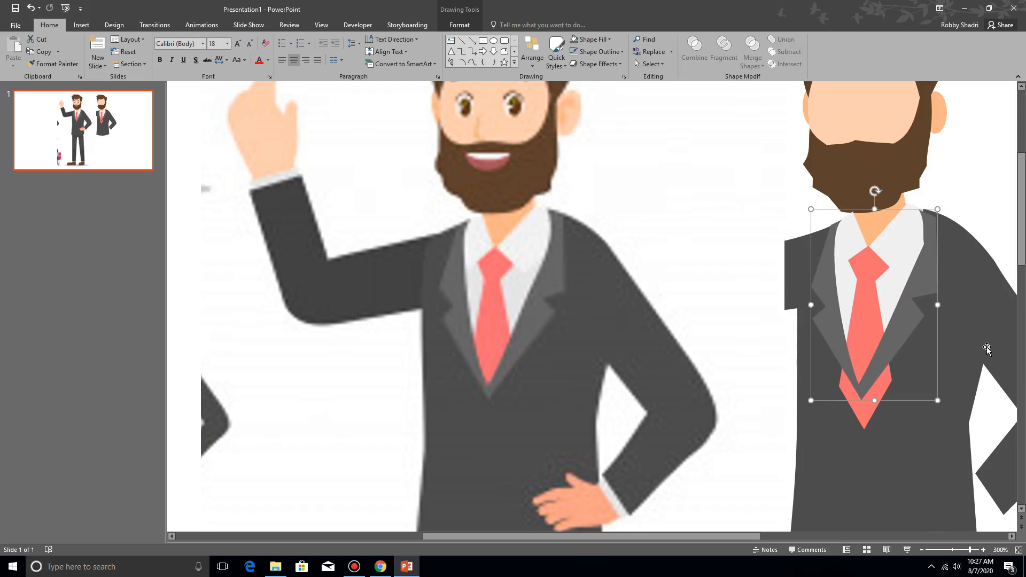
key(ctrl+Right)
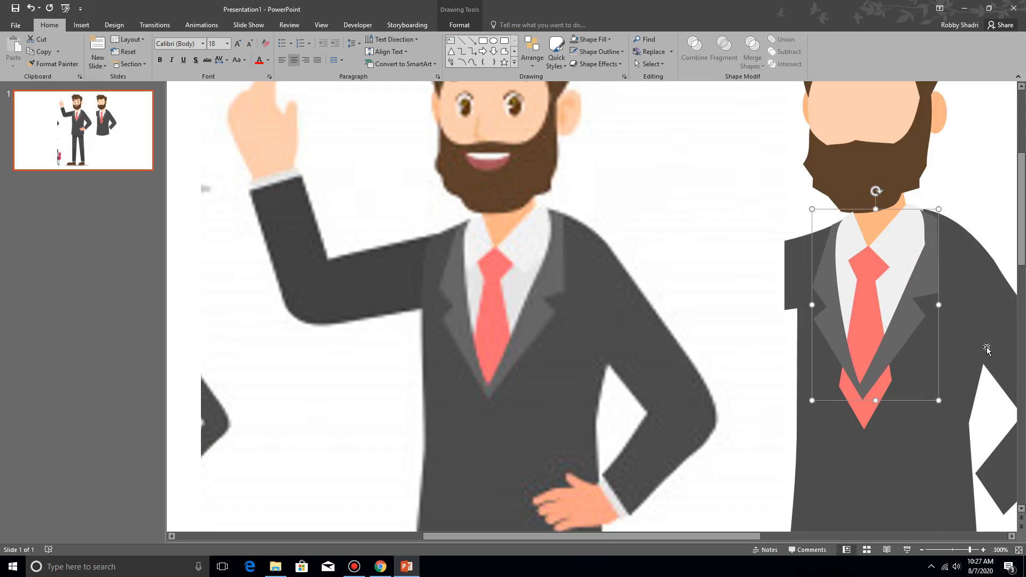
key(ctrl+Up)
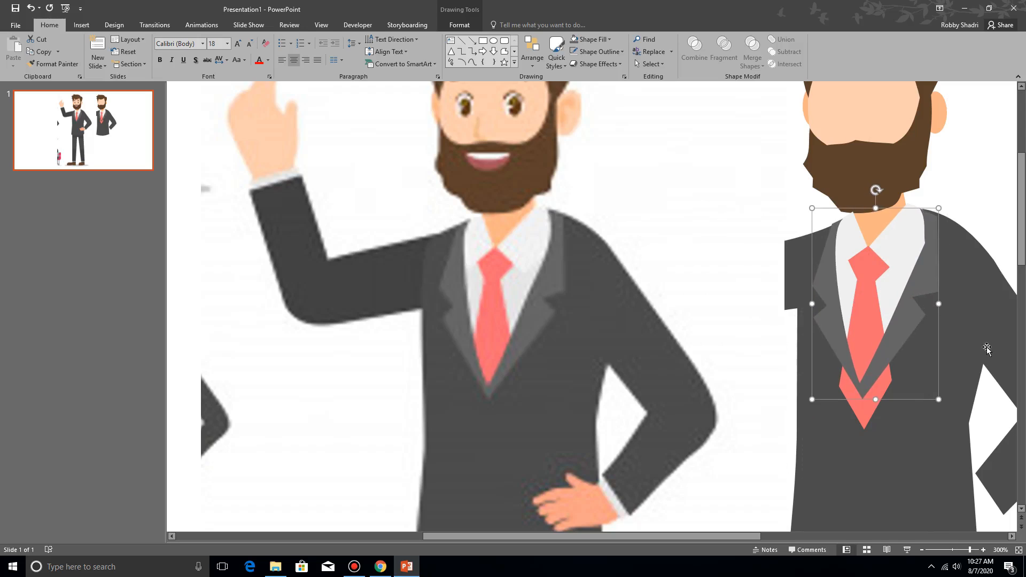
key(ctrl+Up)
key(ctrl+Right)
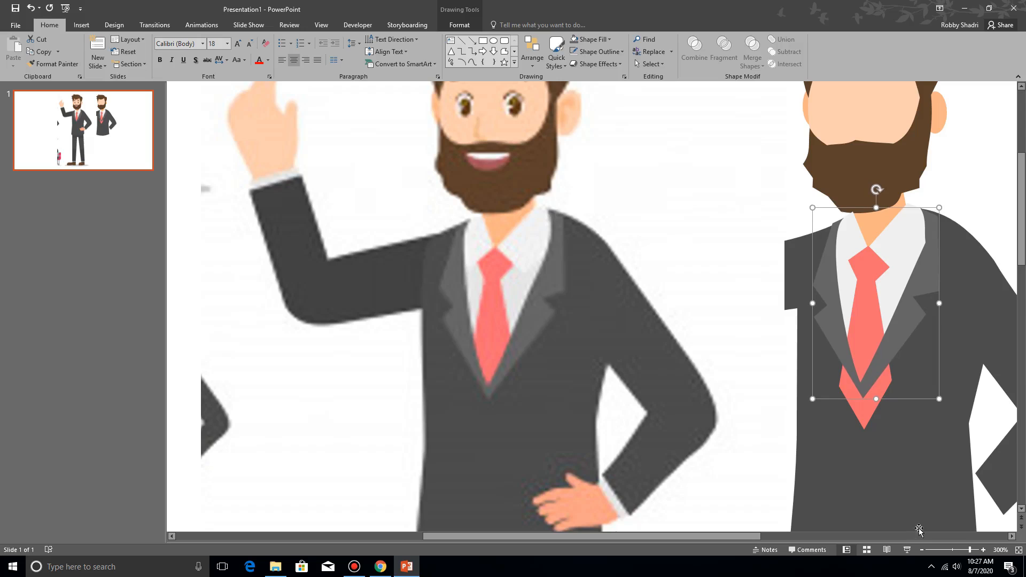
click(997, 226)
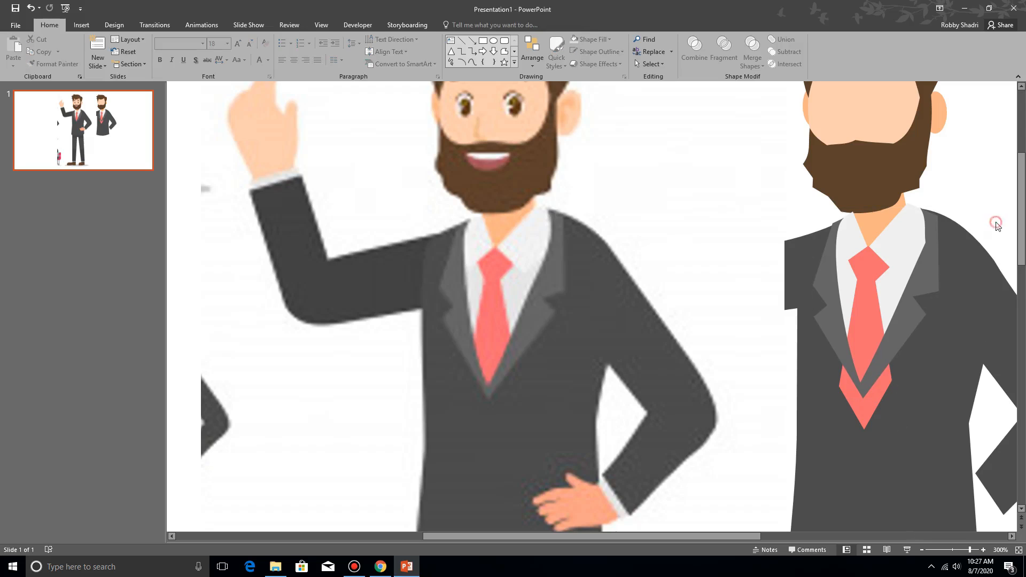
Edit the tie's lower points upward so its tip ends inside the V of the lapels.
click(870, 409)
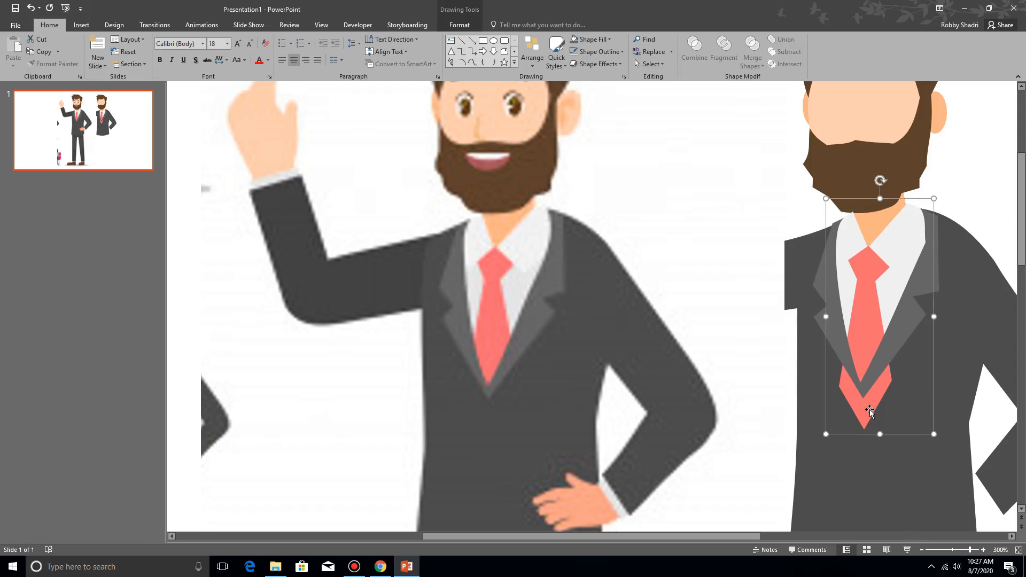
click(870, 410)
right_click(870, 410)
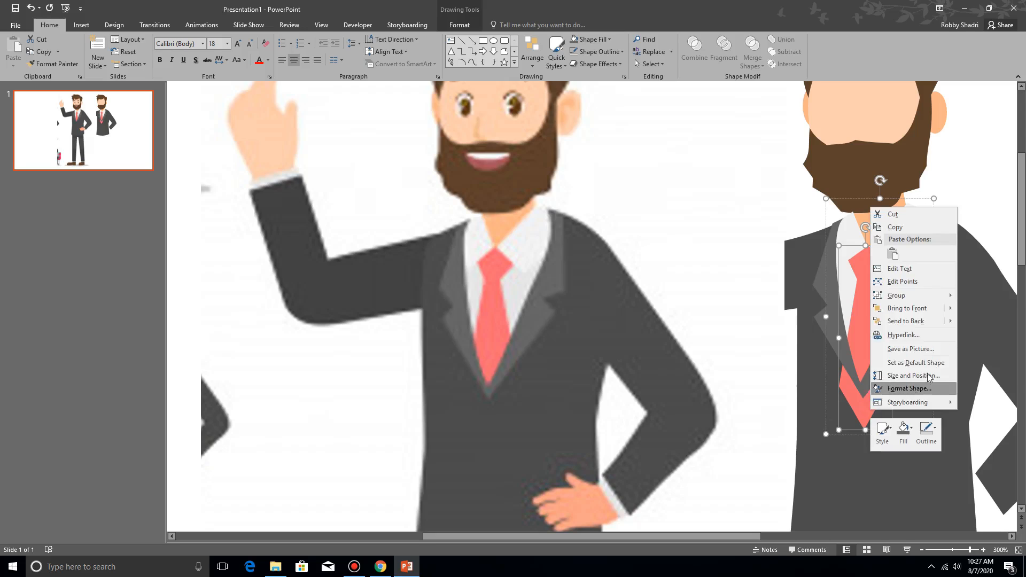
click(935, 282)
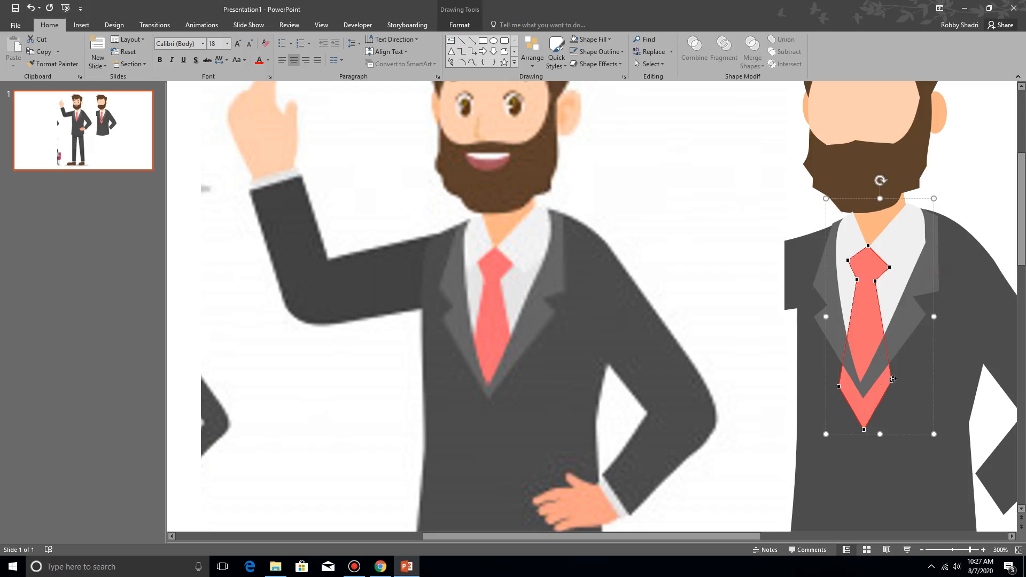
drag(892, 382, 888, 352)
drag(862, 430, 864, 394)
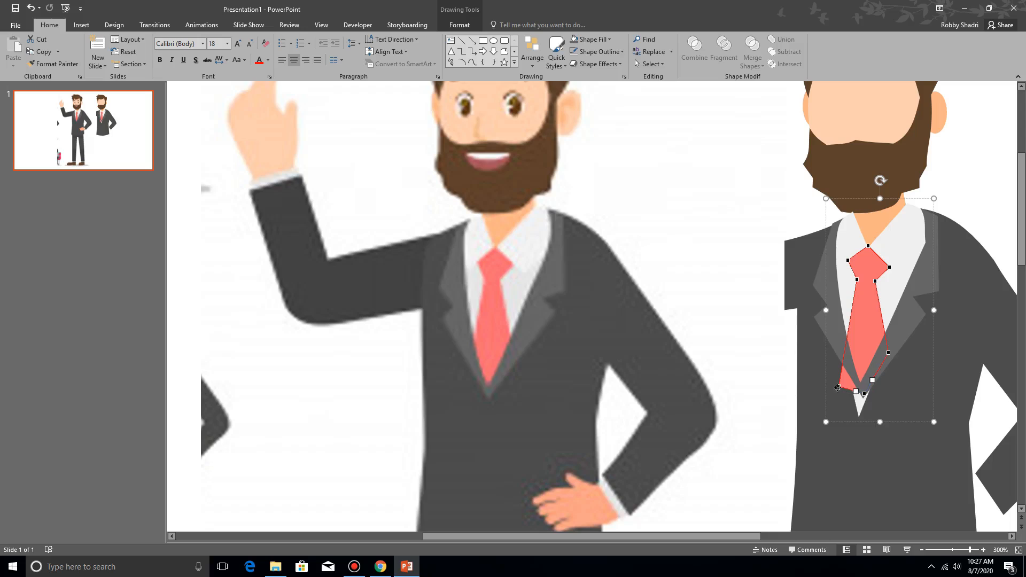
drag(837, 384, 845, 362)
key(Escape)
Raise the shirt's bottom point so it is hidden behind the V of the lapels.
right_click(857, 405)
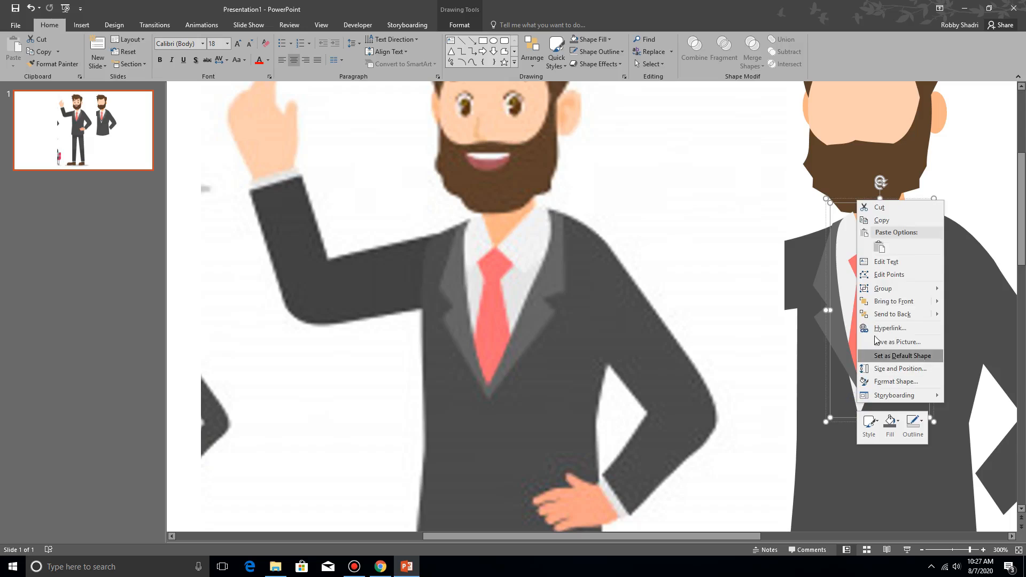
click(888, 274)
mouse_move(859, 417)
mouse_down()
mouse_move(852, 355)
mouse_move(862, 392)
mouse_up()
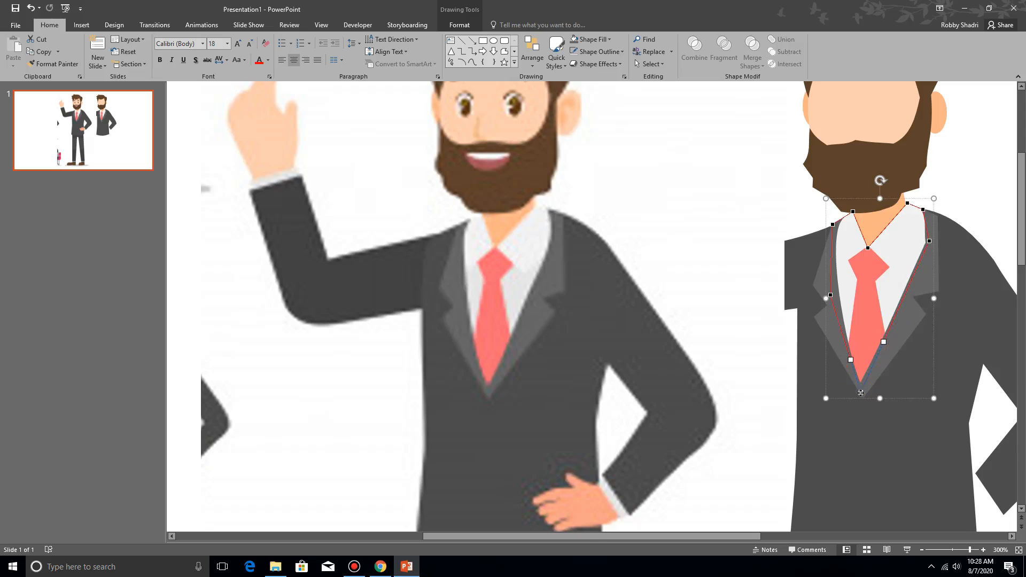
click(992, 189)
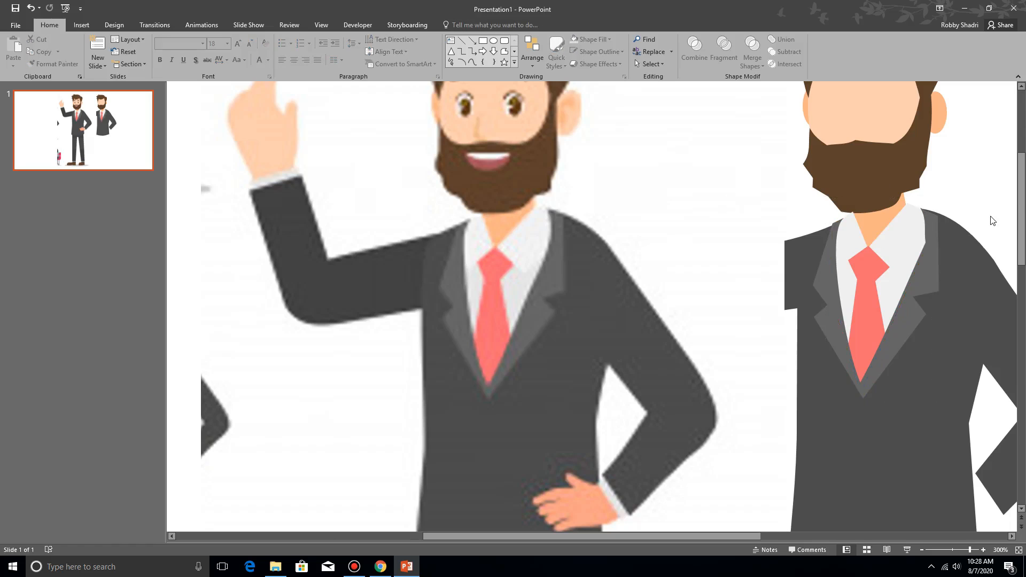
Move the reference picture further left so it no longer covers the new figure's raised arm.
ctrl+scroll(992, 221, down, 10)
scroll(933, 223, up, 5)
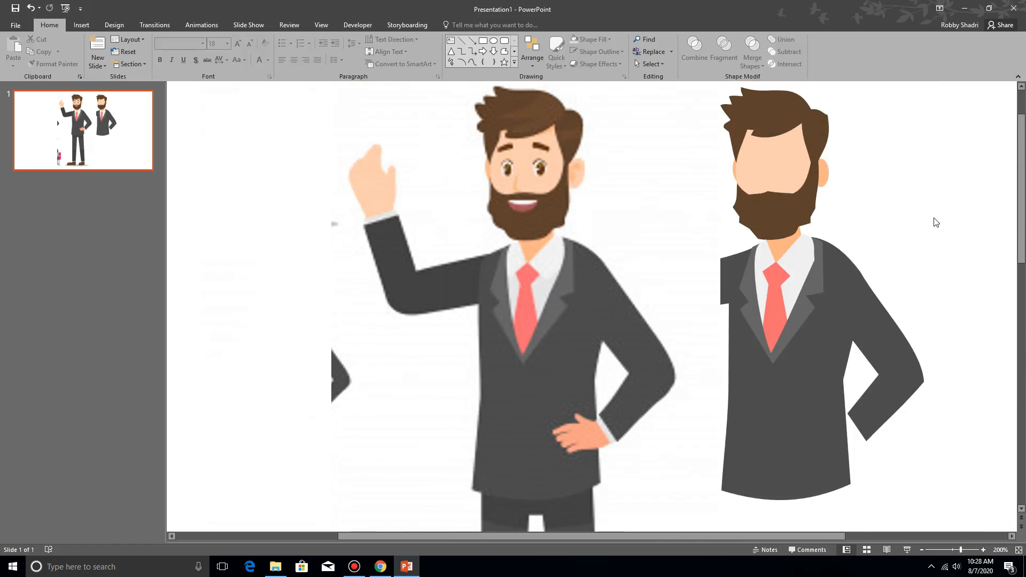
drag(662, 278, 511, 267)
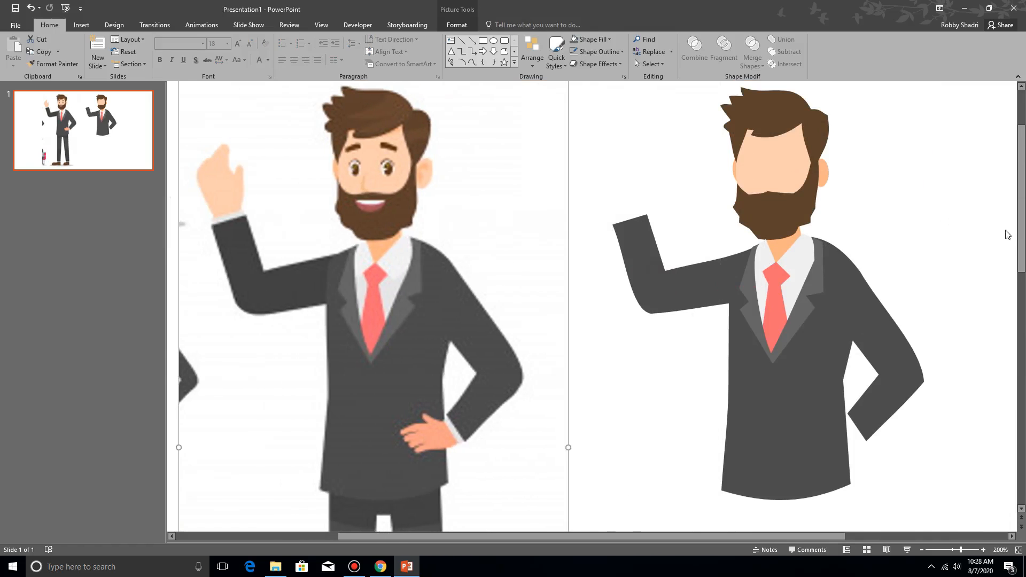
click(924, 270)
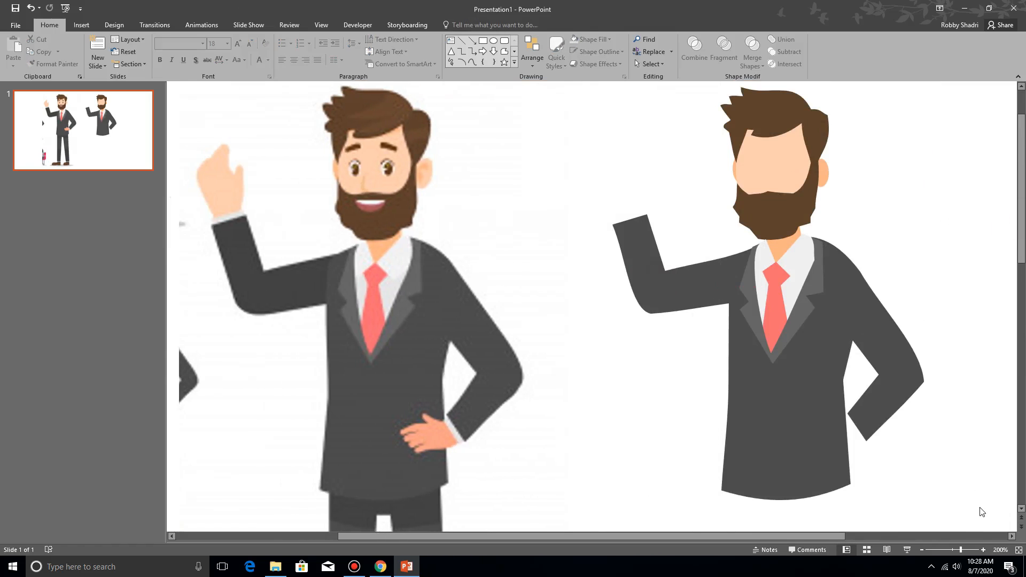
Select all parts of the new figure and group them into one object.
mouse_move(987, 512)
mouse_down()
mouse_move(850, 441)
mouse_move(664, 242)
mouse_move(580, 62)
mouse_up()
key(ctrl+g)
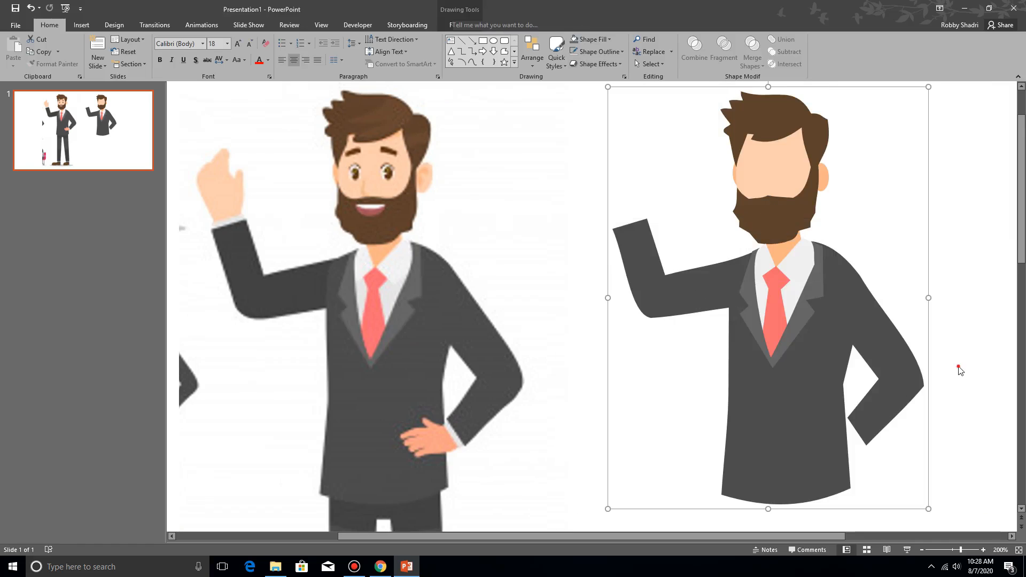
click(957, 367)
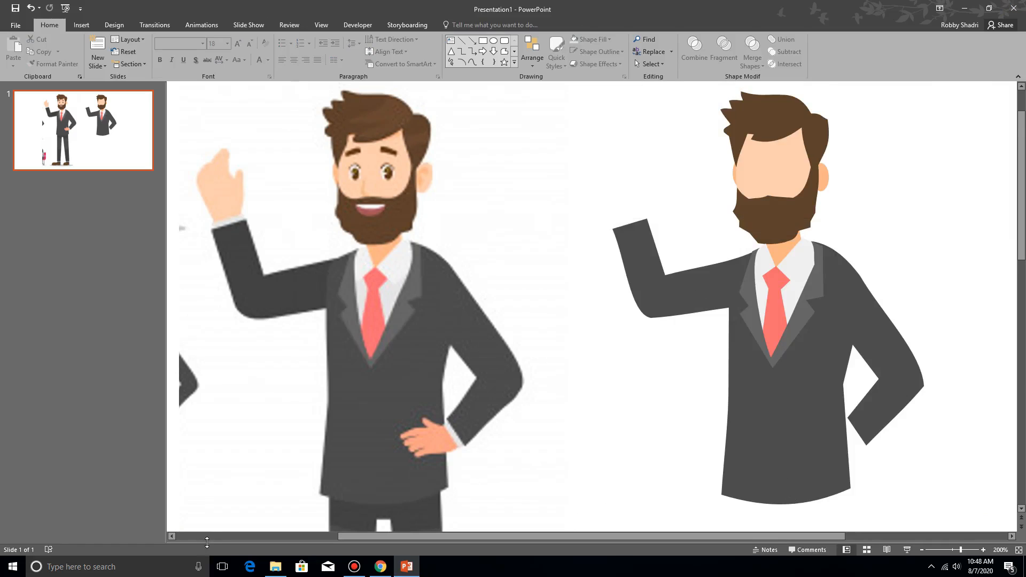
Trace the reference man's raised hand, including the thumb and wrist, as a closed freeform shape down to the sleeve.
drag(175, 537, 175, 537)
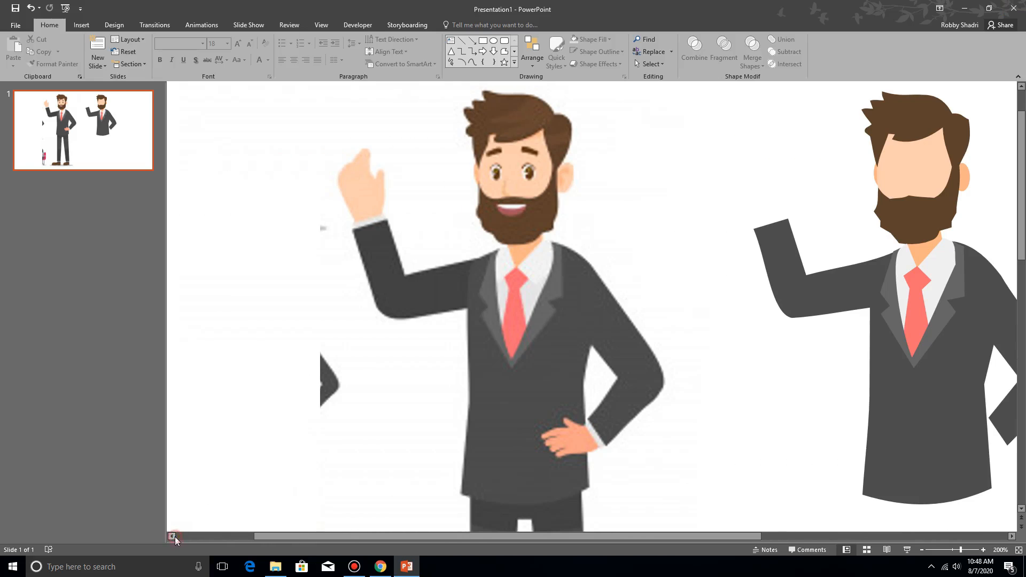
click(504, 53)
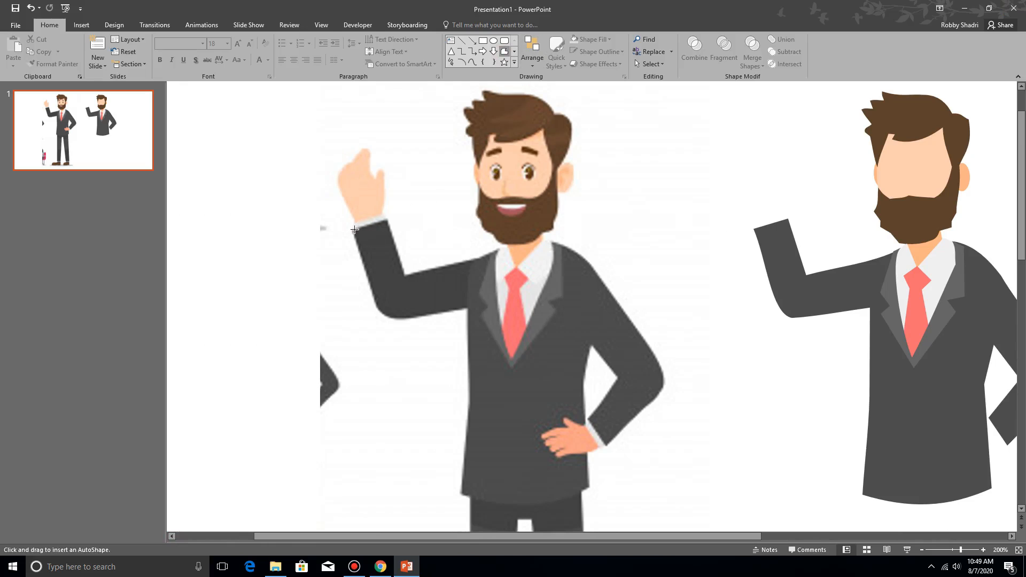
click(337, 177)
click(368, 150)
click(370, 170)
click(374, 180)
click(386, 174)
click(384, 199)
click(383, 233)
click(359, 230)
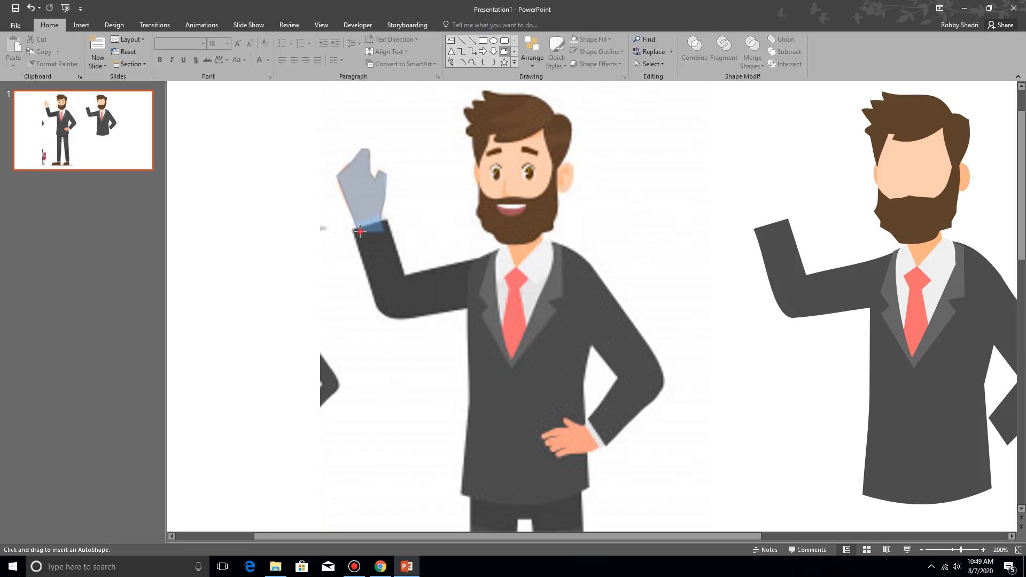
scroll(438, 259, up, 3)
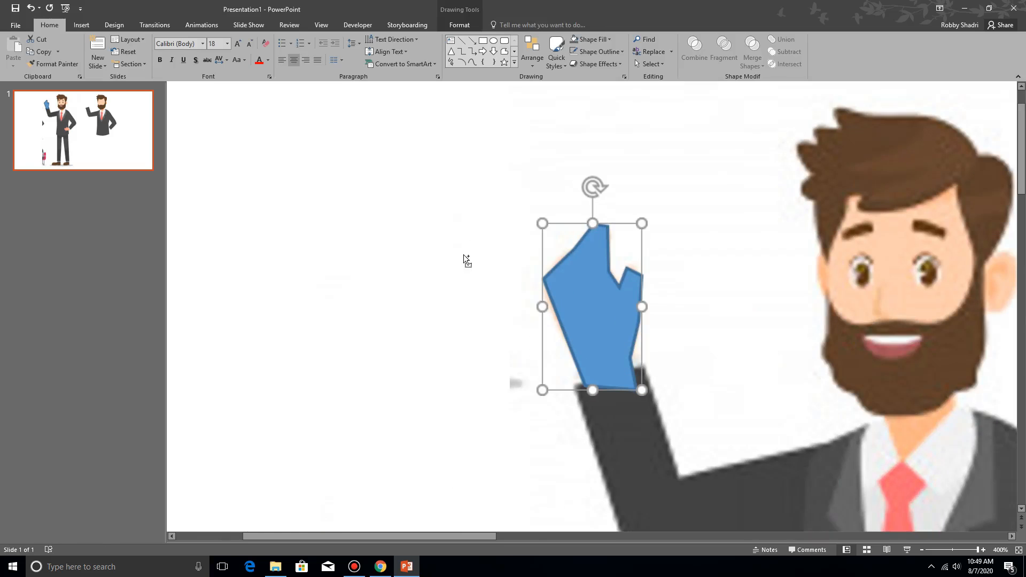
Remove the raised-hand shape's fill and edit its points to curve the knuckle edge and round the fingertip.
click(609, 39)
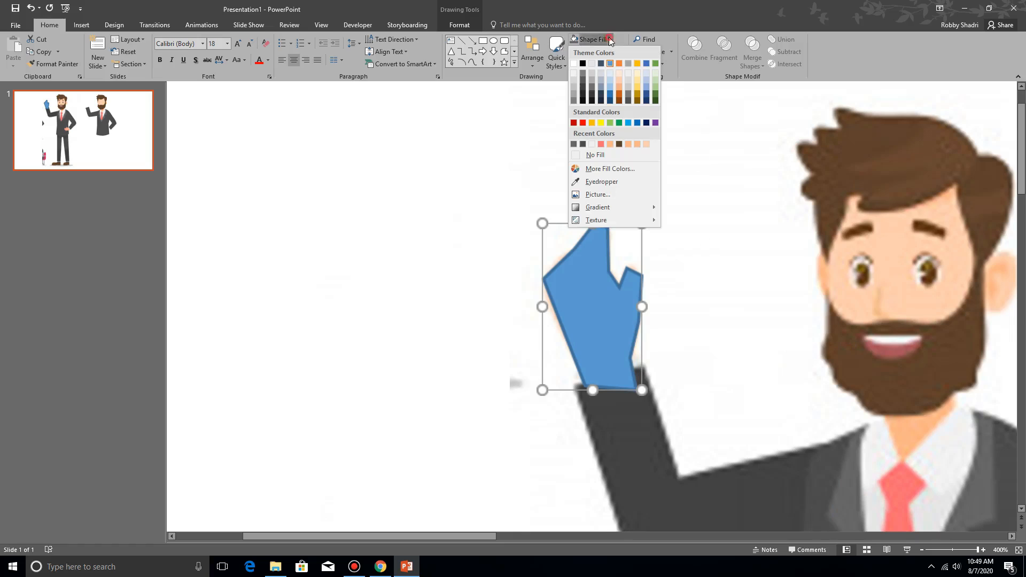
click(615, 157)
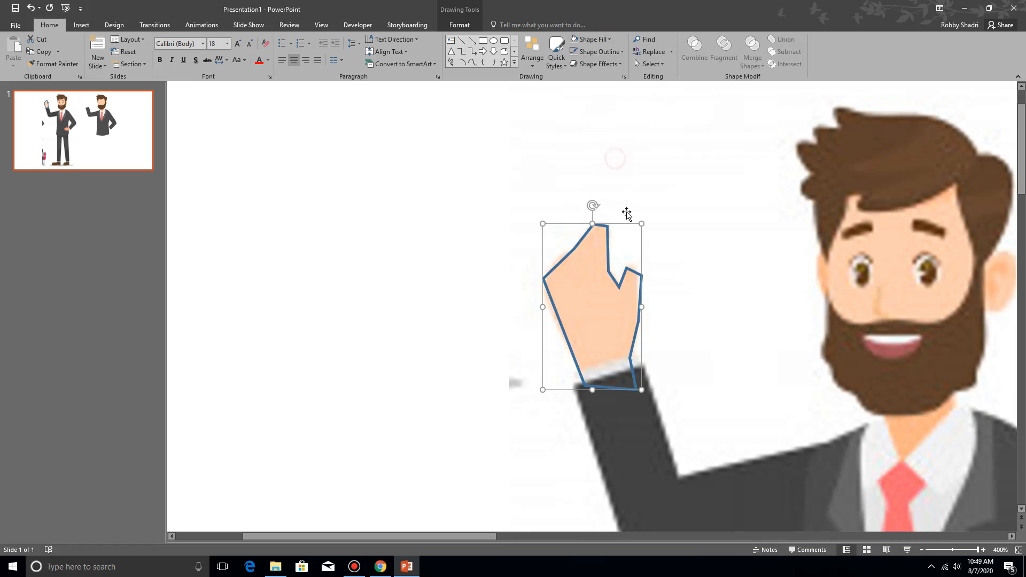
right_click(608, 270)
click(630, 327)
click(542, 278)
drag(552, 267, 601, 219)
click(594, 222)
click(607, 227)
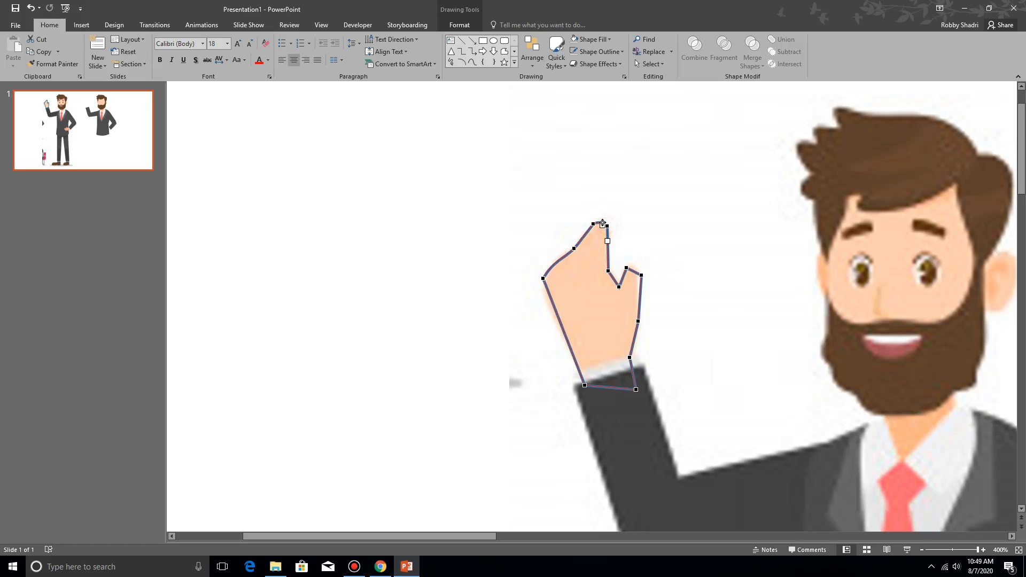
drag(602, 222, 604, 220)
Round the thumb tip and curve the thumb-side edge down to the wrist to match the reference hand.
click(627, 268)
drag(632, 268, 632, 296)
click(641, 275)
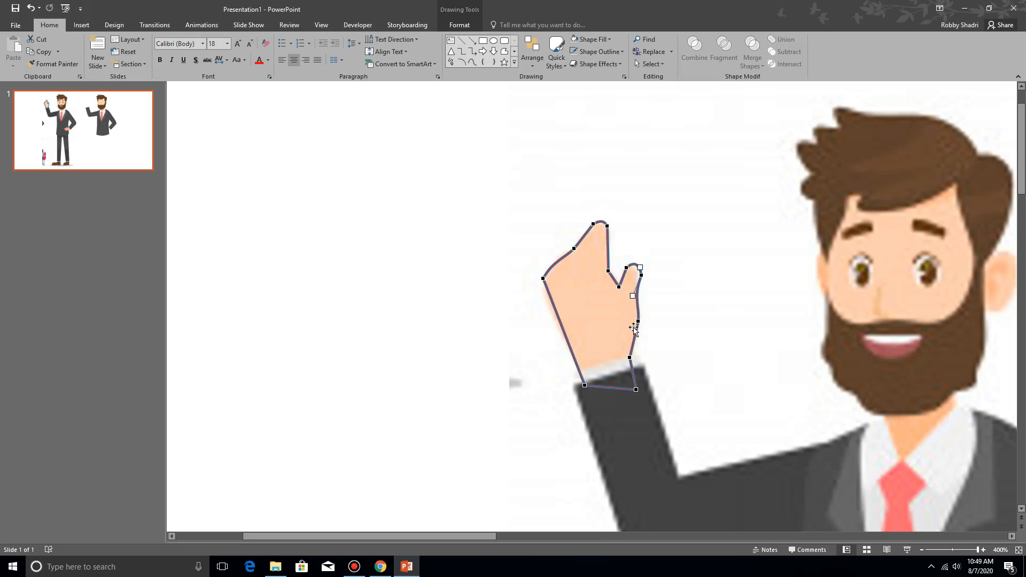
click(636, 320)
drag(636, 337, 637, 339)
Curve the hand's outer edge from knuckle to wrist and shift its lower wrist point slightly inward.
click(545, 278)
drag(557, 314, 548, 320)
drag(585, 384, 589, 385)
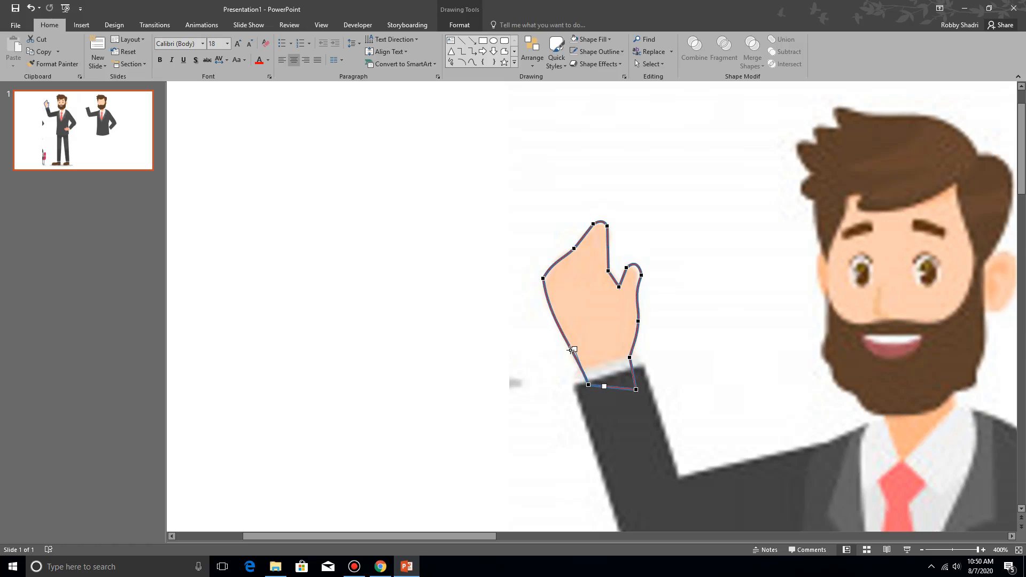
drag(573, 349, 577, 349)
click(671, 307)
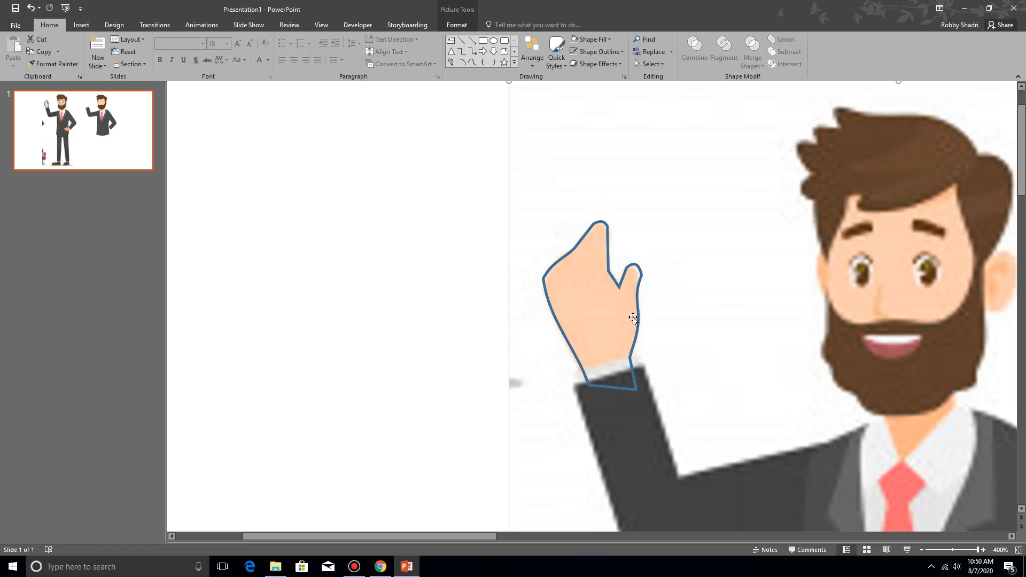
Set the hand shape beside the reference hand and give it the sampled reference skin colour with no outline.
click(639, 319)
drag(639, 319, 767, 319)
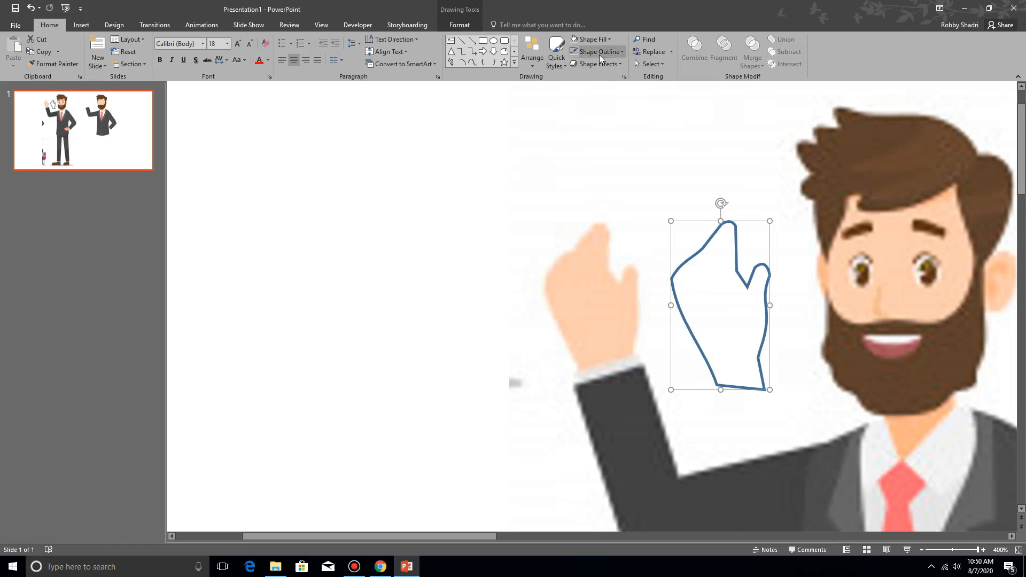
click(610, 41)
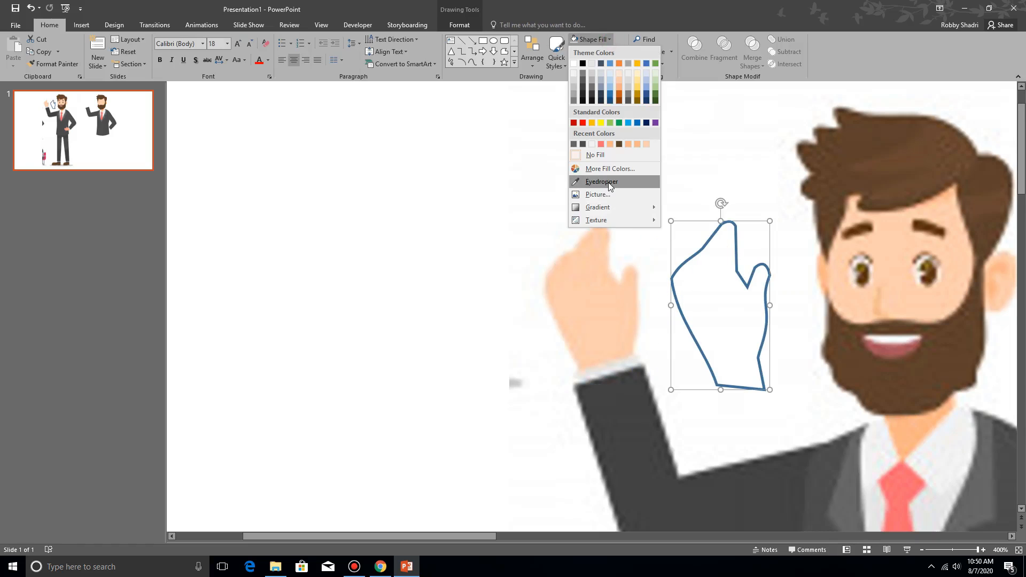
click(602, 182)
click(609, 296)
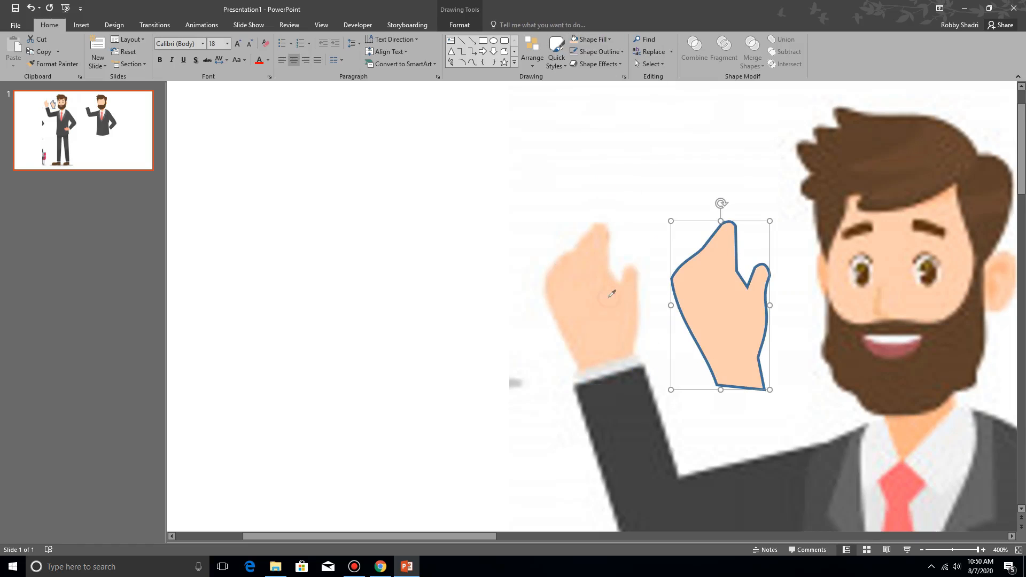
click(575, 54)
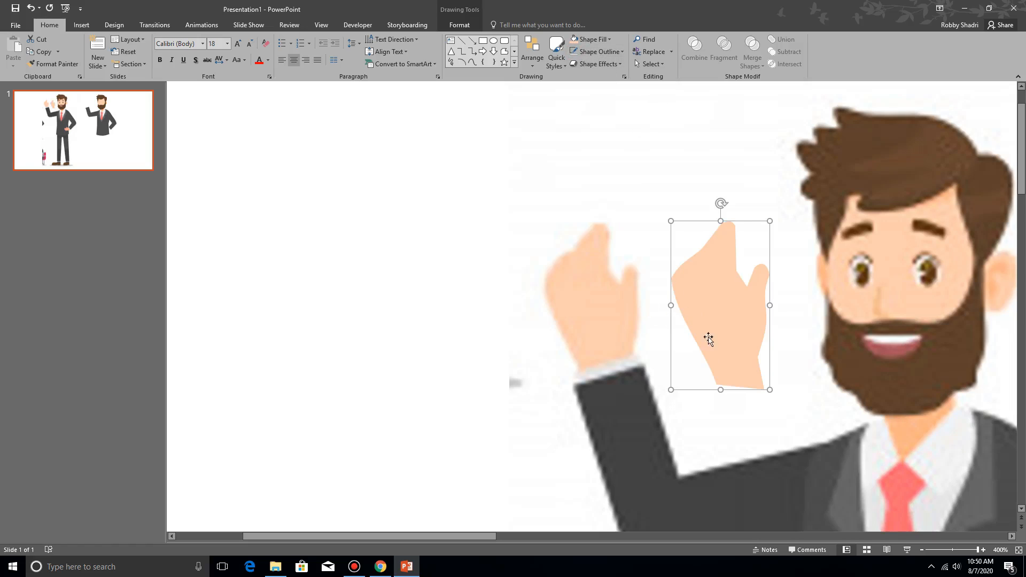
Trace the reference's shirt cuff as a closed four-cornered freeform and place it over the new hand's wrist.
click(503, 52)
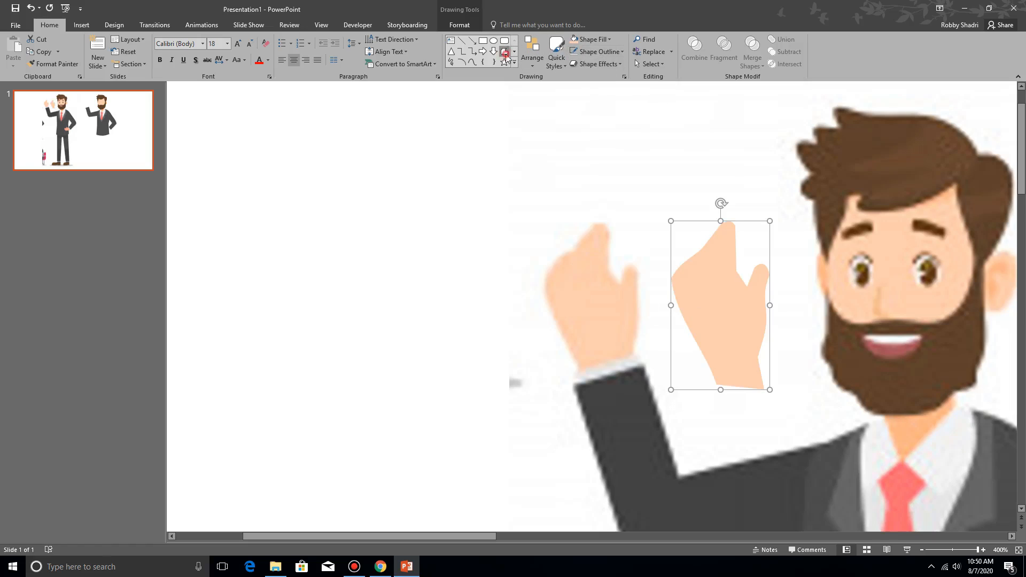
click(579, 385)
click(574, 372)
click(635, 355)
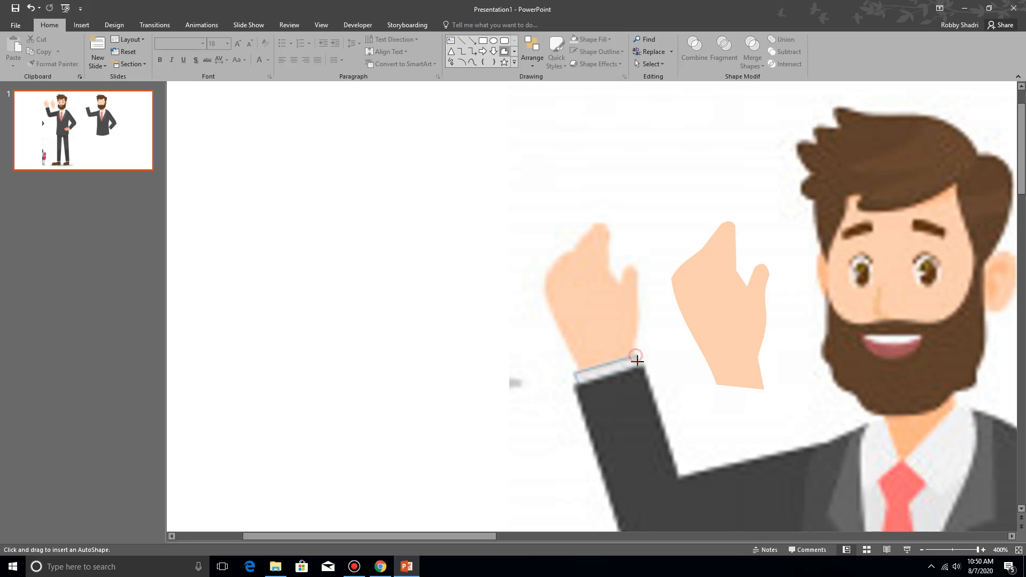
click(643, 368)
click(580, 385)
drag(580, 385, 718, 390)
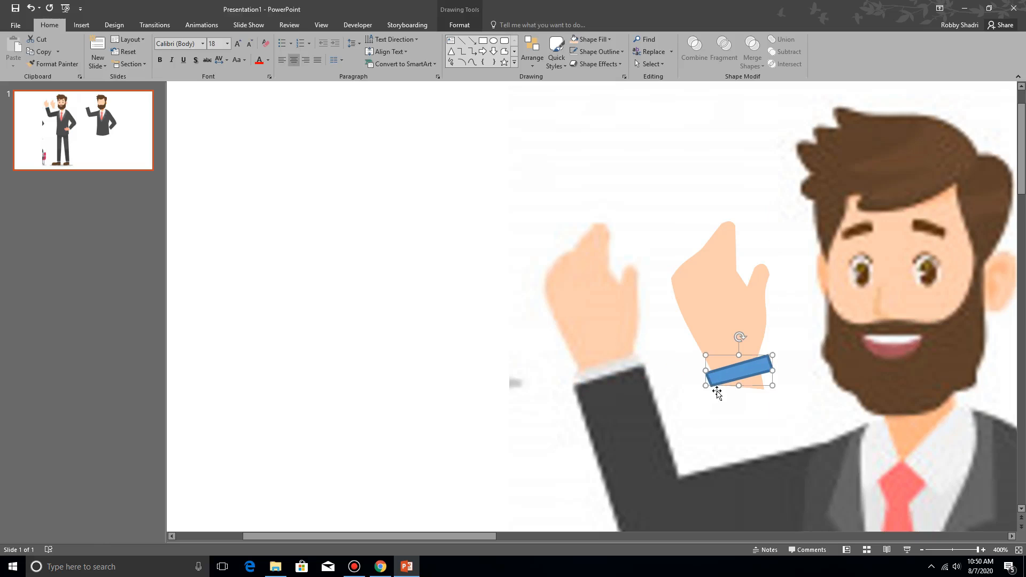
Fill the cuff with the light grey sampled from the reference cuff and remove its outline.
click(609, 39)
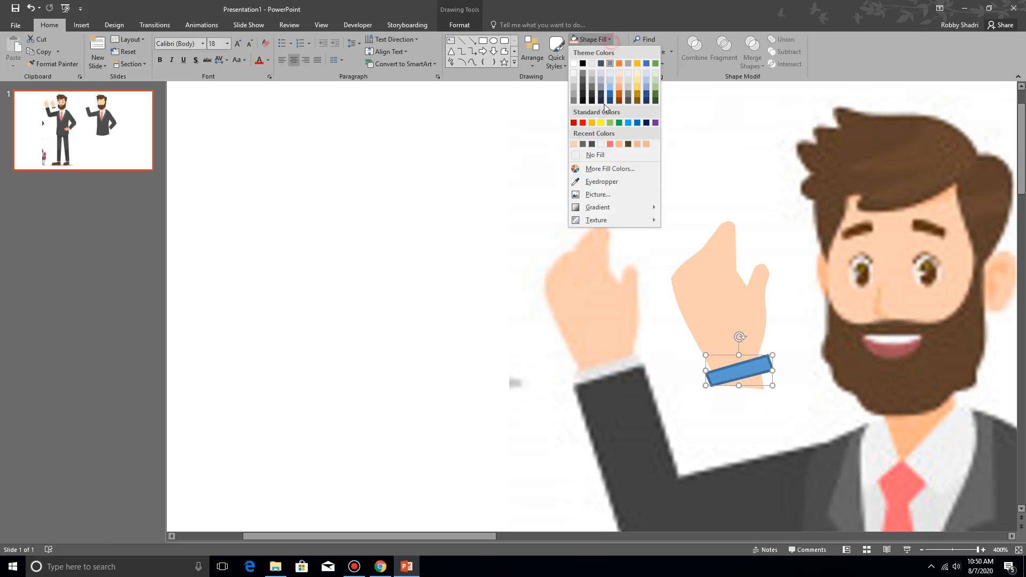
click(595, 180)
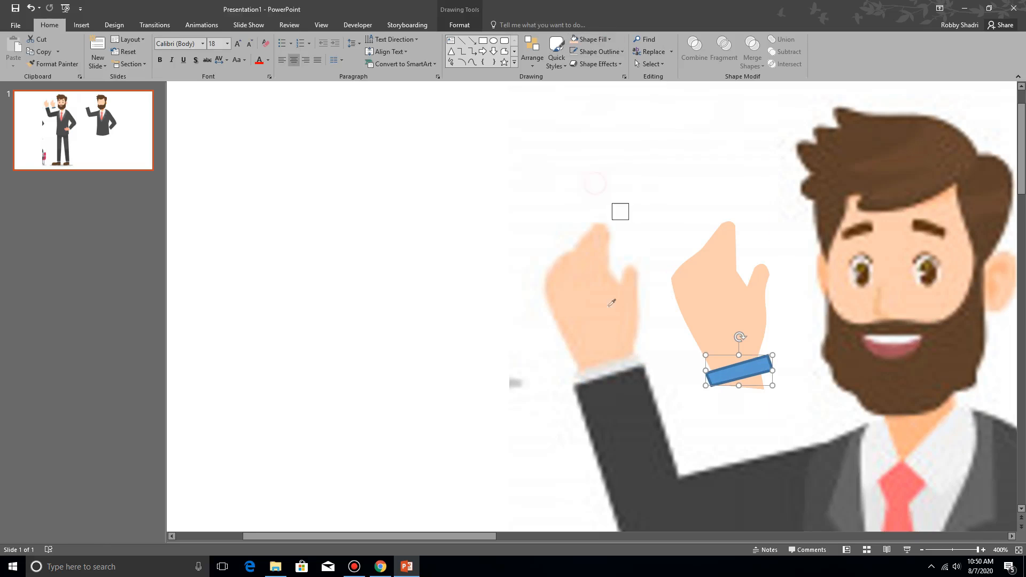
click(620, 370)
click(593, 51)
Move the new hand and cuff back over the reference hand and group them into one object.
click(782, 310)
drag(735, 309, 616, 310)
click(740, 367)
drag(751, 371, 622, 369)
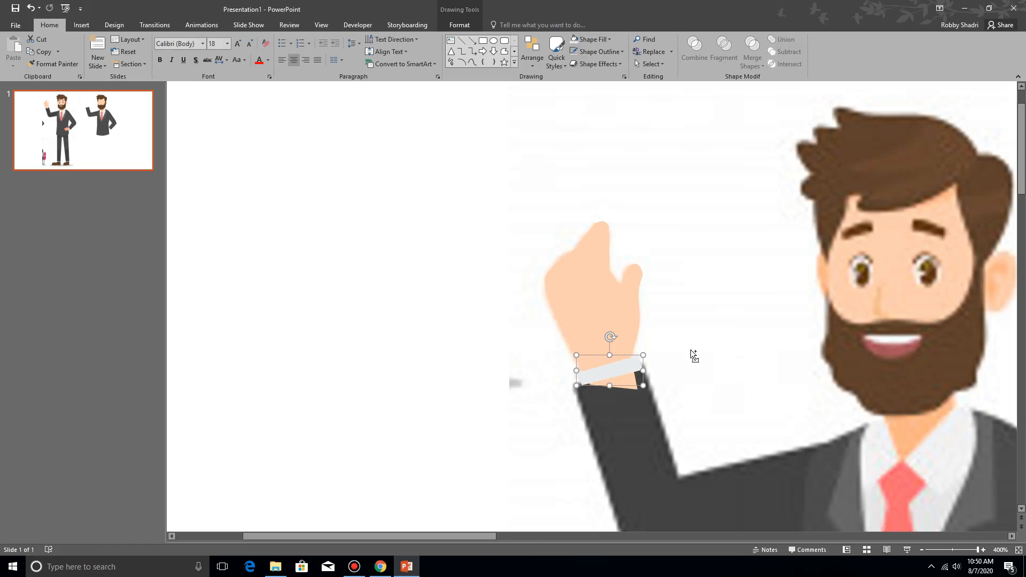
click(601, 306)
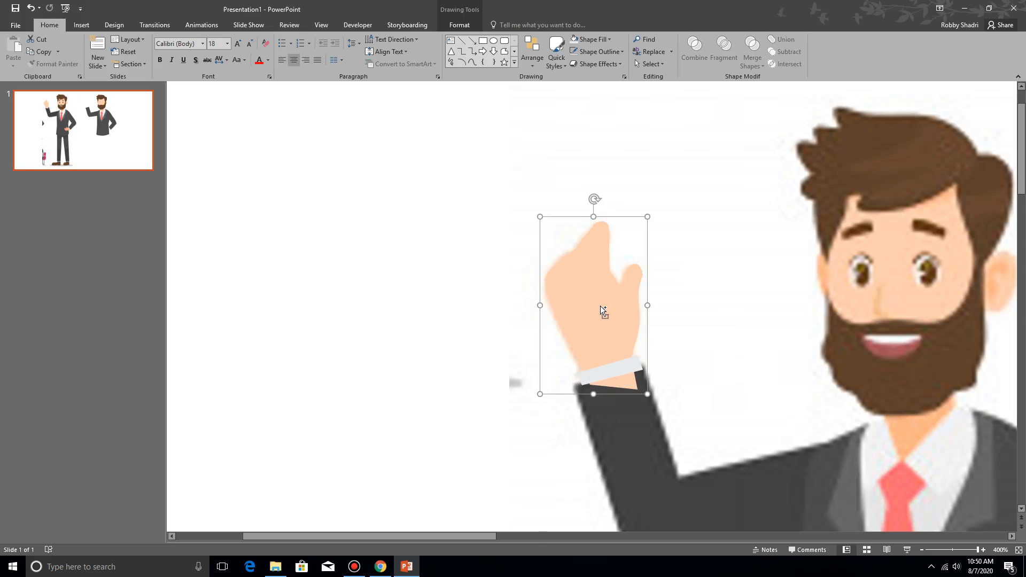
Move the grouped hand and cuff onto the end of the new figure's raised sleeve.
scroll(600, 305, down, 10)
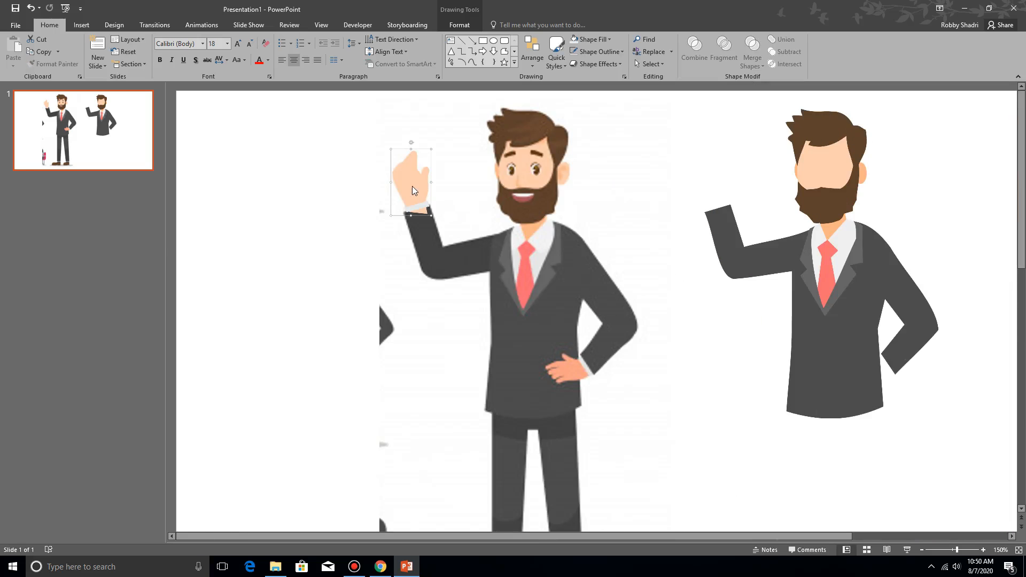
click(473, 200)
click(416, 198)
drag(417, 195, 717, 192)
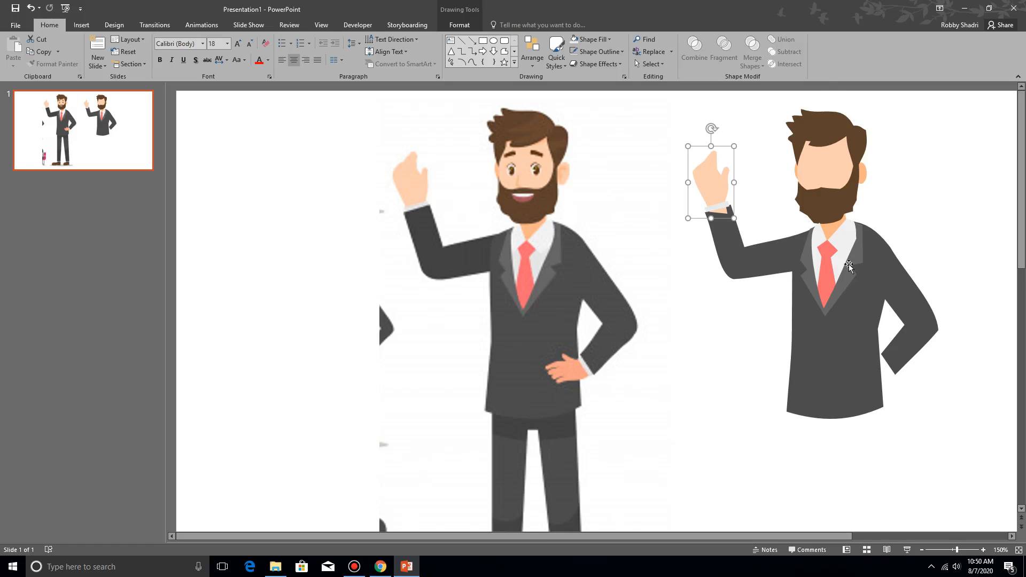
Bring the new figure to the front so its sleeve covers the wrist, and group it with the raised hand.
click(848, 266)
right_click(849, 265)
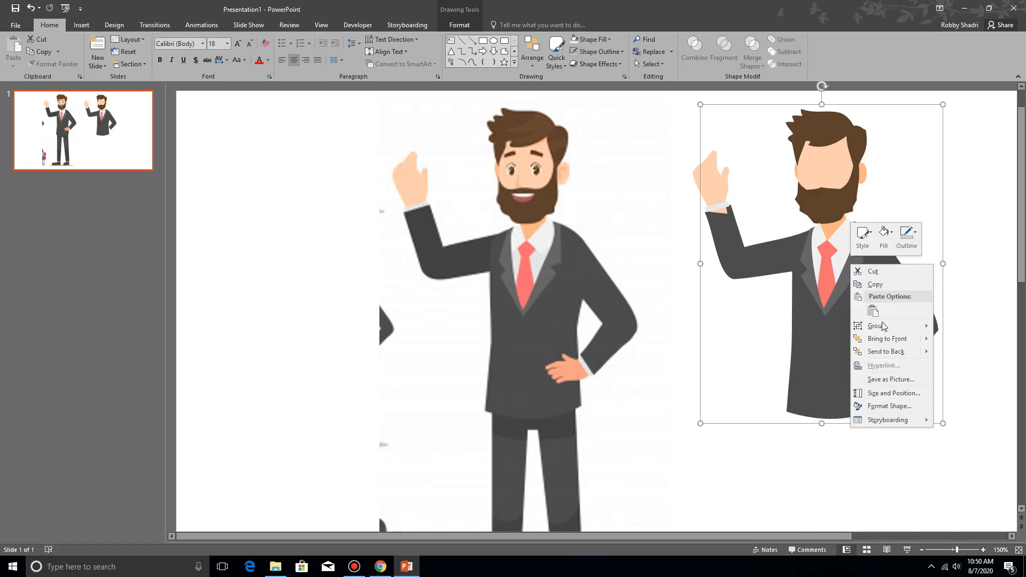
mouse_move(894, 338)
click(957, 341)
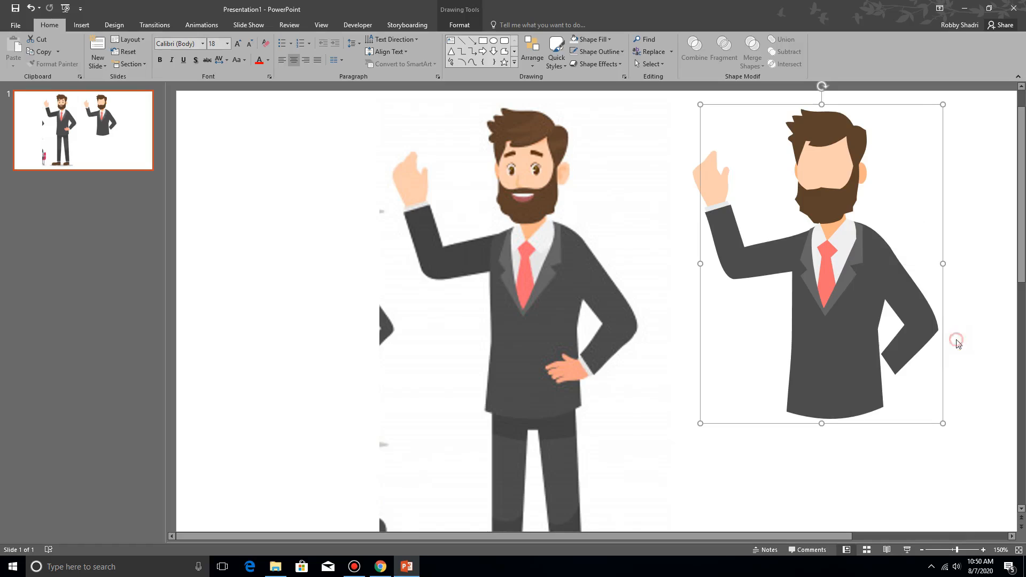
click(986, 289)
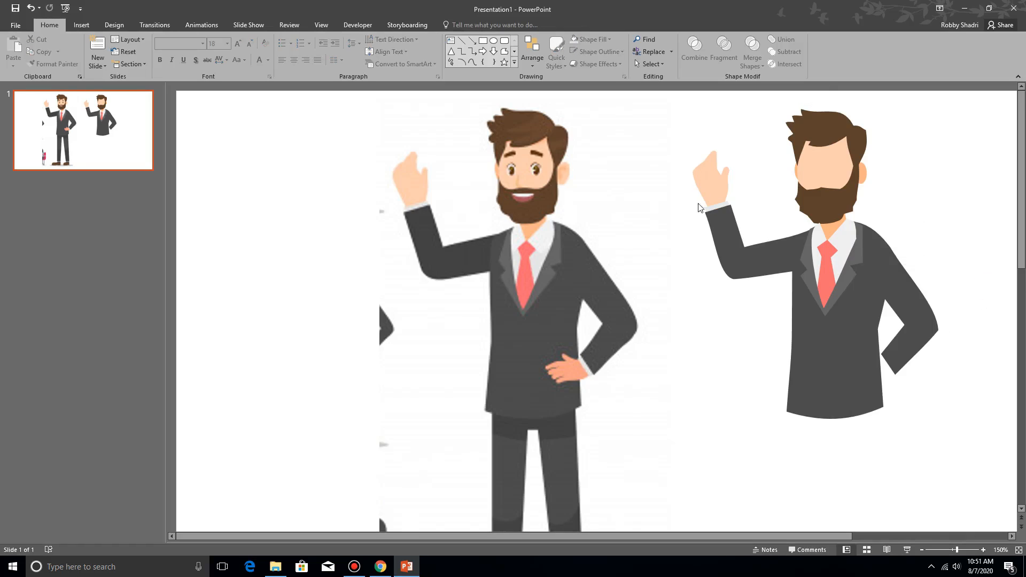
click(713, 181)
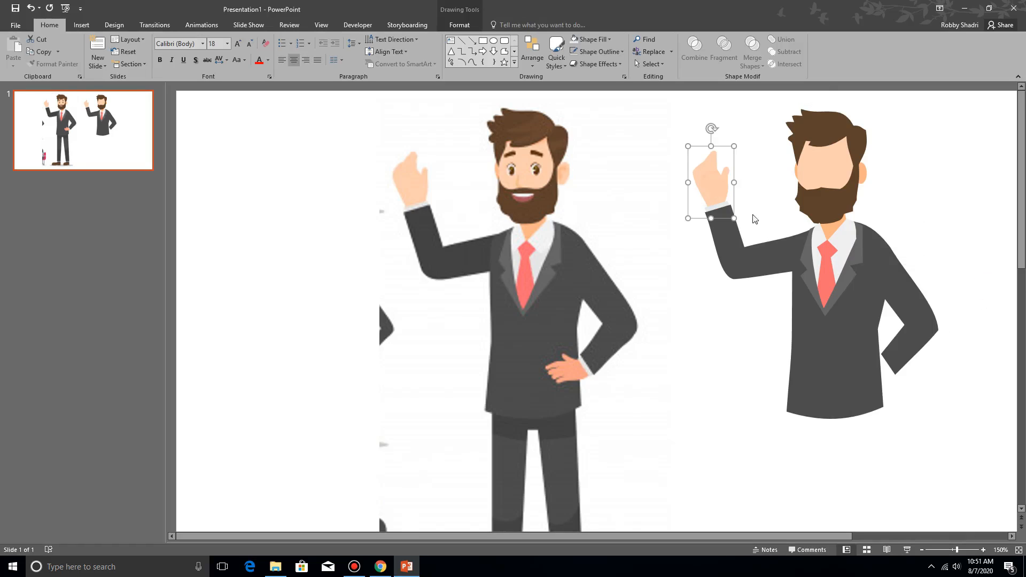
shift+click(773, 256)
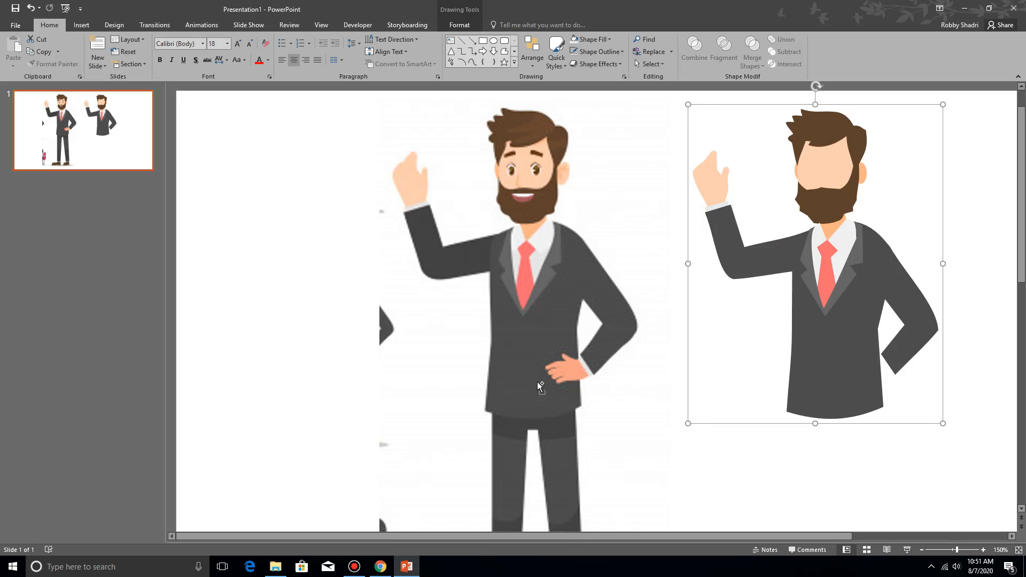
Trace the reference man's hand on the hip, with thumb and separate fingers, as a closed freeform extending over the cuff.
ctrl+scroll(540, 380, up, 5)
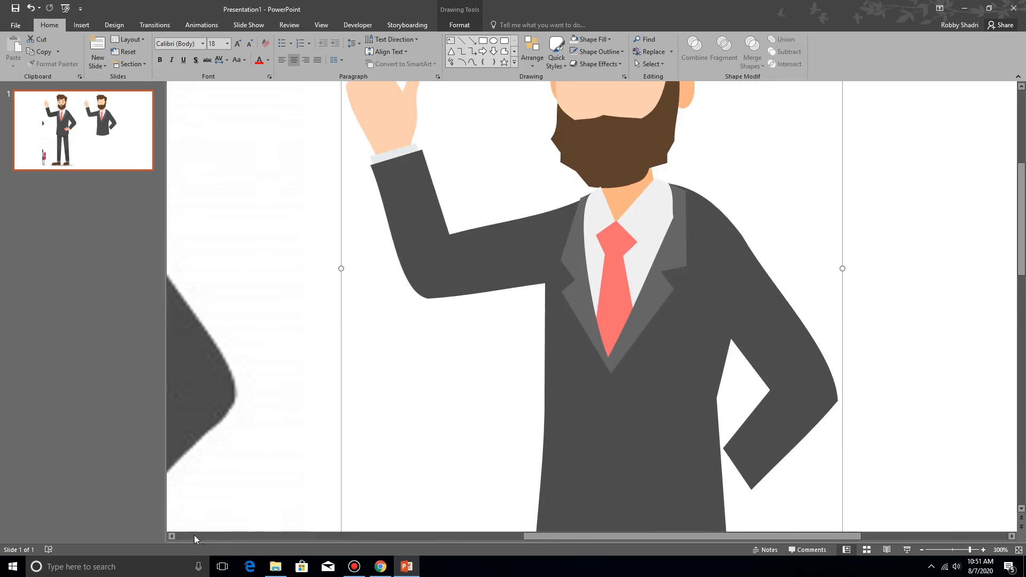
click(170, 537)
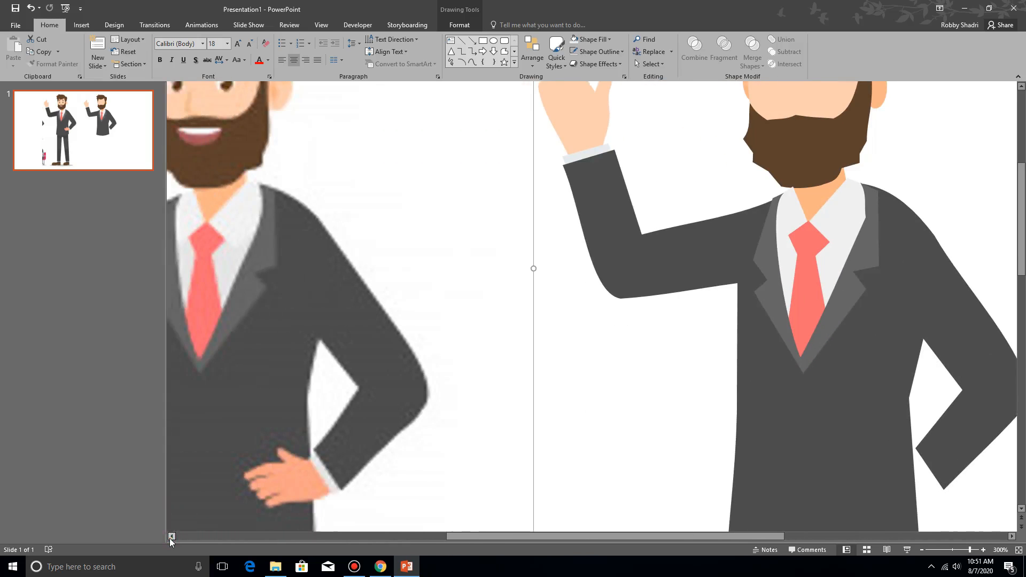
scroll(481, 428, down, 2)
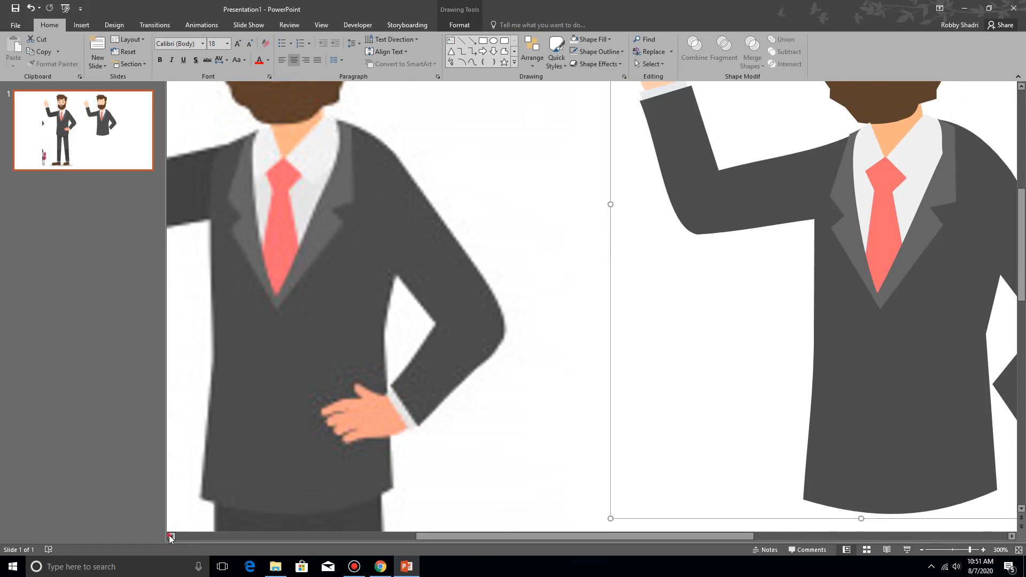
click(171, 536)
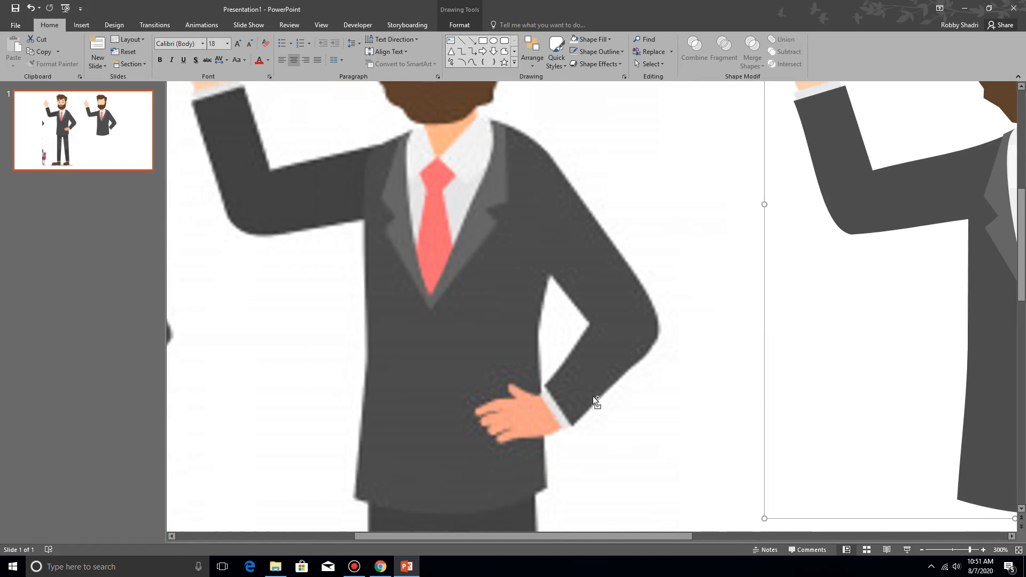
ctrl+scroll(592, 396, up, 3)
scroll(641, 412, down, 2)
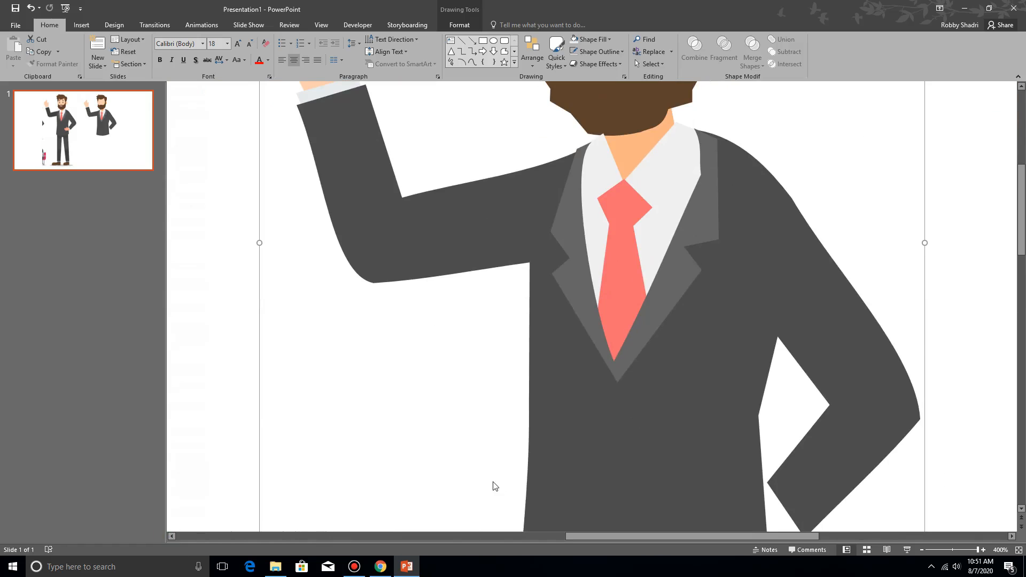
click(288, 535)
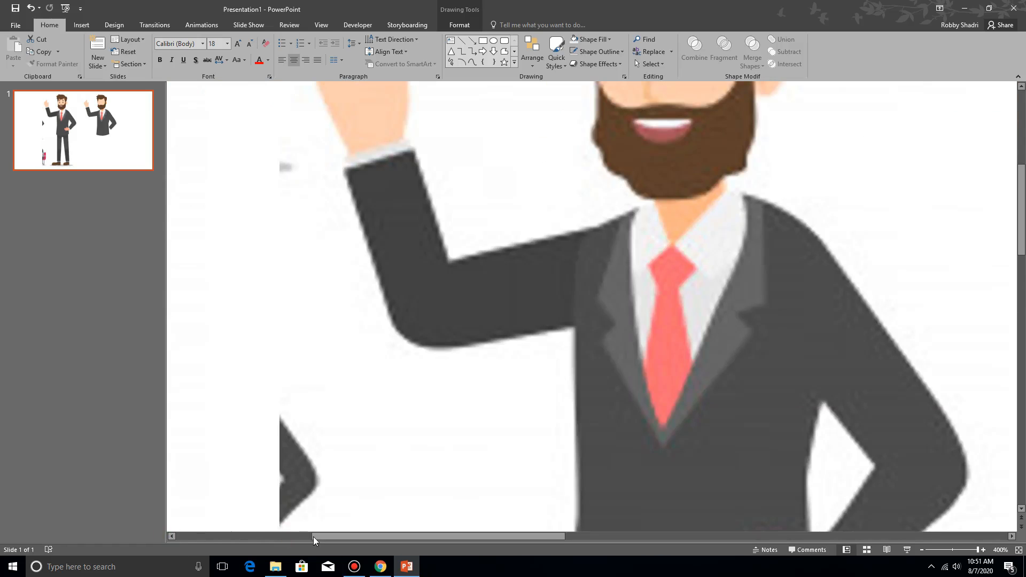
scroll(998, 424, down, 4)
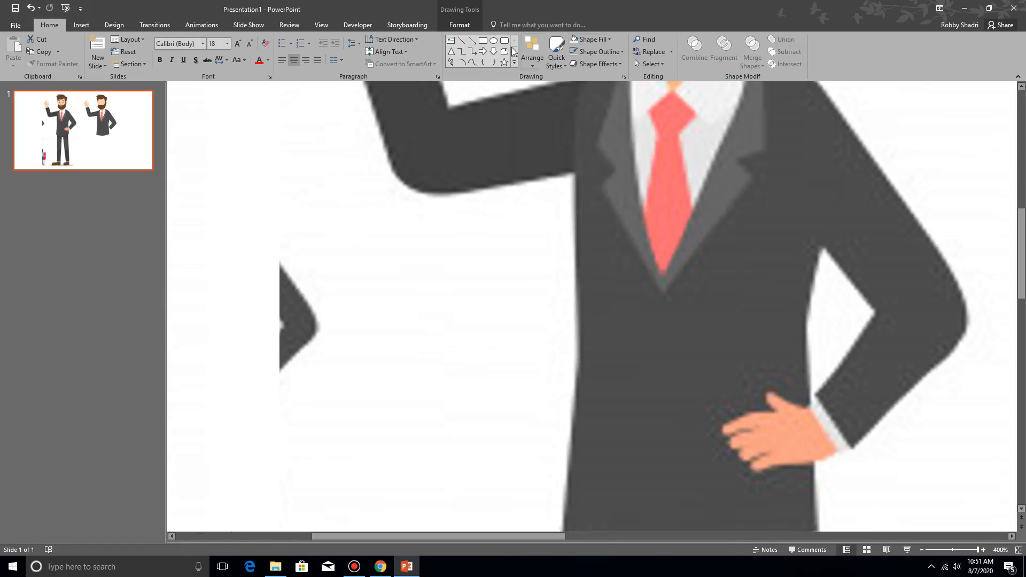
click(505, 52)
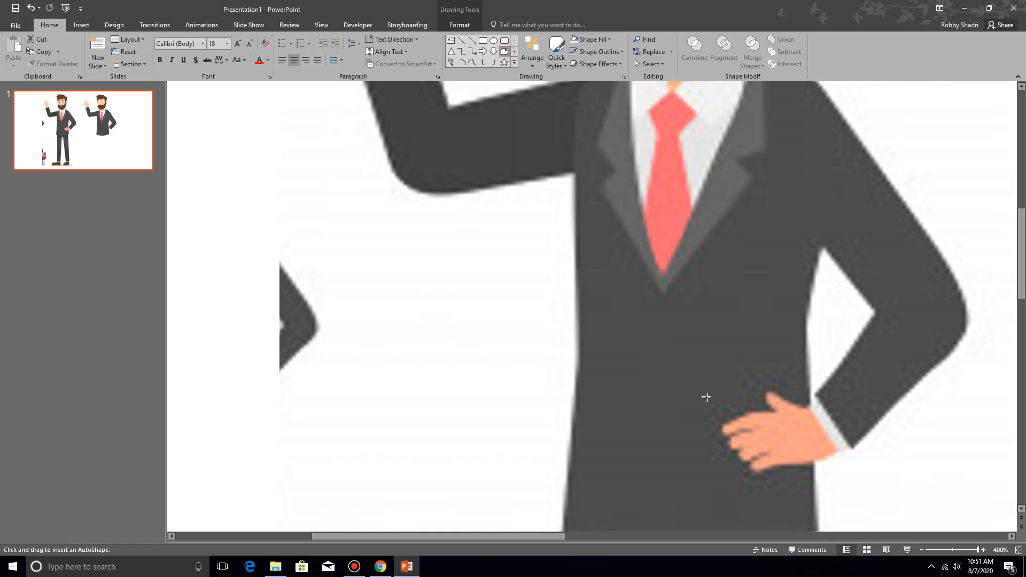
click(827, 394)
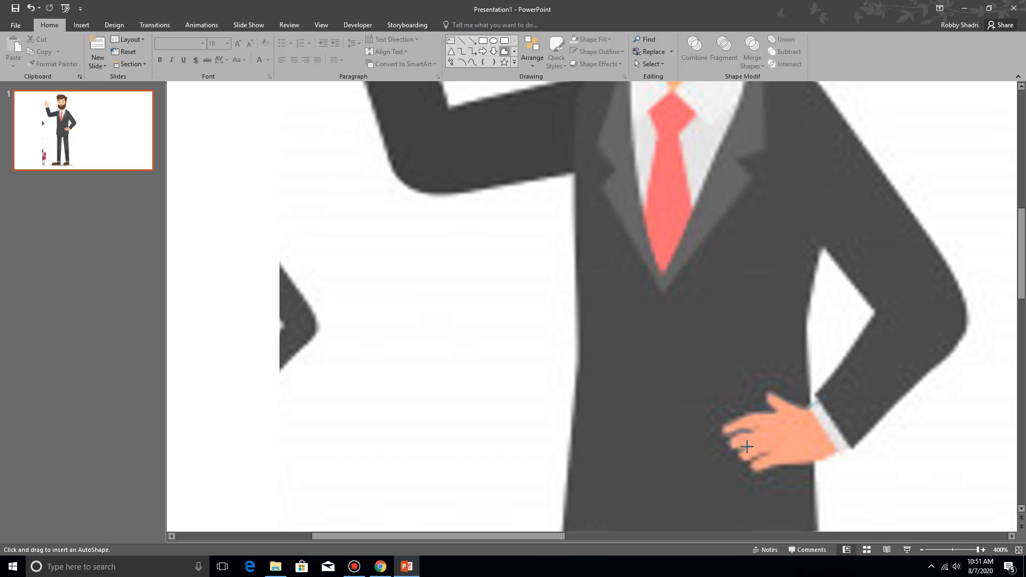
click(764, 443)
click(825, 460)
click(835, 452)
click(834, 399)
drag(798, 438, 623, 440)
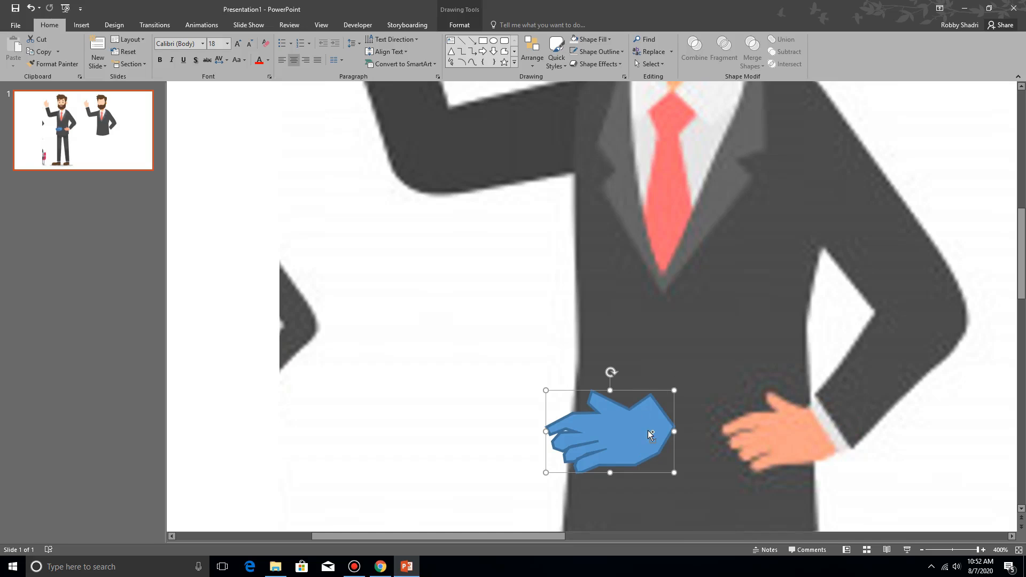
drag(650, 434, 826, 434)
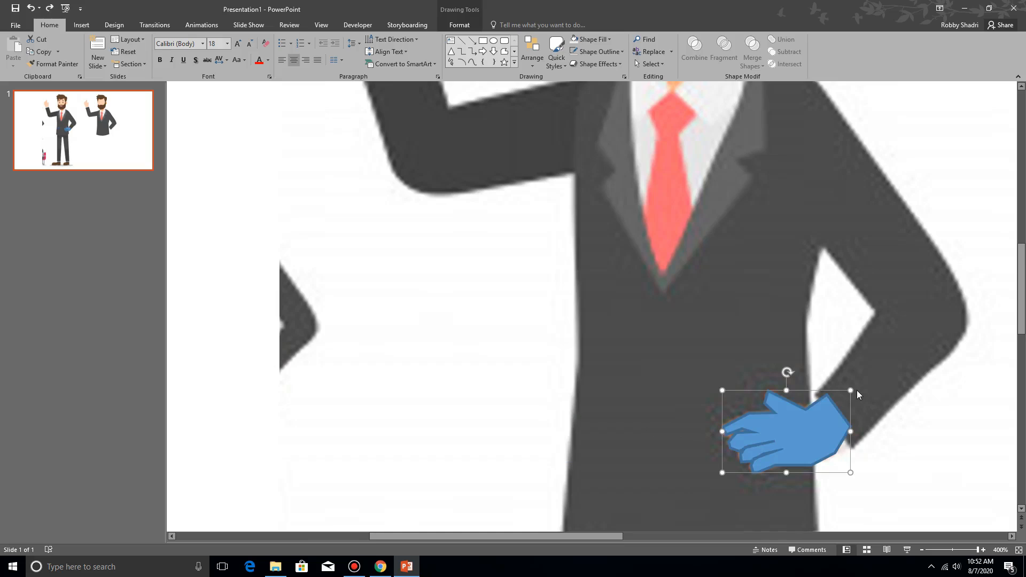
Clear the traced hip hand's fill and adjust its edit points around the thumb and upper fingertip to match the reference.
click(593, 40)
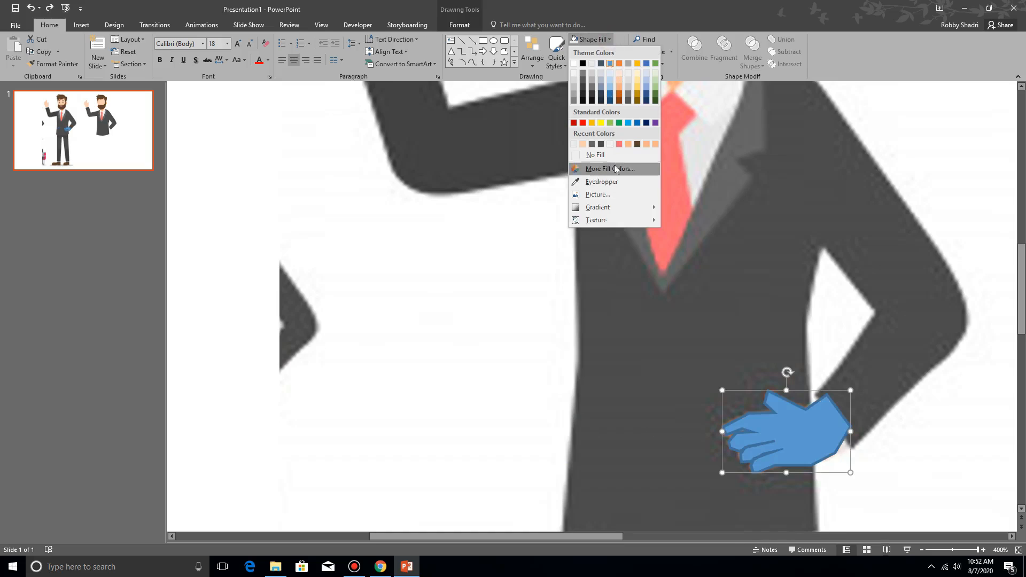
click(616, 156)
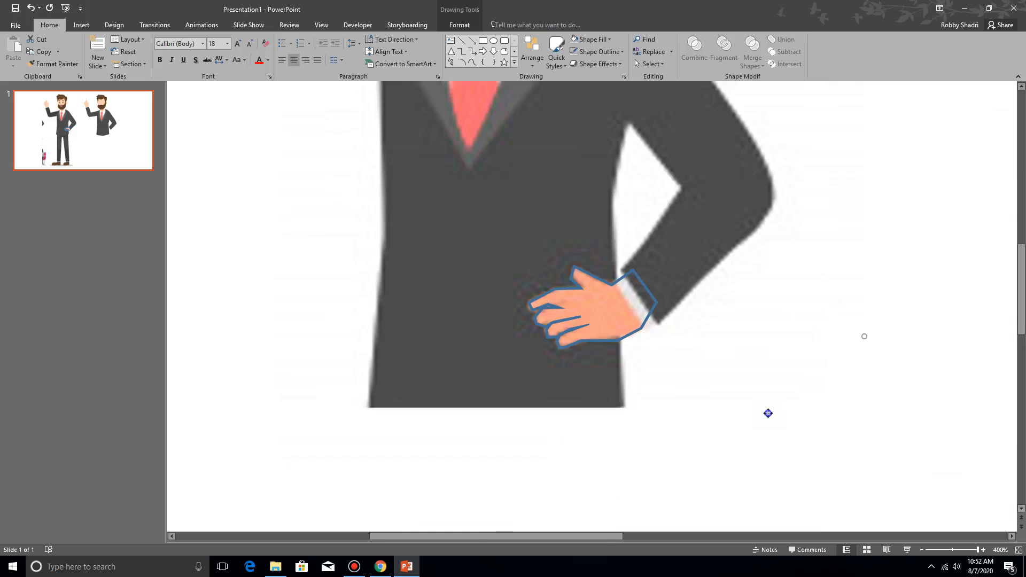
right_click(768, 414)
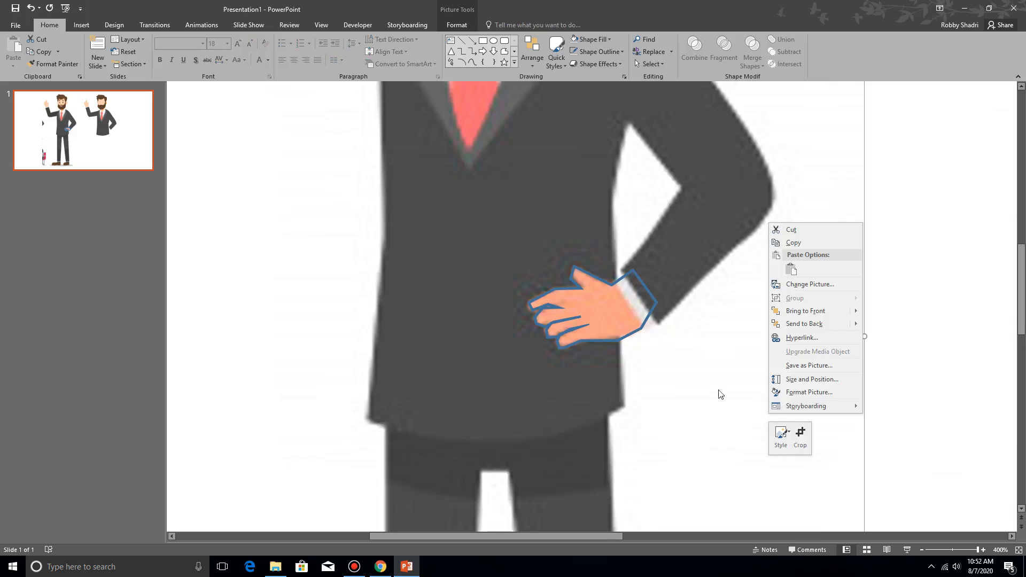
right_click(639, 334)
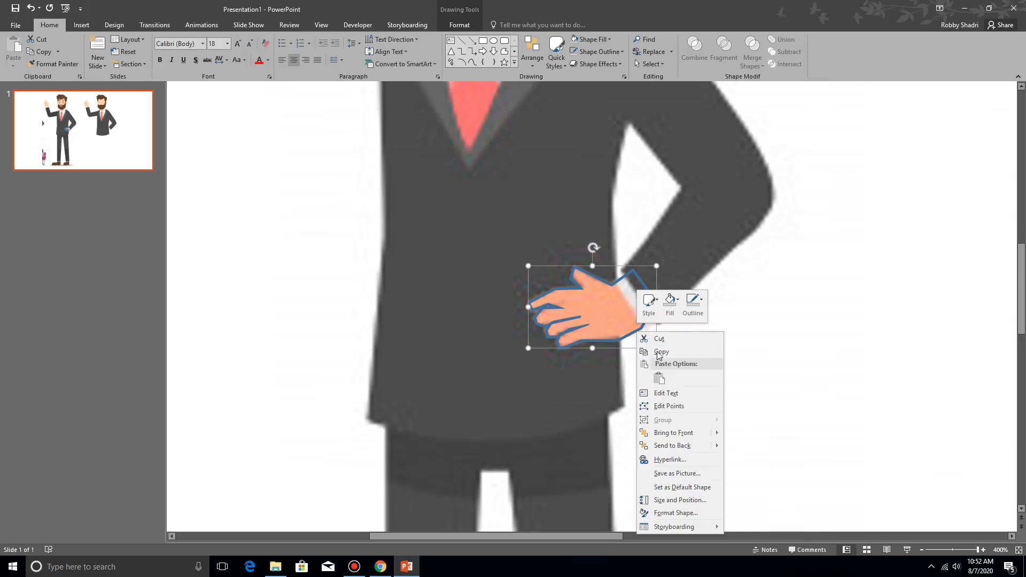
click(667, 406)
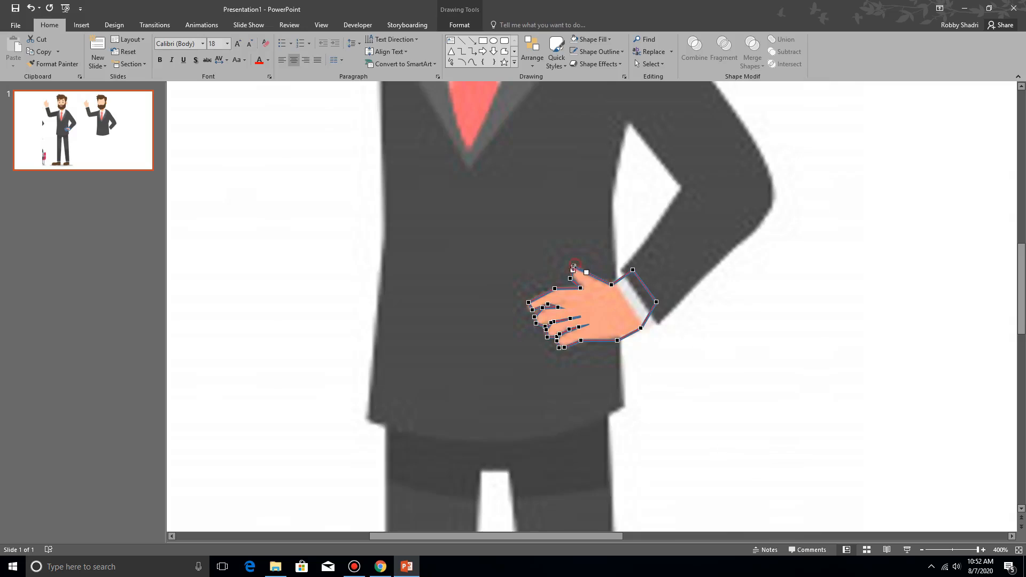
drag(570, 270, 570, 269)
click(555, 289)
click(528, 301)
drag(529, 305, 530, 295)
Adjust the points and curvature along the hip hand's lower edge to follow the reference palm and wrist.
click(619, 339)
click(641, 328)
click(621, 337)
click(593, 340)
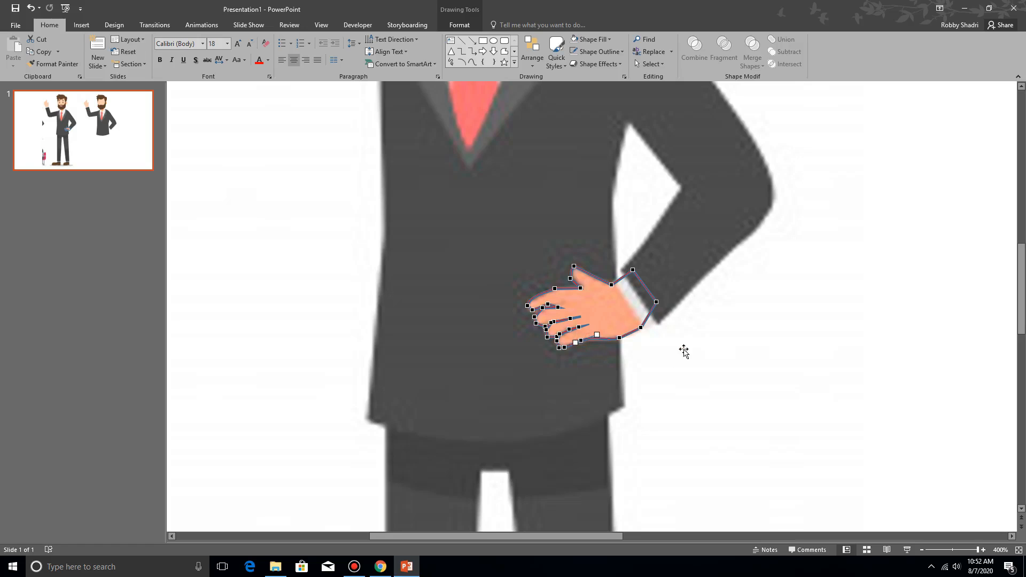
click(651, 344)
click(649, 314)
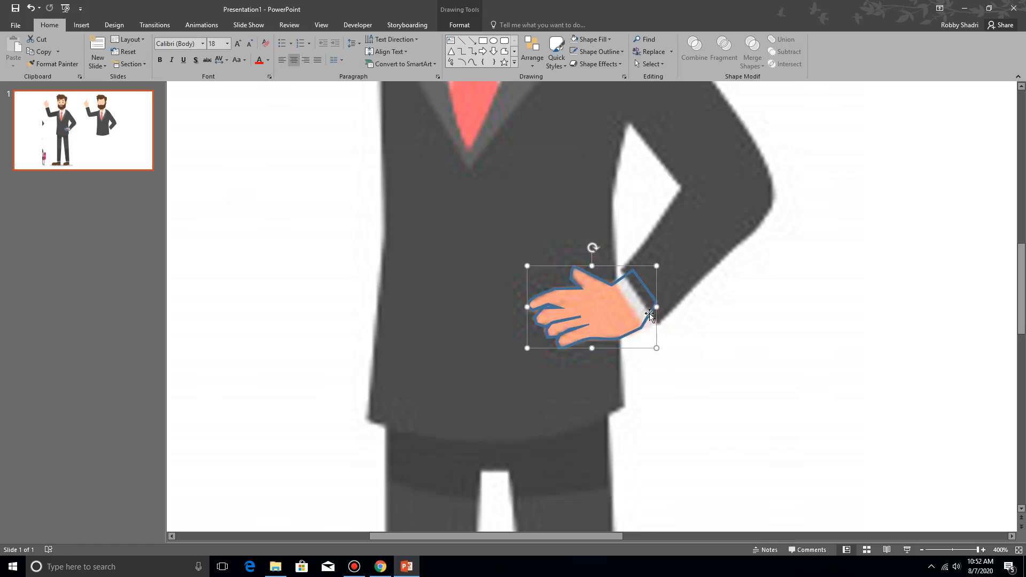
Move the traced hand beside the reference figure, fill it with the skin colour sampled from the reference hand, and remove its outline.
drag(650, 313, 818, 309)
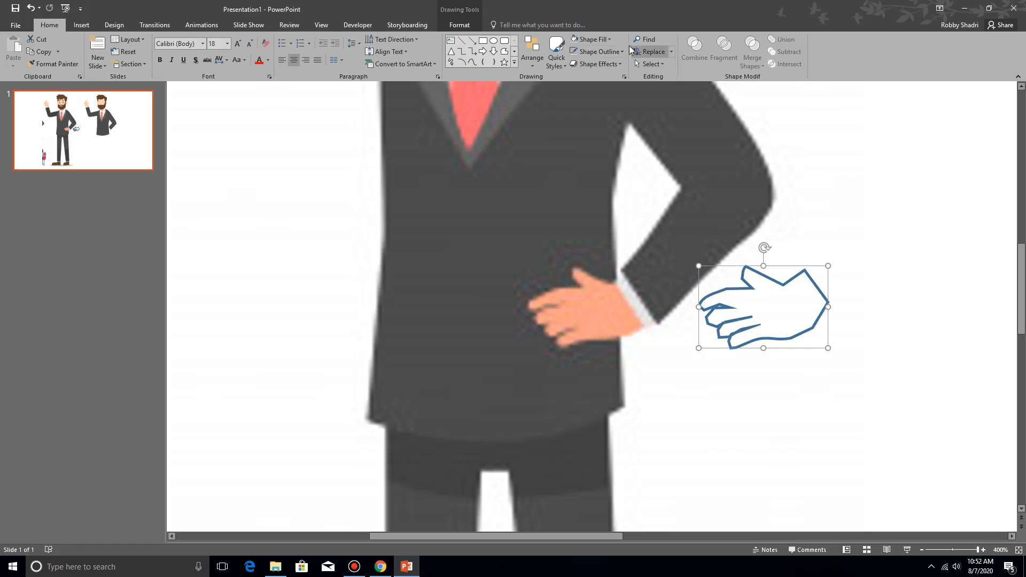
click(596, 39)
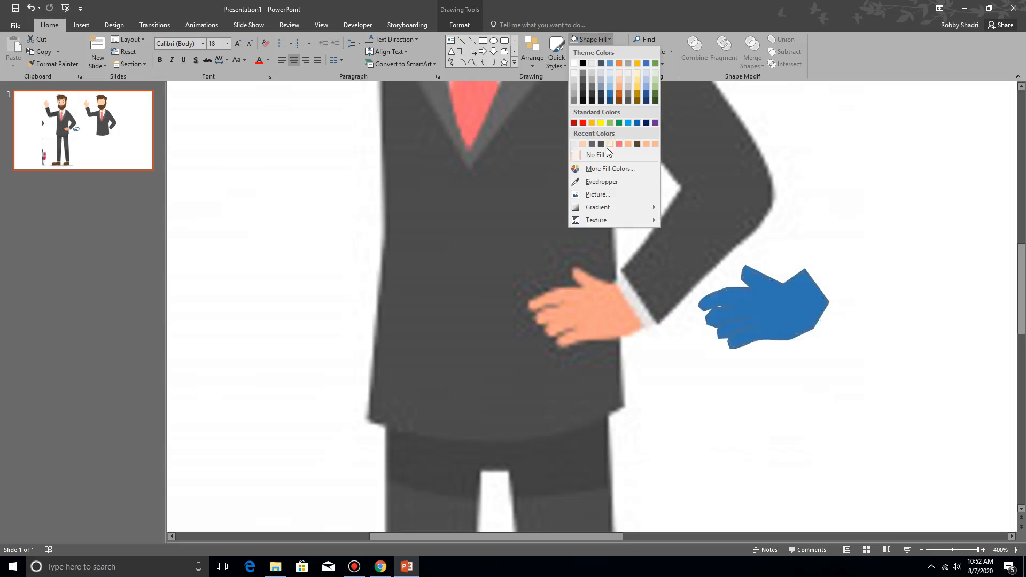
click(599, 181)
click(599, 294)
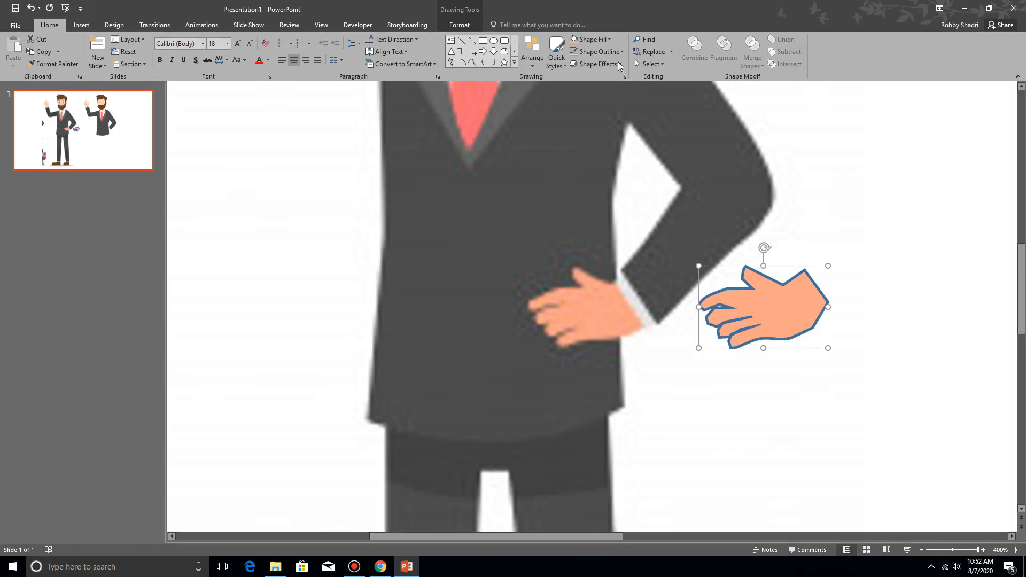
click(574, 52)
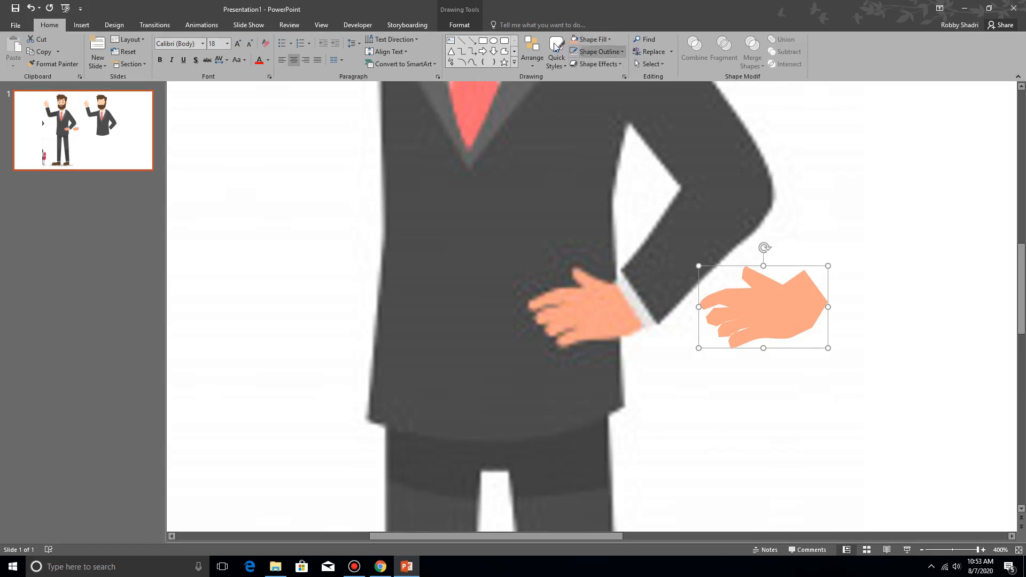
Trace the reference man's shirt cuff at the hip hand as a closed four-sided freeform.
click(503, 53)
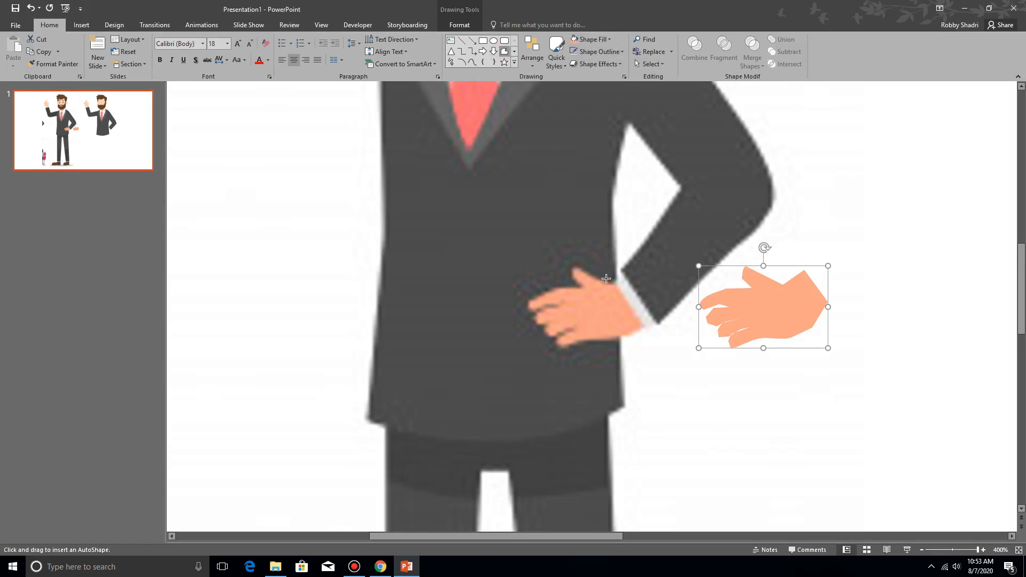
click(614, 284)
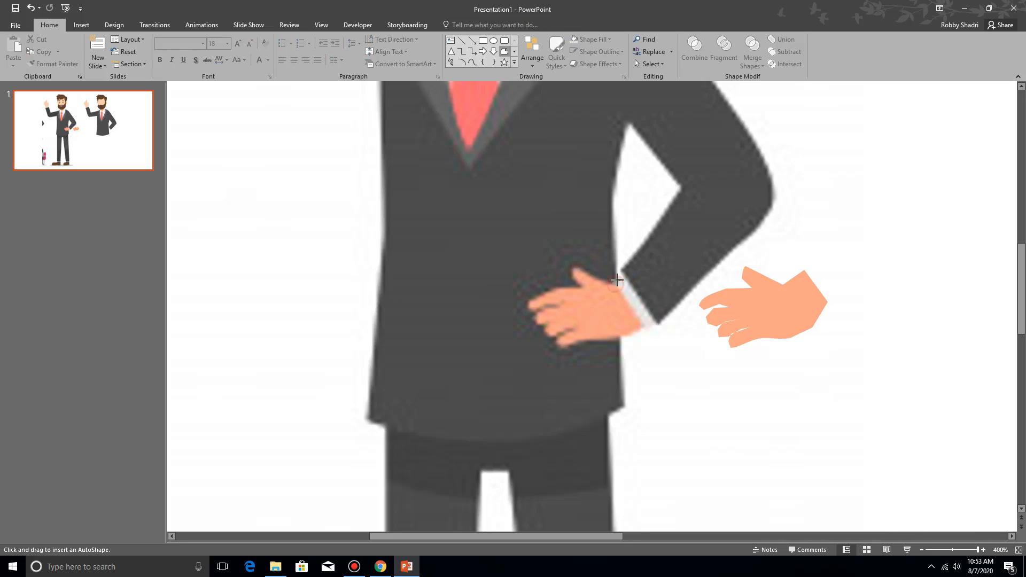
click(625, 275)
click(658, 323)
click(647, 332)
click(621, 288)
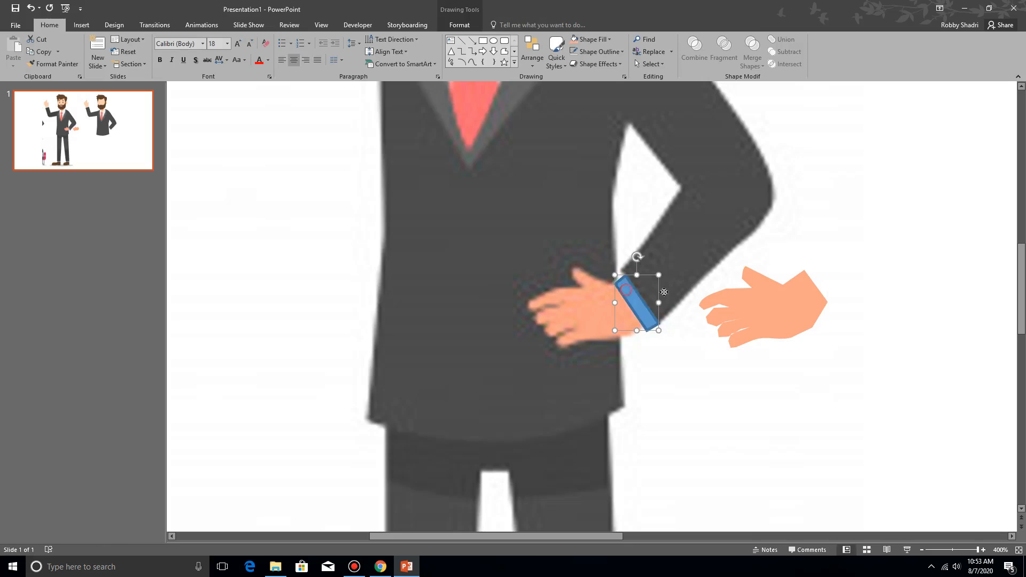
Move the cuff onto the new hand's wrist, fill it with the light grey sampled from the reference cuff, and remove its outline.
drag(628, 294, 798, 295)
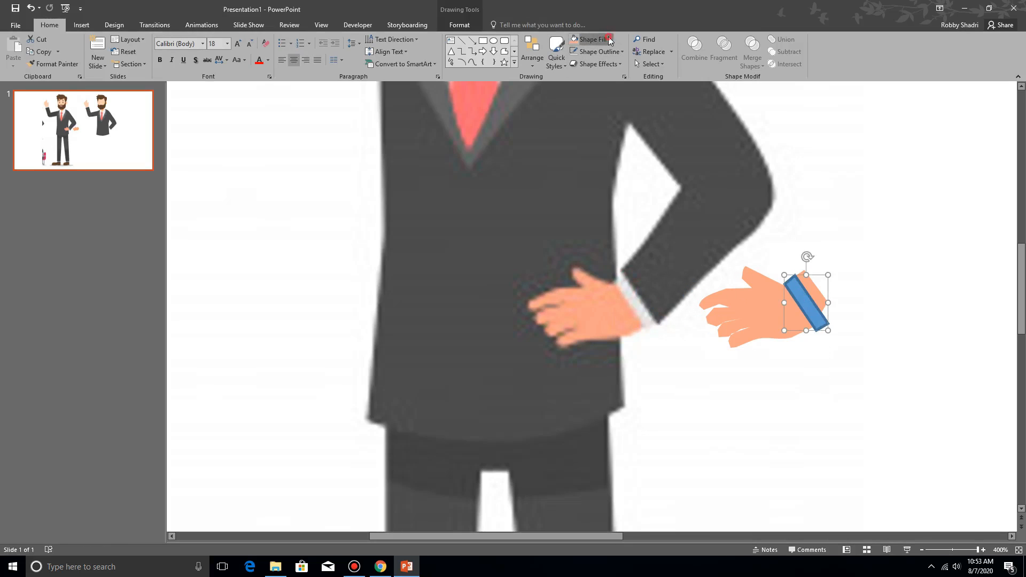
click(595, 39)
click(621, 179)
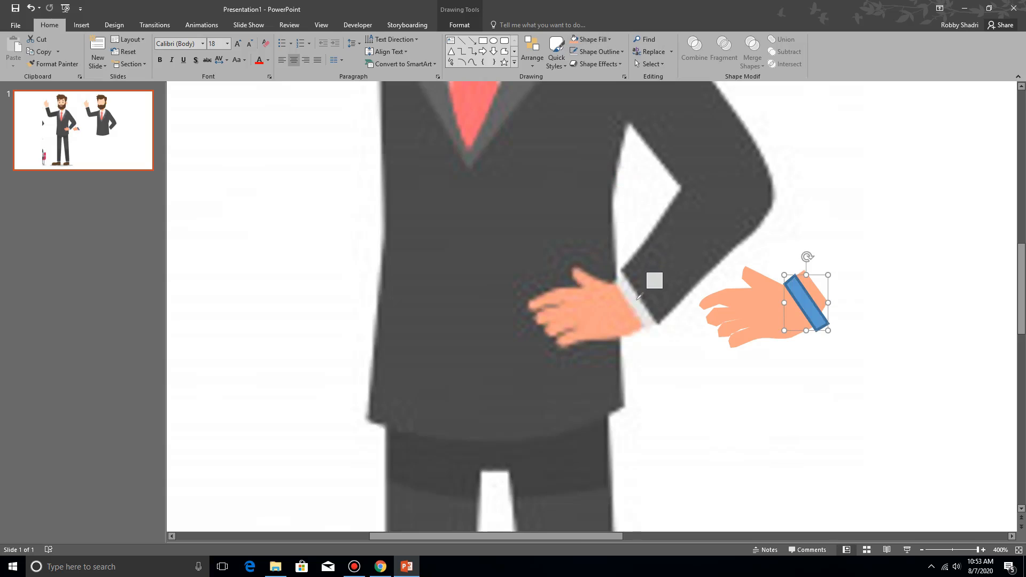
click(640, 296)
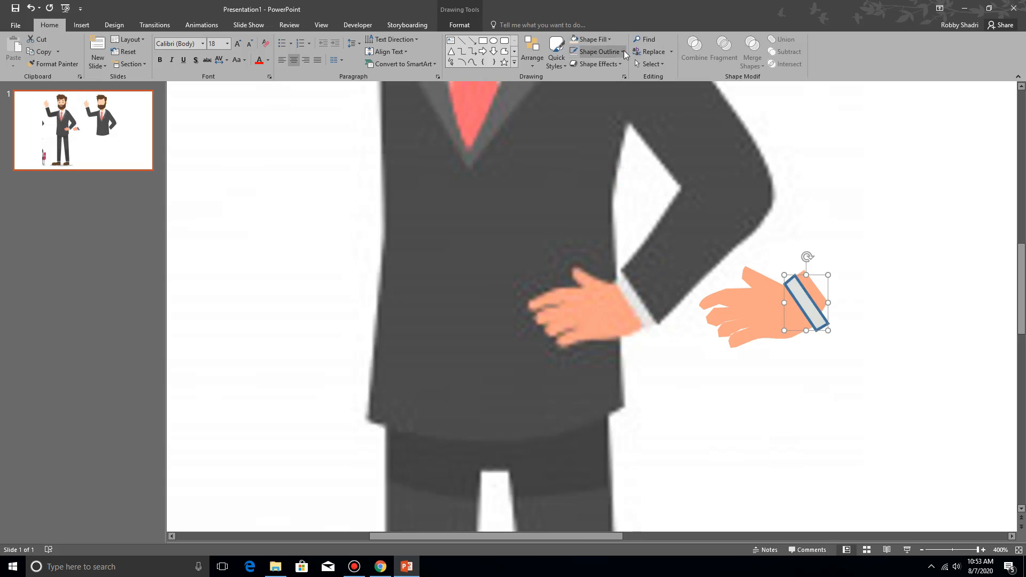
click(598, 52)
click(593, 167)
Move the new hand and cuff back over the reference hip hand and group them.
click(765, 309)
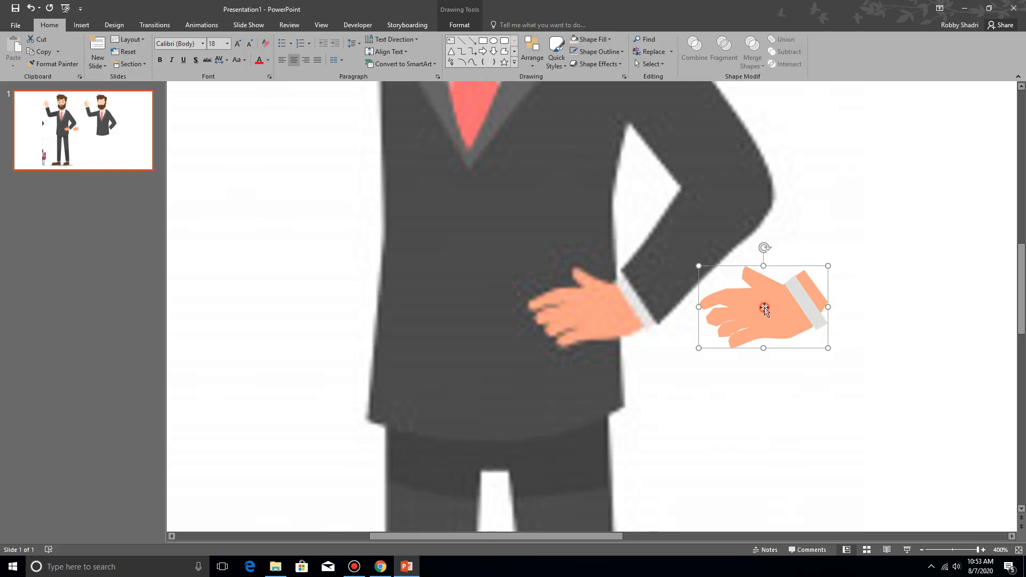
drag(730, 308, 592, 314)
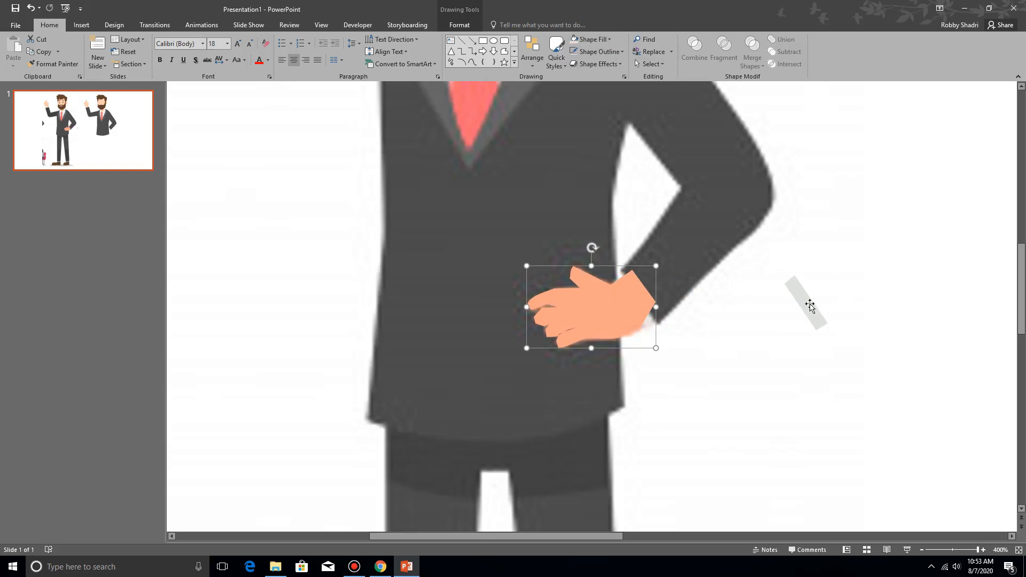
click(810, 306)
drag(810, 307, 638, 306)
shift+click(584, 306)
key(ctrl+g)
Move the grouped hip hand onto the end of the new figure's bent sleeve and nudge it into alignment.
scroll(586, 304, down, 5)
drag(564, 306, 865, 327)
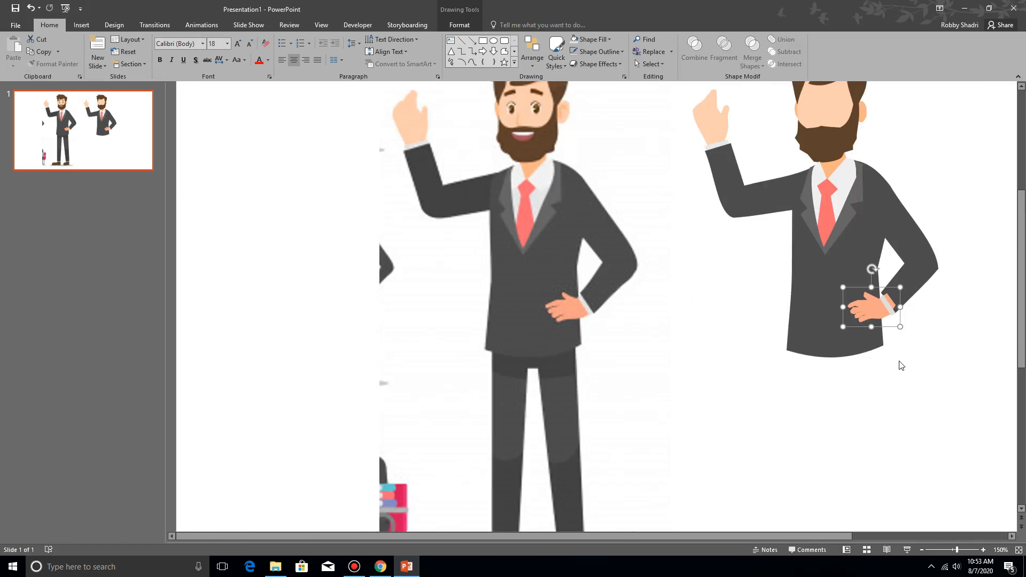
key(ctrl+Up)
key(ctrl+Left)
key(ctrl+Right)
key(ctrl+Left)
key(ctrl+Right)
key(ctrl+Left)
key(ctrl+Left)
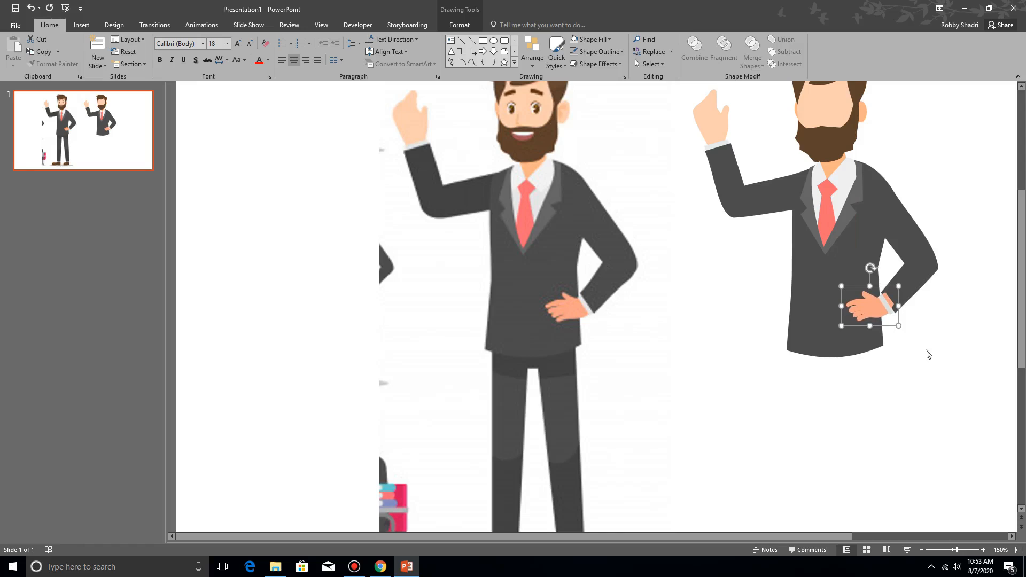
Ungroup the new figure's hip hand and cuff.
scroll(911, 347, up, 5)
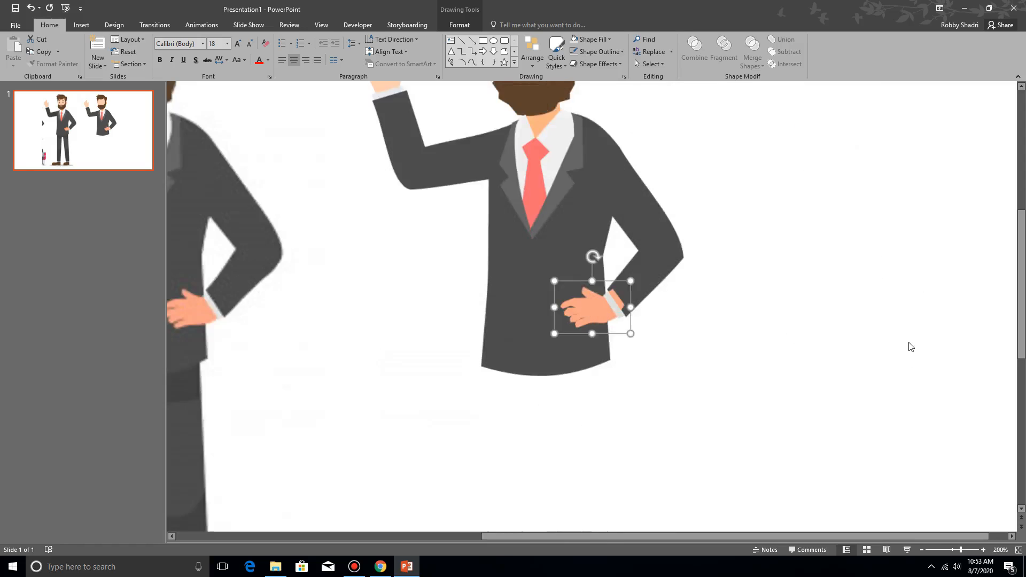
scroll(911, 347, up, 20)
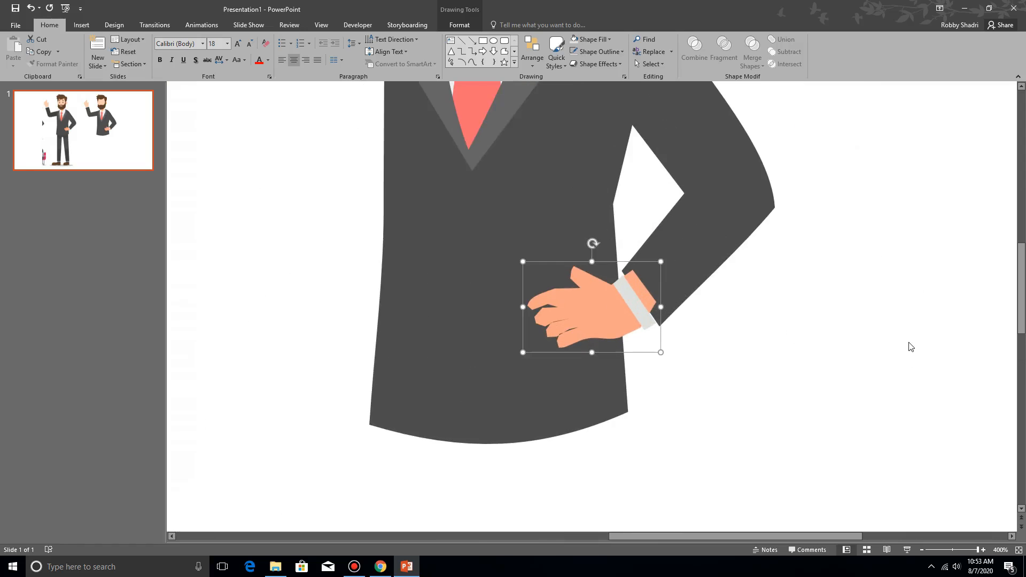
click(721, 351)
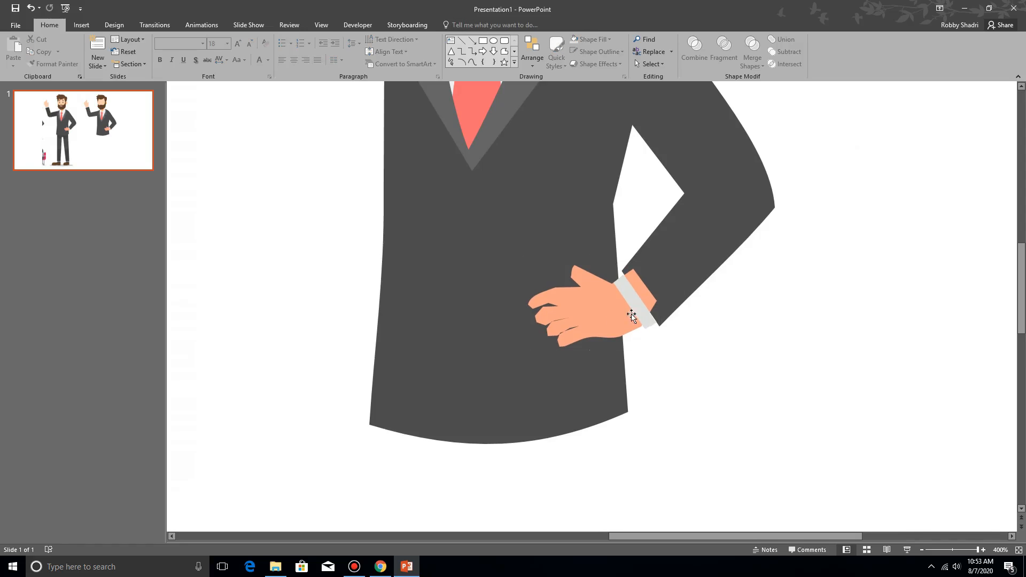
click(614, 320)
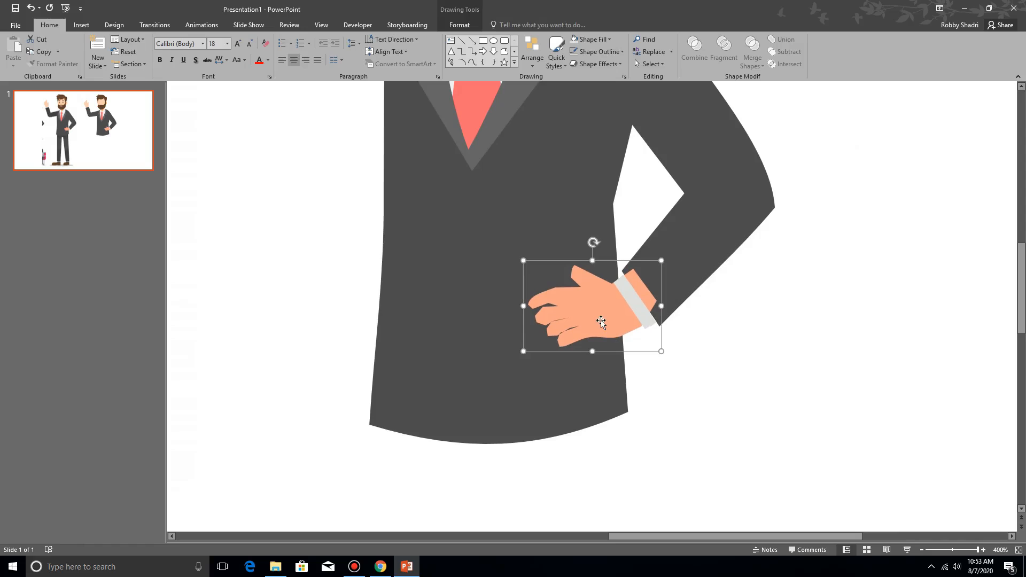
click(779, 360)
click(618, 319)
Duplicate the cuff and position the copy against the original's sleeve side, covering the excess wrist.
click(643, 318)
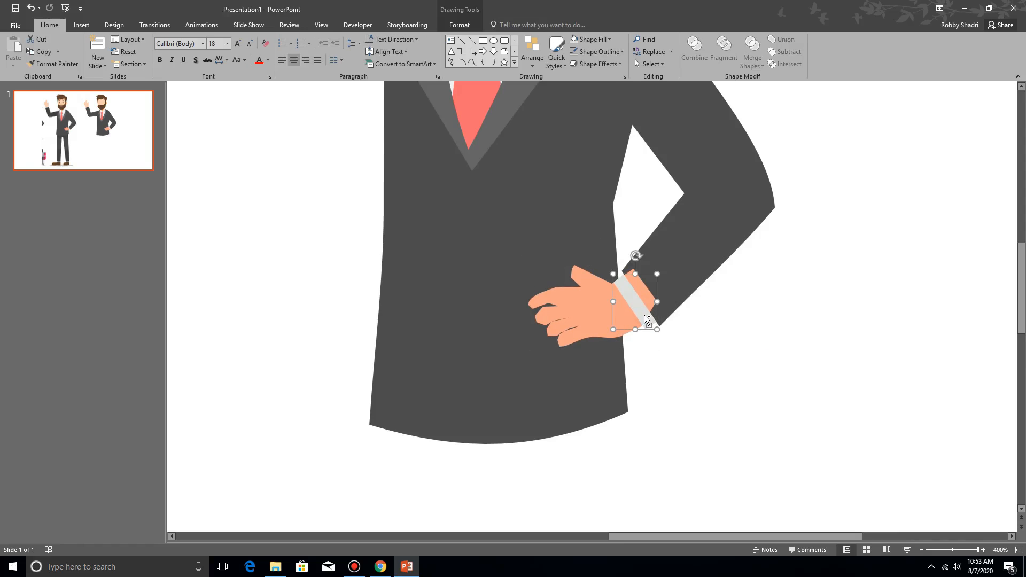
drag(643, 315, 660, 288)
key(Left)
key(Down)
key(Left)
key(Down)
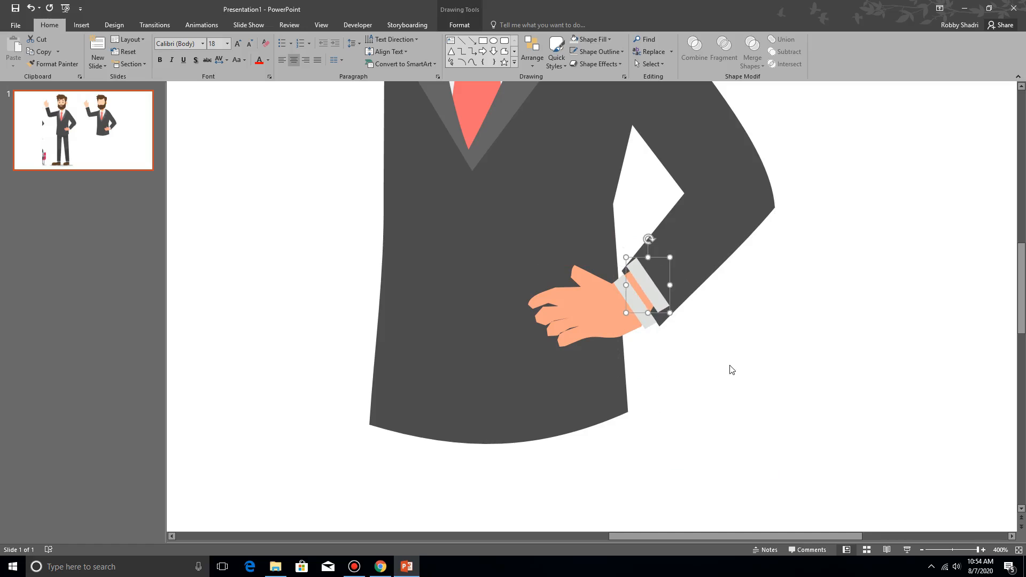
key(Left)
key(Down)
key(Left)
key(Down)
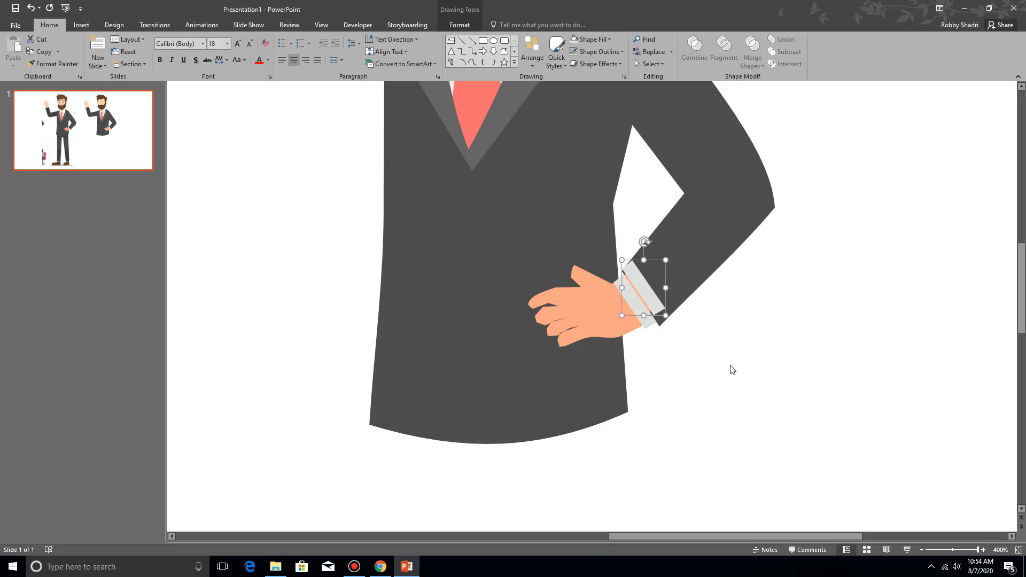
key(Right)
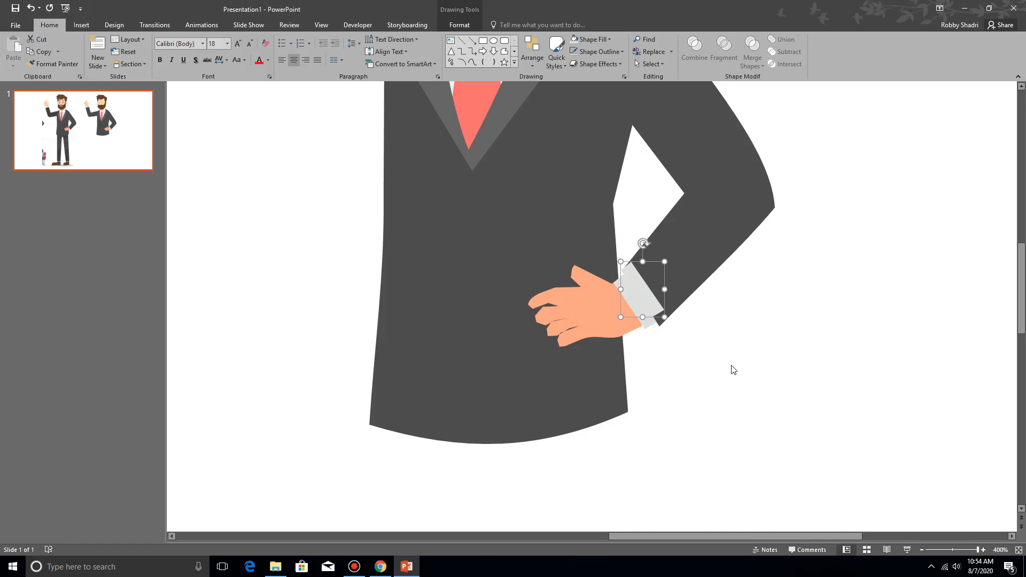
Fragment the hip hand with the duplicate cuff and delete the leftover pieces lying over the sleeve.
click(571, 311)
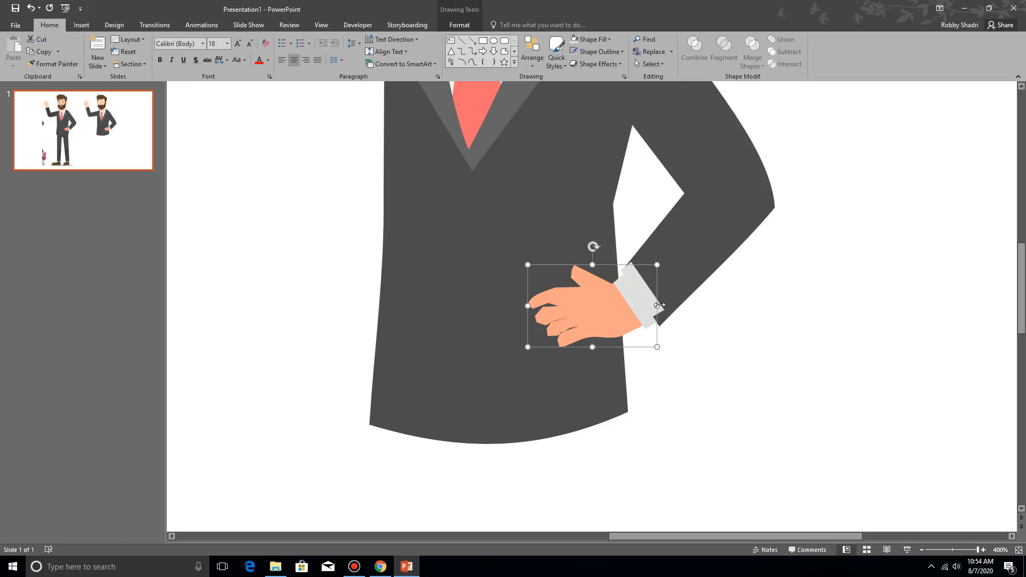
shift+click(650, 294)
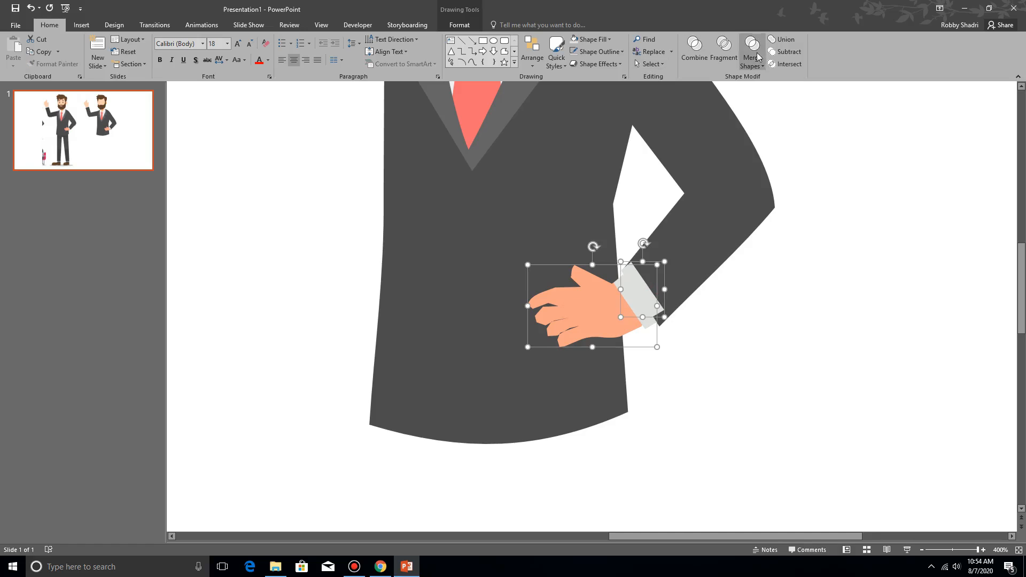
click(725, 53)
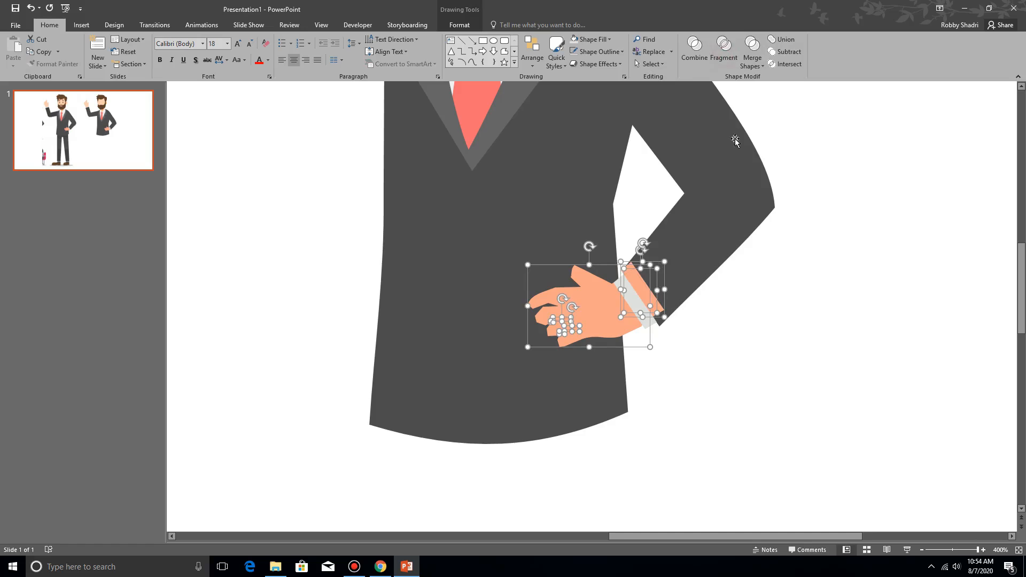
click(714, 305)
click(645, 285)
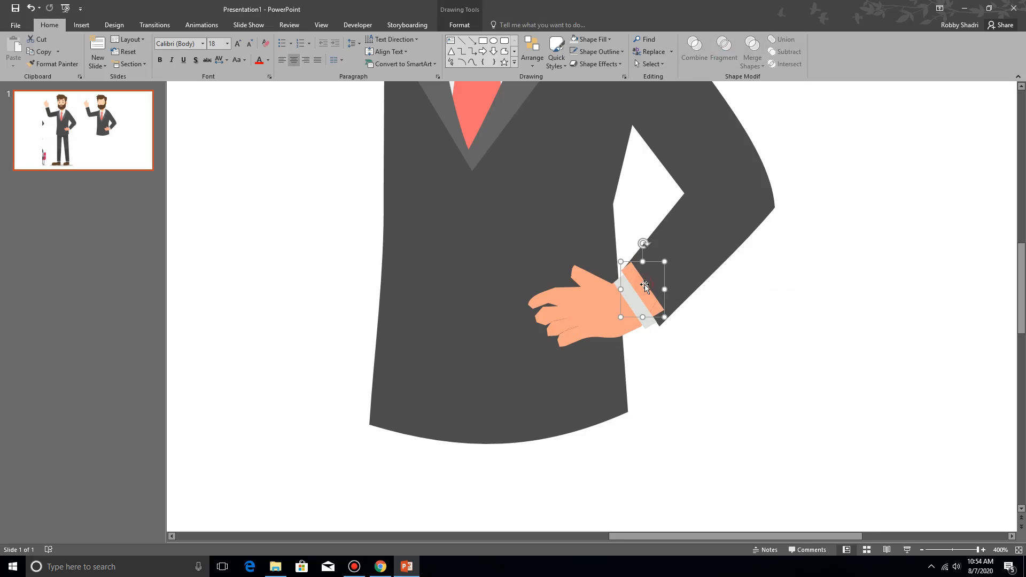
key(Delete)
click(655, 298)
key(Delete)
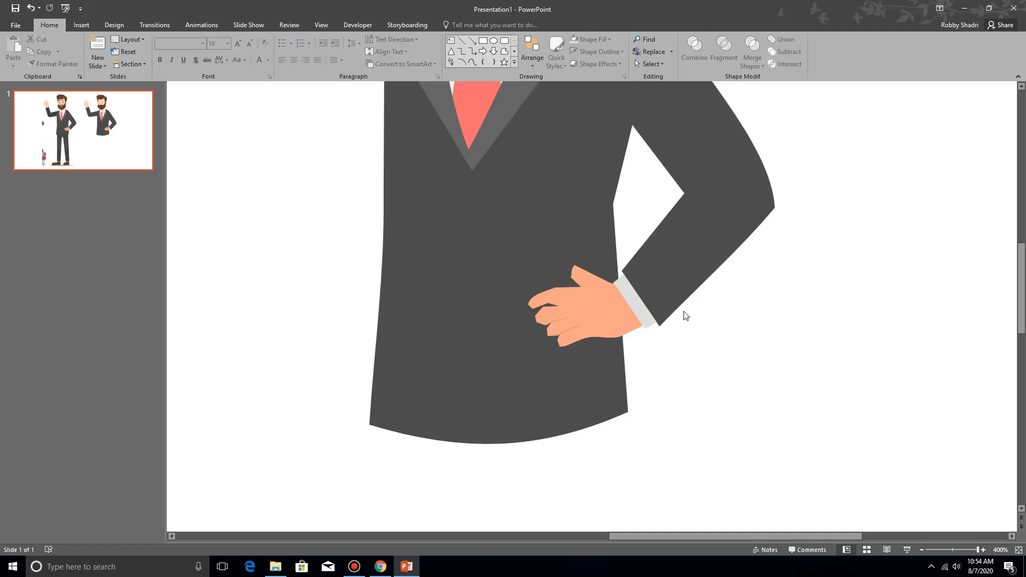
Group the hip hand and cuff with the rest of the new figure.
click(613, 309)
shift+click(650, 321)
shift+click(684, 272)
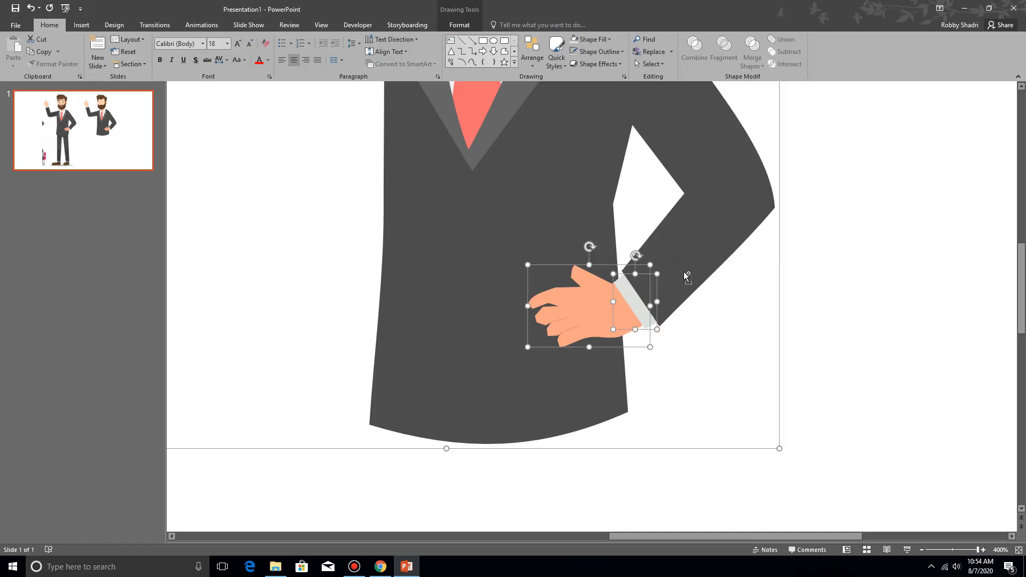
key(Escape)
scroll(730, 342, down, 10)
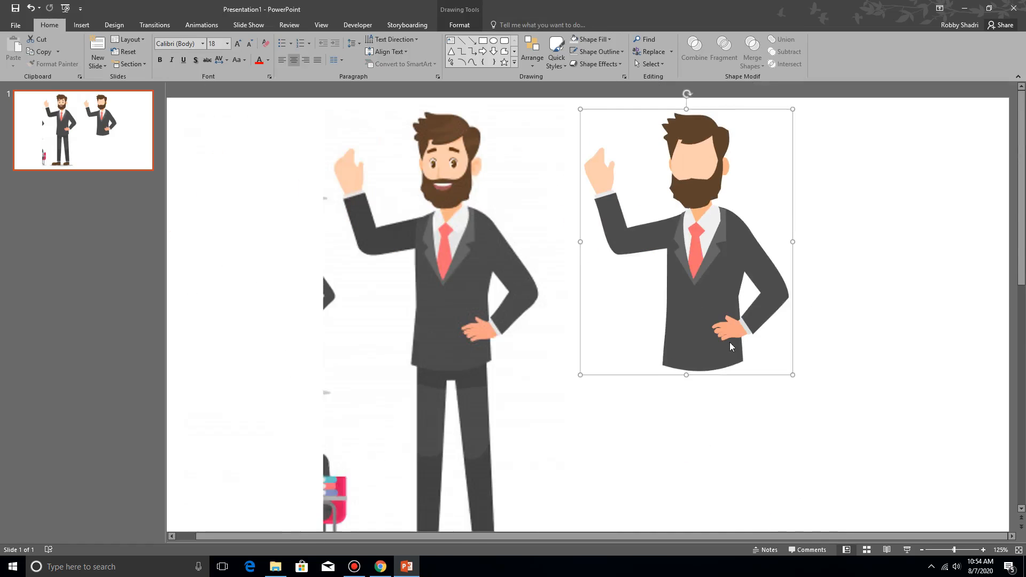
Move the grouped new figure horizontally, farther away from the reference picture.
scroll(729, 346, down, 1)
click(781, 437)
click(715, 250)
drag(715, 250, 781, 249)
click(801, 481)
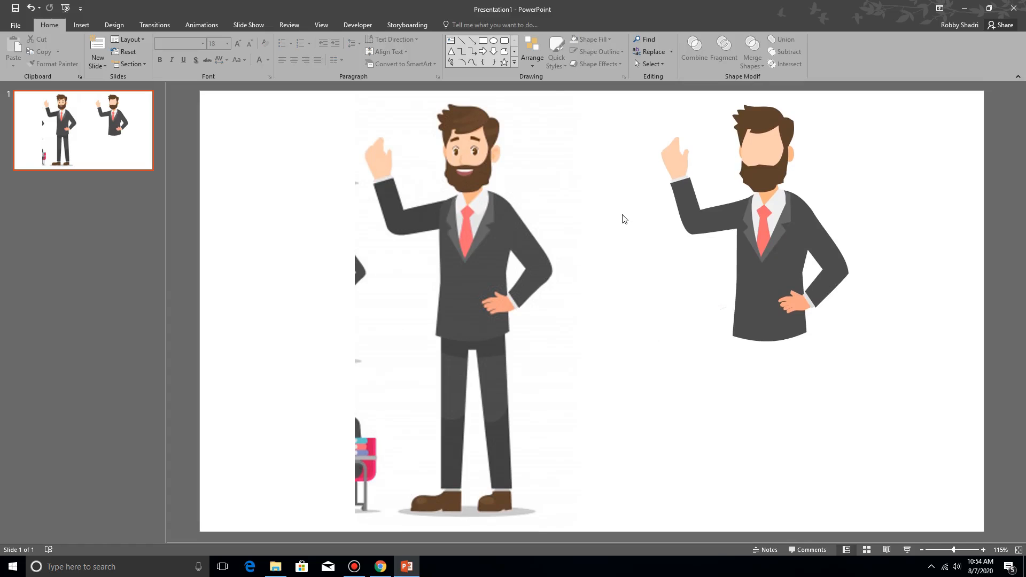
Trace the reference's smaller shoe, under the leg on the hip-hand side, as a closed freeform including the heel notch.
click(503, 51)
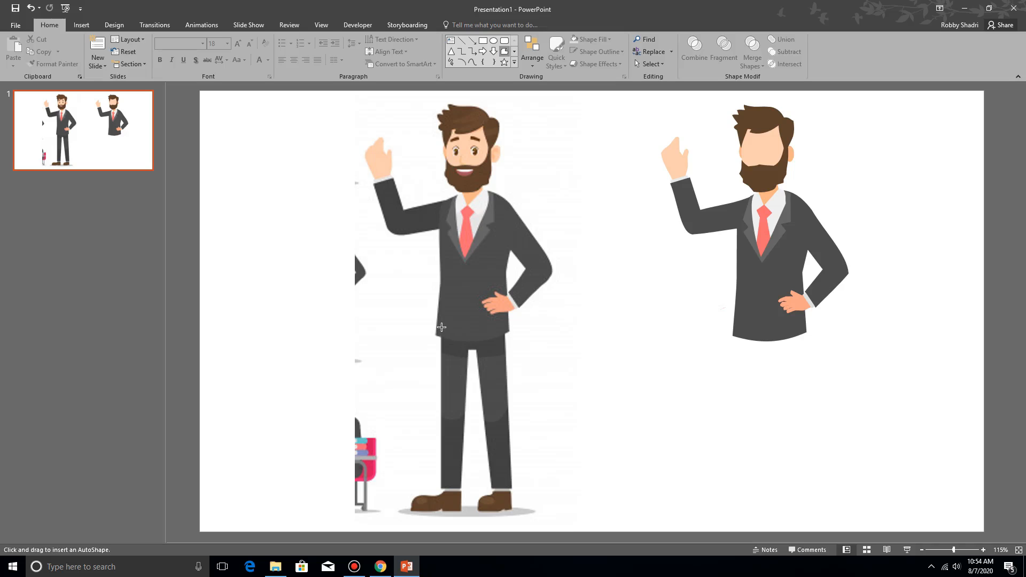
ctrl+scroll(442, 327, up, 8)
scroll(439, 347, down, 5)
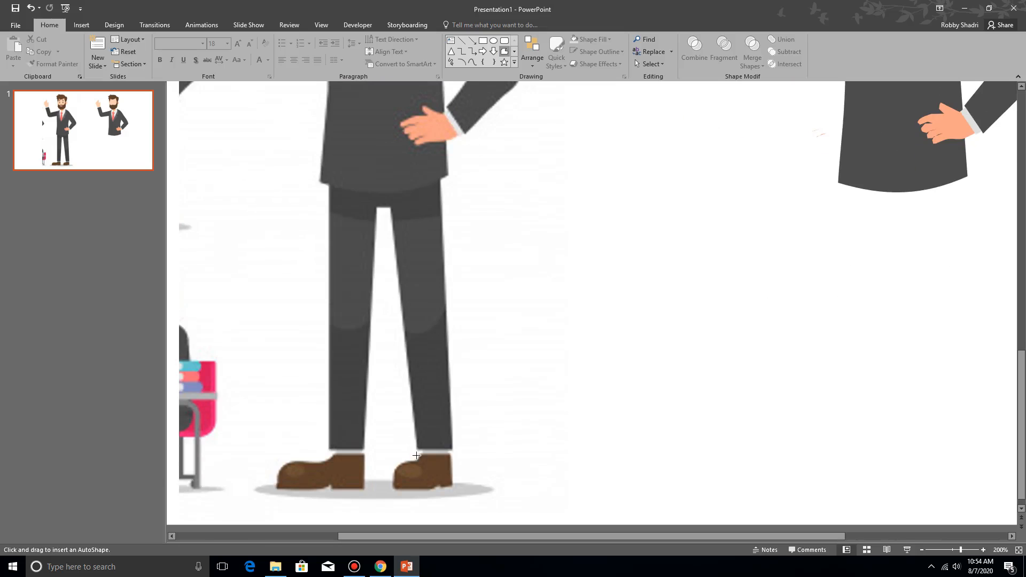
ctrl+scroll(442, 487, up, 5)
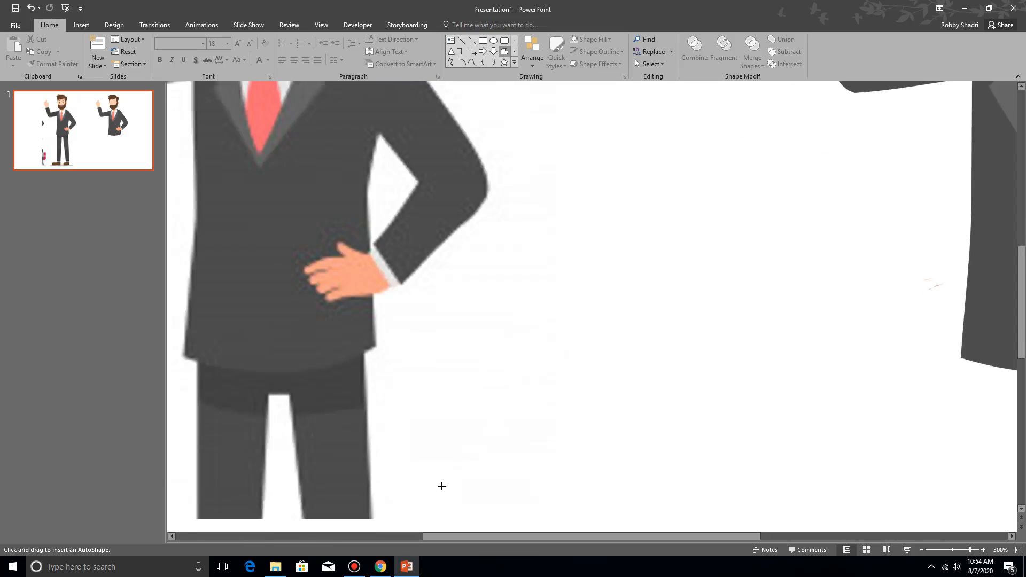
scroll(440, 485, down, 8)
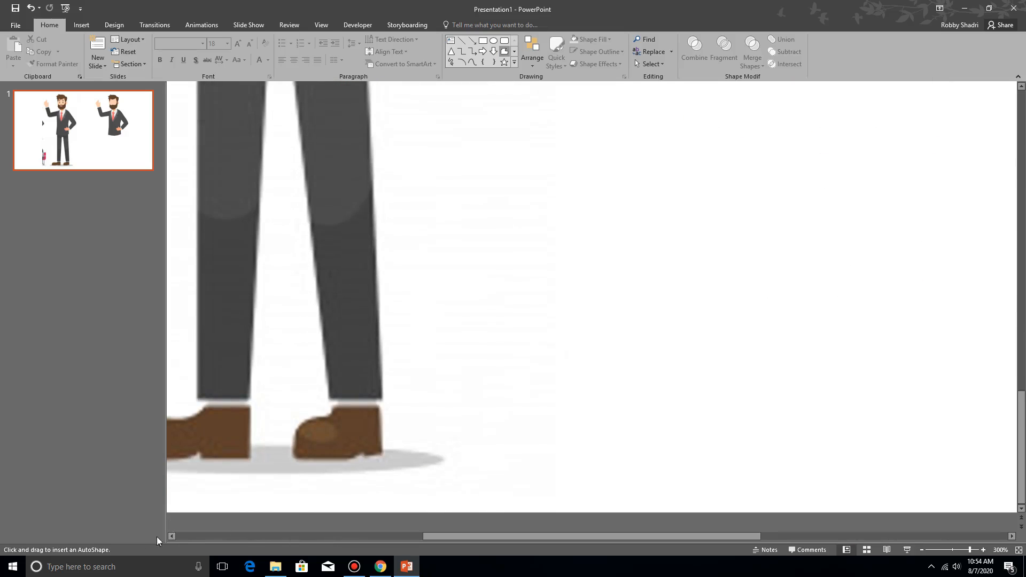
click(171, 536)
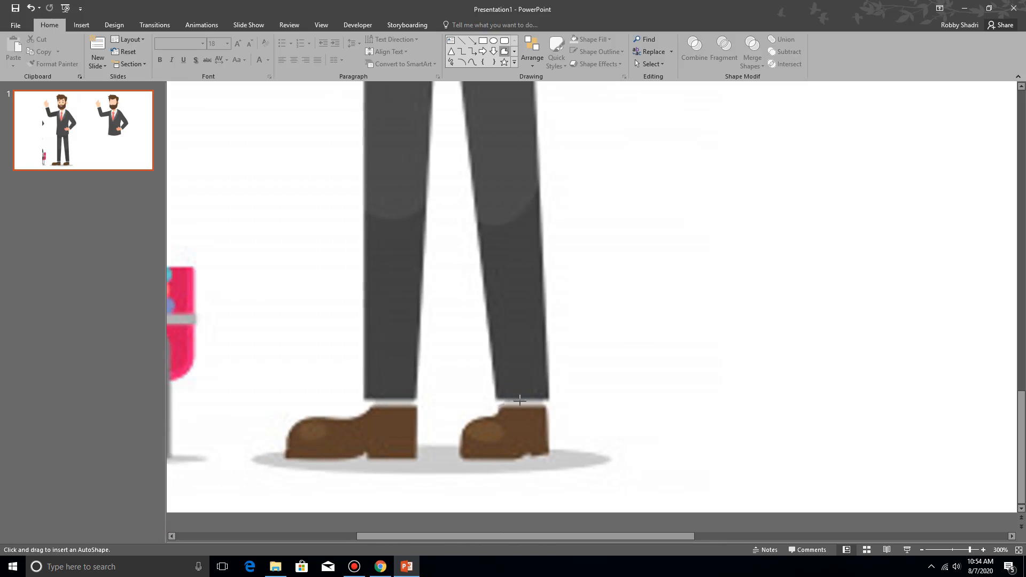
click(547, 405)
click(550, 454)
click(464, 430)
click(498, 416)
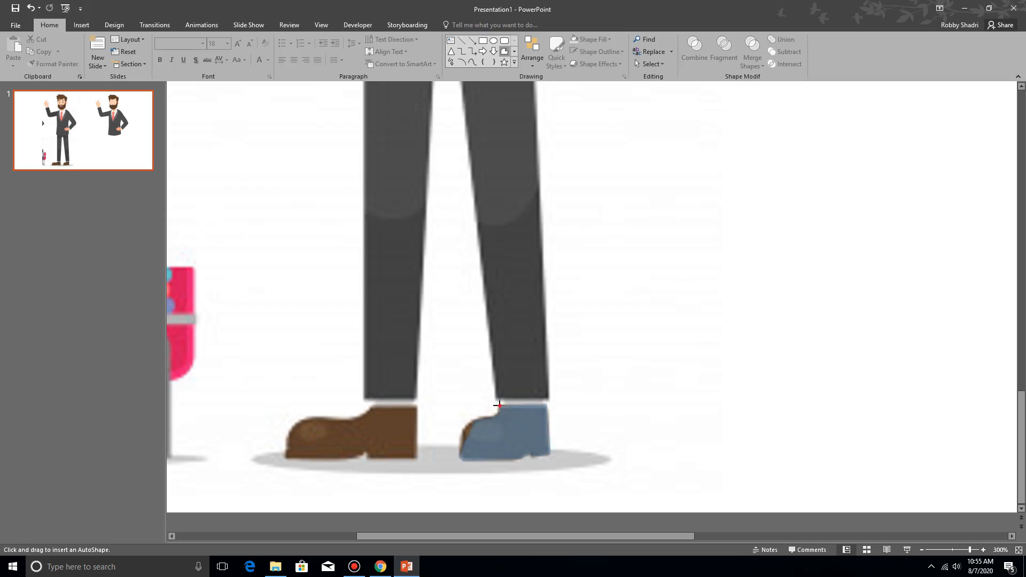
click(498, 405)
Remove the fill of the traced shoe so the reference shows through, and postpone the Windows update reminder.
click(609, 39)
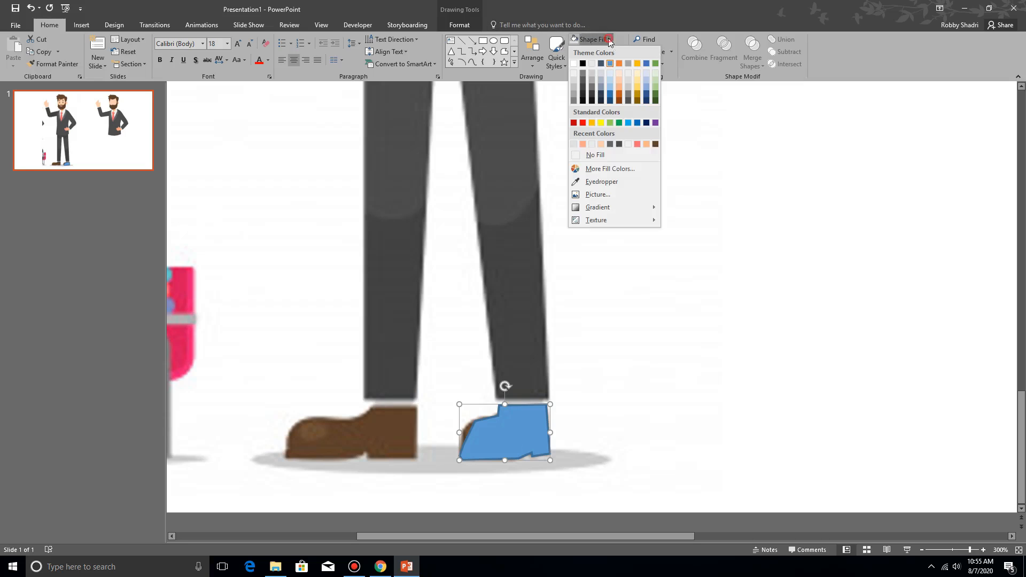
click(655, 144)
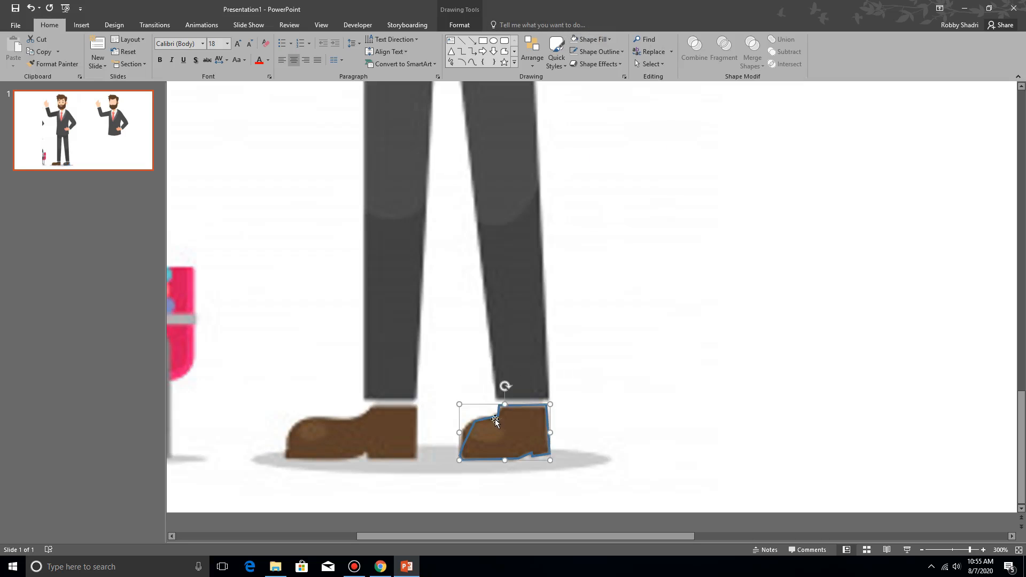
right_click(504, 385)
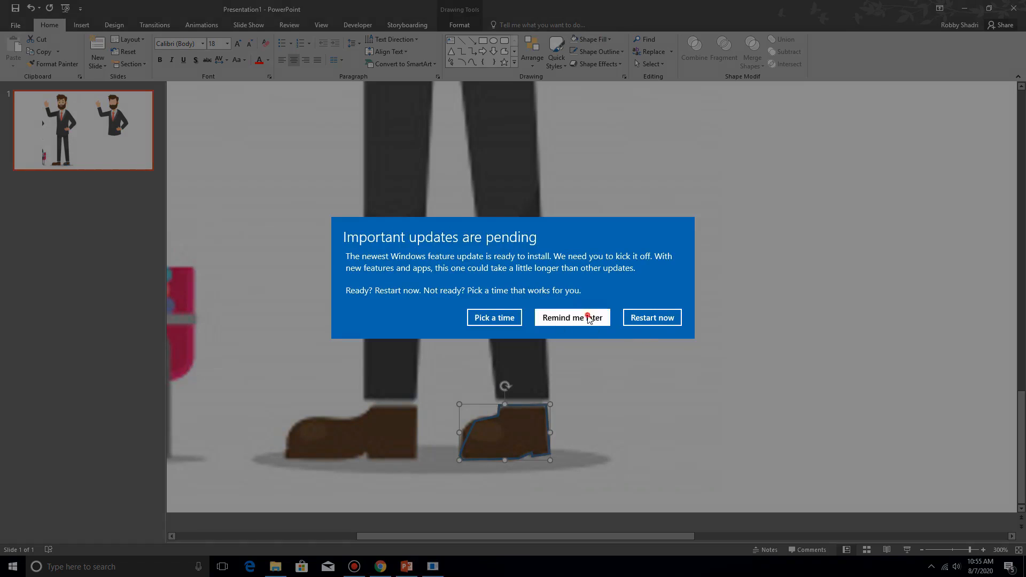
click(588, 318)
Edit the small shoe outline's points to curve its toe along the reference shoe.
right_click(513, 406)
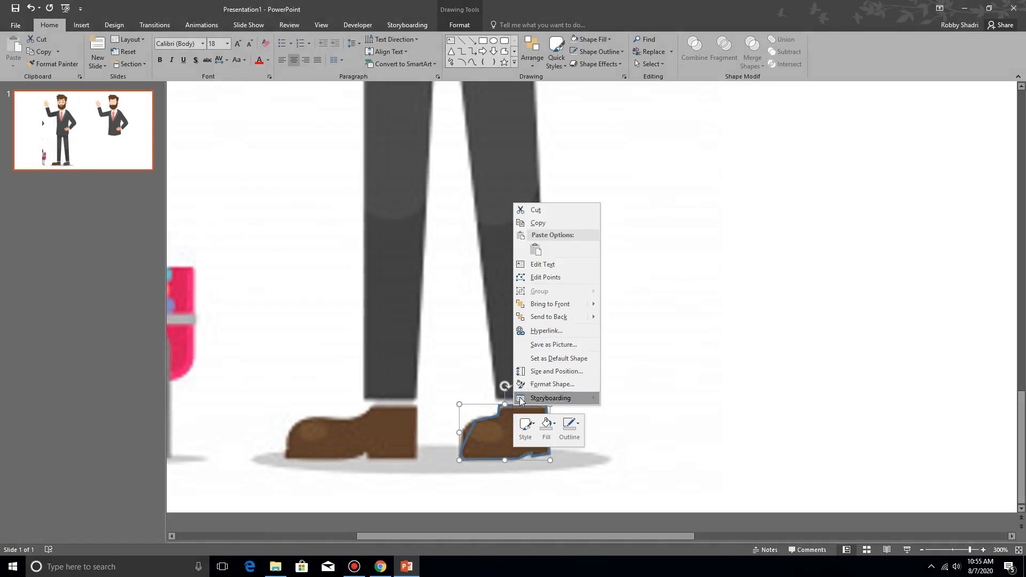
click(545, 275)
click(474, 421)
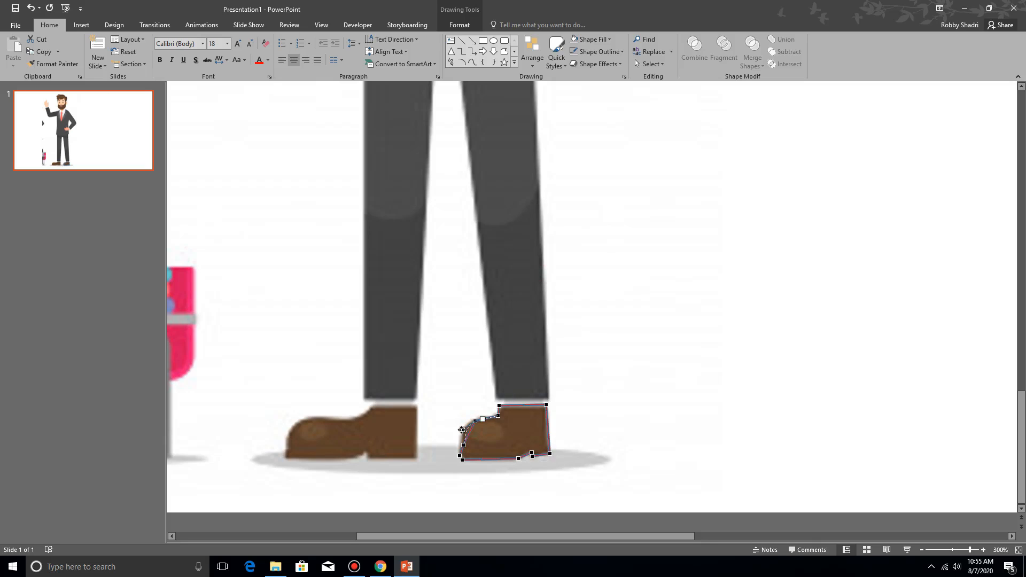
drag(462, 429, 461, 430)
click(464, 444)
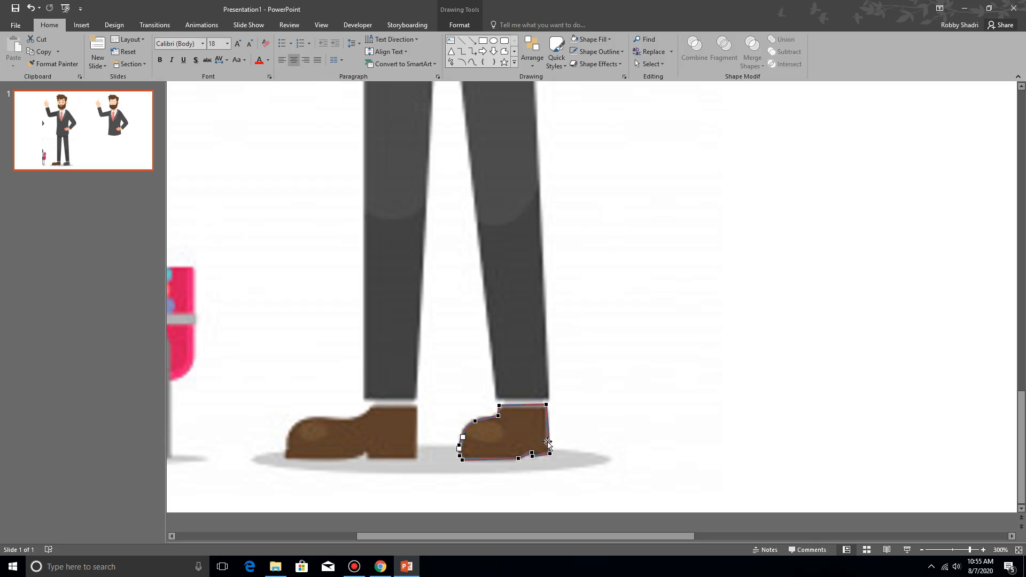
click(551, 453)
click(651, 439)
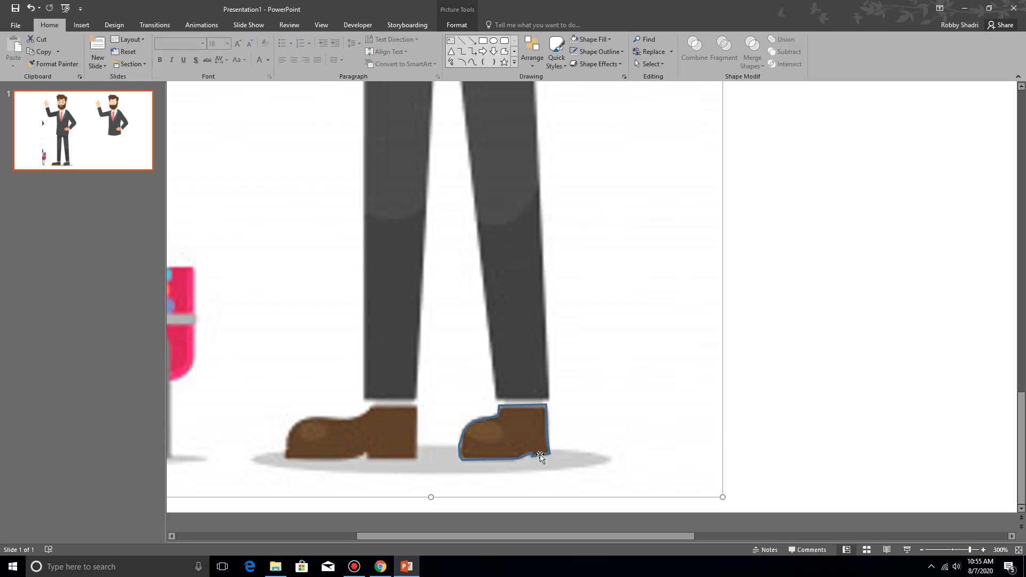
Move the small shoe outline beside the reference, fill it with brown sampled from the reference shoe, and remove its outline.
drag(525, 455, 686, 455)
click(607, 40)
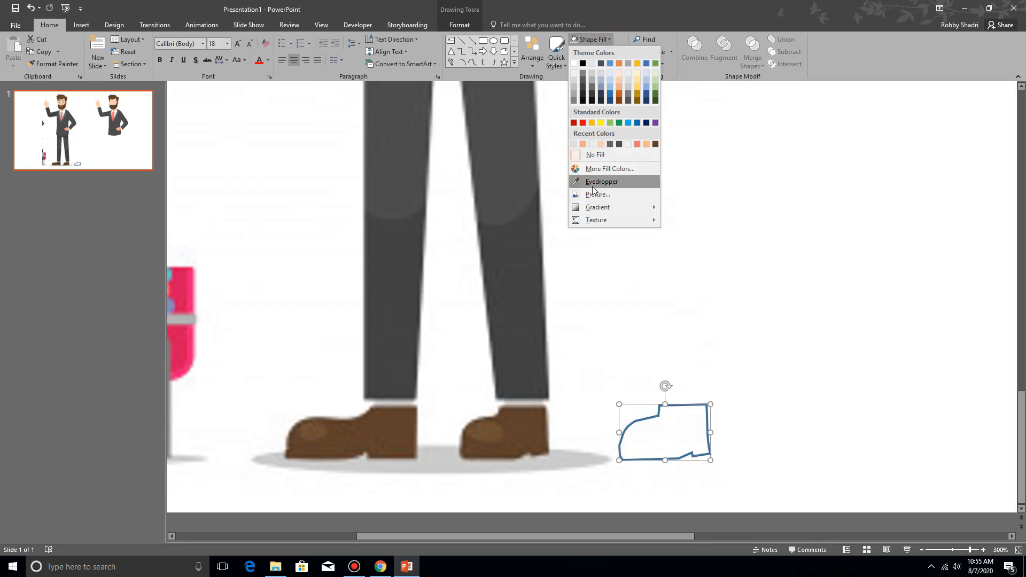
click(595, 182)
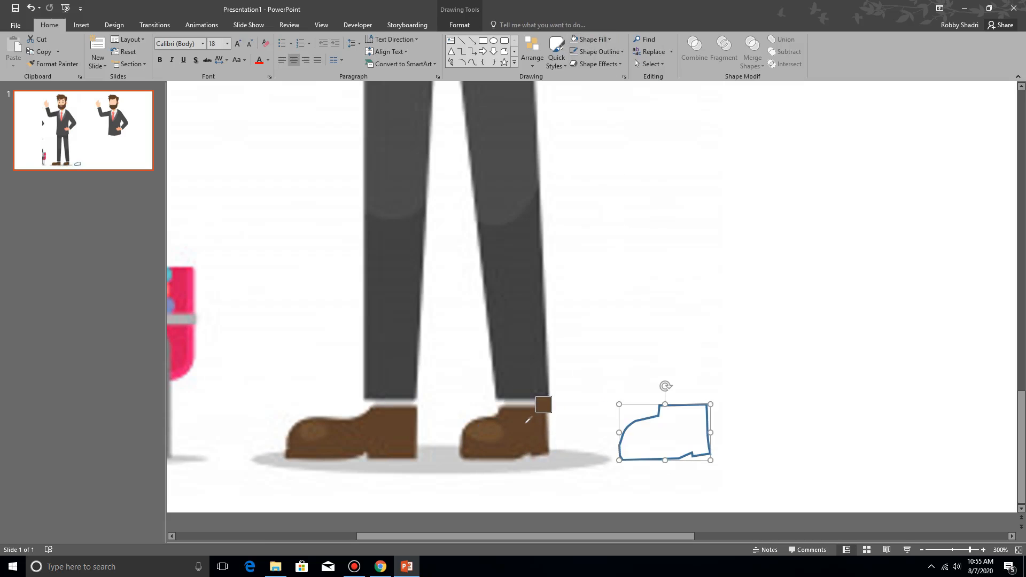
click(531, 427)
click(578, 55)
click(799, 359)
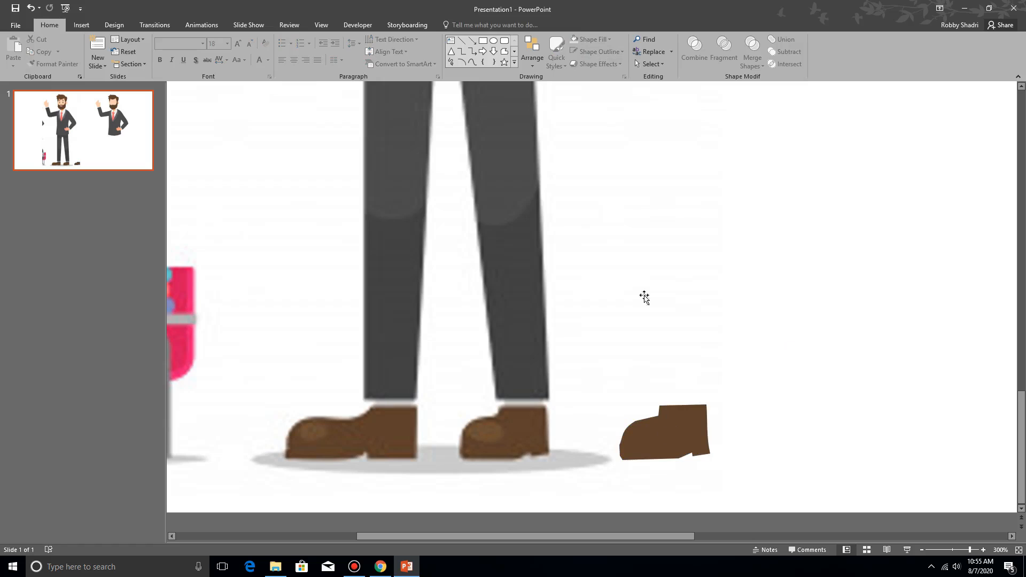
Trace the reference's longer shoe as a closed freeform, including the heel notch and the sloping instep.
click(505, 52)
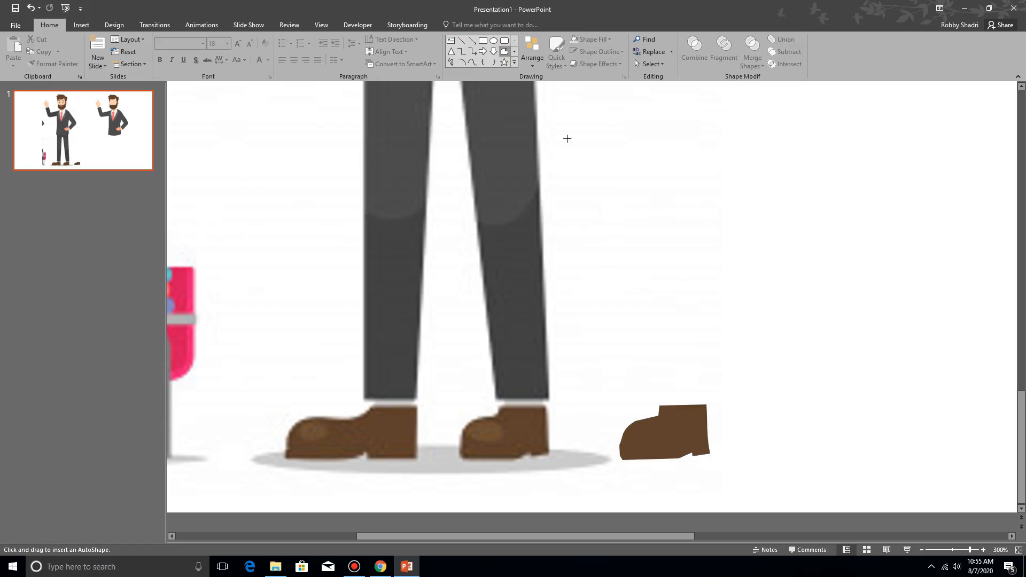
click(366, 453)
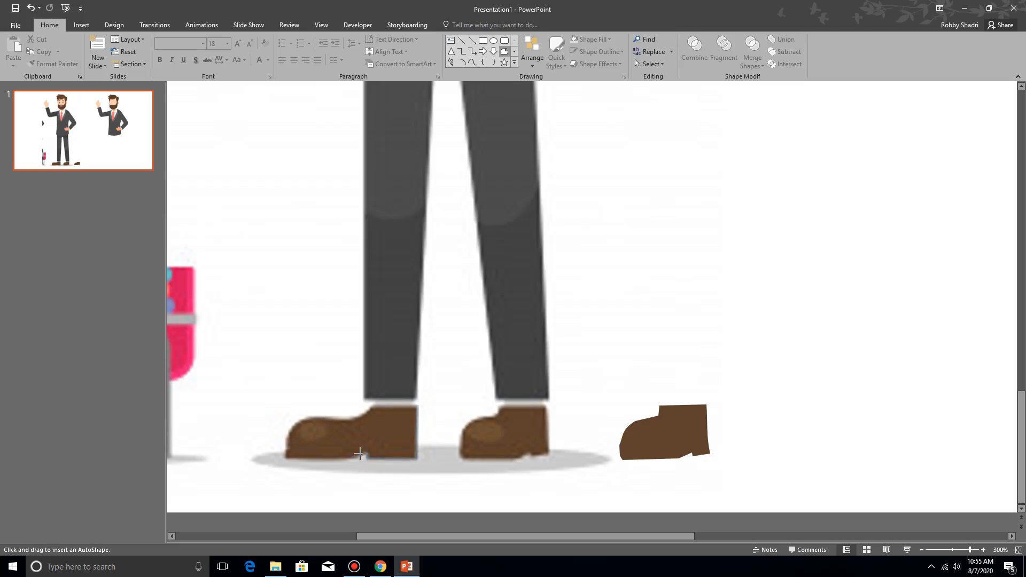
click(287, 457)
click(289, 449)
click(374, 406)
double_click(412, 401)
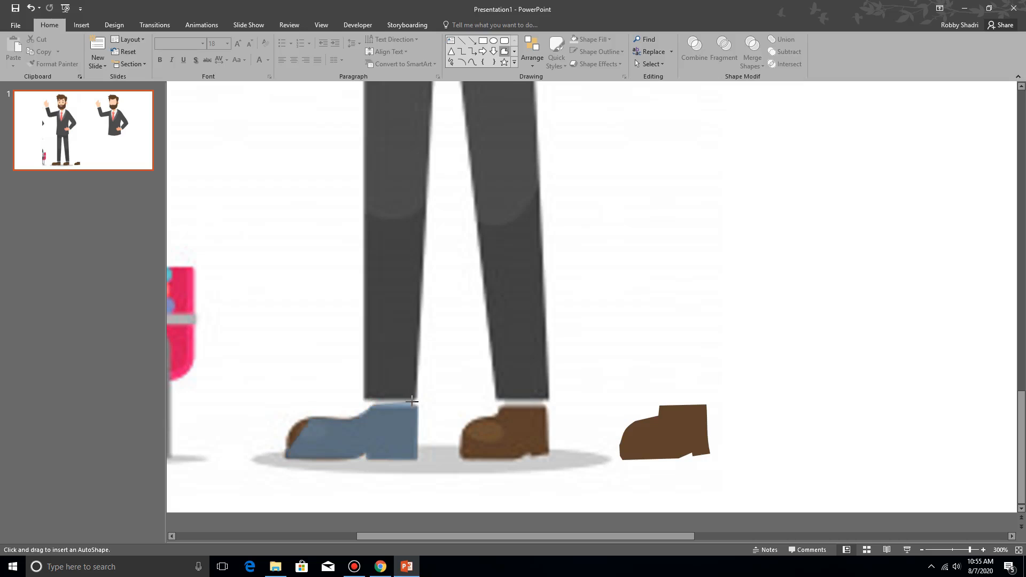
click(416, 402)
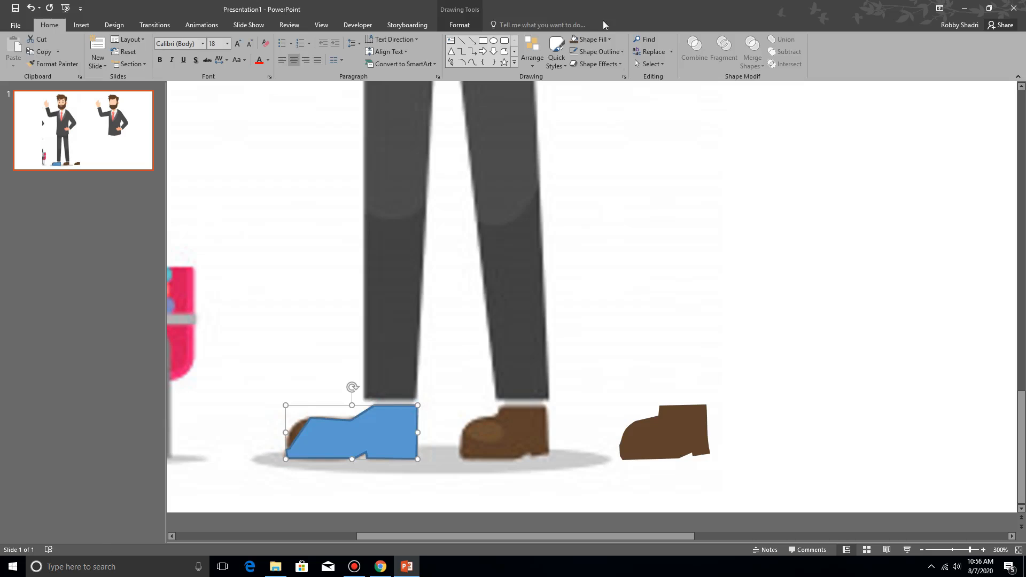
Remove the longer shoe's fill and edit its points so the toe and instep curve along the reference.
click(608, 38)
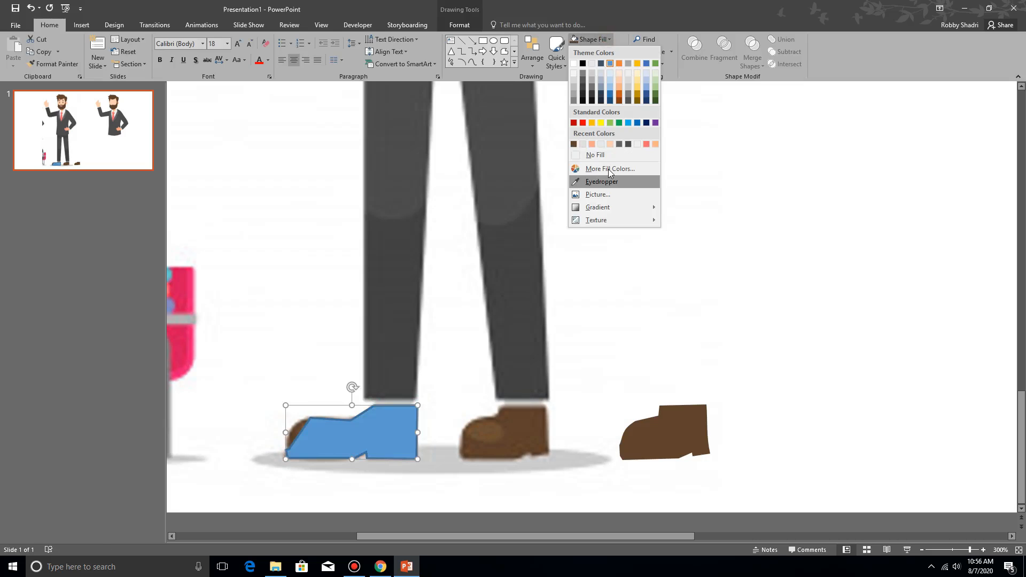
click(573, 144)
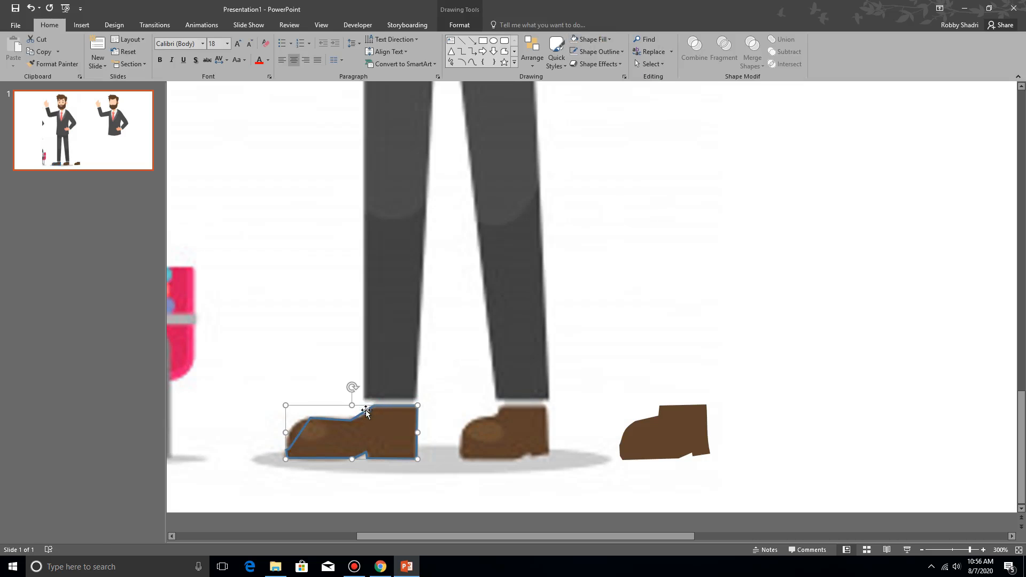
right_click(366, 410)
click(413, 282)
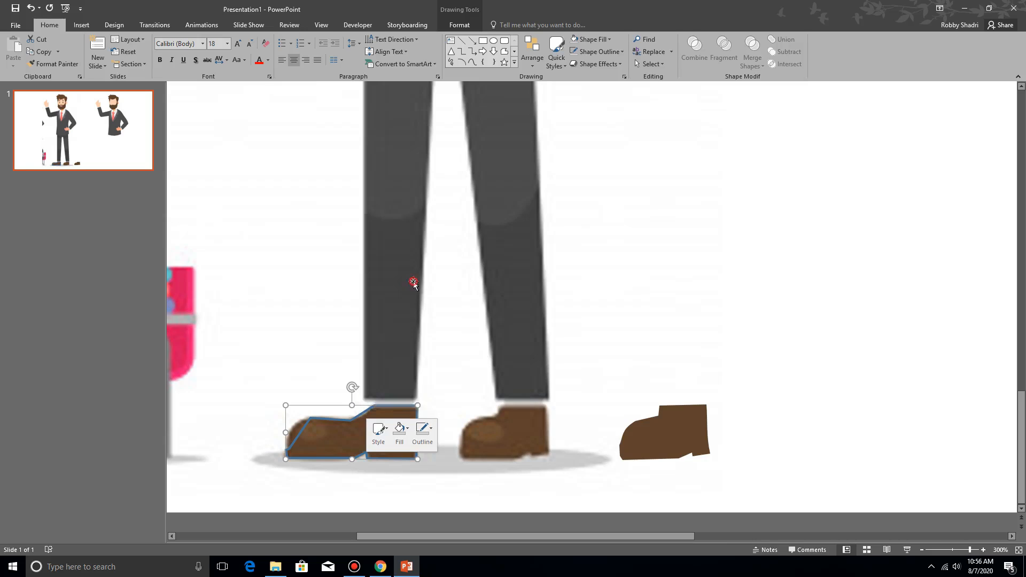
click(310, 418)
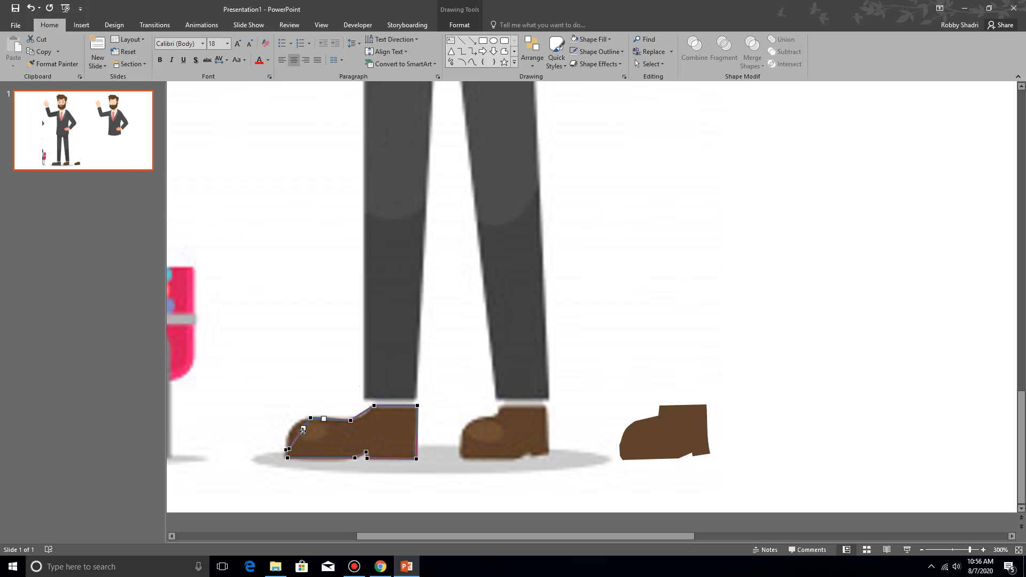
drag(302, 429, 363, 420)
click(289, 448)
click(350, 421)
click(648, 490)
click(827, 403)
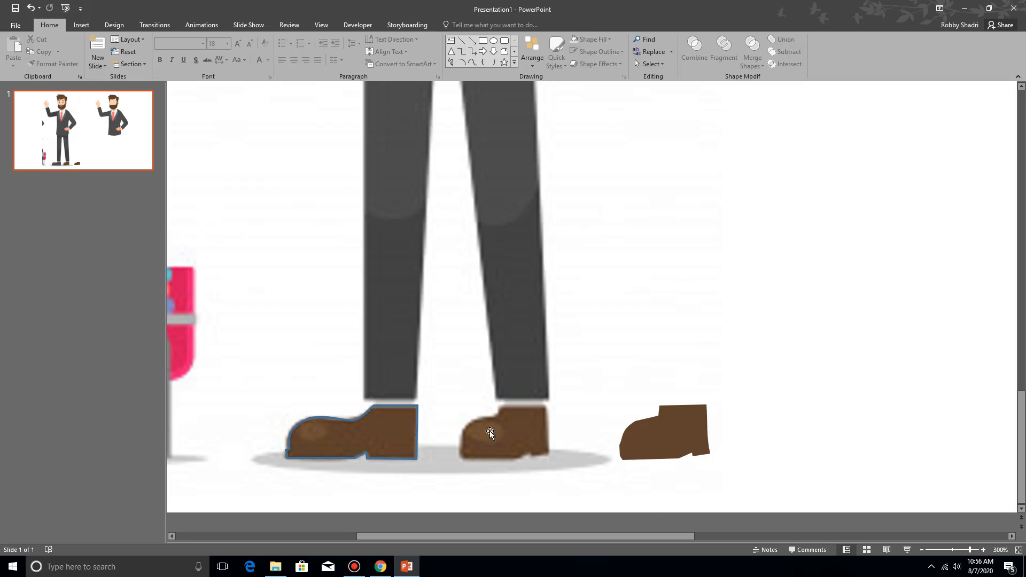
Move the longer shoe off the reference and give it the small shoe's solid brown fill without an outline.
click(416, 419)
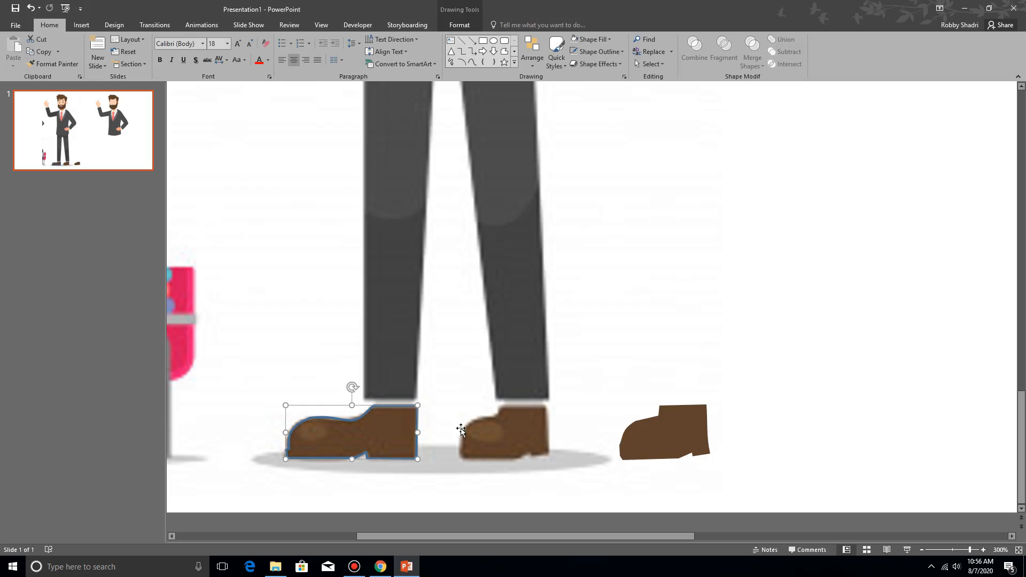
click(666, 423)
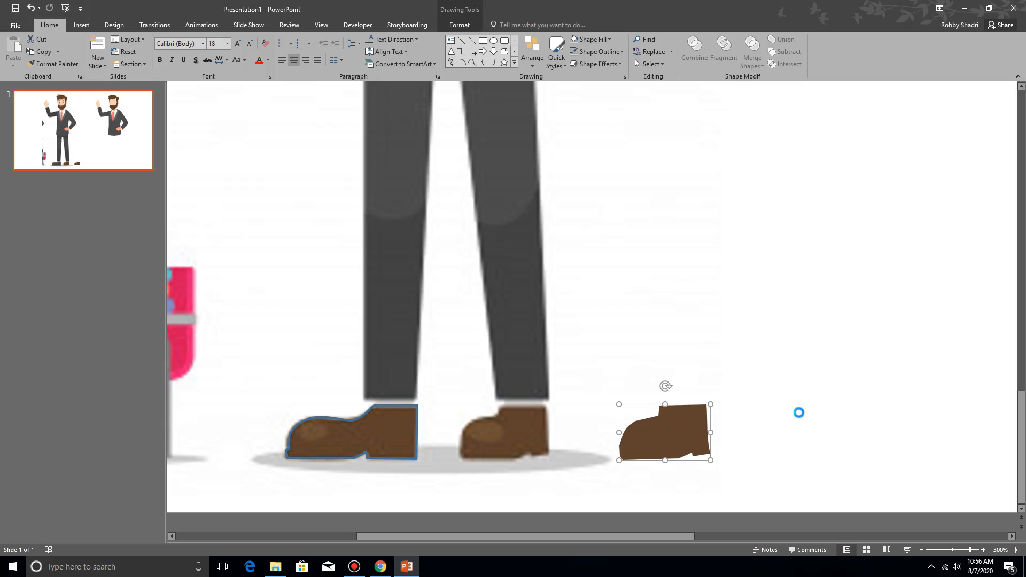
click(406, 405)
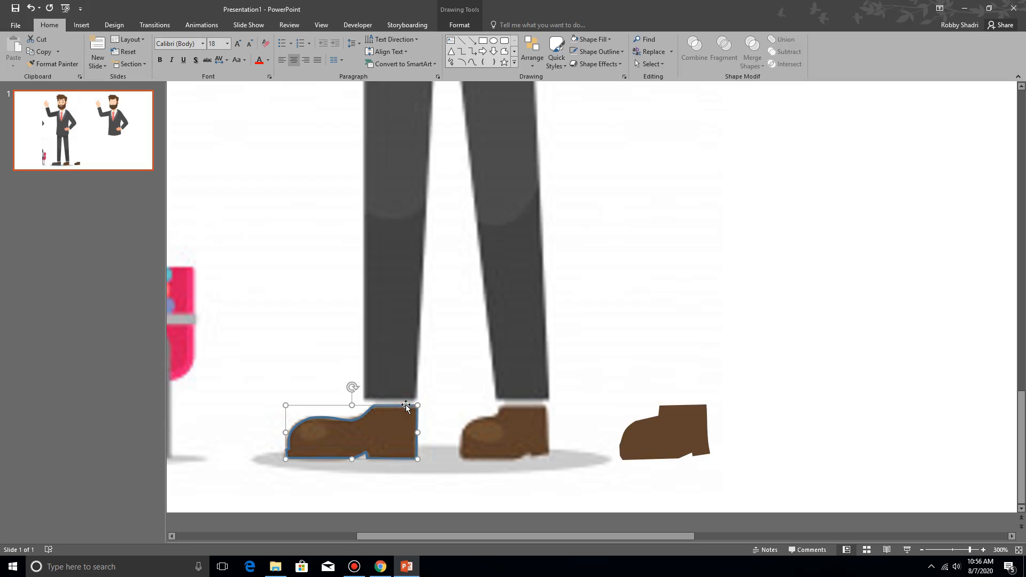
drag(405, 405, 587, 429)
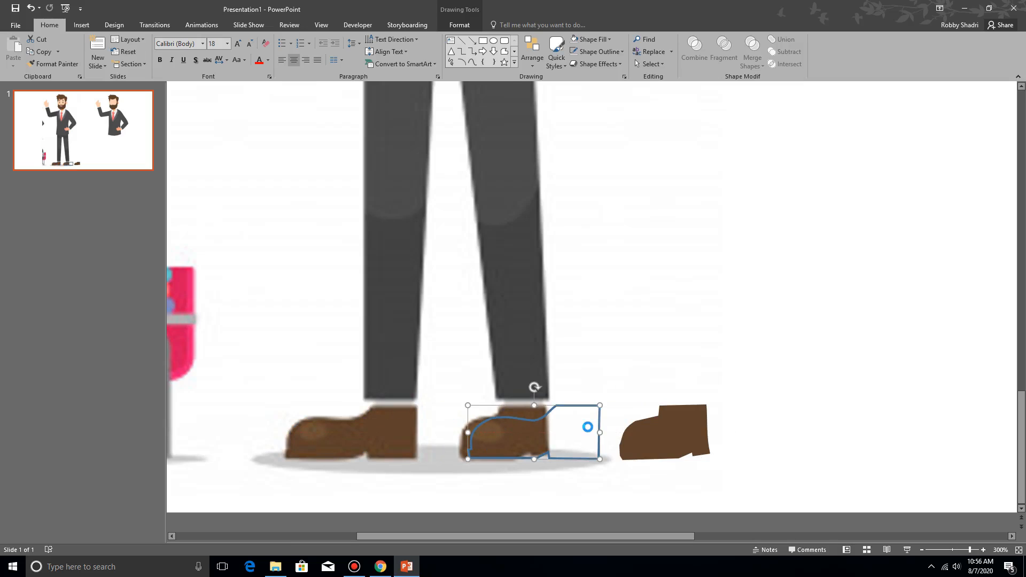
Select both brown shoes and move them together farther away from the reference legs.
shift+click(642, 440)
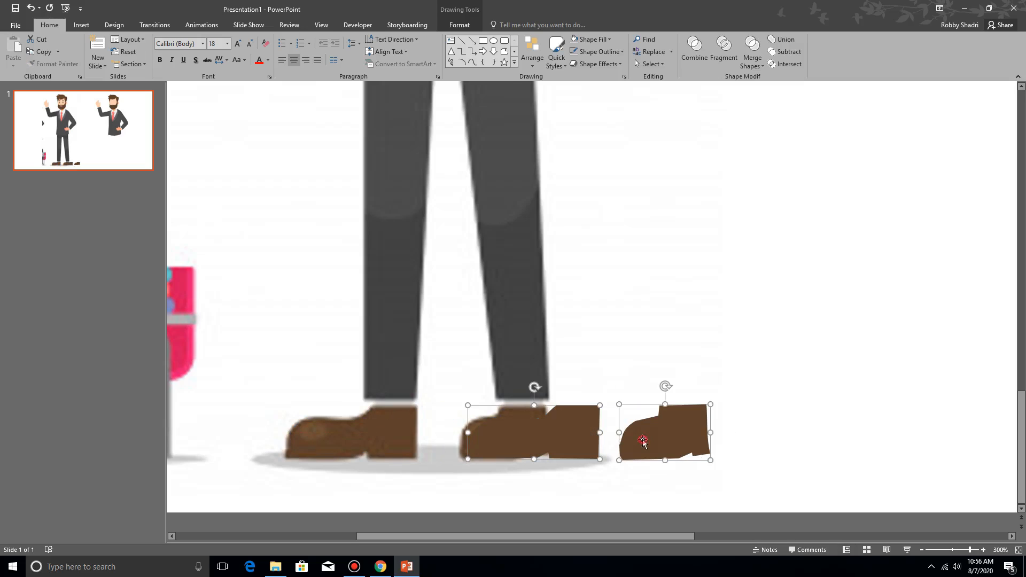
drag(574, 437, 714, 434)
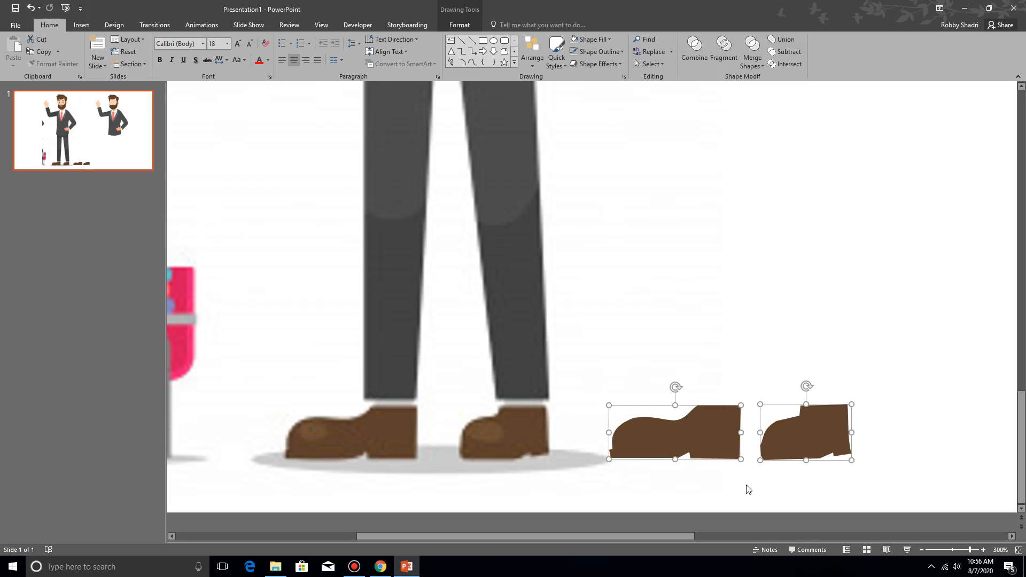
click(751, 475)
scroll(626, 449, up, 5)
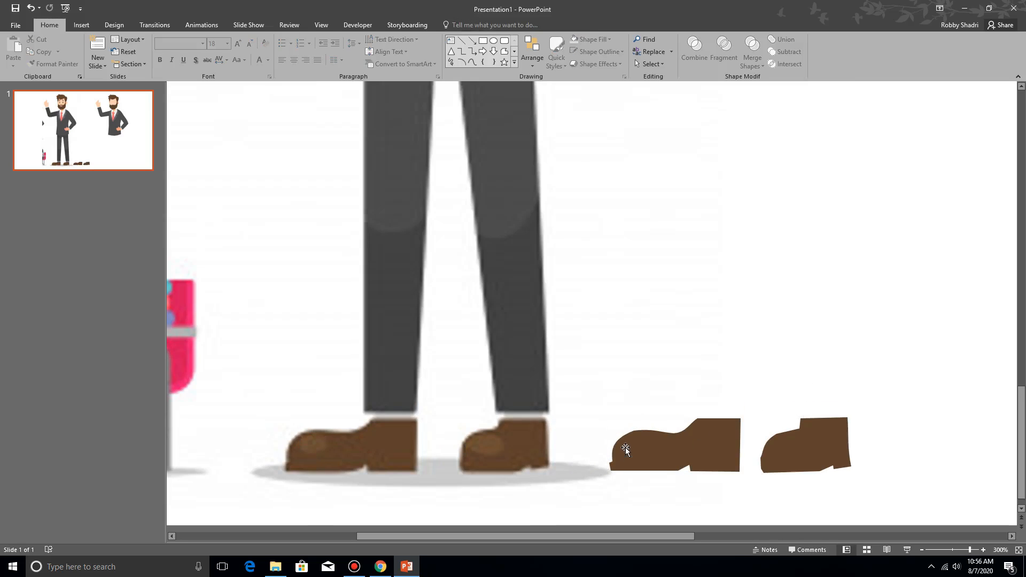
Trace the reference's trousers as one closed freeform with both legs, extending the waist up beneath the jacket hem.
scroll(626, 448, down, 2)
scroll(625, 448, up, 1)
scroll(625, 447, down, 1)
scroll(625, 448, down, 1)
scroll(625, 448, up, 1)
scroll(626, 450, down, 3)
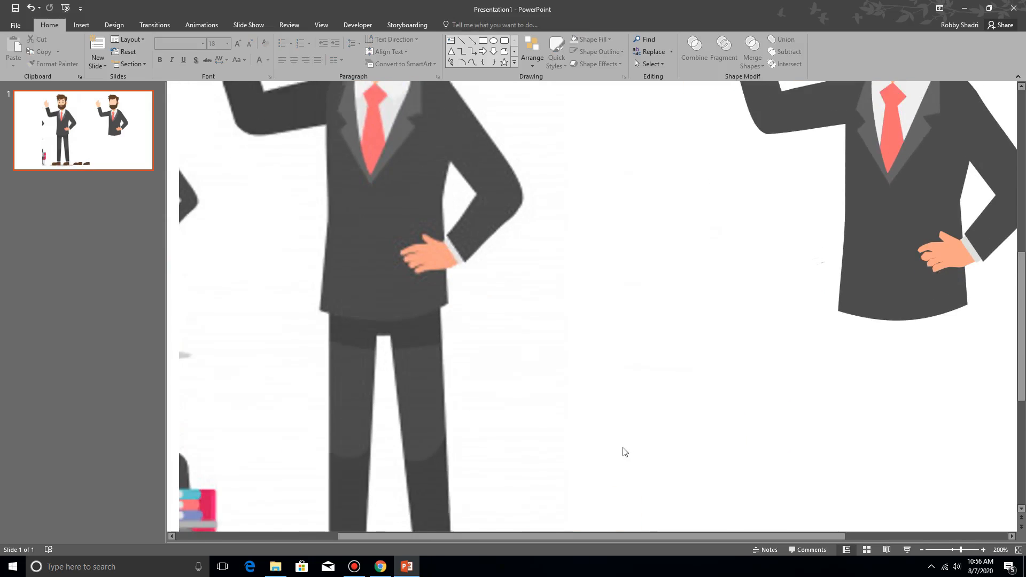
click(504, 51)
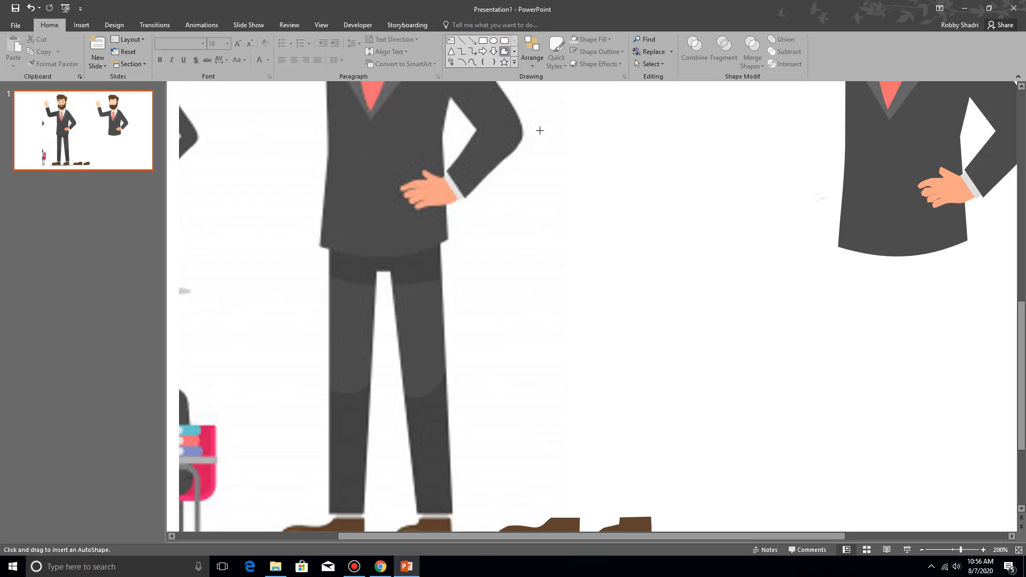
click(453, 516)
click(441, 222)
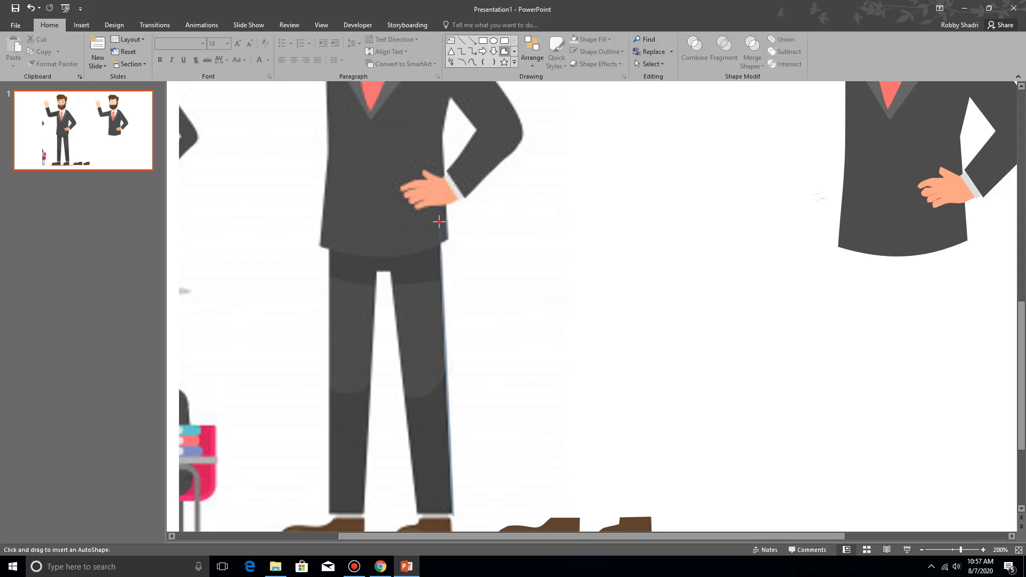
click(325, 221)
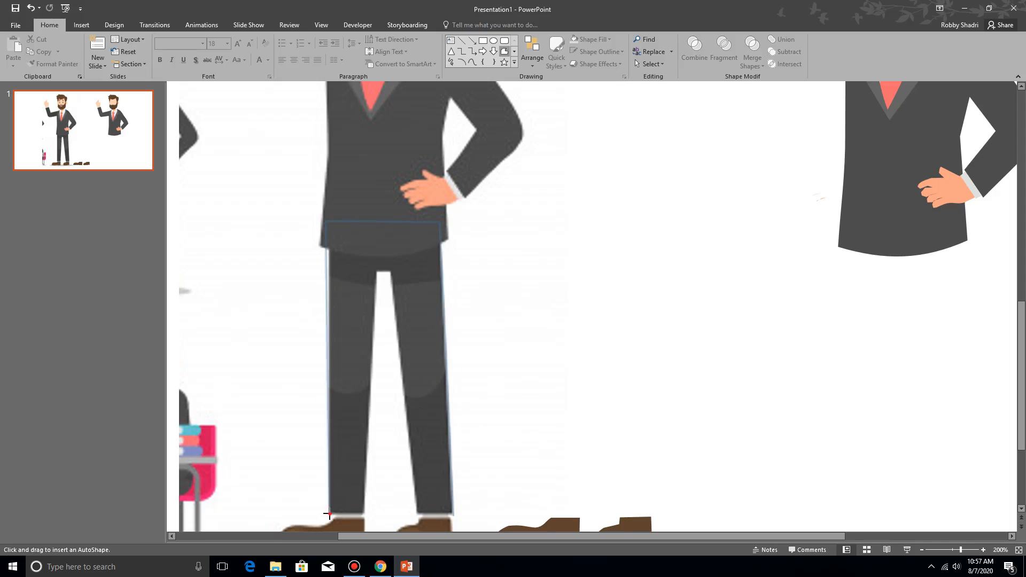
click(365, 515)
click(376, 273)
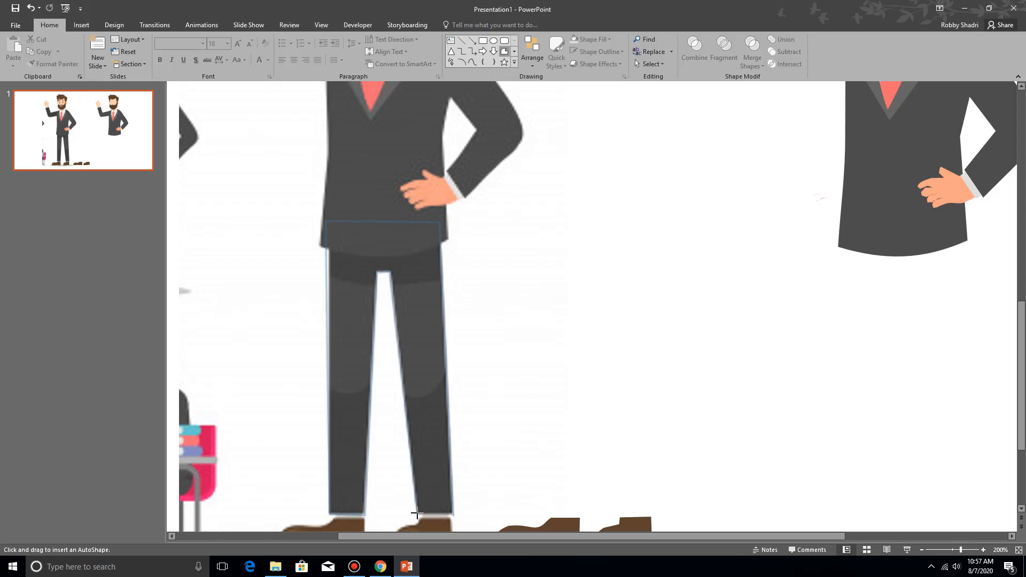
click(416, 514)
double_click(451, 512)
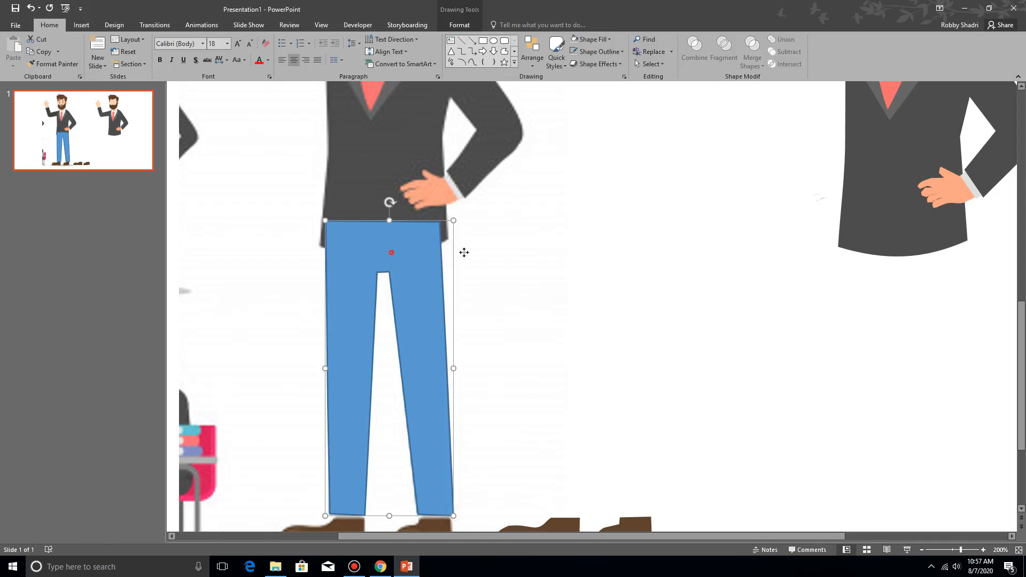
Move the trousers shape off the reference, remove its outline and fill it with the dark grey sampled from the reference trousers.
drag(461, 252, 666, 255)
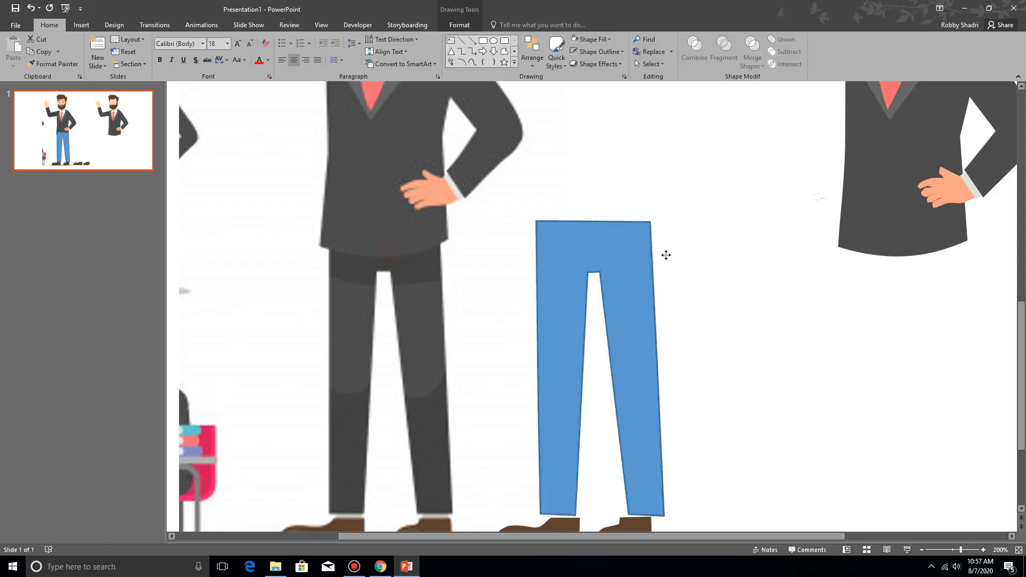
click(572, 54)
click(609, 39)
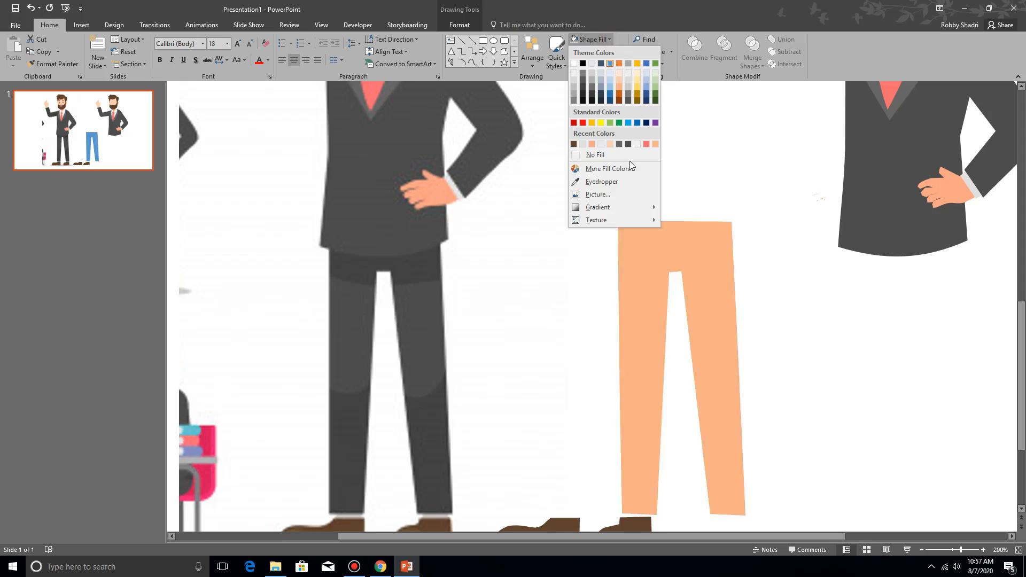
click(601, 181)
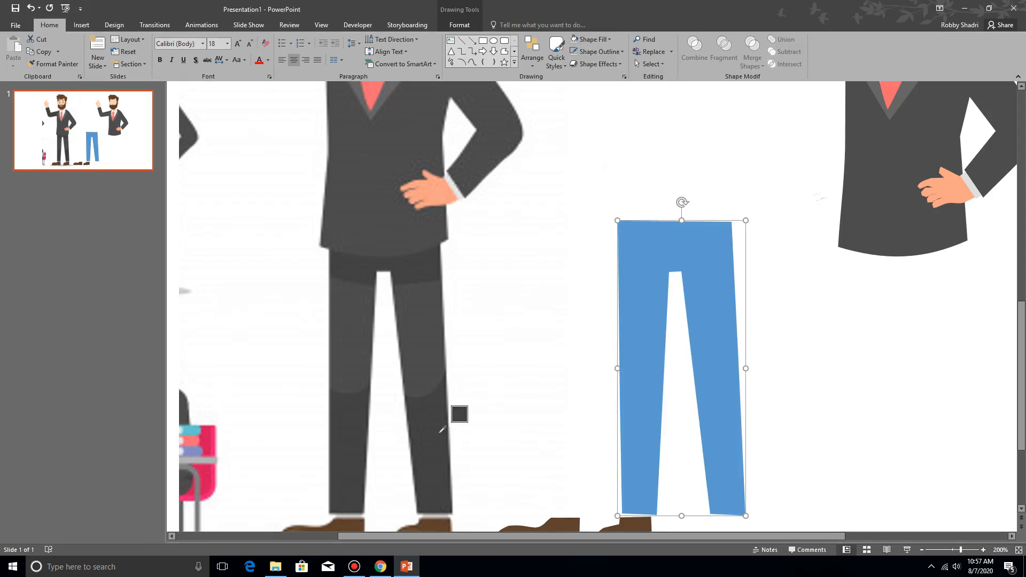
click(452, 419)
click(857, 386)
scroll(779, 384, down, 1)
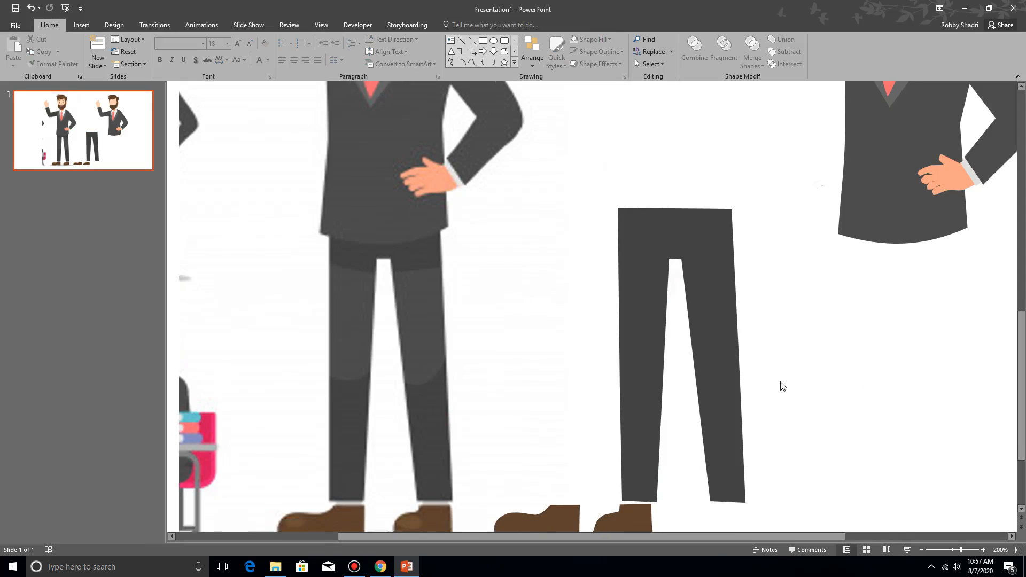
Position the small shoe under the trousers' slanted leg and the longer shoe under the straight leg.
drag(614, 521, 716, 522)
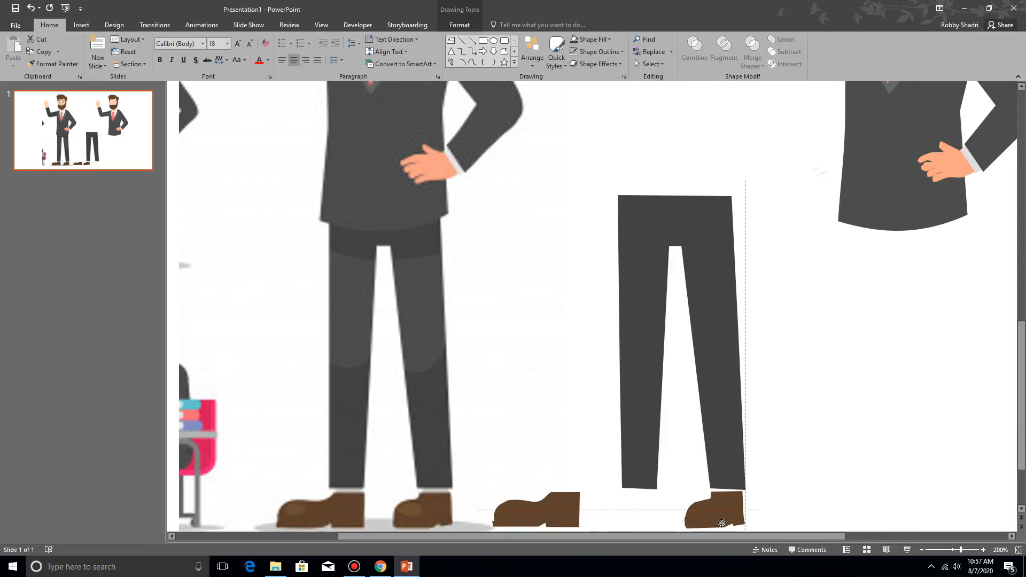
click(562, 510)
drag(563, 510, 637, 526)
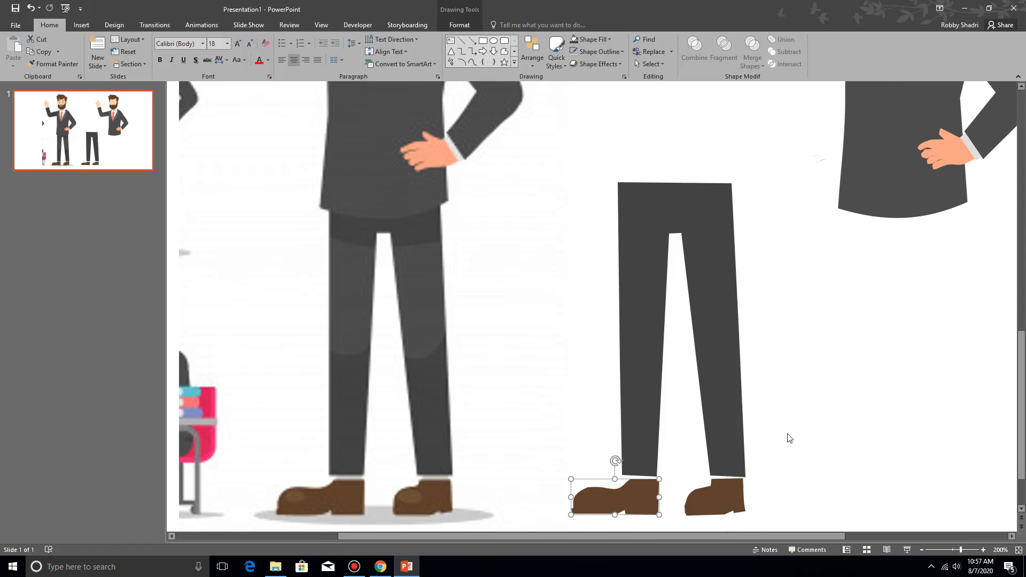
Group the trousers with both shoes and position the group beneath the character's jacket.
shift+click(725, 506)
shift+click(731, 410)
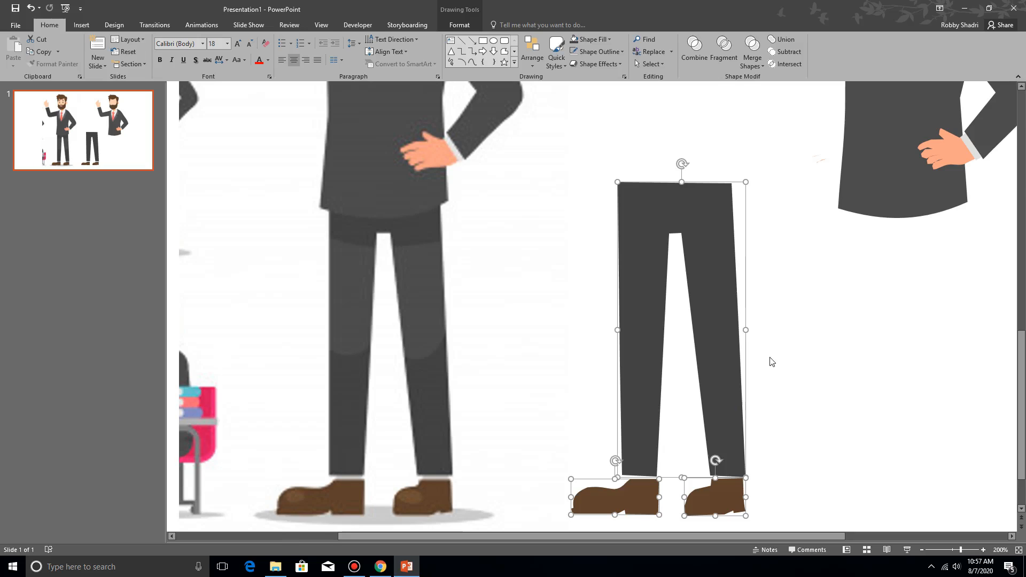
key(ctrl+g)
drag(711, 277, 919, 279)
drag(948, 282, 938, 289)
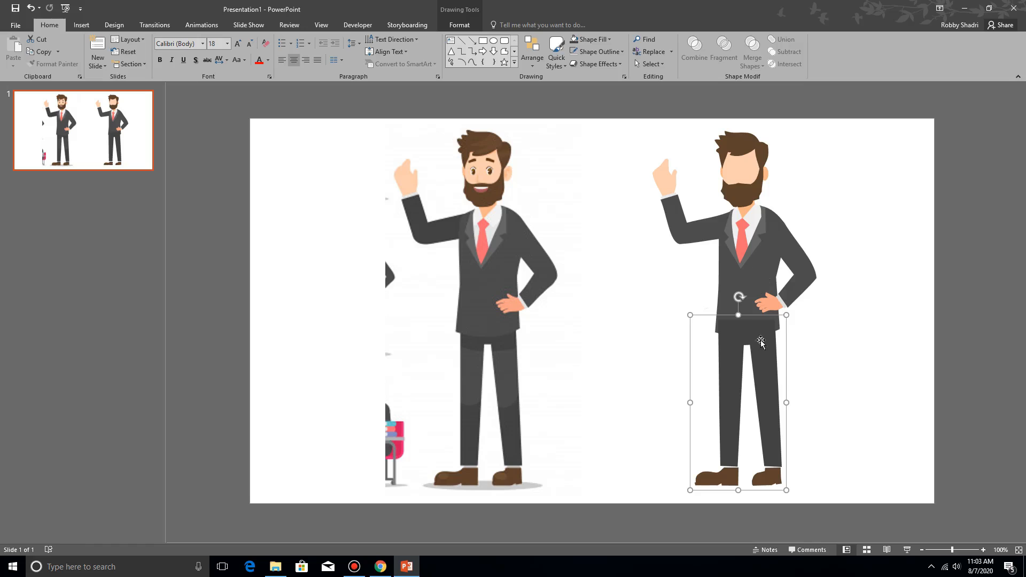
Bring the upper-body group to the front so the jacket covers the trousers' waist.
click(759, 272)
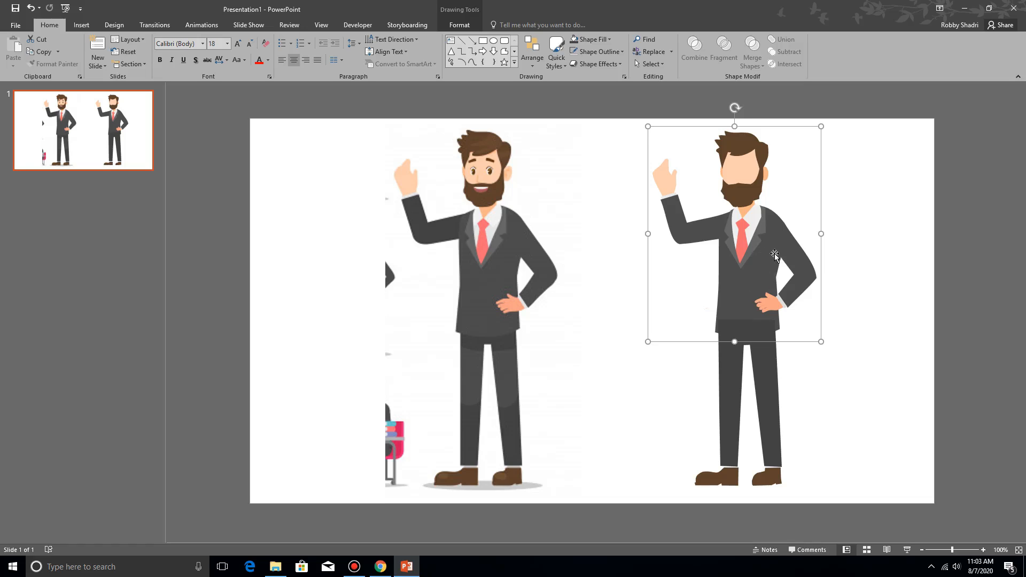
right_click(770, 255)
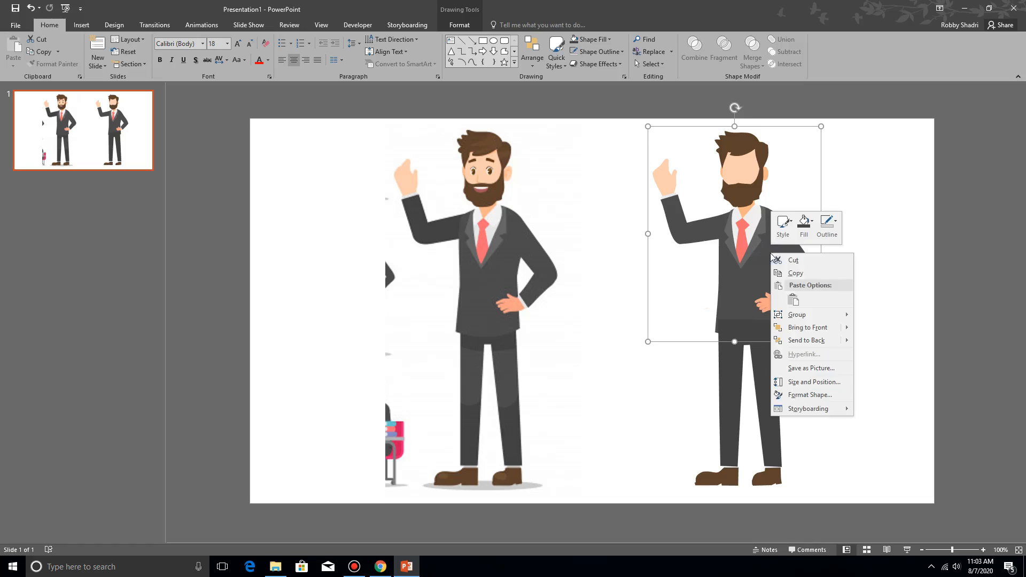
mouse_move(832, 327)
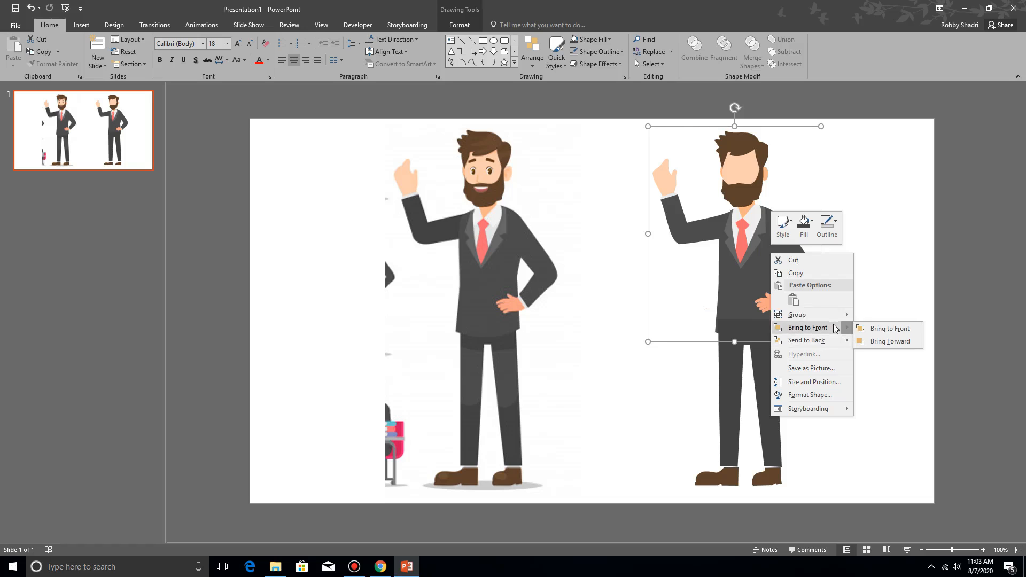
click(880, 330)
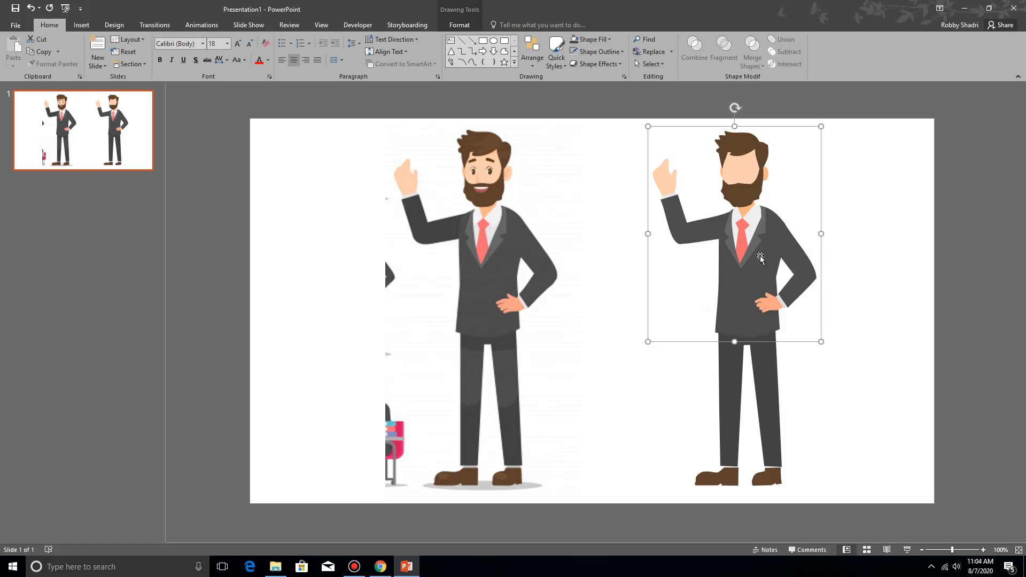
Show the slide's object list and rename the upper-body group "tubuh atas".
click(664, 65)
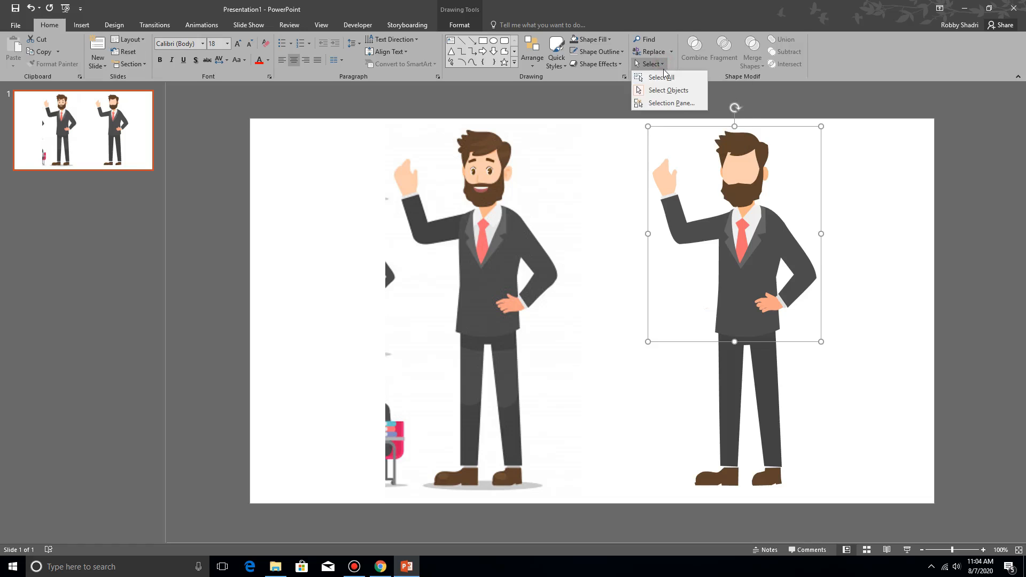
click(684, 106)
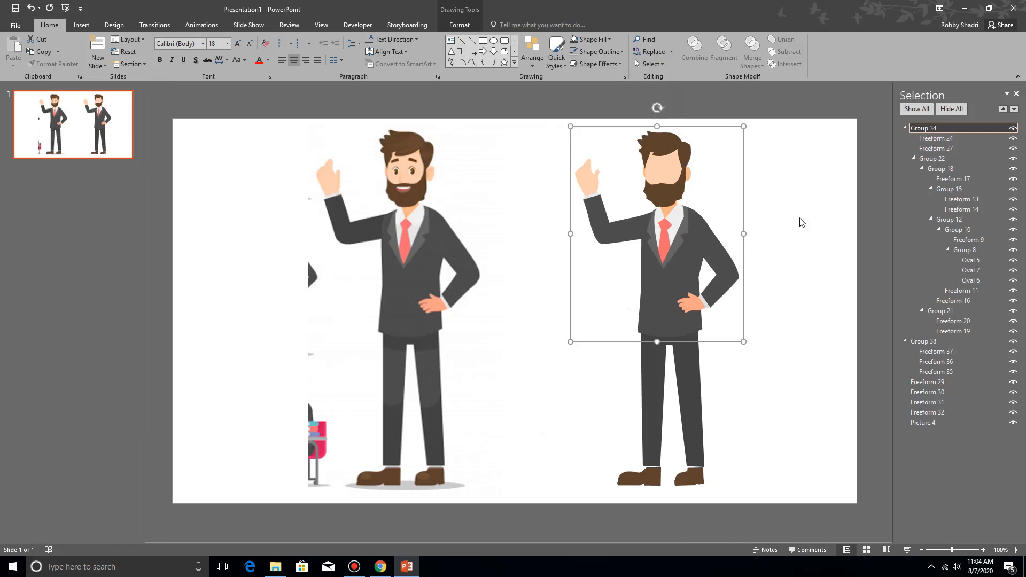
click(813, 249)
click(688, 300)
click(827, 279)
click(688, 251)
double_click(958, 131)
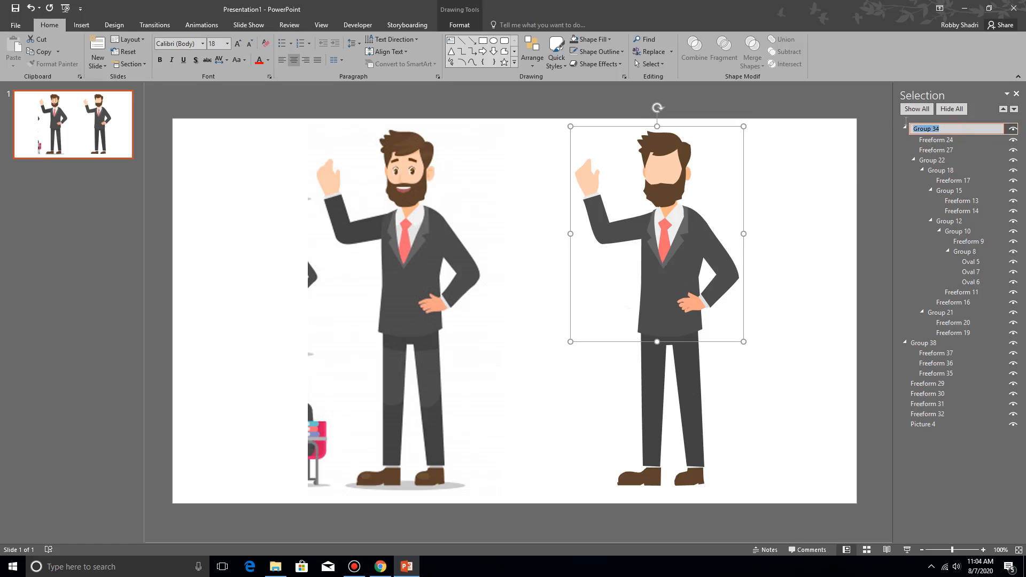
text(tubuh atas)
click(899, 129)
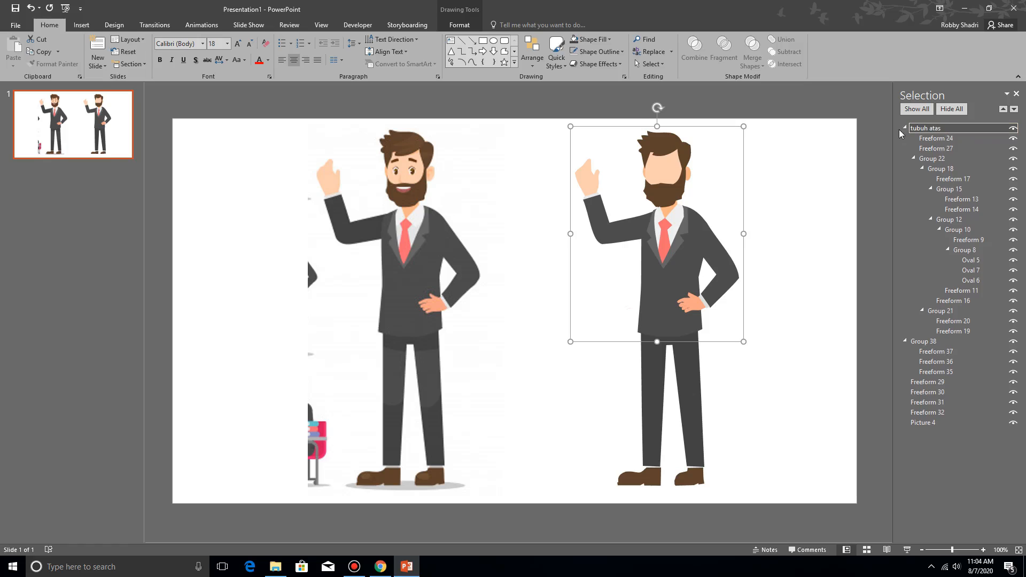
Rename the trousers-and-shoes group "tubuh bawah" and collapse both body groups in the object list.
click(695, 373)
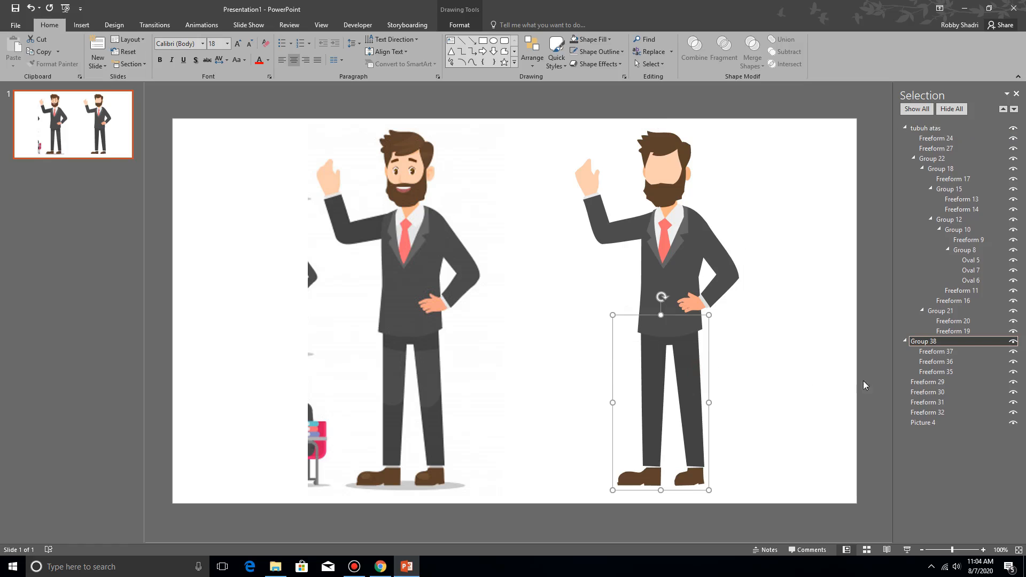
double_click(940, 342)
text(tubuh bawah)
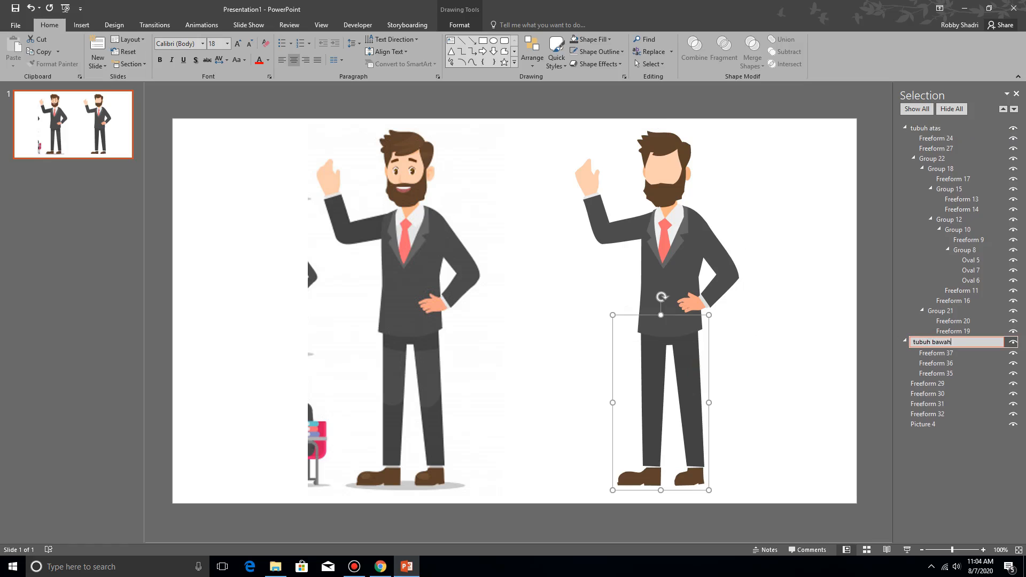
key(Return)
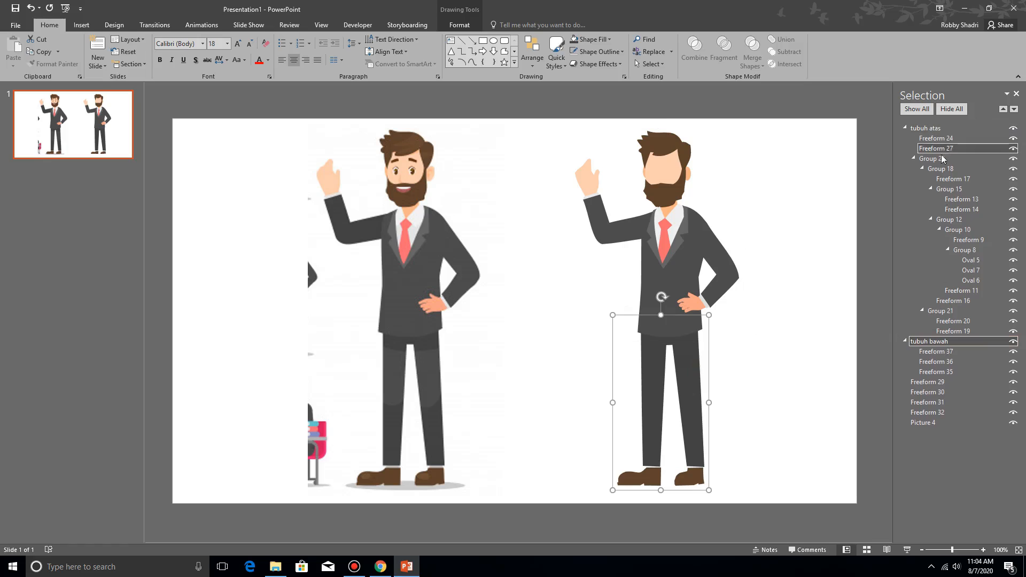
click(905, 128)
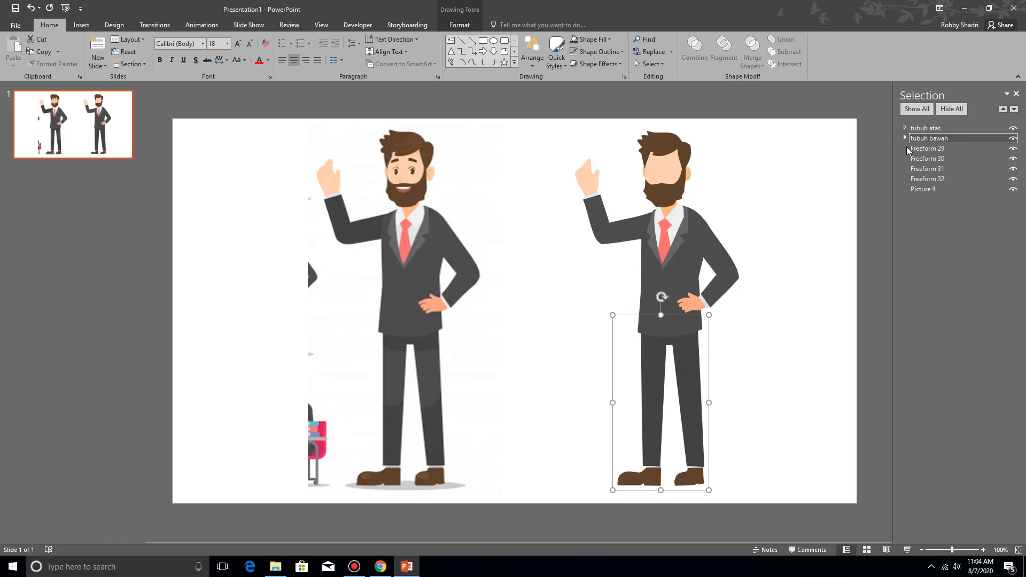
click(905, 139)
Try the "tubuh bawah" group above "tubuh atas" in the stacking order, and return it below.
click(1004, 109)
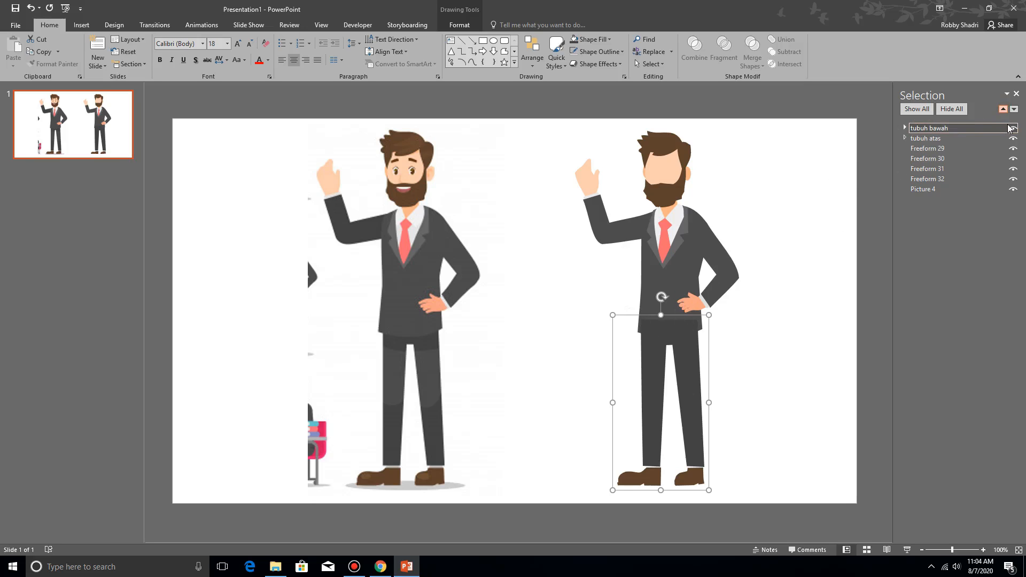
click(964, 130)
drag(959, 141, 958, 144)
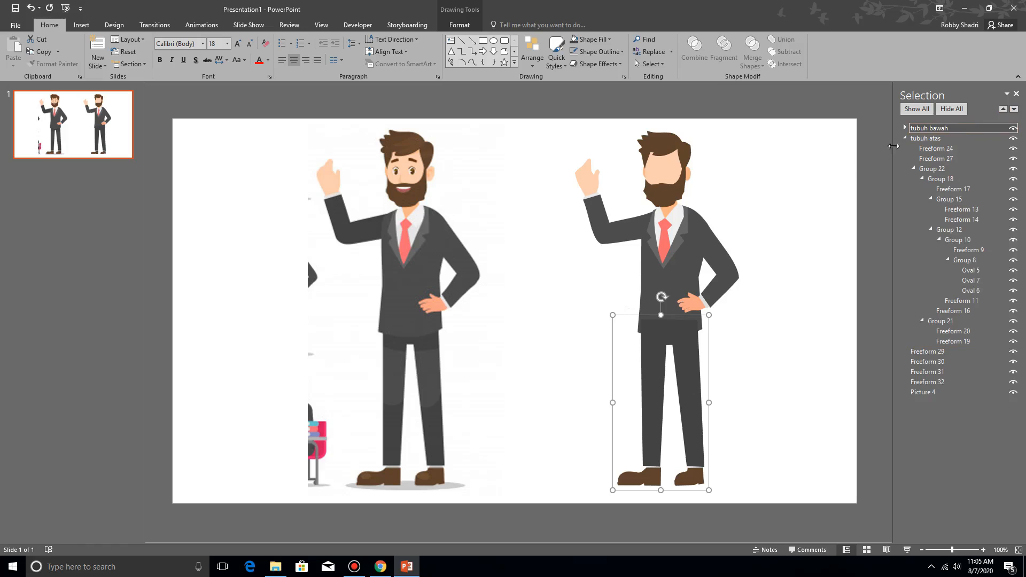
click(903, 138)
click(1014, 109)
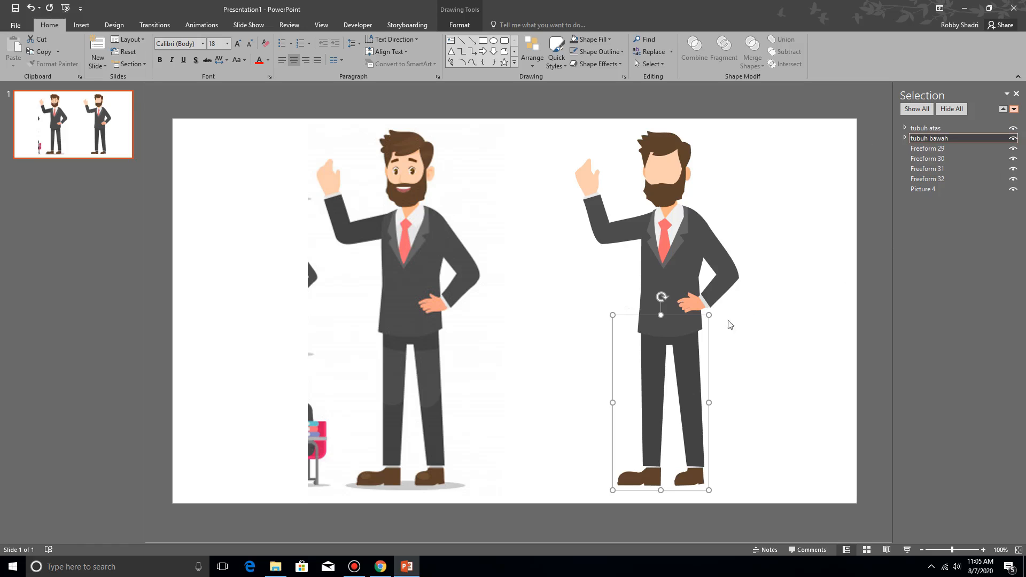
click(845, 322)
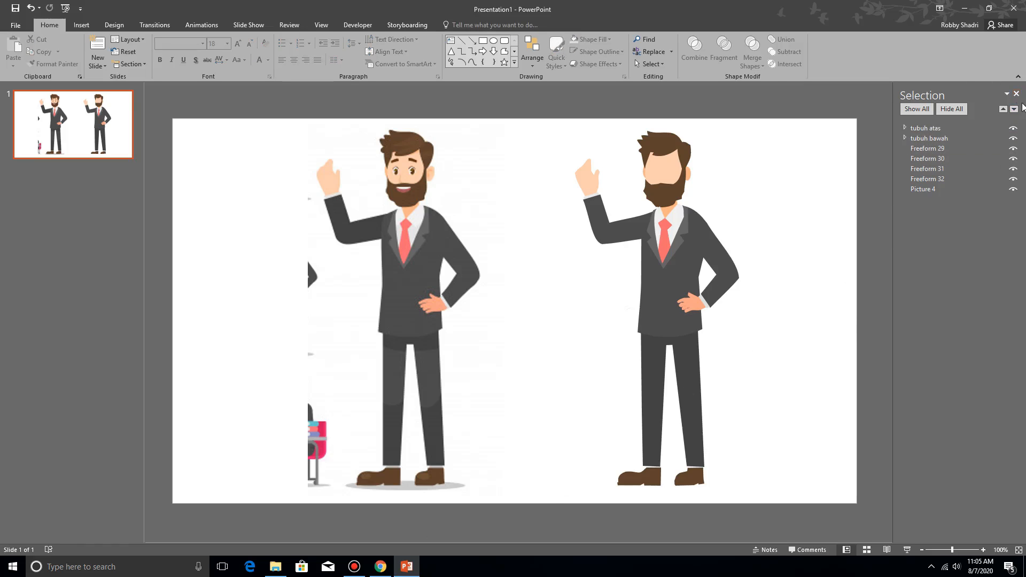
Draw a flat oval matching the reference's ground shadow, place it beside the reference and fill it with the shadow's sampled light grey.
click(494, 43)
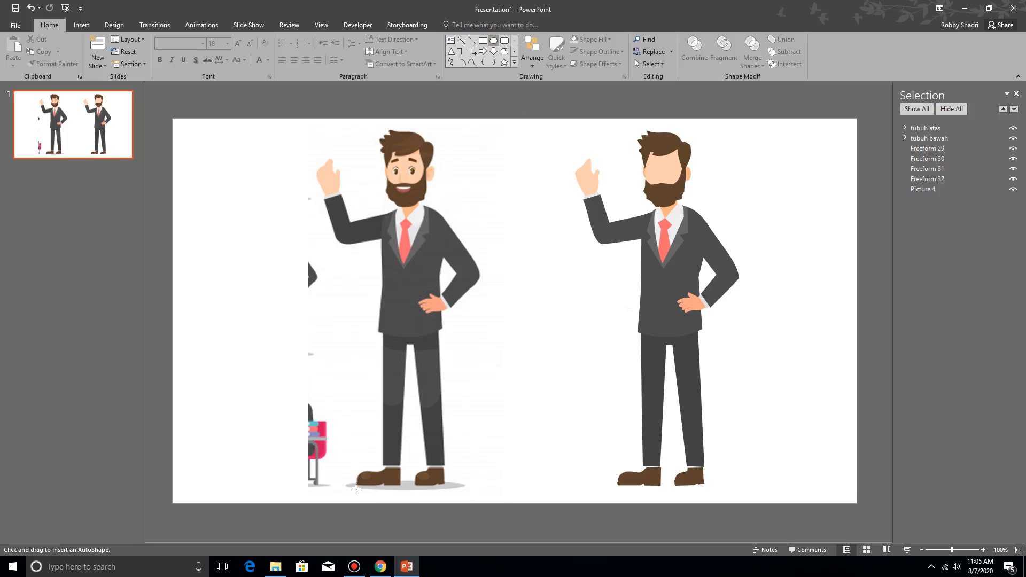
drag(341, 478, 563, 489)
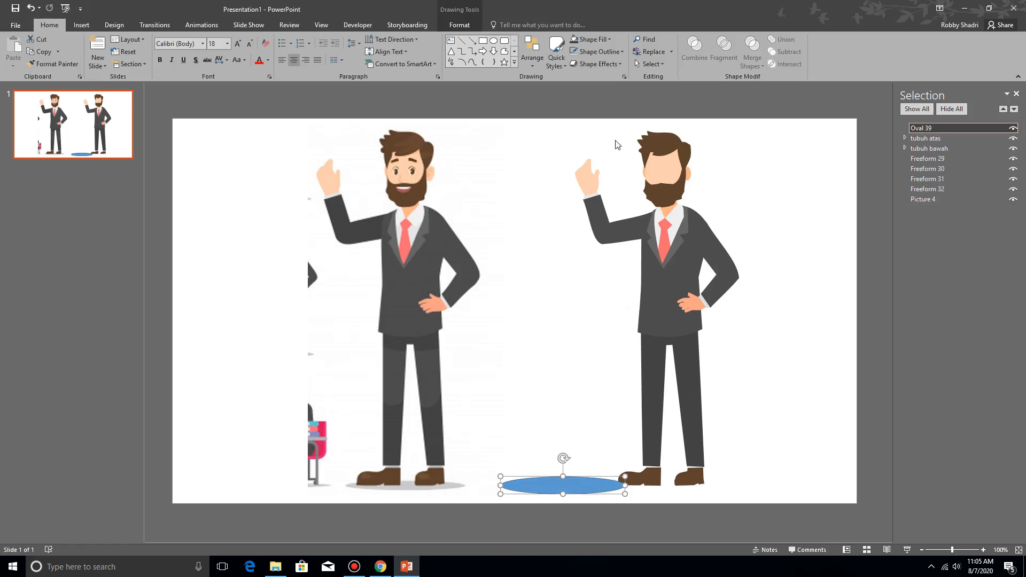
click(611, 39)
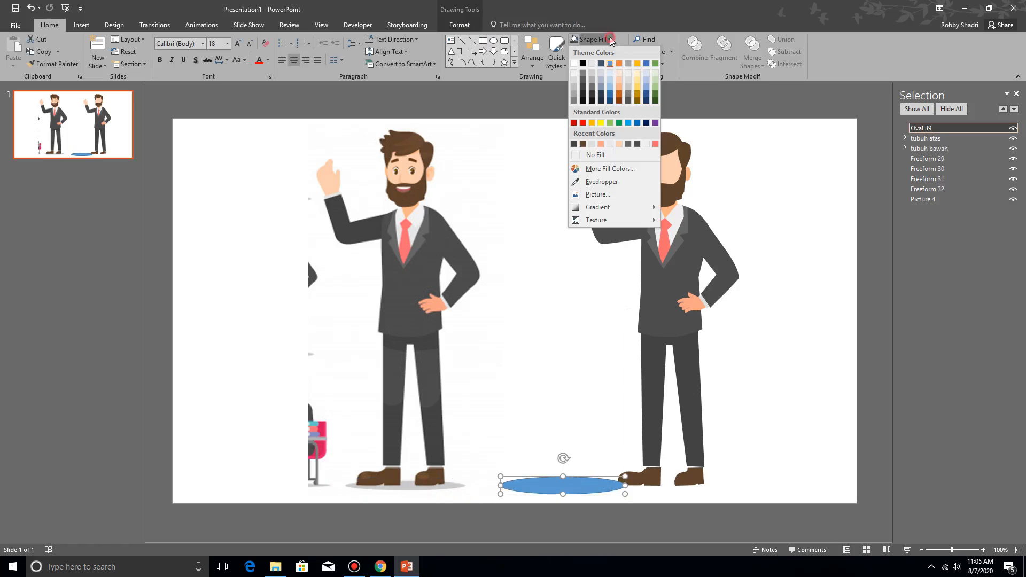
click(601, 179)
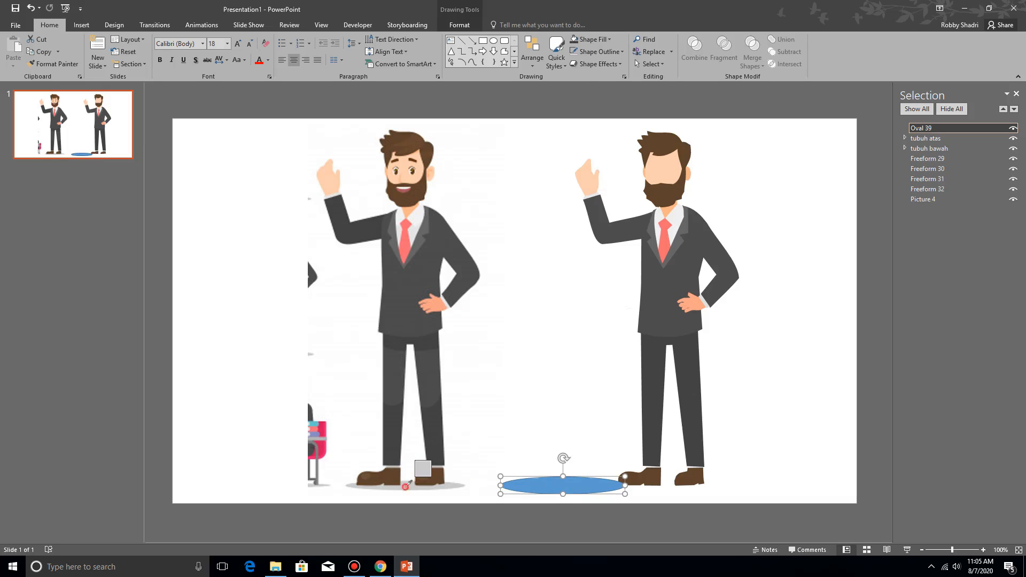
click(404, 487)
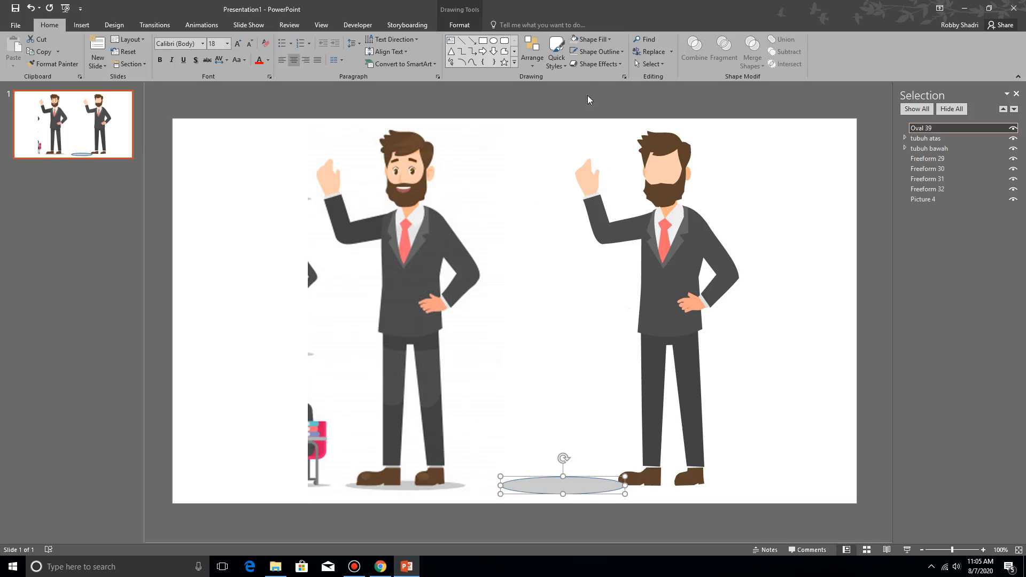
Remove the ground-shadow oval's outline and rename the oval "bayangan".
click(578, 55)
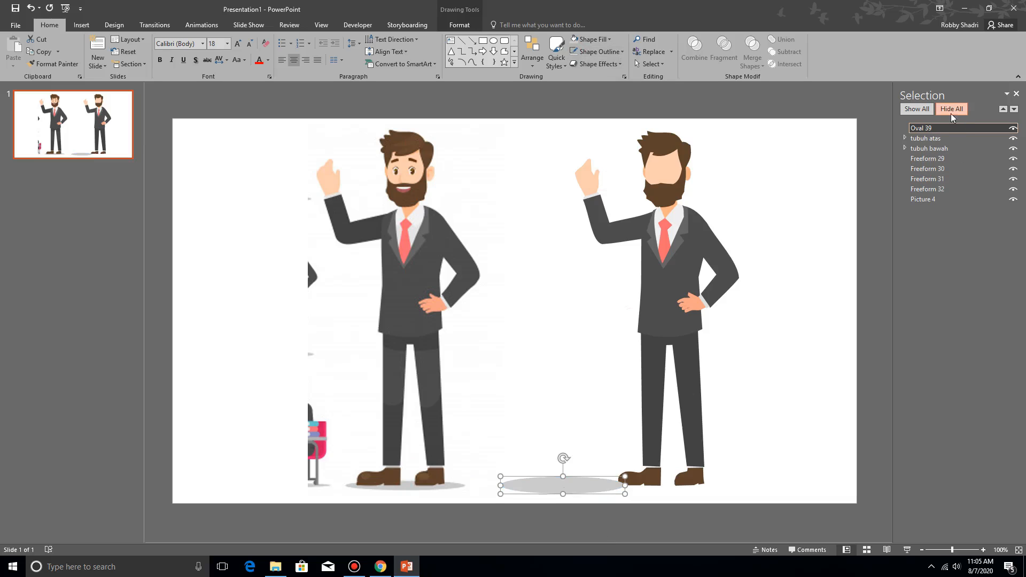
double_click(911, 128)
text(bayangan)
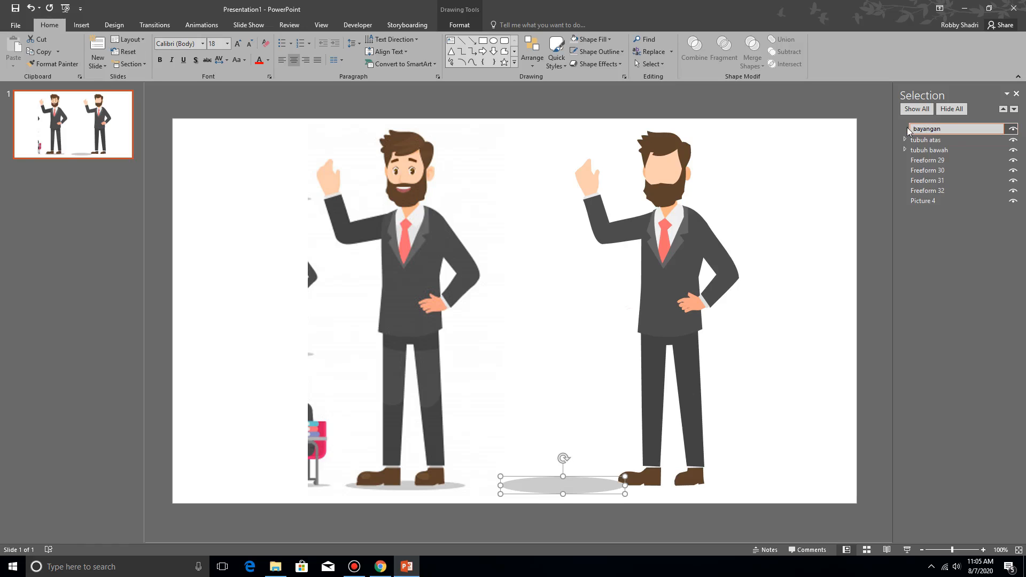
key(Return)
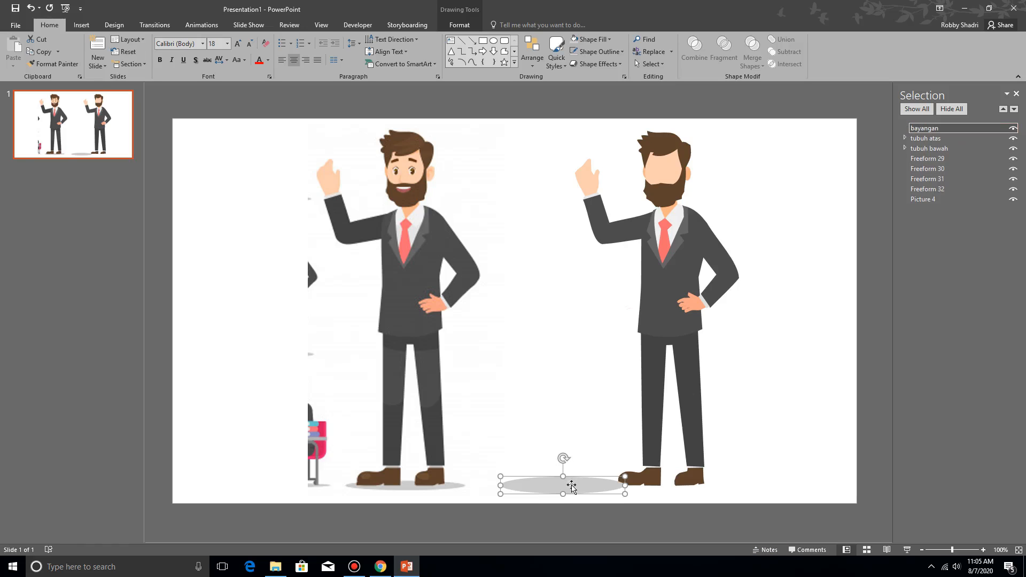
Place the shadow oval under the redrawn character's shoes and send it to the back.
drag(571, 486, 669, 482)
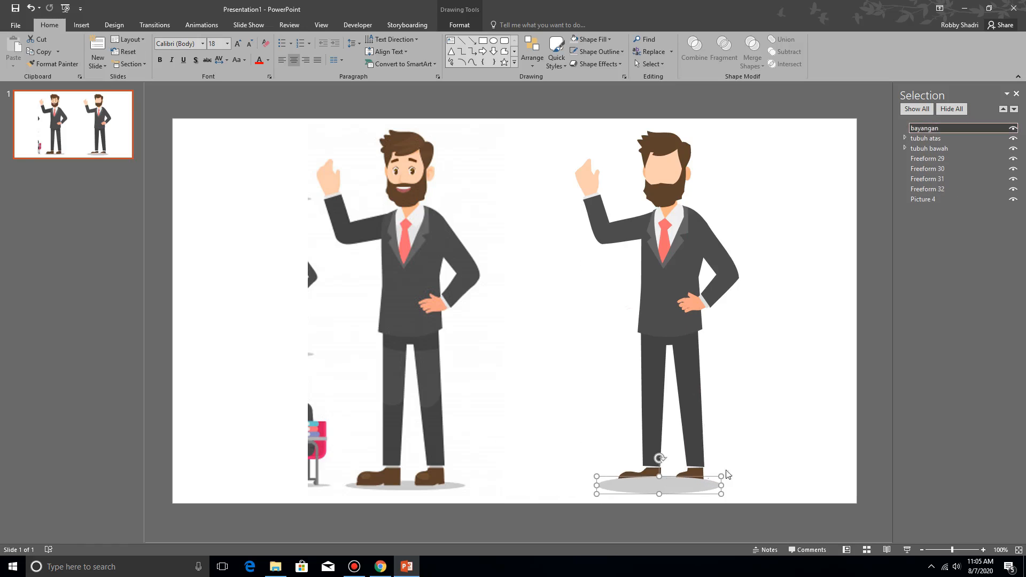
right_click(683, 483)
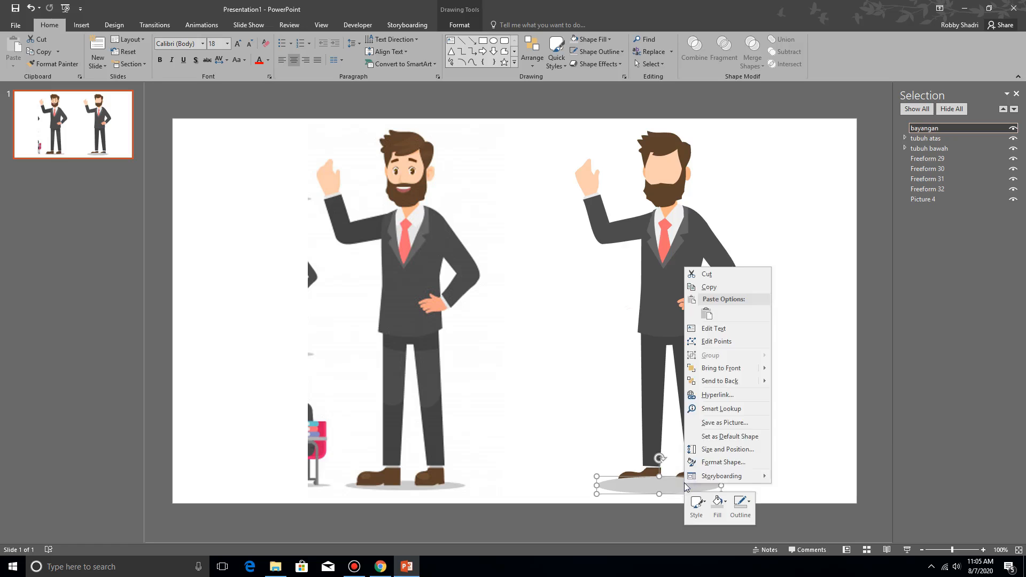
mouse_move(764, 384)
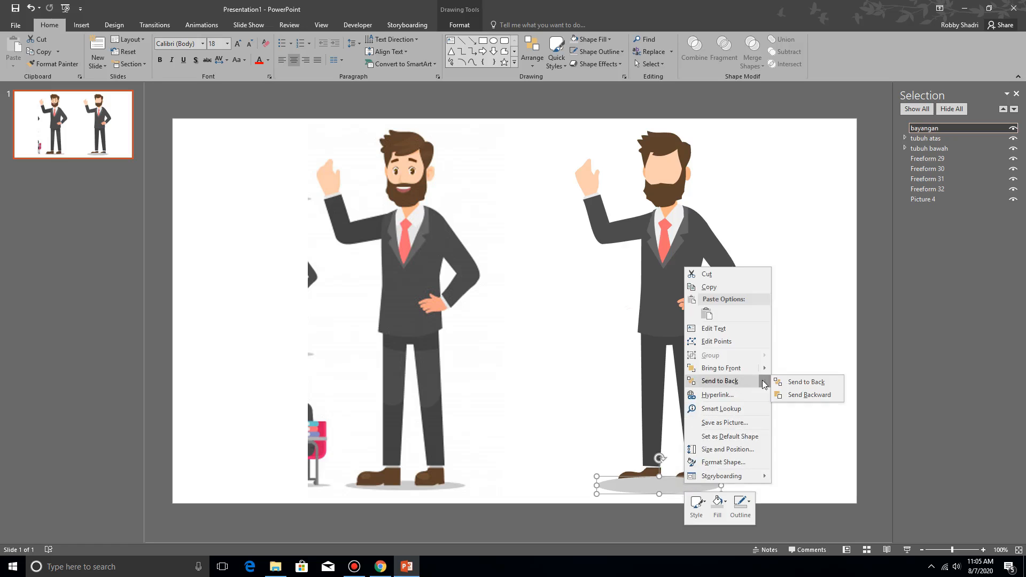
click(801, 383)
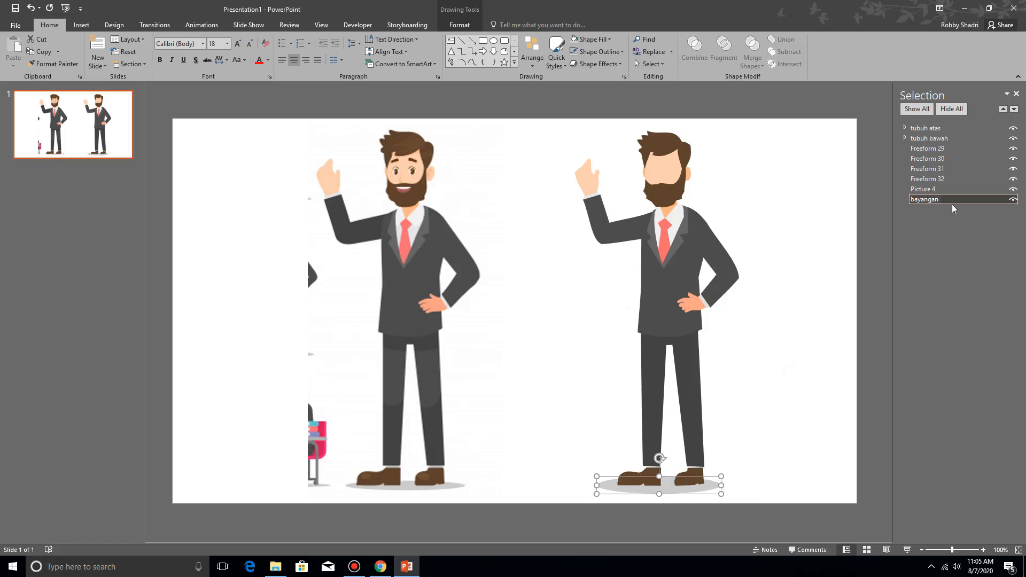
Raise "bayangan" in the stacking order until it sits directly below "tubuh bawah".
click(1004, 109)
click(1004, 109)
click(1003, 109)
click(1004, 109)
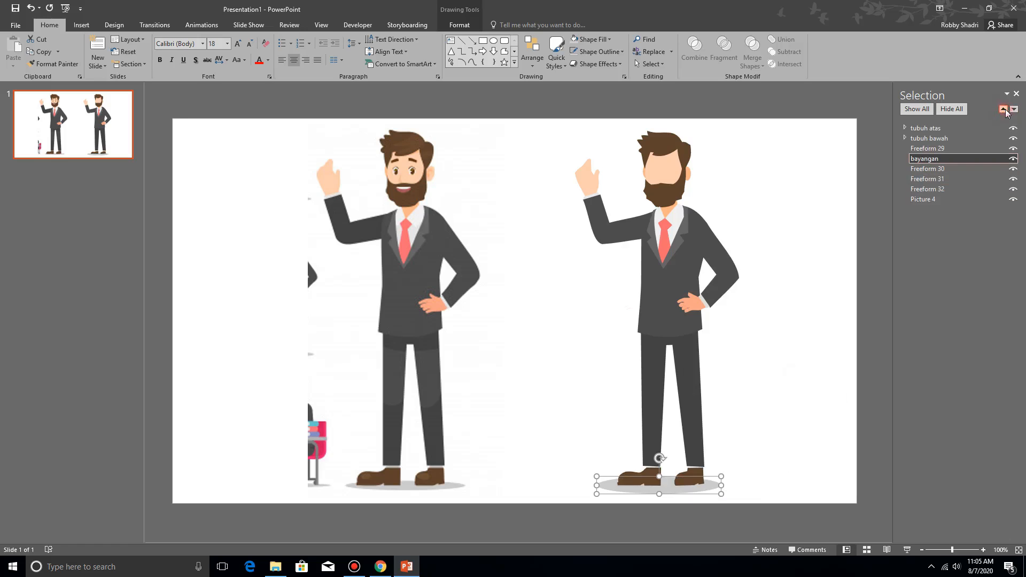
click(1004, 109)
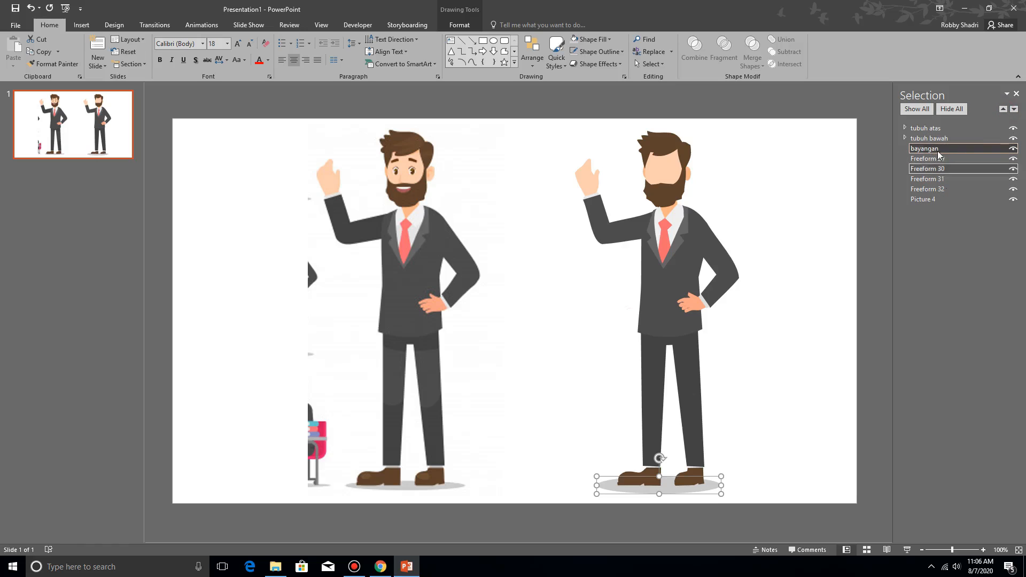
click(761, 489)
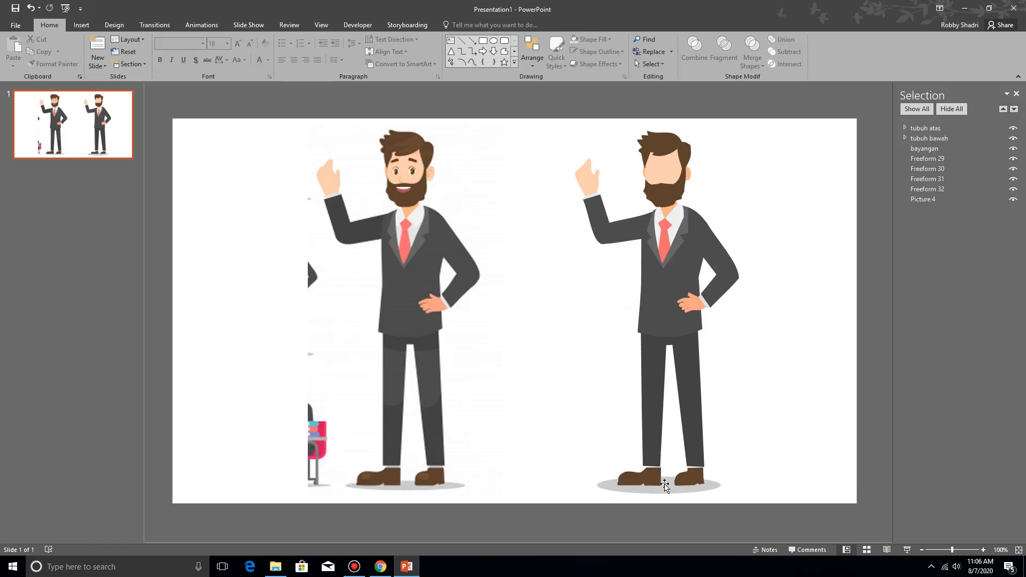
Close the object list and group the shadow with the character's lower-body and upper-body groups.
click(664, 483)
shift+click(697, 362)
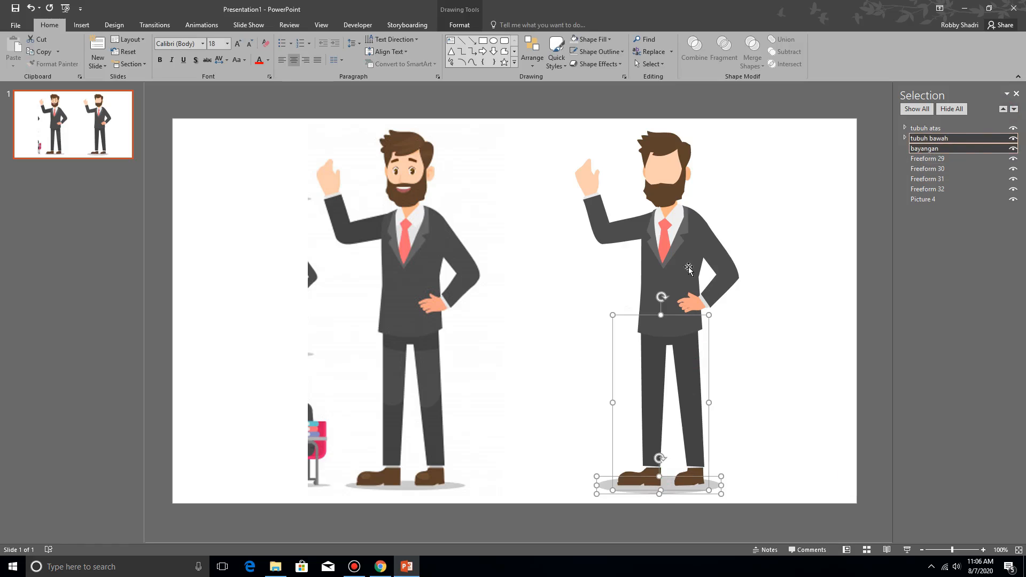
click(1016, 95)
click(891, 269)
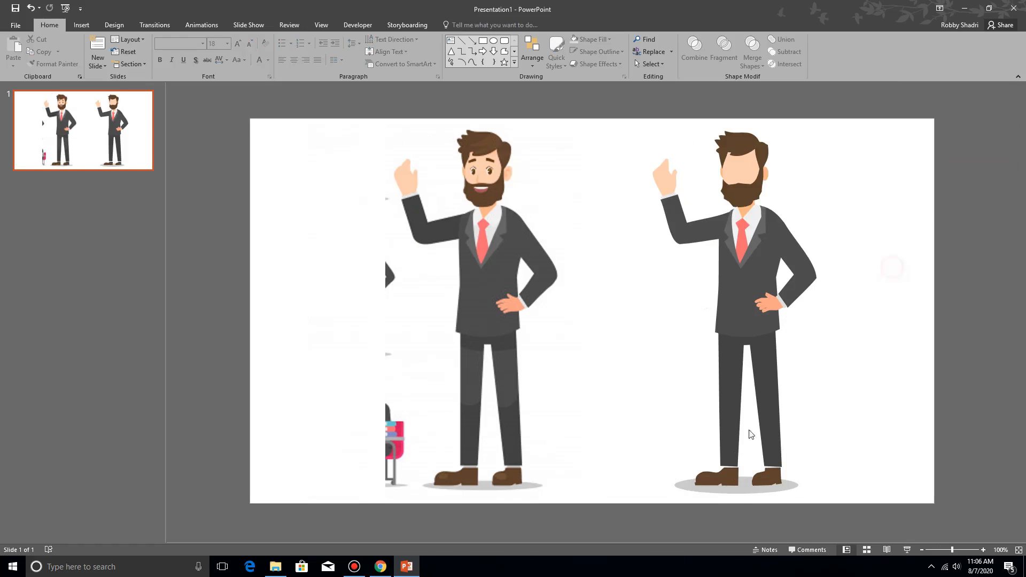
click(778, 488)
shift+click(776, 448)
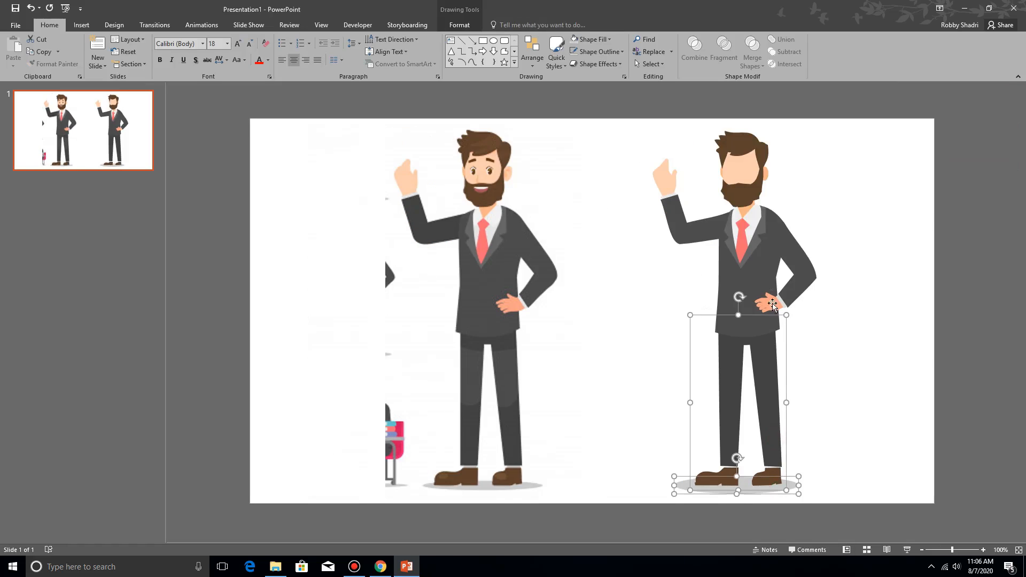
shift+click(767, 280)
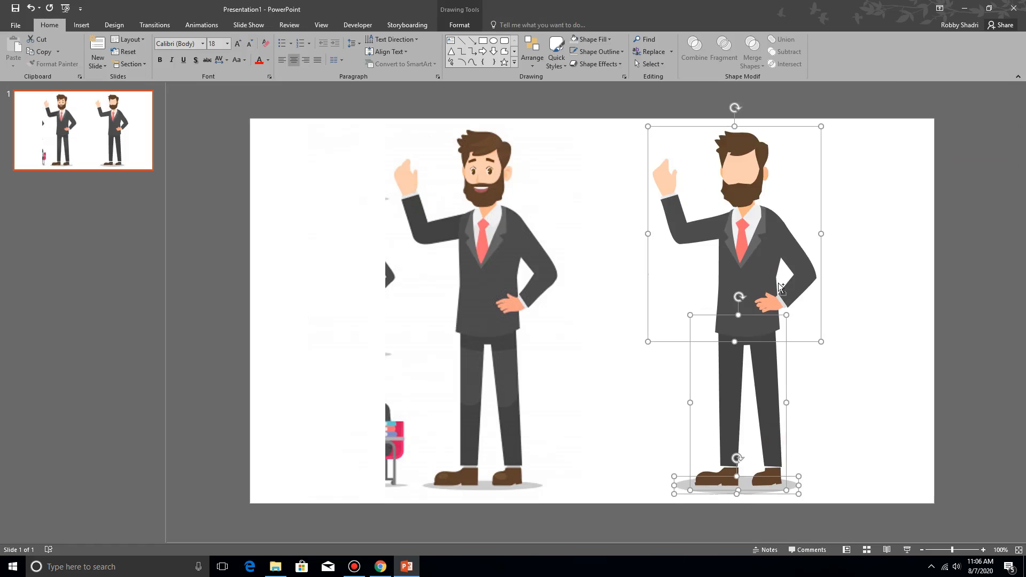
key(ctrl+g)
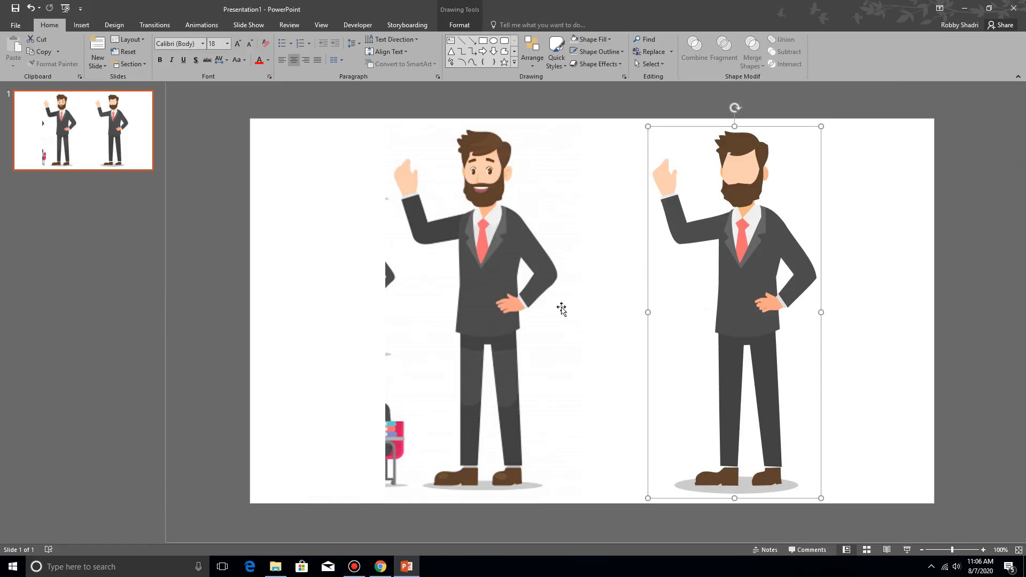
Delete the reference picture and centre the character group on the slide at about two thirds of its size.
click(496, 338)
key(Delete)
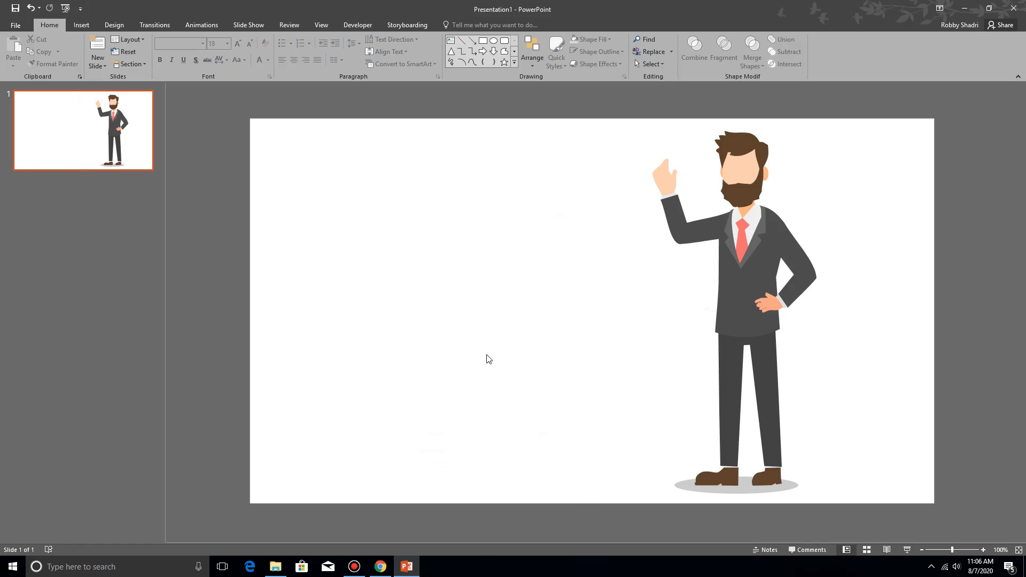
drag(746, 295, 578, 290)
drag(652, 119, 599, 235)
drag(546, 322, 594, 278)
click(764, 370)
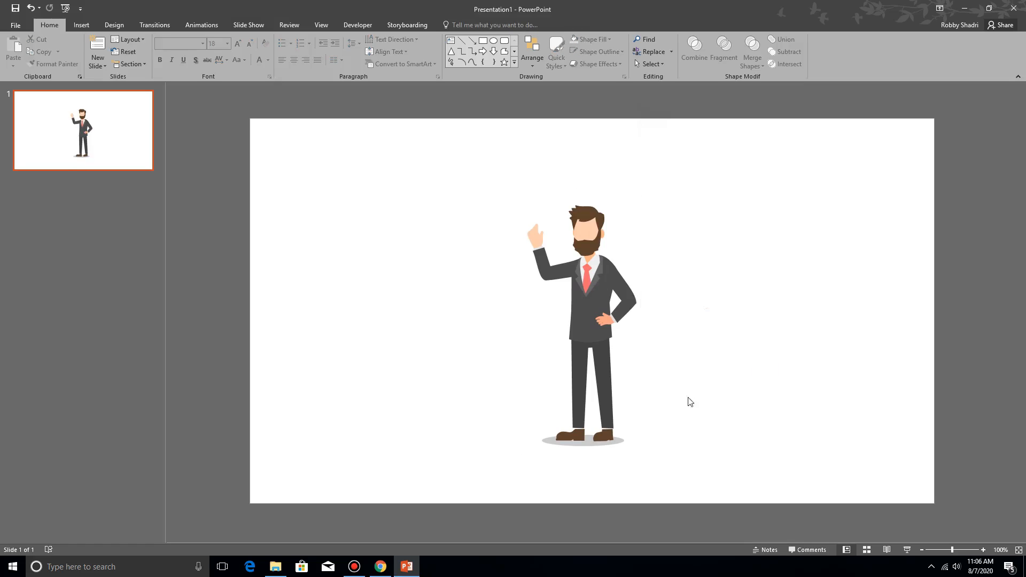
Show the slide's animation list and apply a Fly In entrance animation to the character group.
click(571, 306)
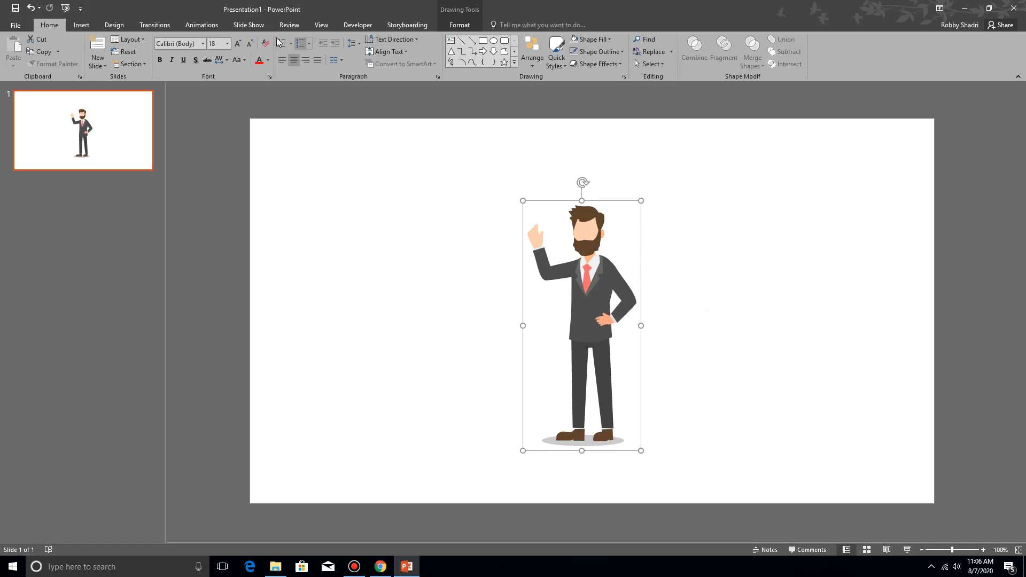
click(208, 26)
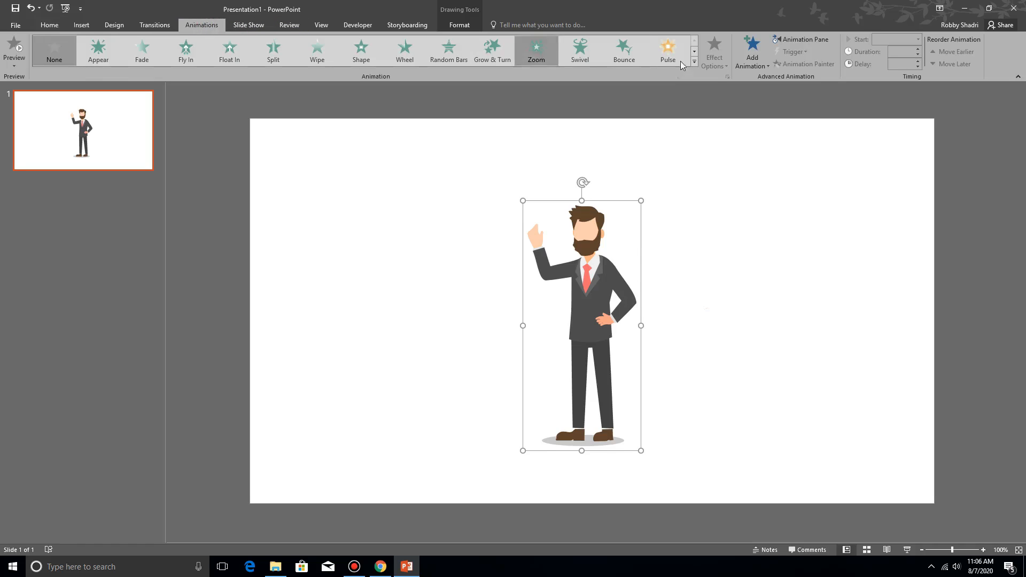
click(820, 41)
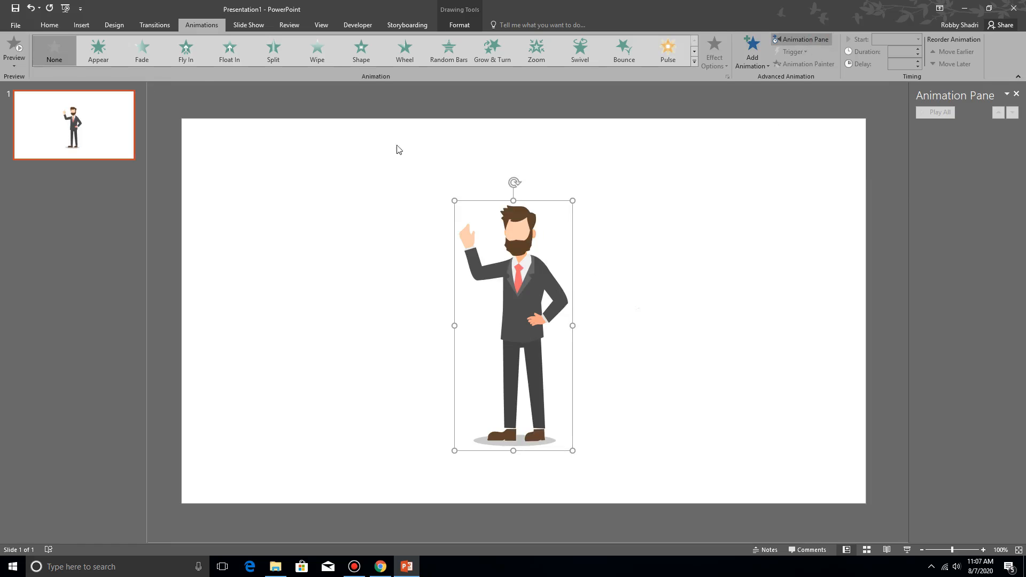
click(187, 61)
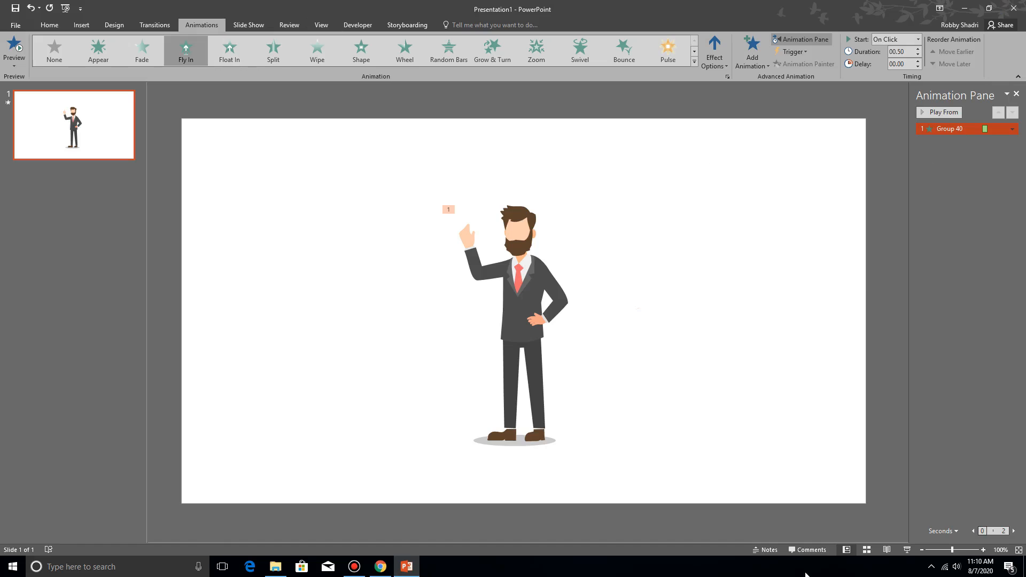
Play the Fly In animation in the slide show and preview it in the editing view.
click(907, 550)
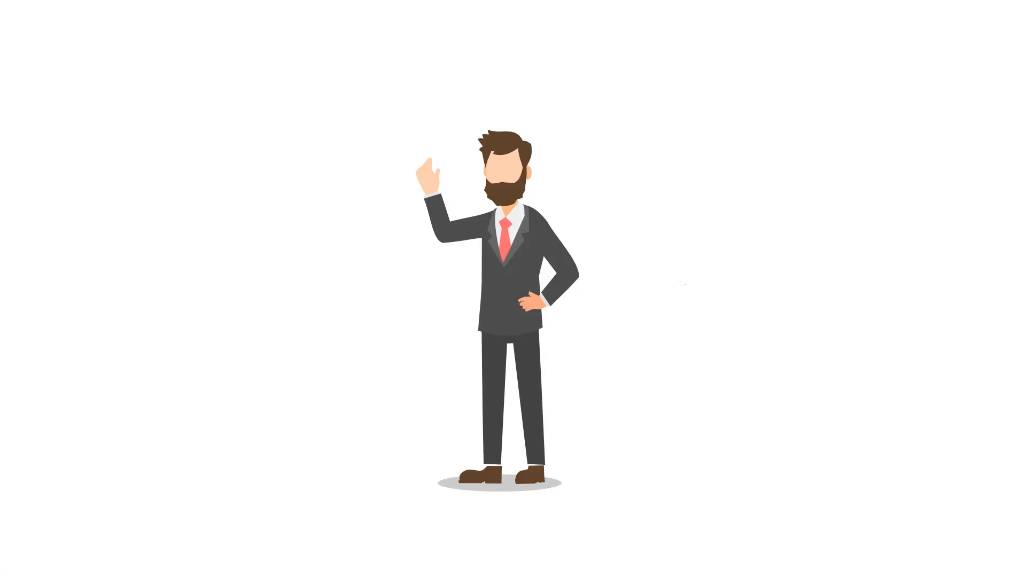
key(Escape)
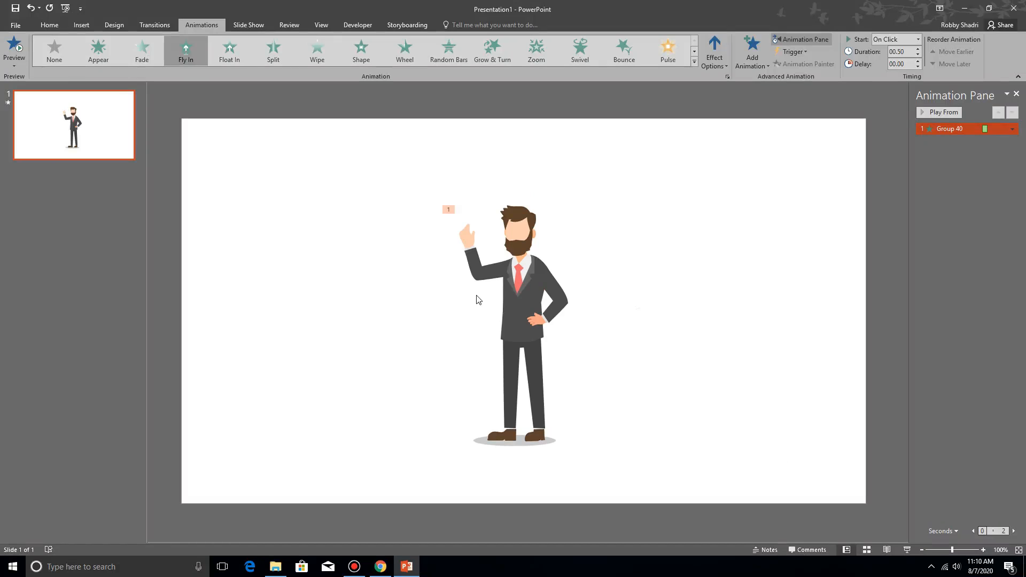
click(946, 113)
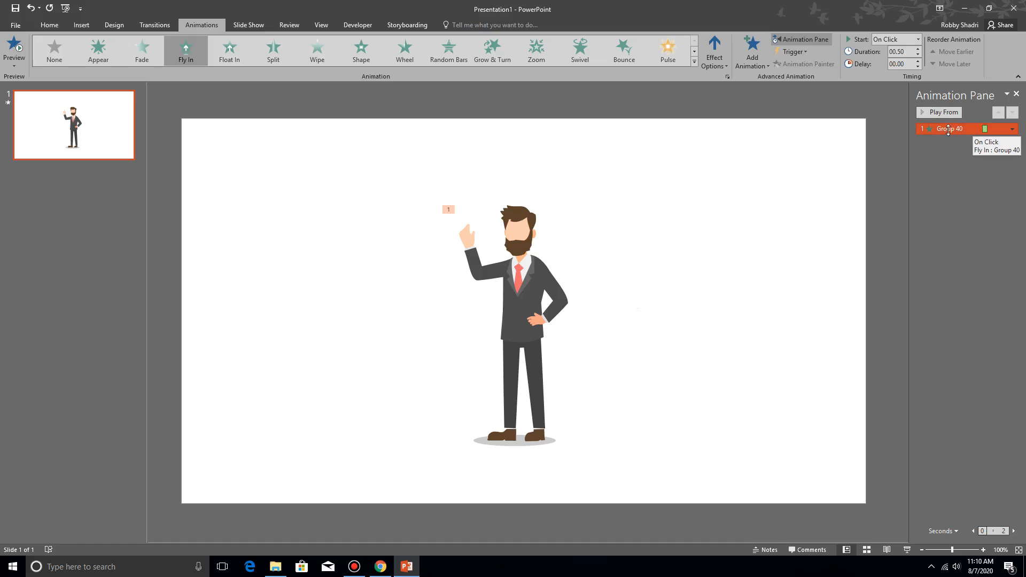
Give the character's Fly In effect a bounce end of about 0.36 seconds.
double_click(988, 130)
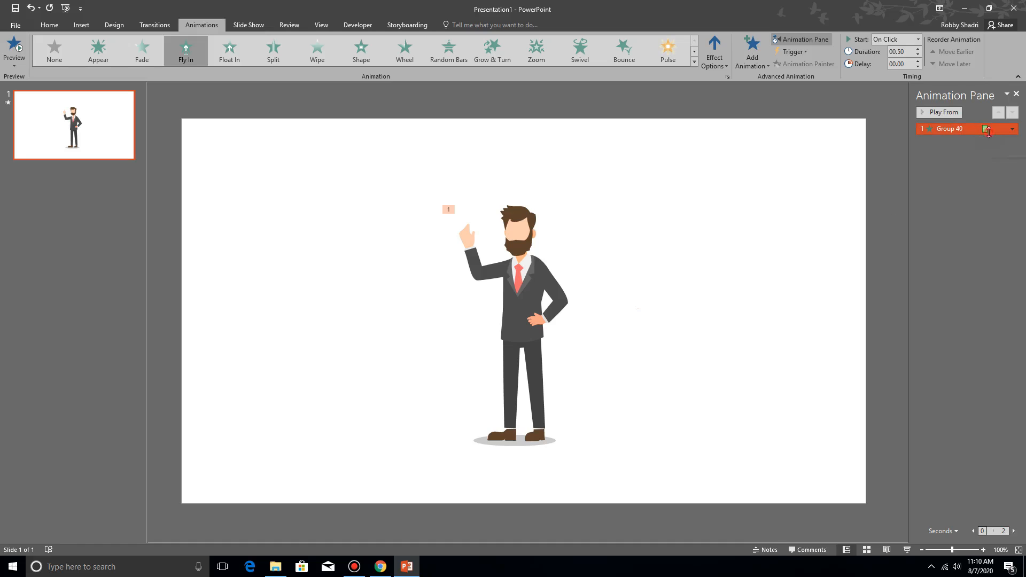
drag(532, 187, 715, 180)
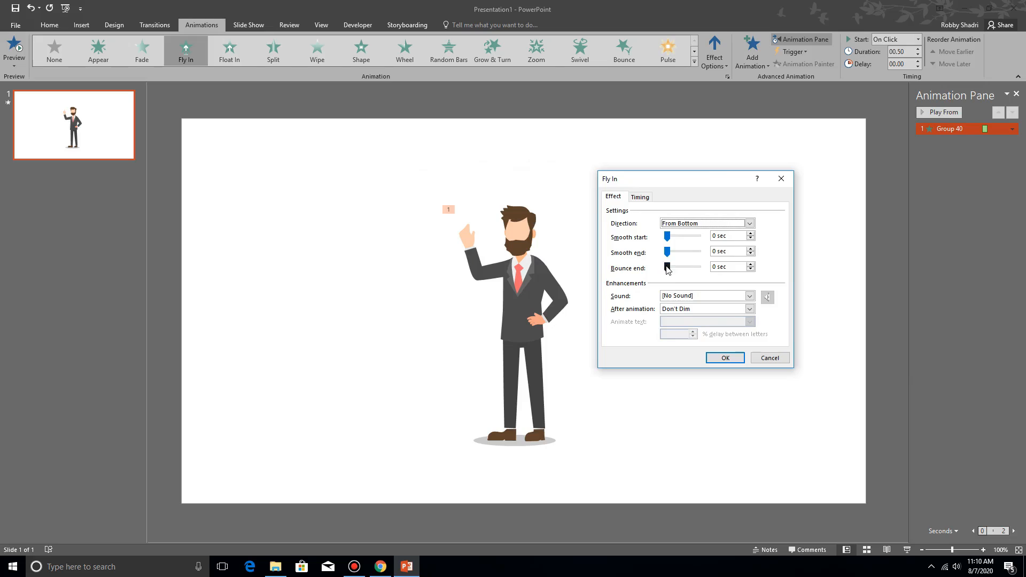
click(641, 198)
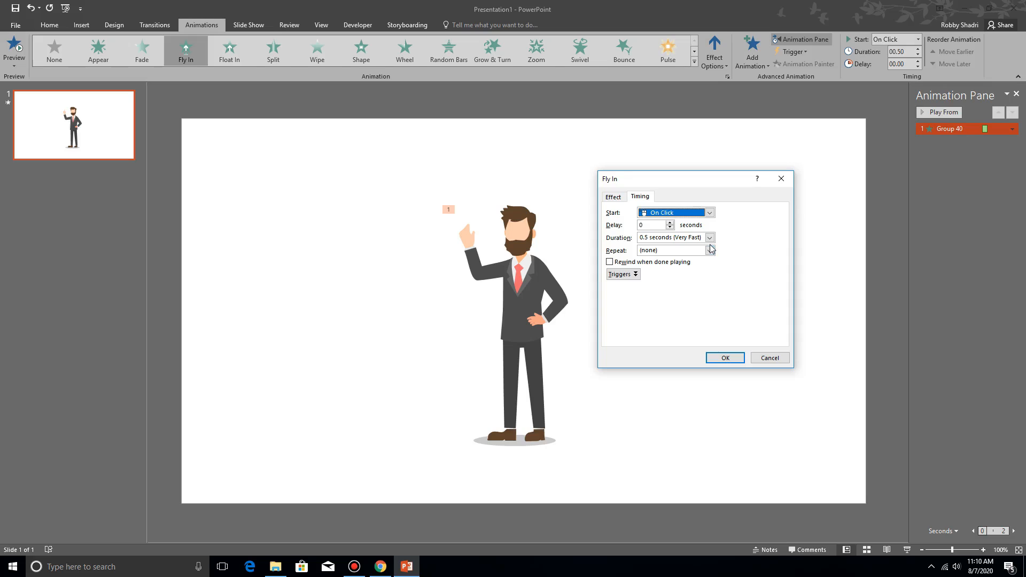
click(609, 198)
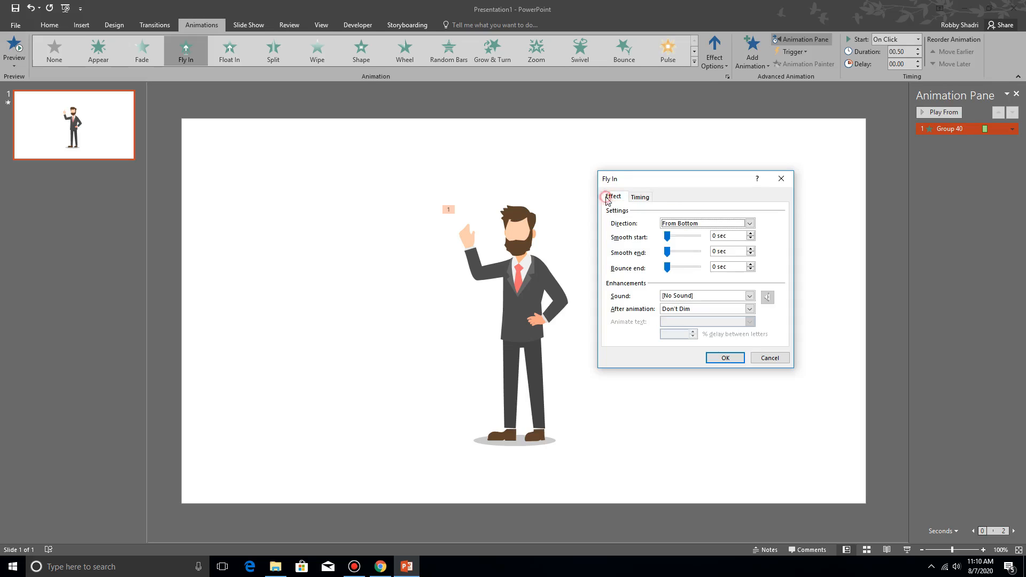
click(668, 267)
drag(672, 269, 692, 267)
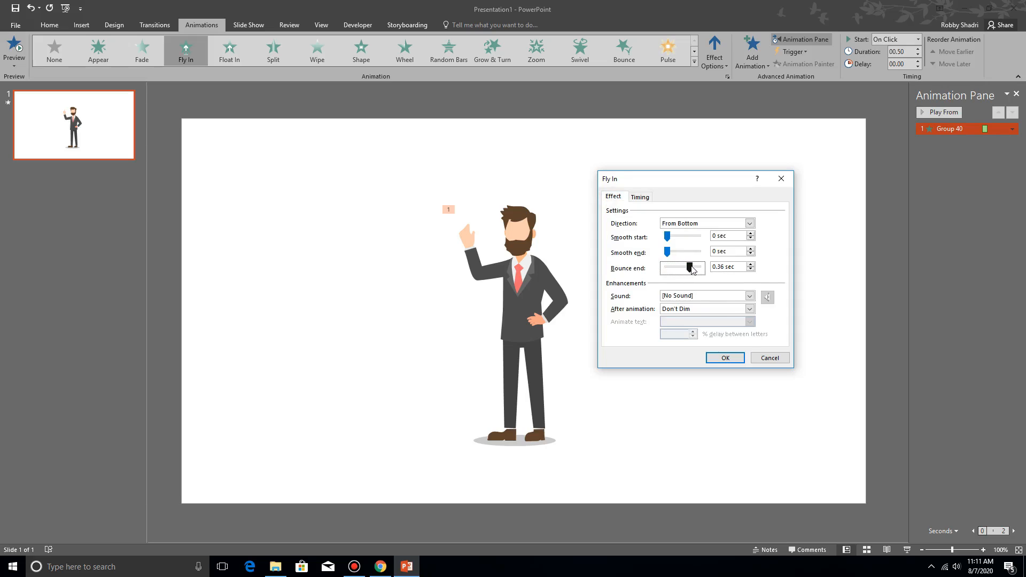
click(751, 270)
click(725, 358)
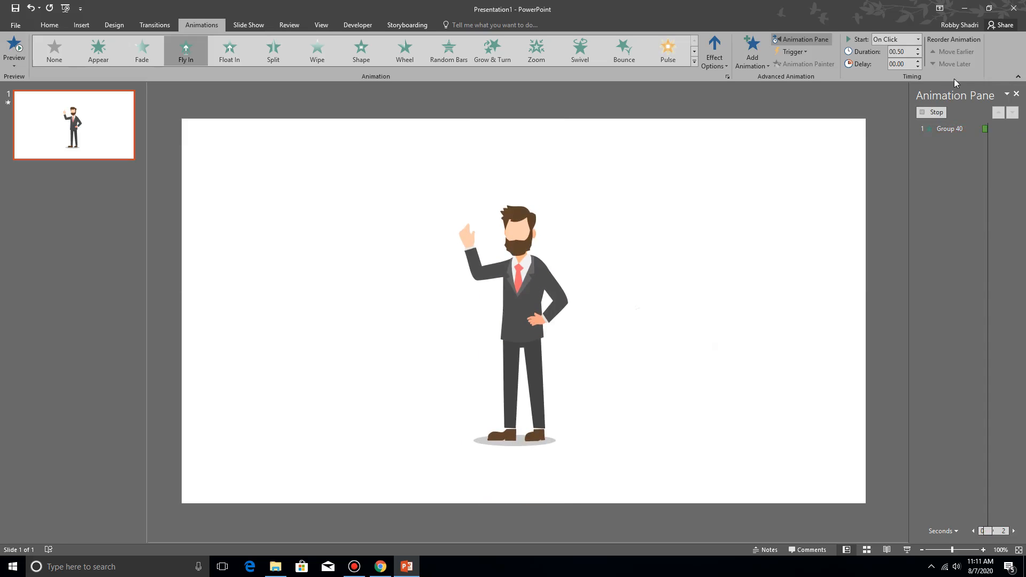
Preview the character's bouncing entrance several times and close the animation list.
click(935, 113)
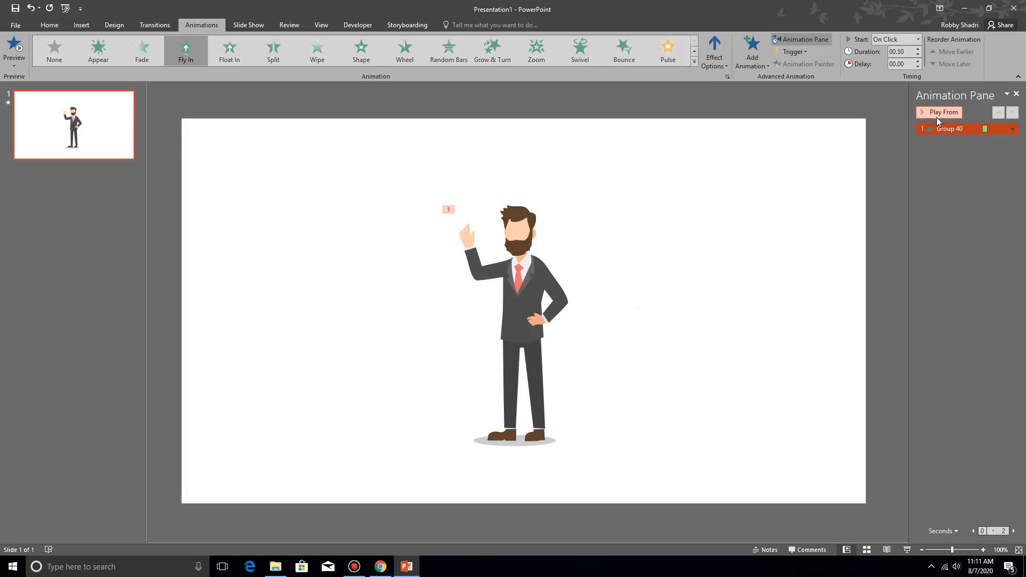
click(937, 113)
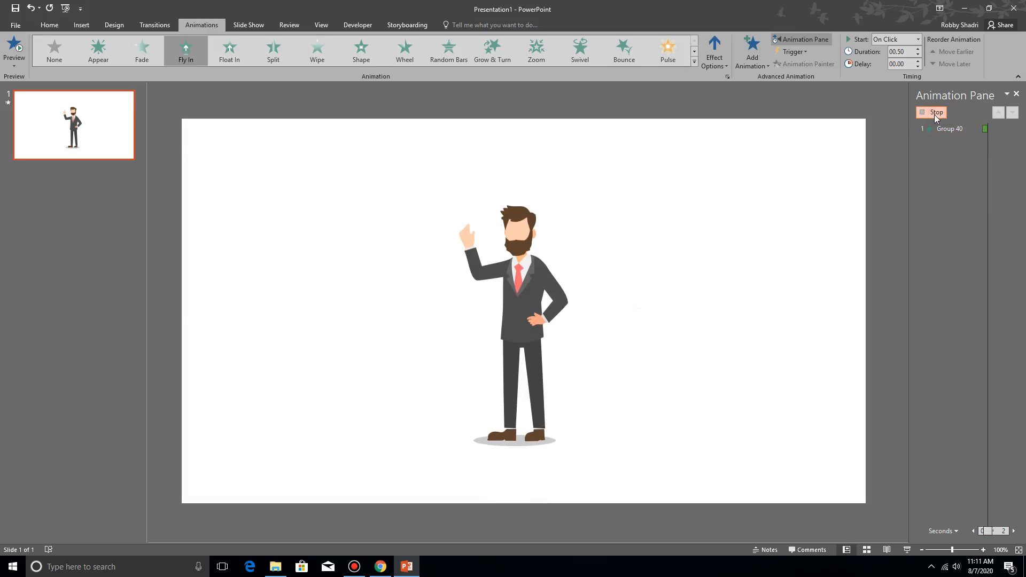
click(930, 113)
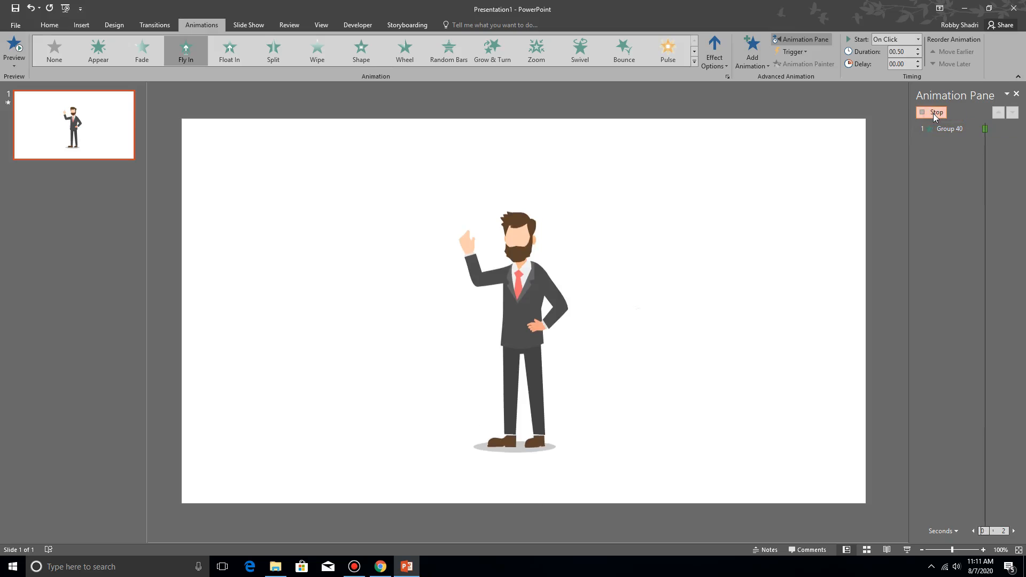
click(931, 113)
click(932, 114)
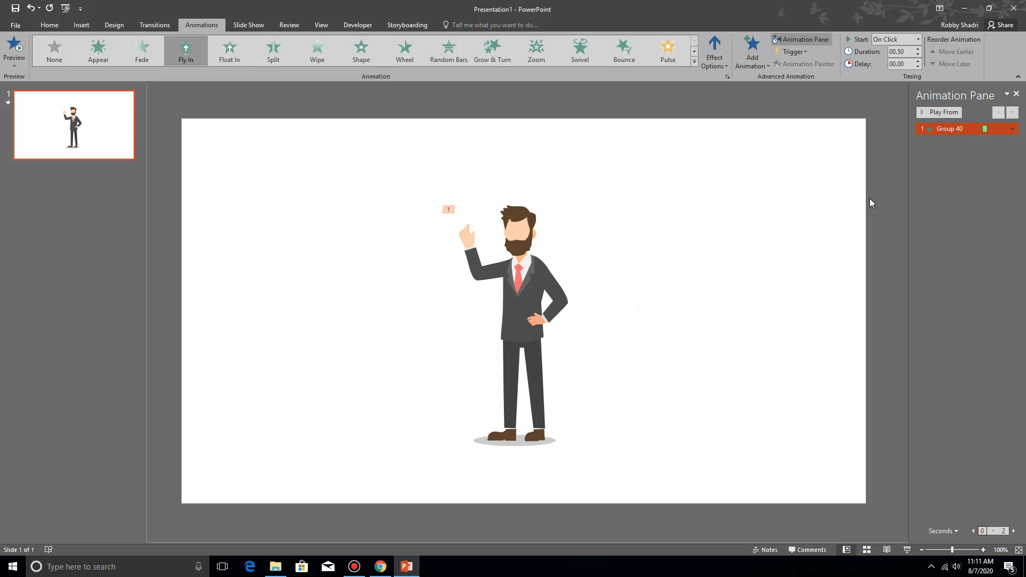
click(1017, 94)
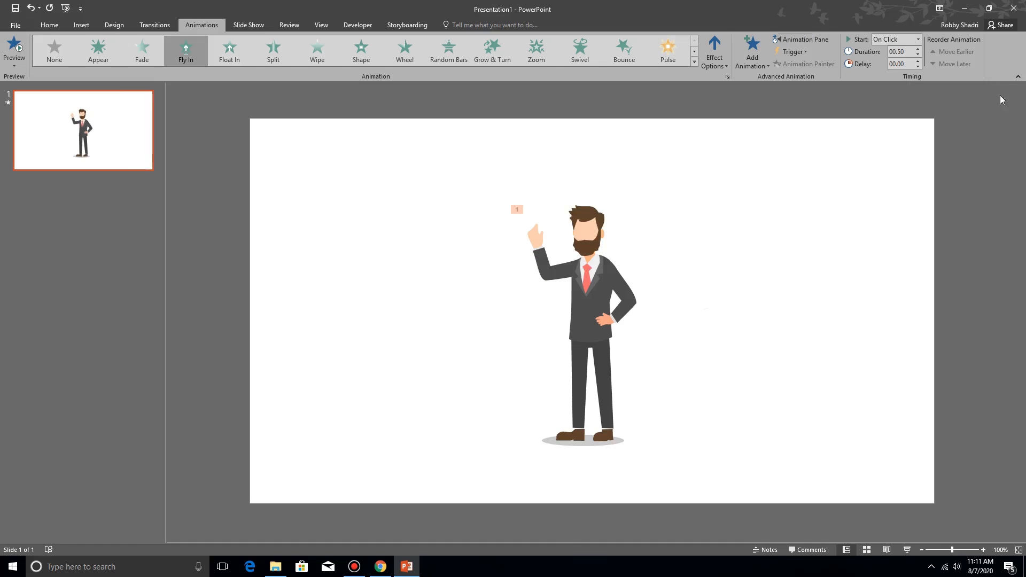
Show the storyboard shapes library and add the character group to My Shapes under the name "pak janggut".
click(421, 26)
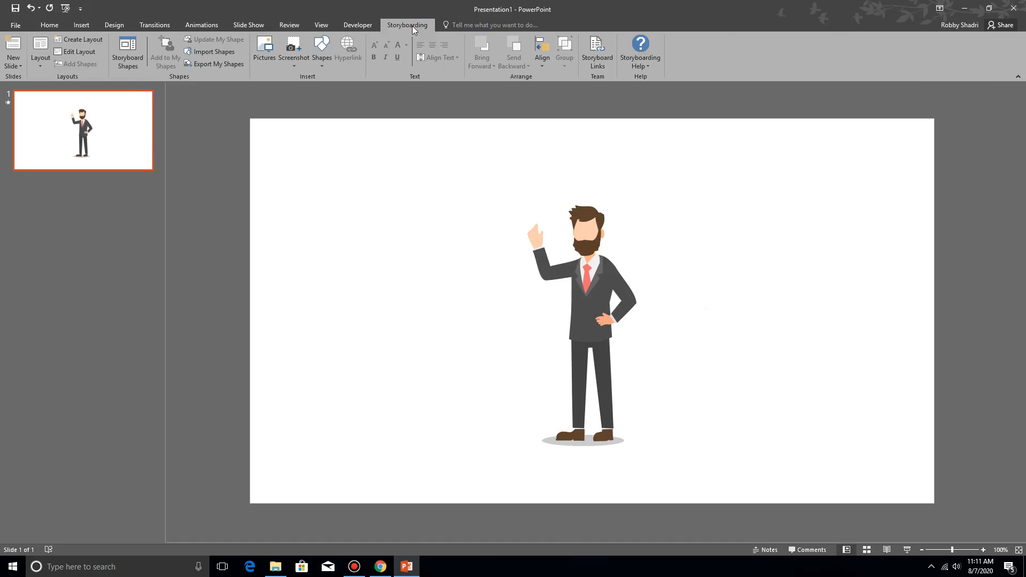
click(126, 62)
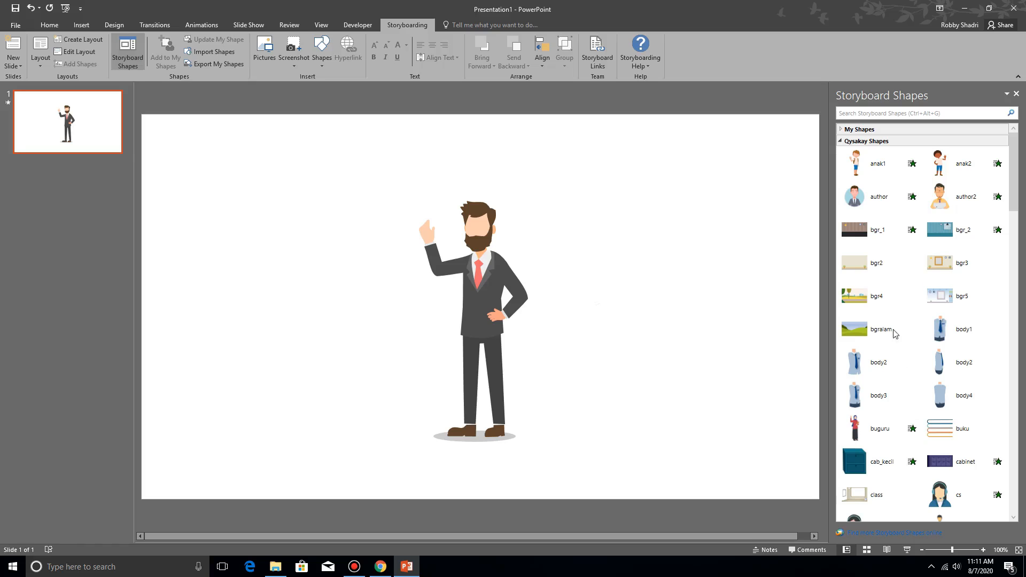
scroll(908, 409, down, 5)
scroll(925, 353, down, 3)
scroll(919, 354, up, 8)
click(489, 285)
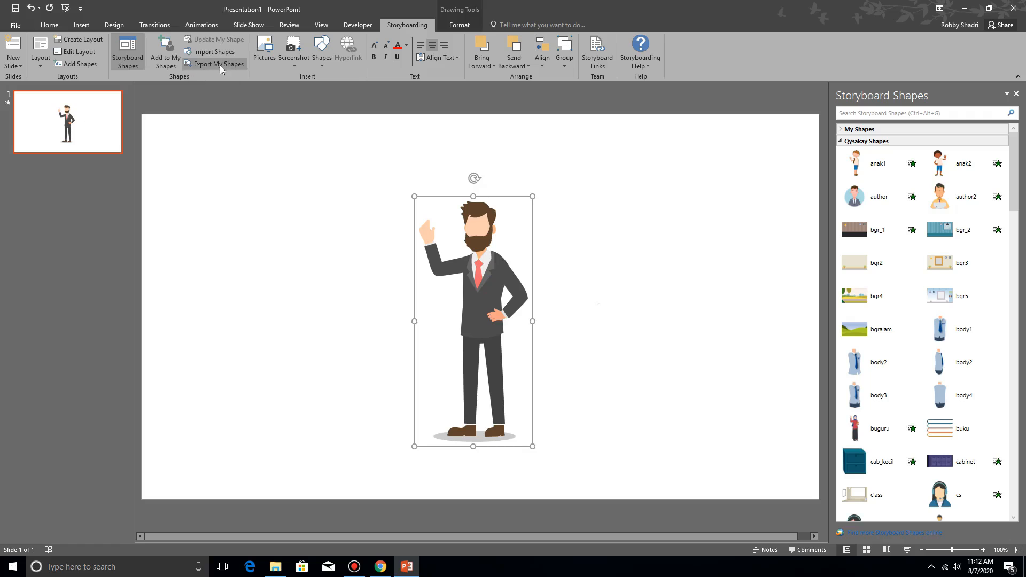
click(164, 58)
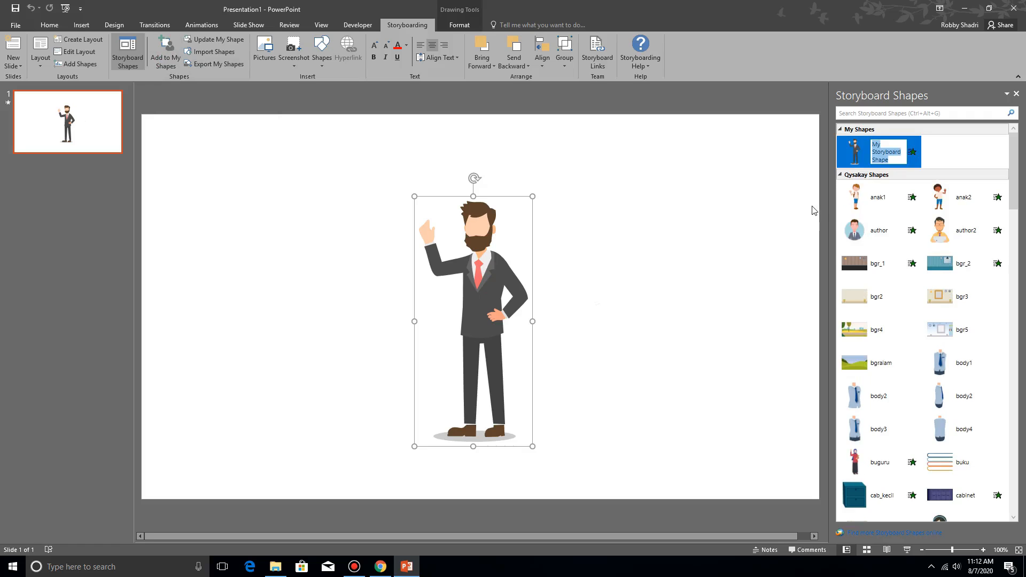
text(pak janggut)
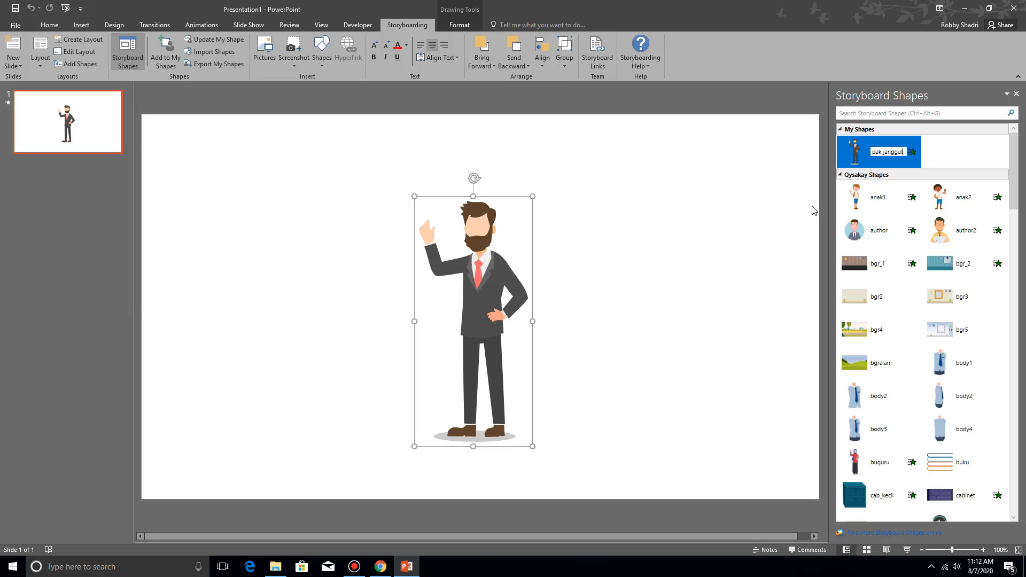
key(Return)
click(786, 192)
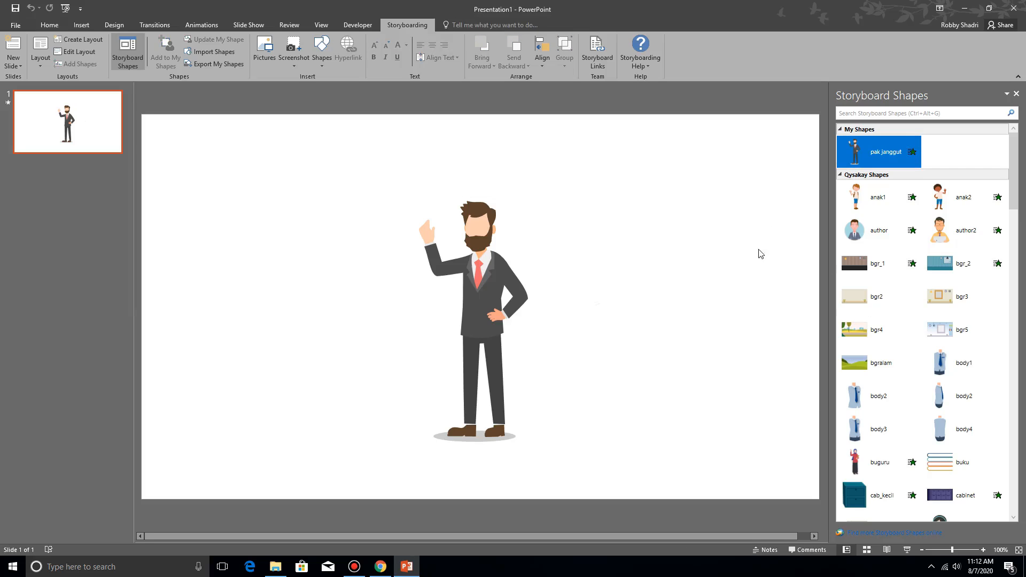
Delete the character from the slide and close the storyboard shapes library.
click(498, 342)
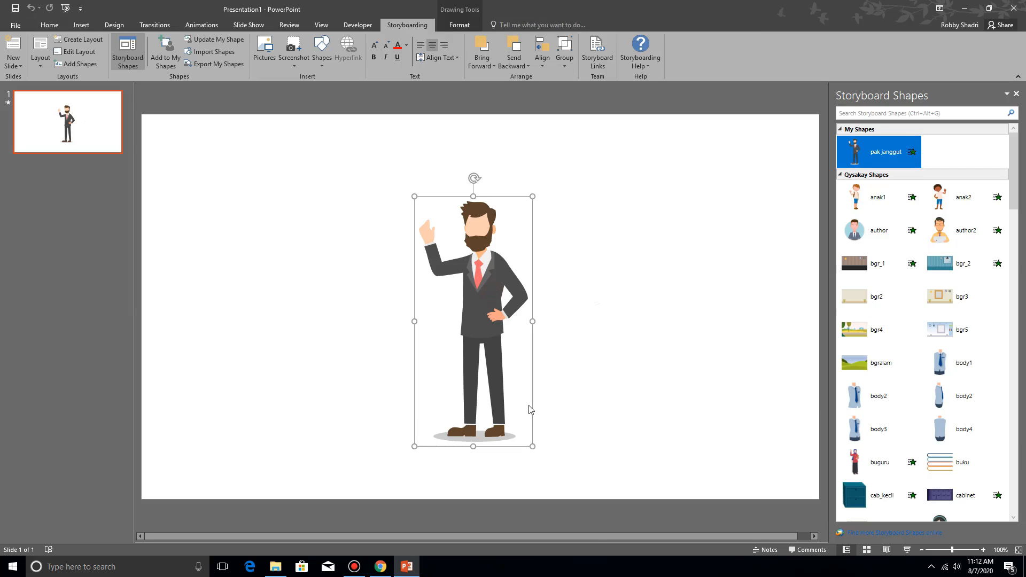
key(Delete)
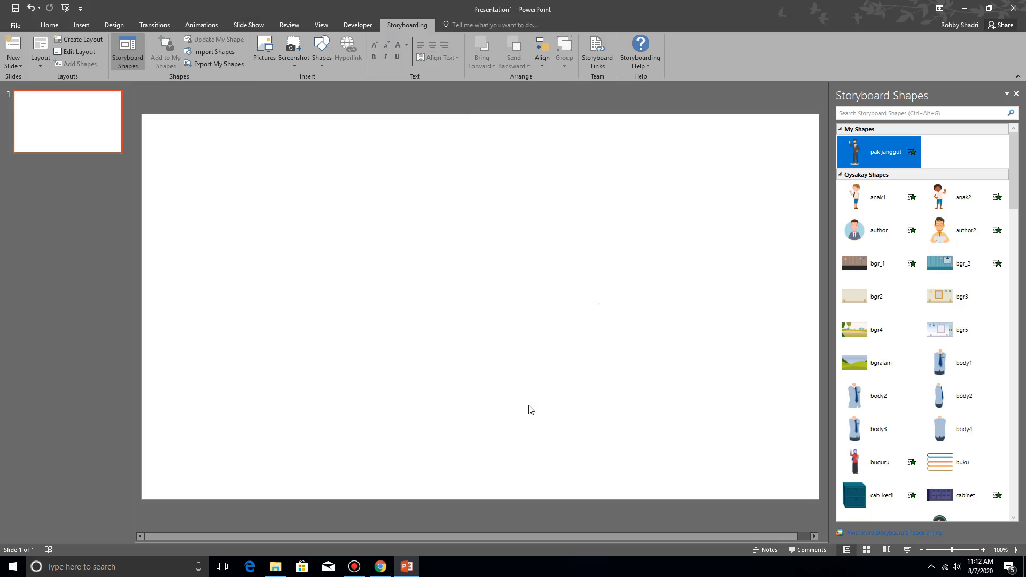
click(1016, 94)
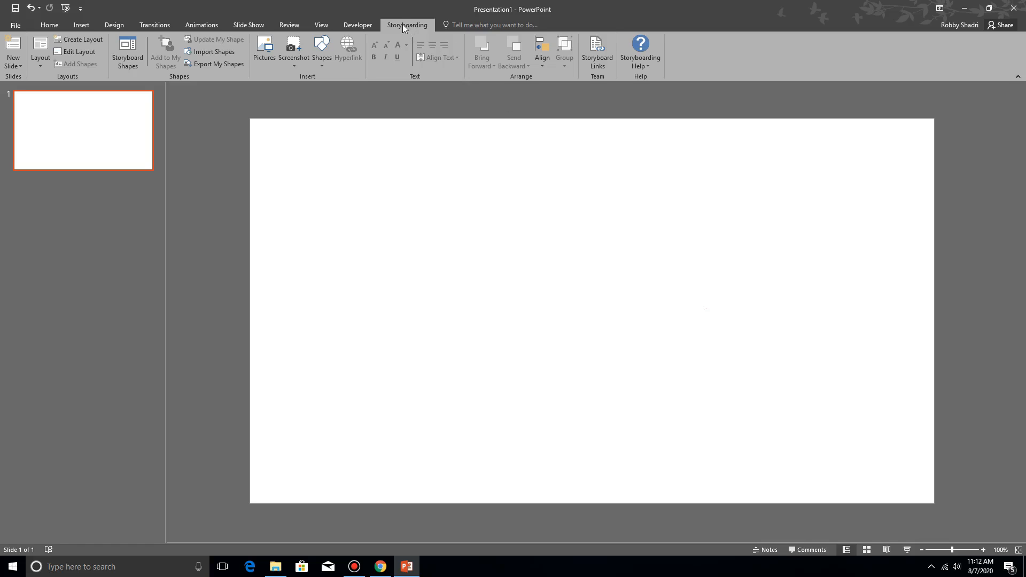
Reopen the storyboard shapes library, insert the saved "pak janggut" shape near the slide's center and close the library.
click(128, 53)
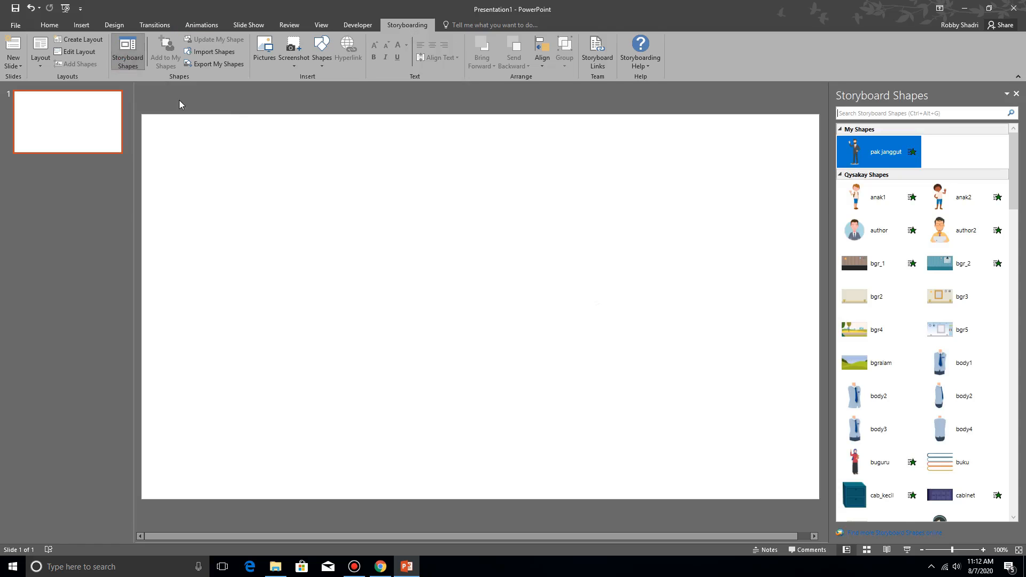
click(885, 155)
drag(223, 262, 479, 331)
click(574, 310)
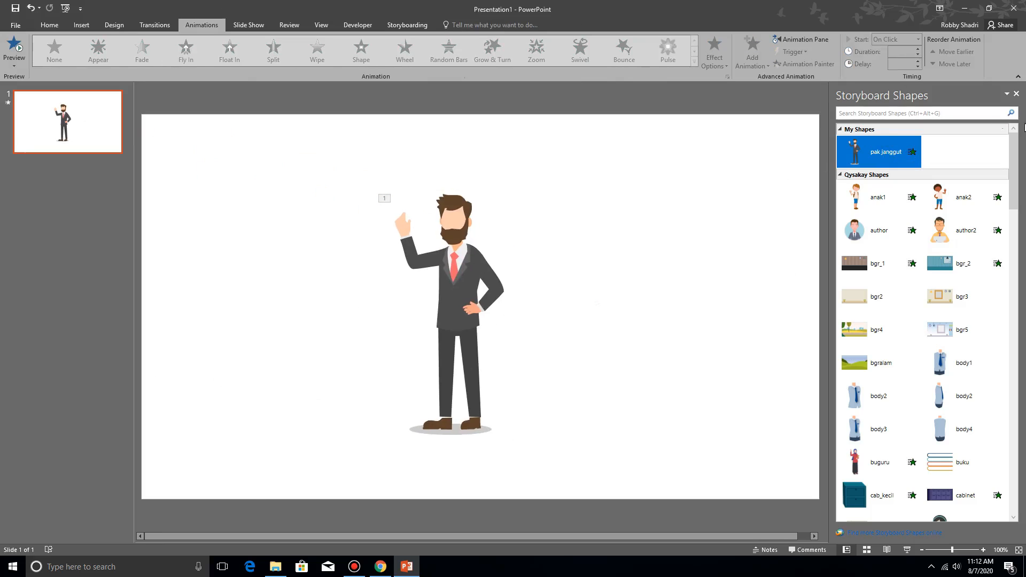
click(1017, 94)
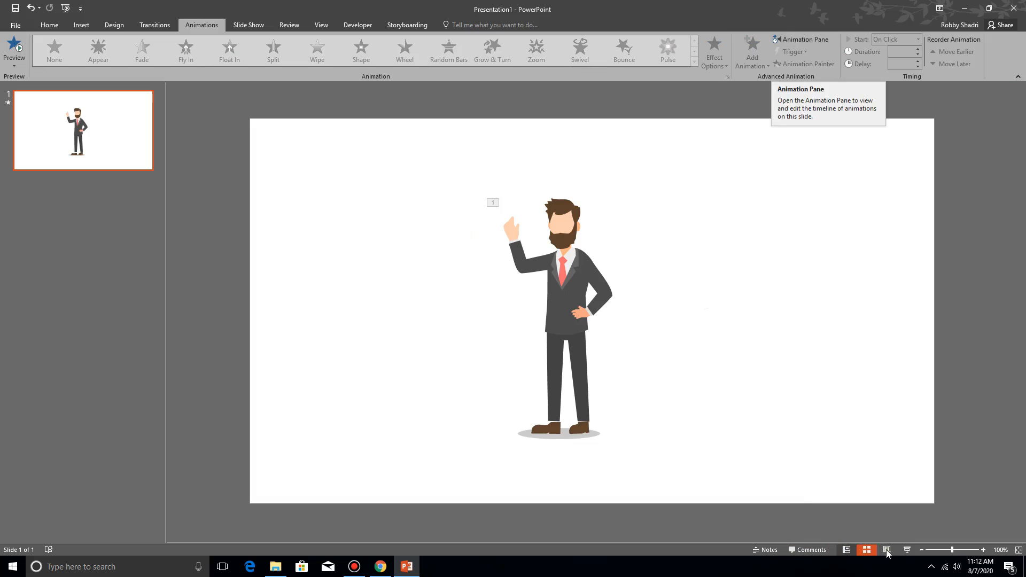
Play the inserted character's entrance animation in the slide show and return to the editing view.
click(906, 549)
click(798, 370)
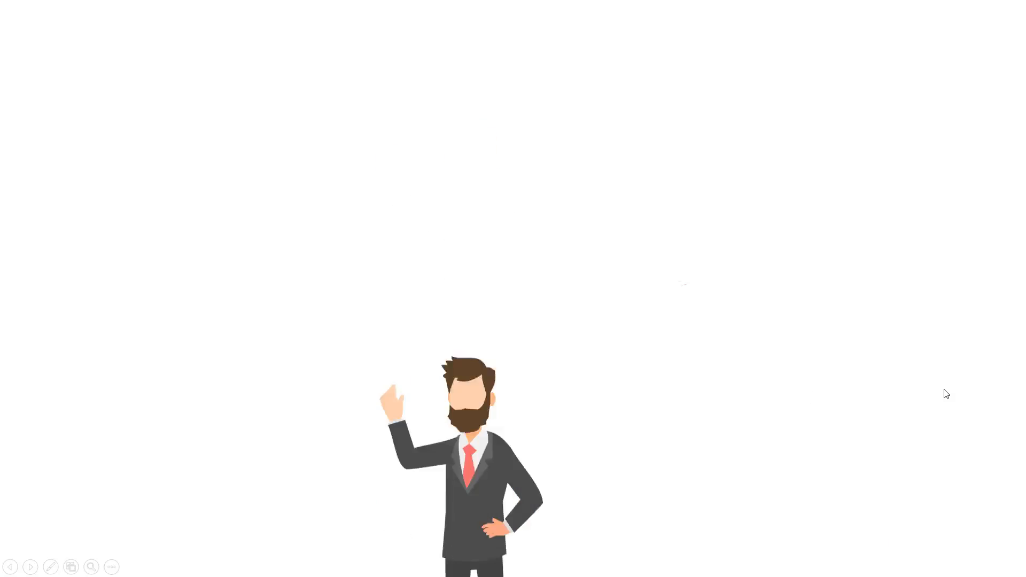
key(Escape)
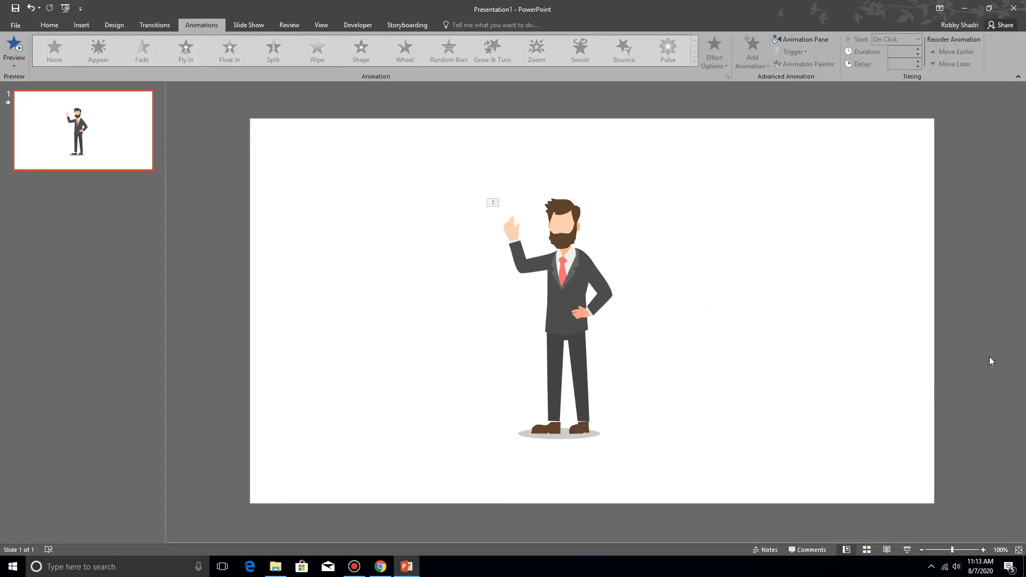
Show the storyboard shapes library again, enlarge the character and place it in the slide's right half with its legs extending past the lower edge.
click(412, 25)
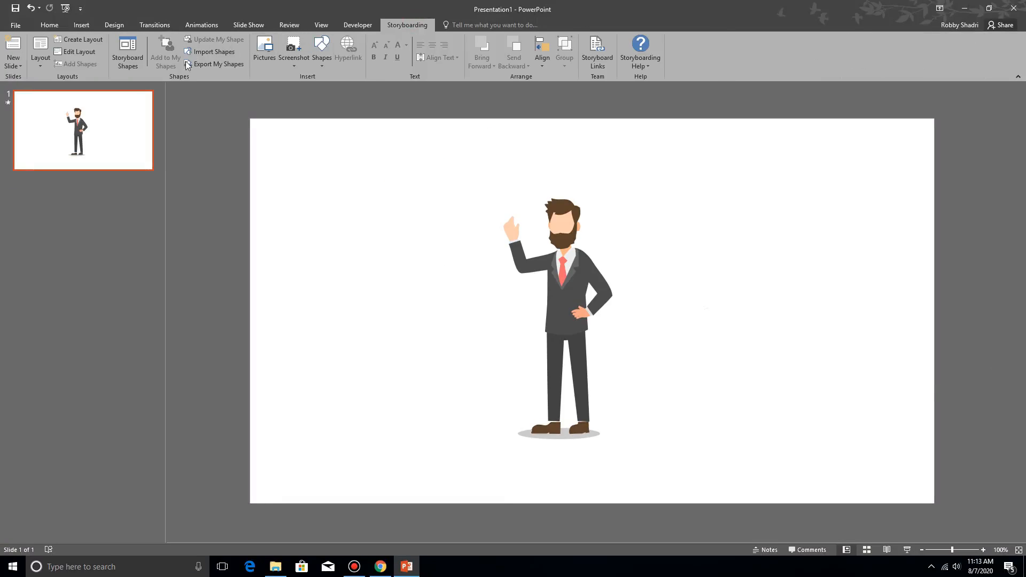
click(128, 59)
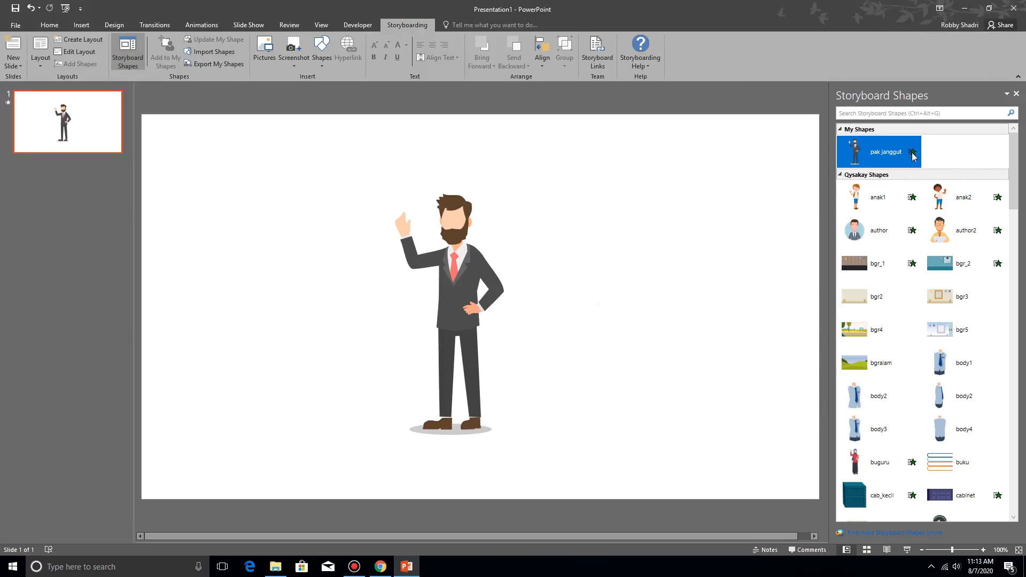
click(450, 274)
drag(506, 186, 623, 414)
drag(731, 217, 762, 169)
click(450, 285)
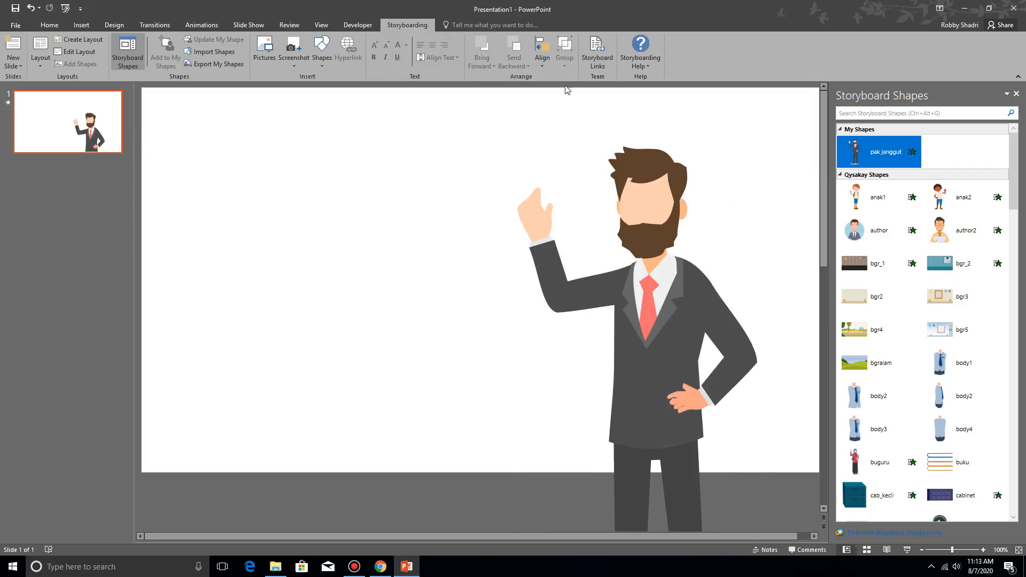
Replace the shapes library with the animation list and play the enlarged character's entrance in the editing view and slide show.
click(192, 25)
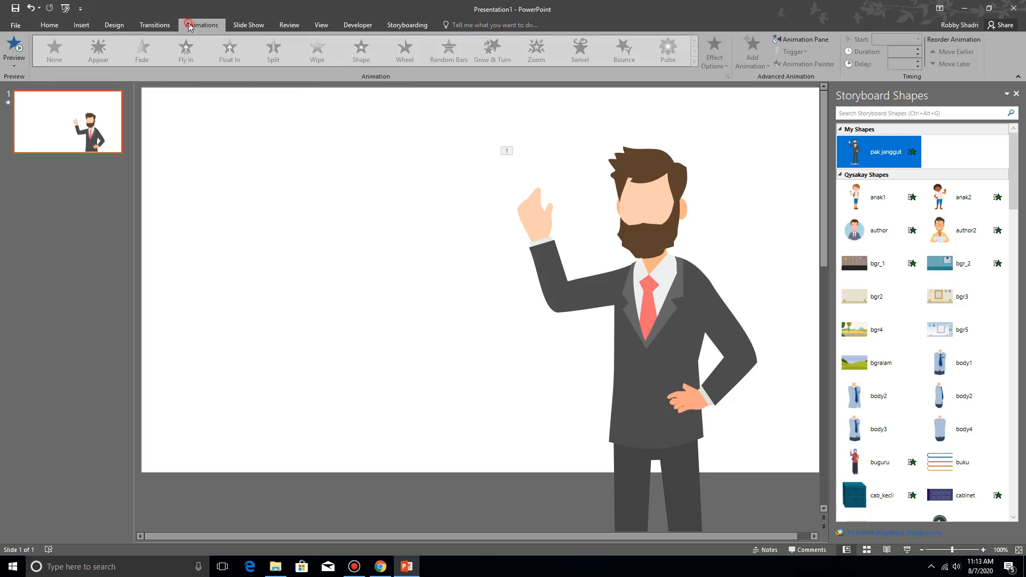
click(1014, 94)
click(813, 41)
click(943, 113)
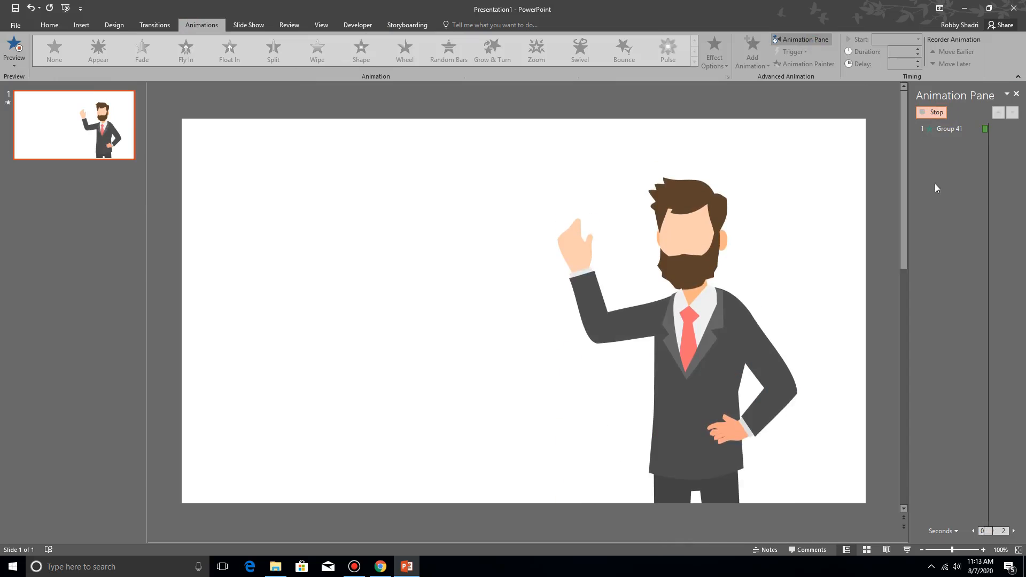
click(907, 550)
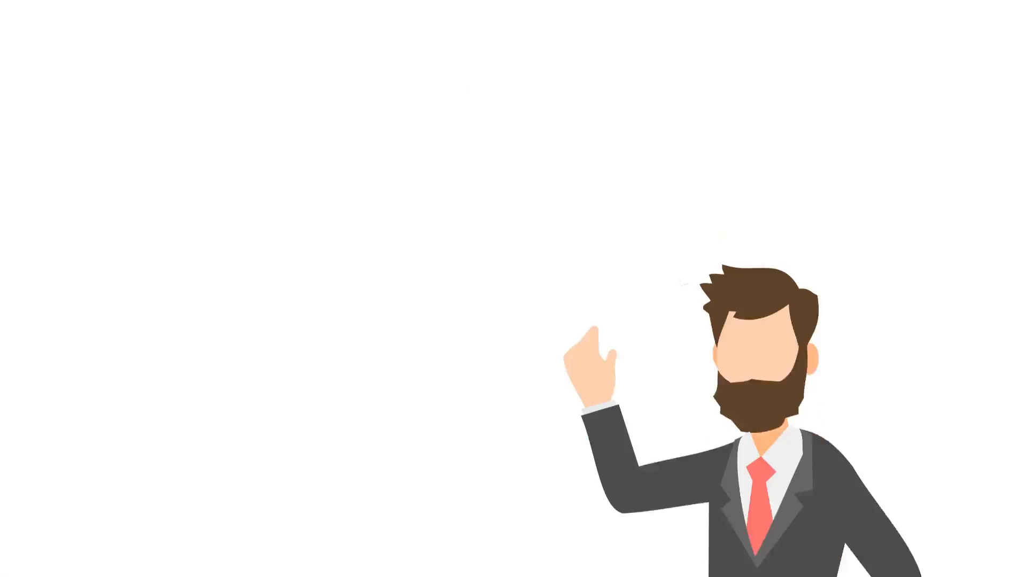
click(912, 287)
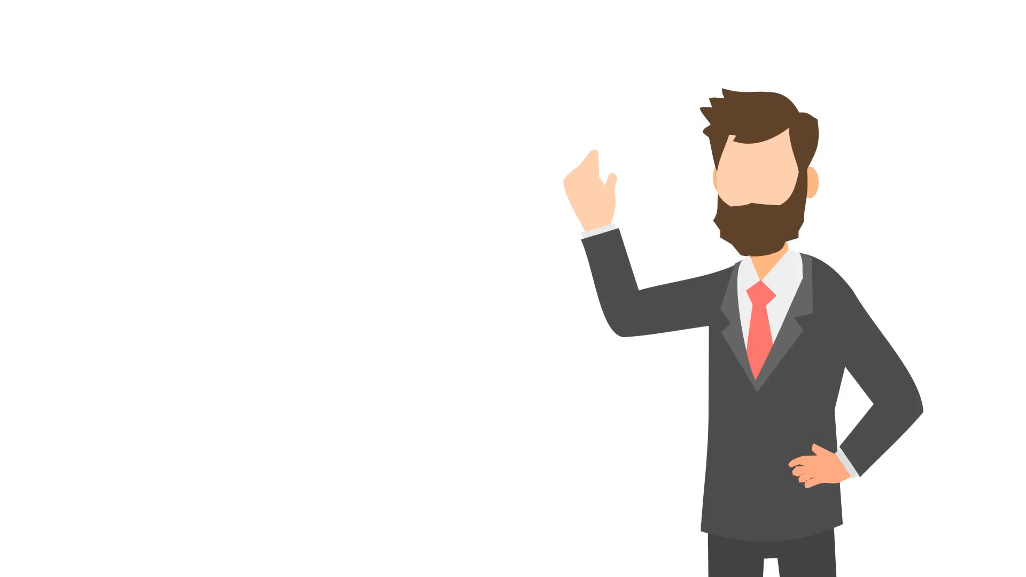
key(Escape)
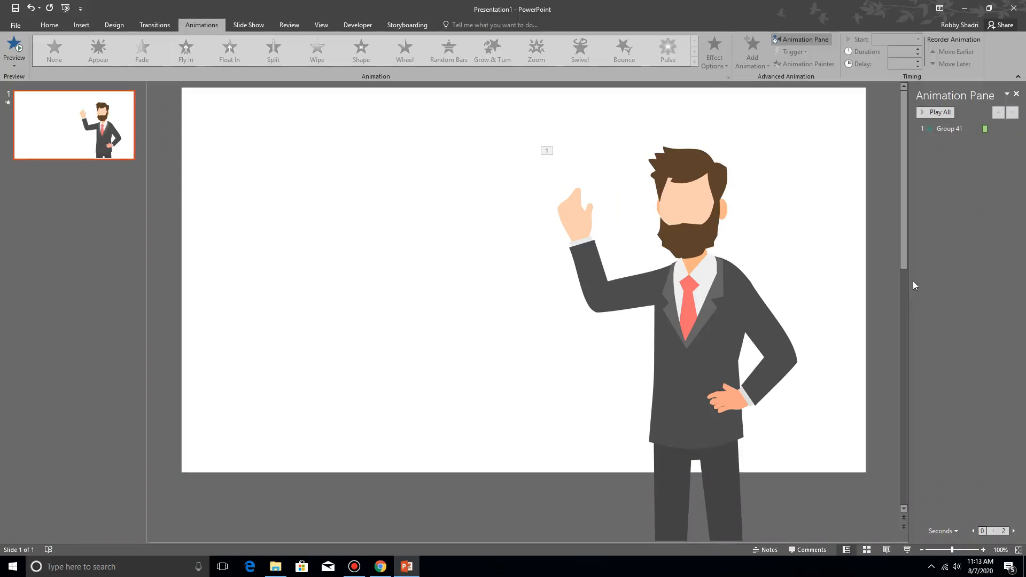